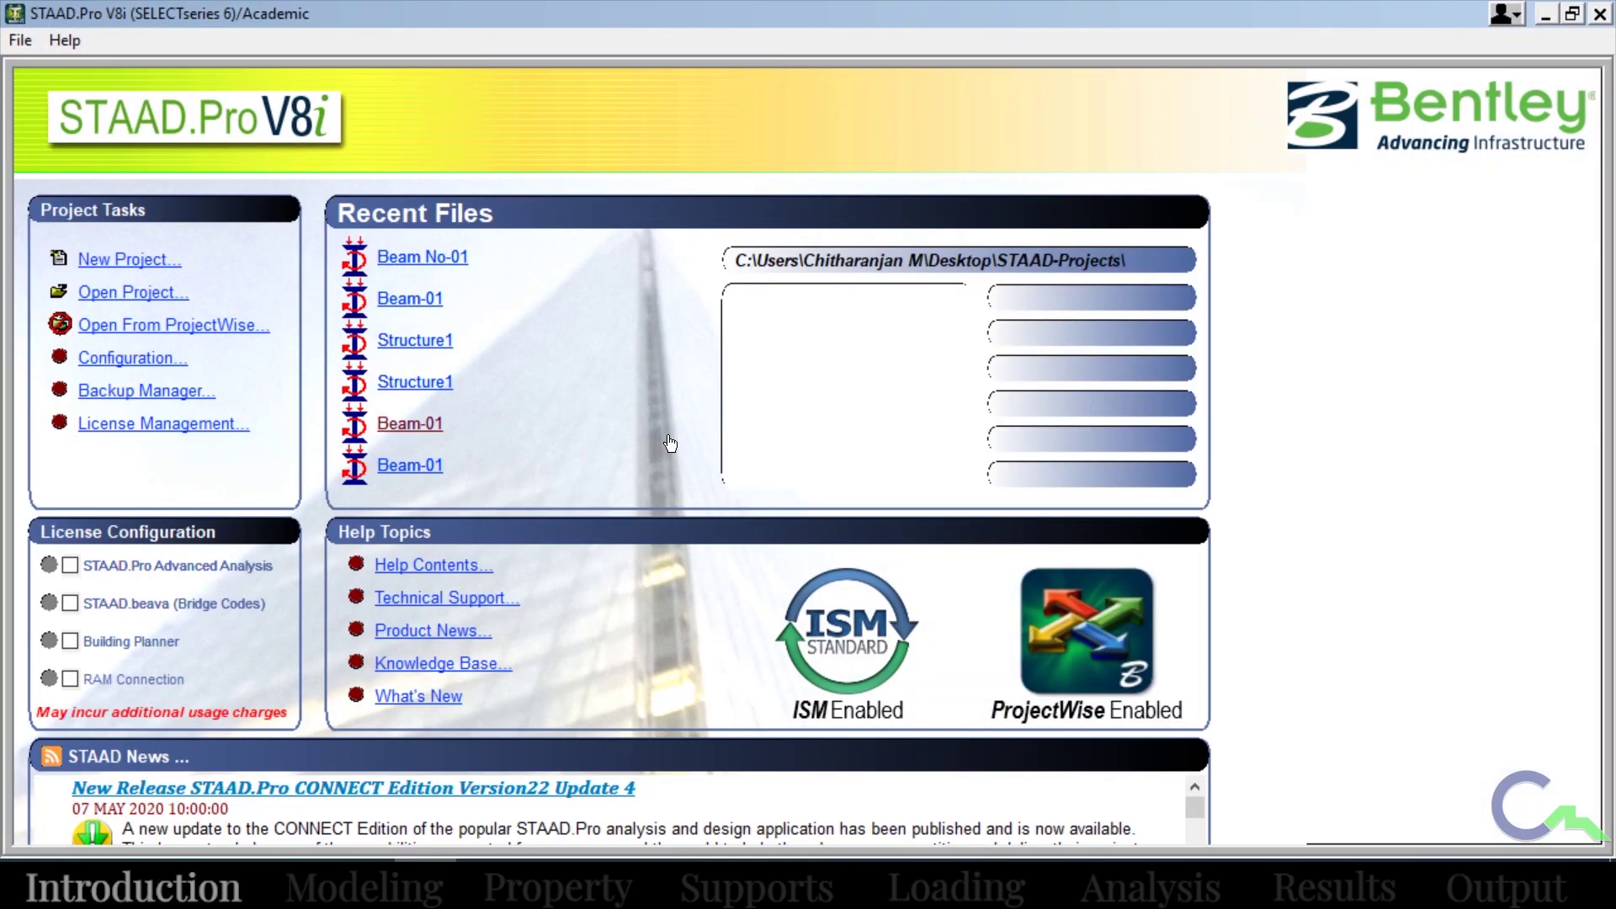
Create a new Space model named Beam-01 in meter and kilonewton units, starting with Add Beam.
{"action": "left_click", "coordinate": [163, 263]}
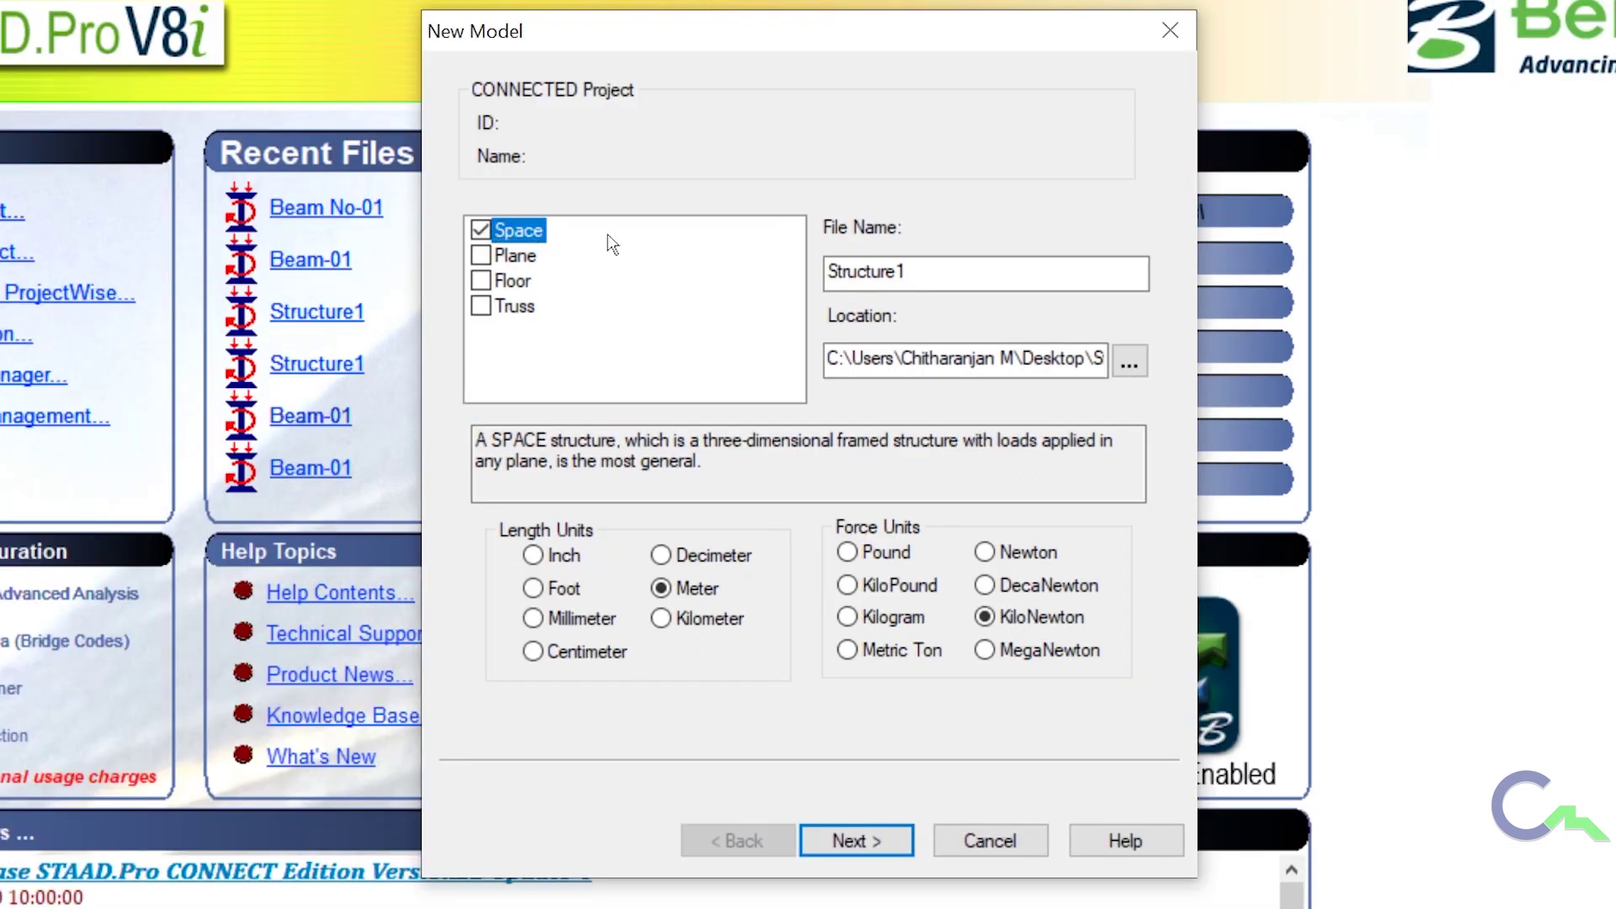
{"action": "double_click", "coordinate": [934, 274]}
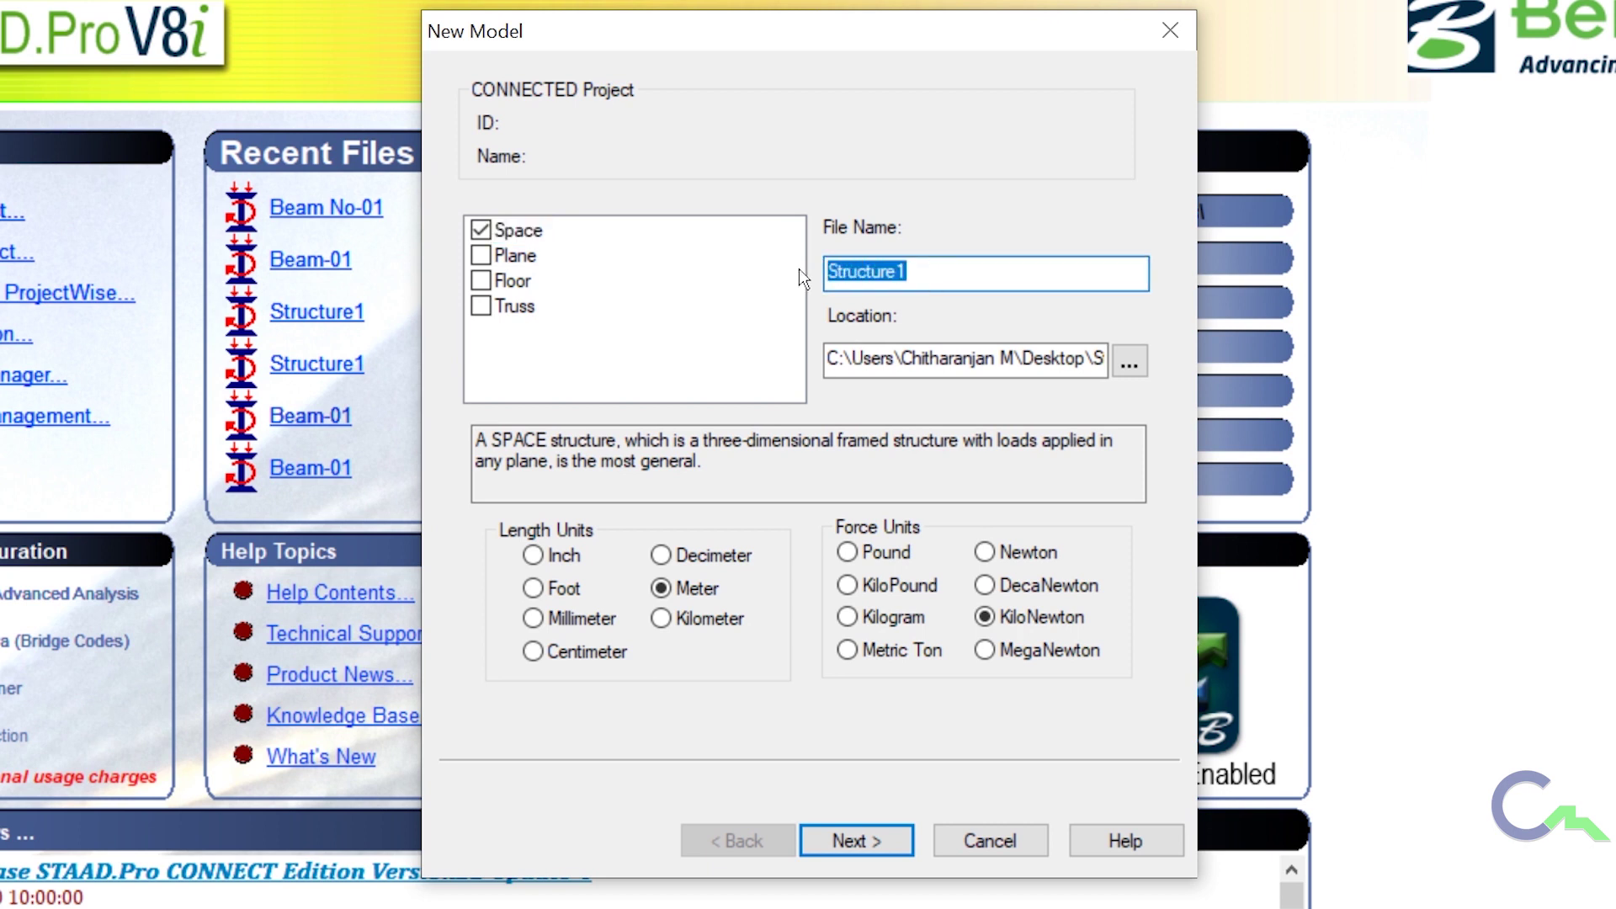
{"action": "type", "text": "Be"}
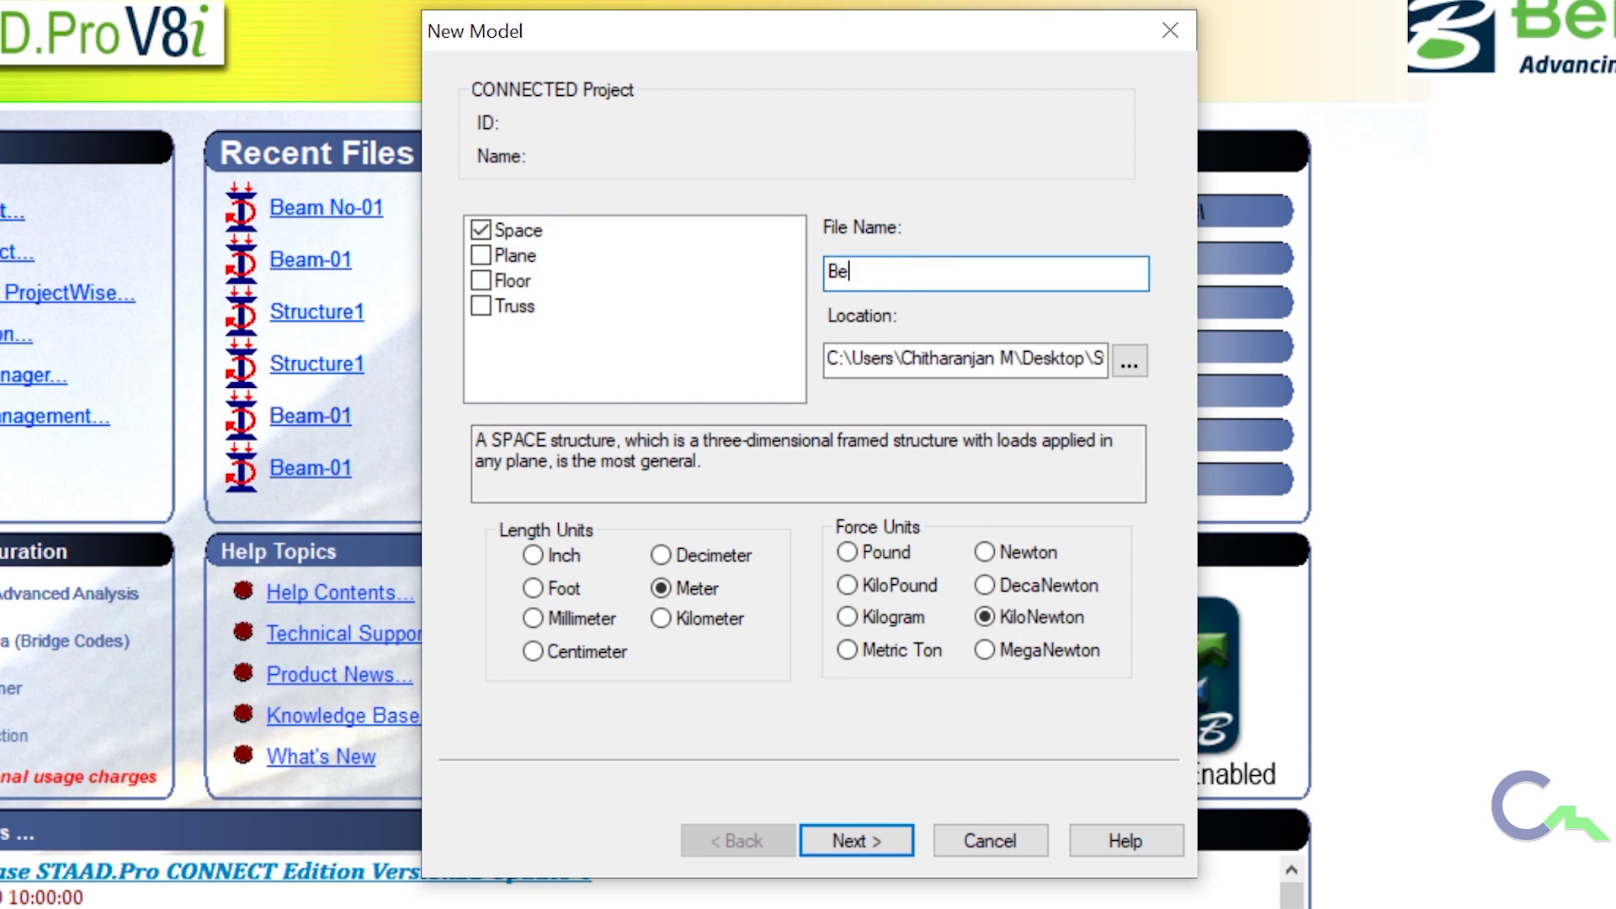
{"action": "type", "text": "am-01"}
{"action": "left_click", "coordinate": [874, 837]}
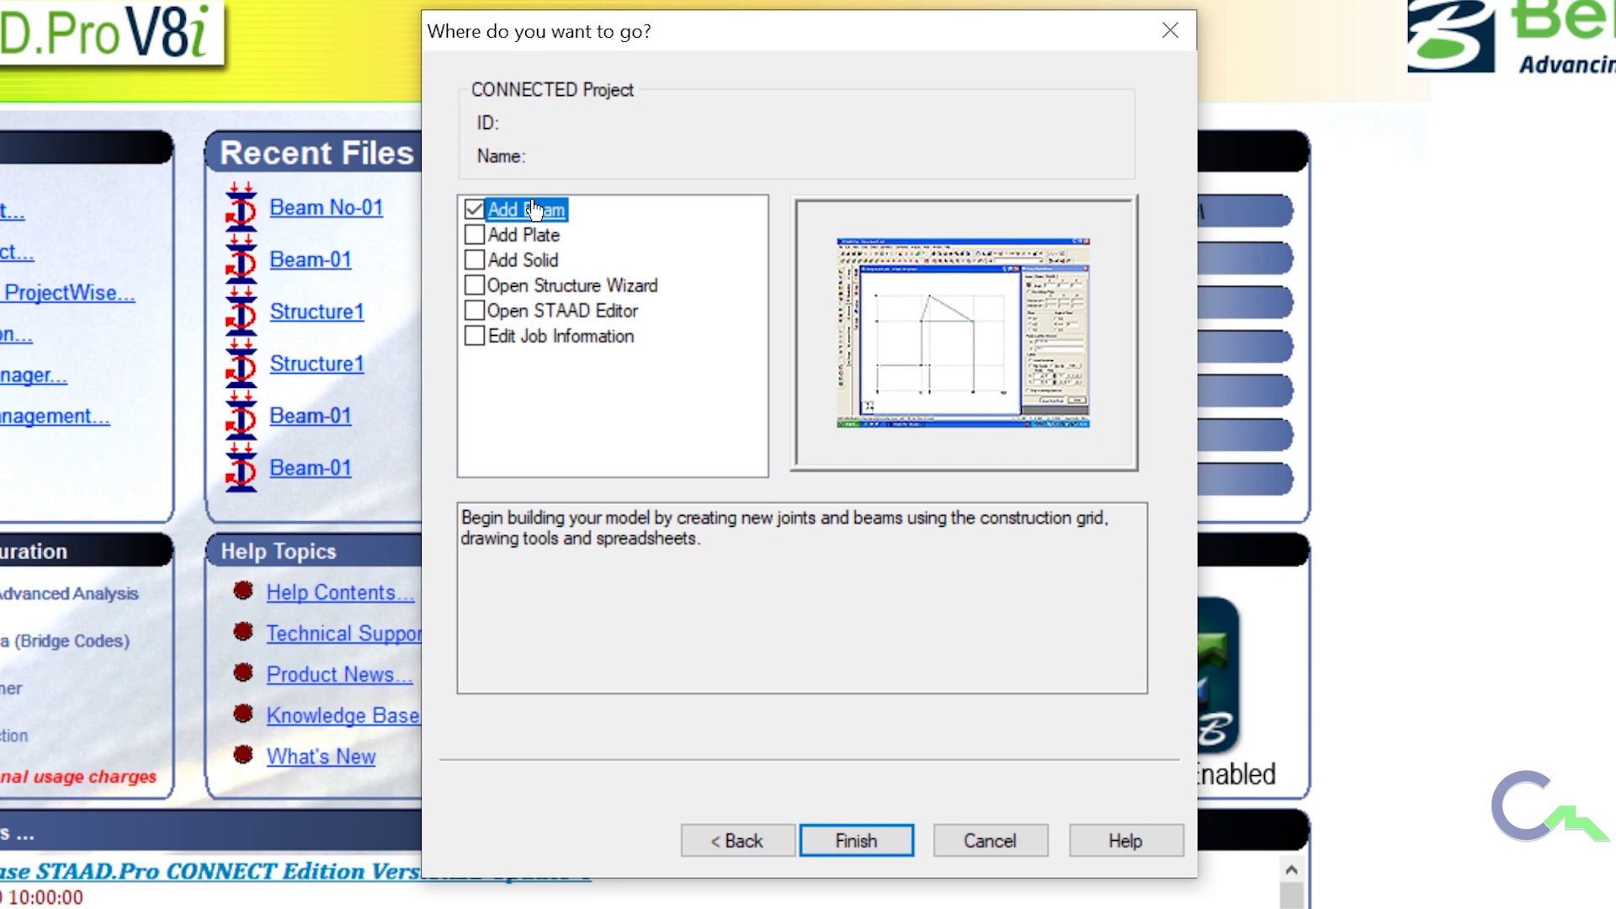
{"action": "left_click", "coordinate": [850, 846]}
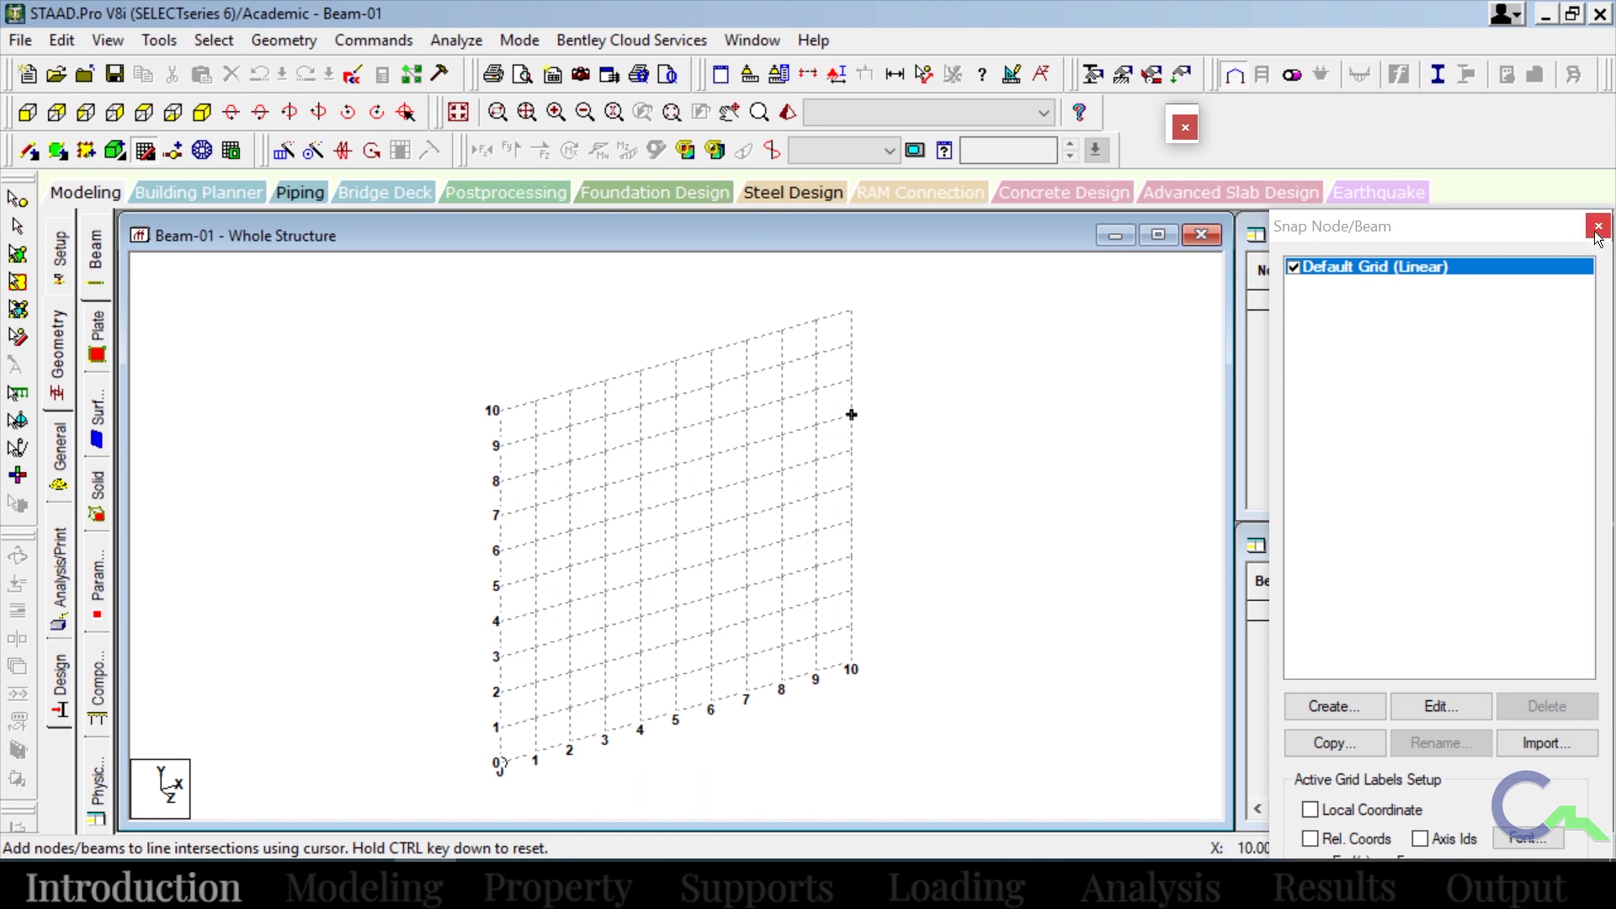
Close and reopen the Snap Node/Beam grid dialog and toggle its snapping mode.
{"action": "left_click", "coordinate": [1597, 227]}
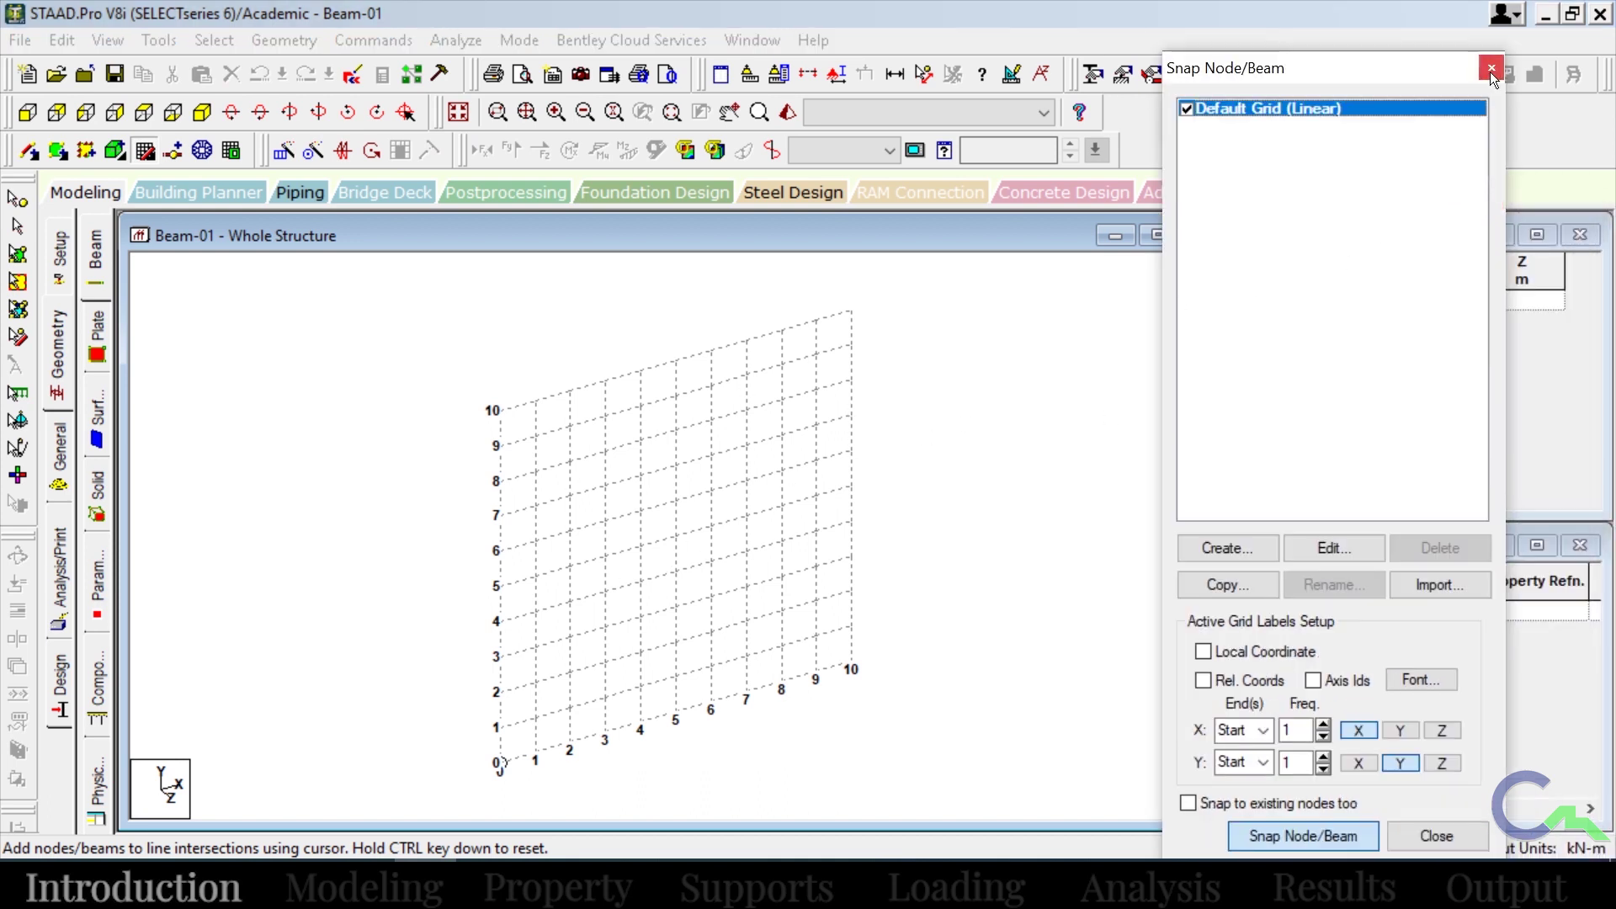
{"action": "left_click", "coordinate": [146, 150]}
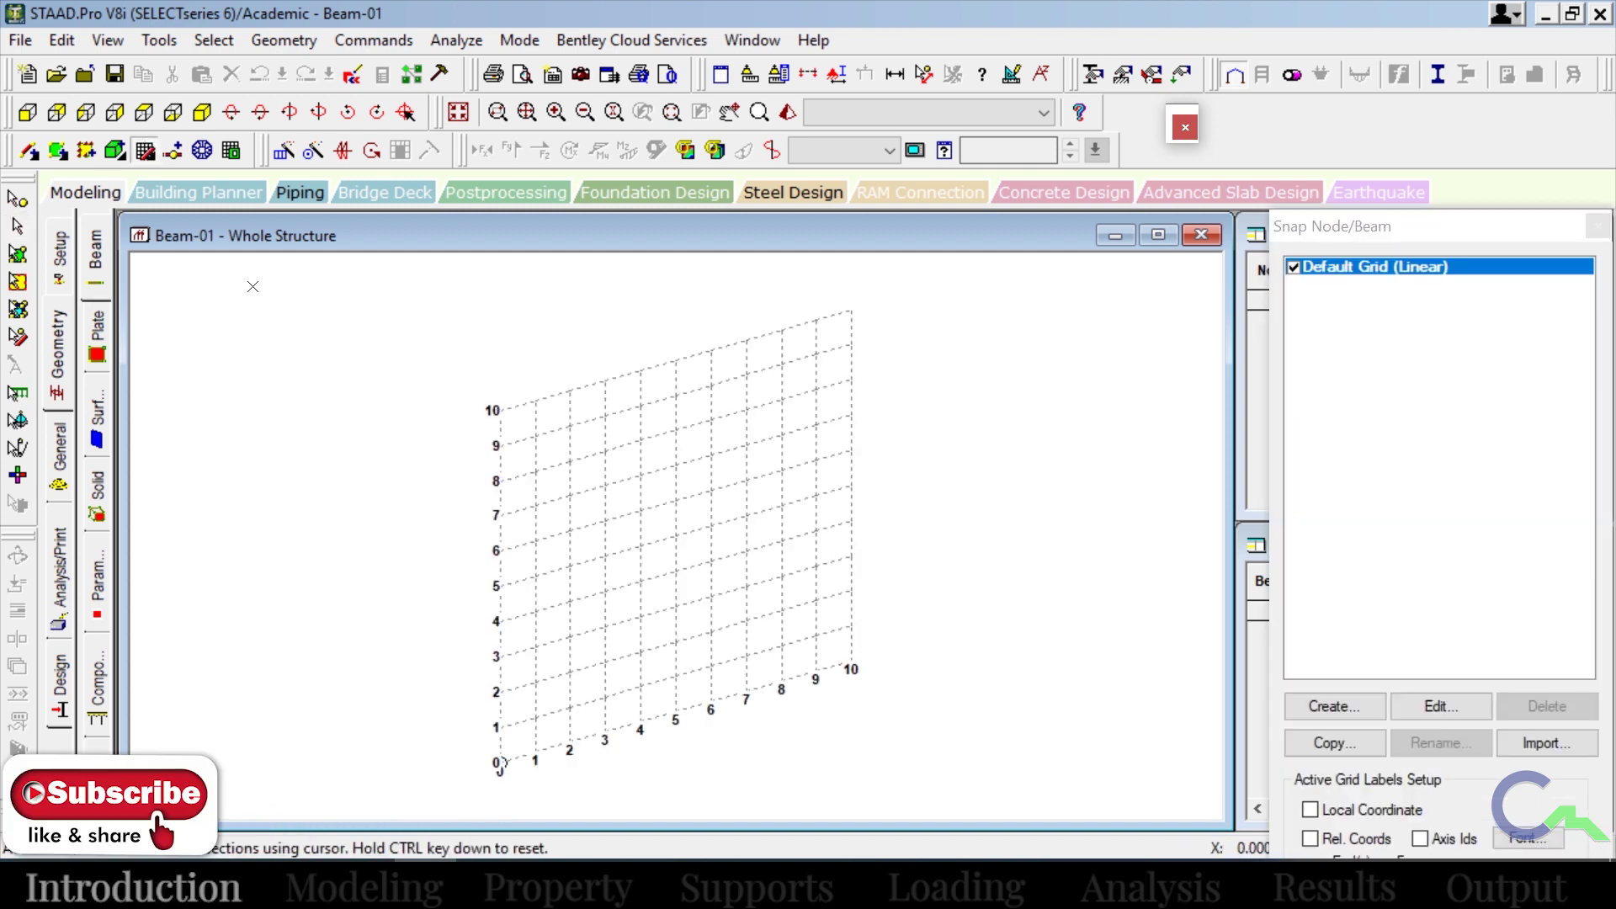
{"action": "double_click", "coordinate": [1441, 222]}
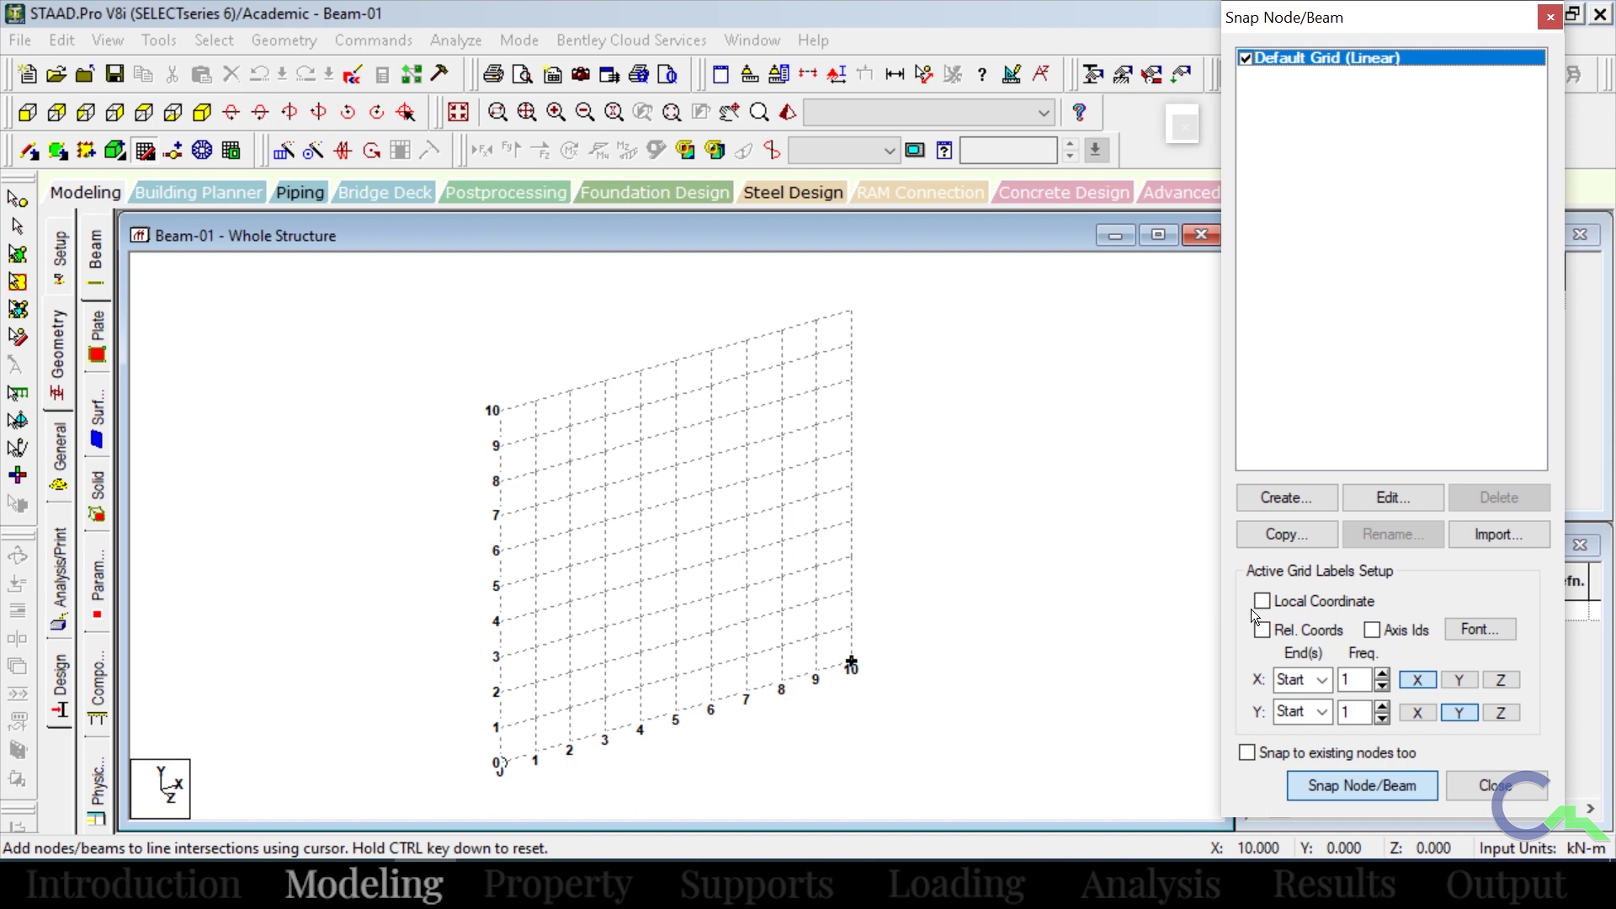
{"action": "left_click", "coordinate": [1365, 784]}
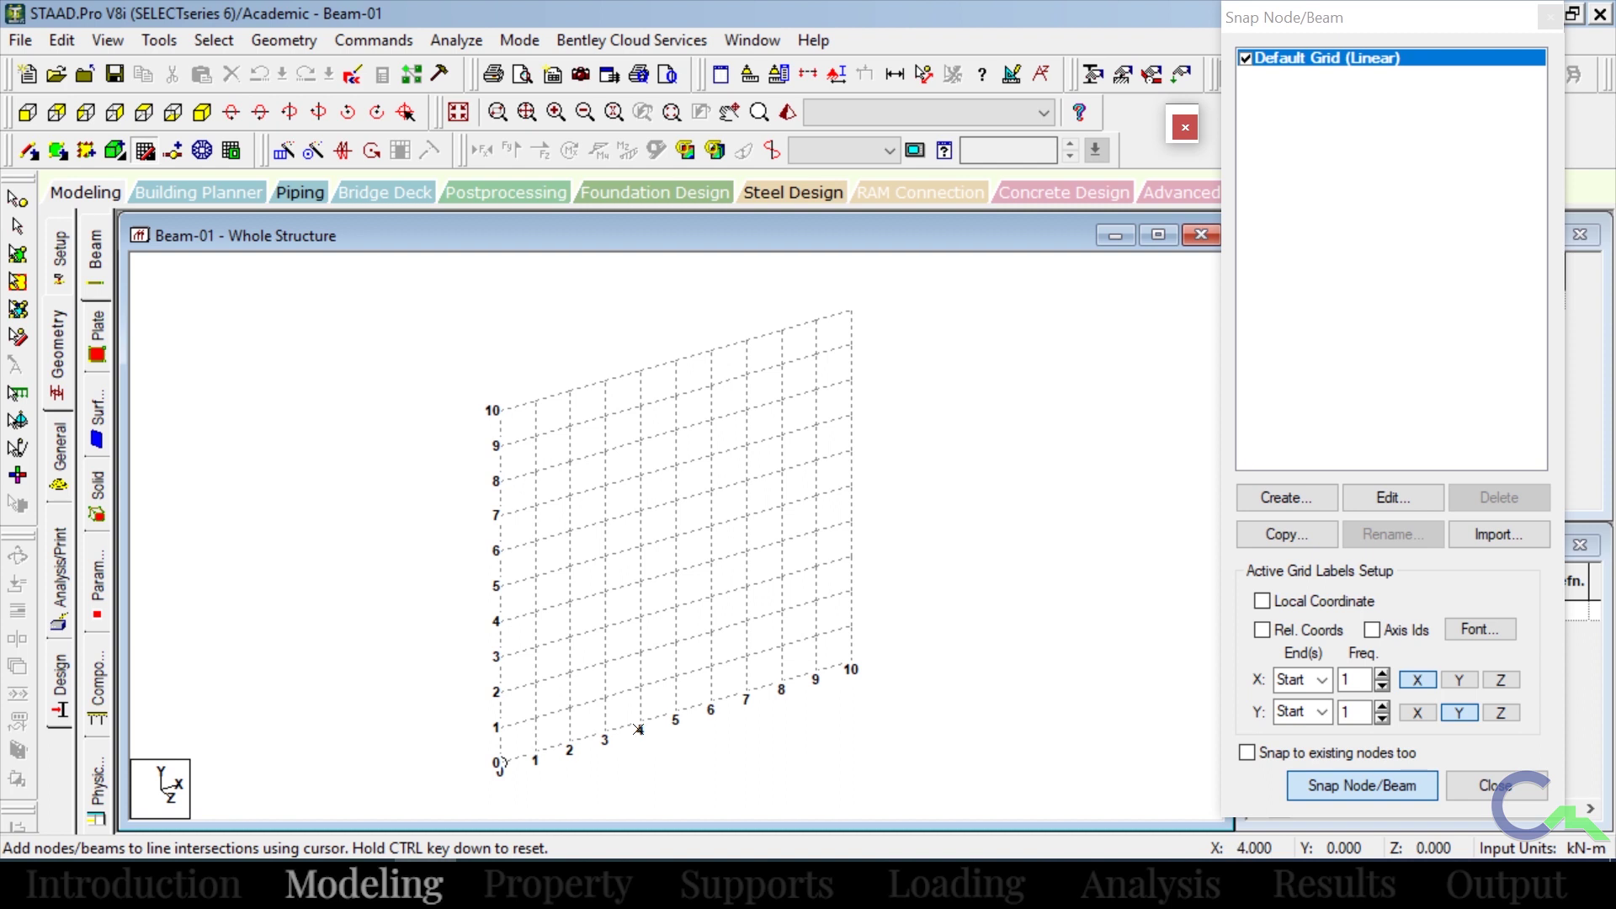
{"action": "left_click", "coordinate": [1301, 781]}
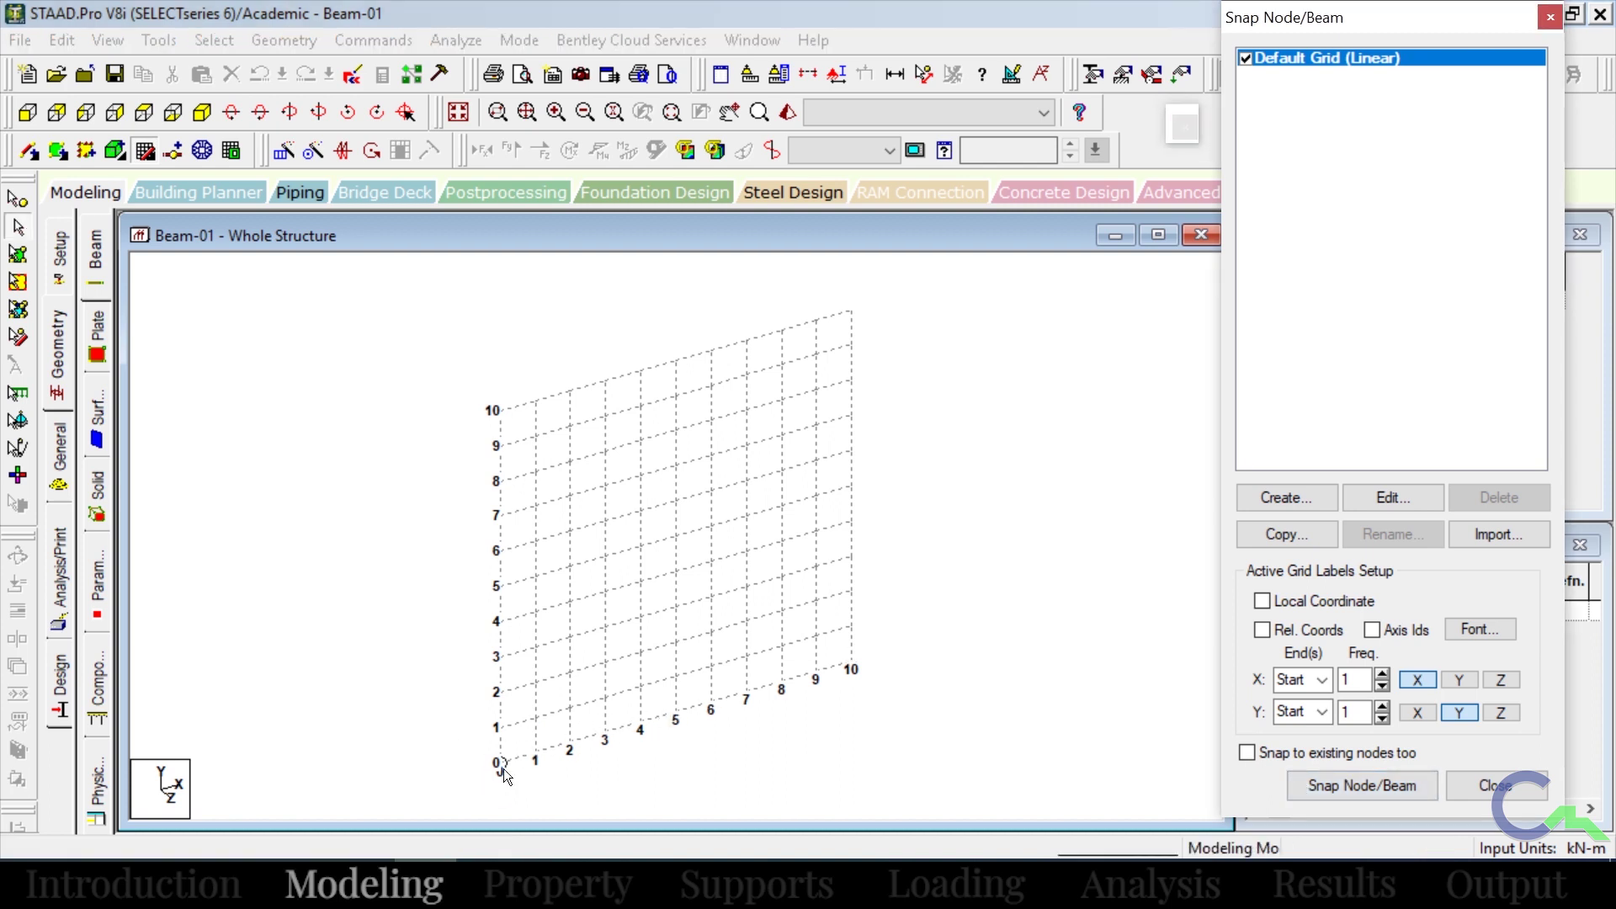
Draw a 5 m beam along the X axis from the grid origin in front view and close the snap grid.
{"action": "scroll", "coordinate": [844, 786], "scroll_direction": "up", "scroll_amount": 1}
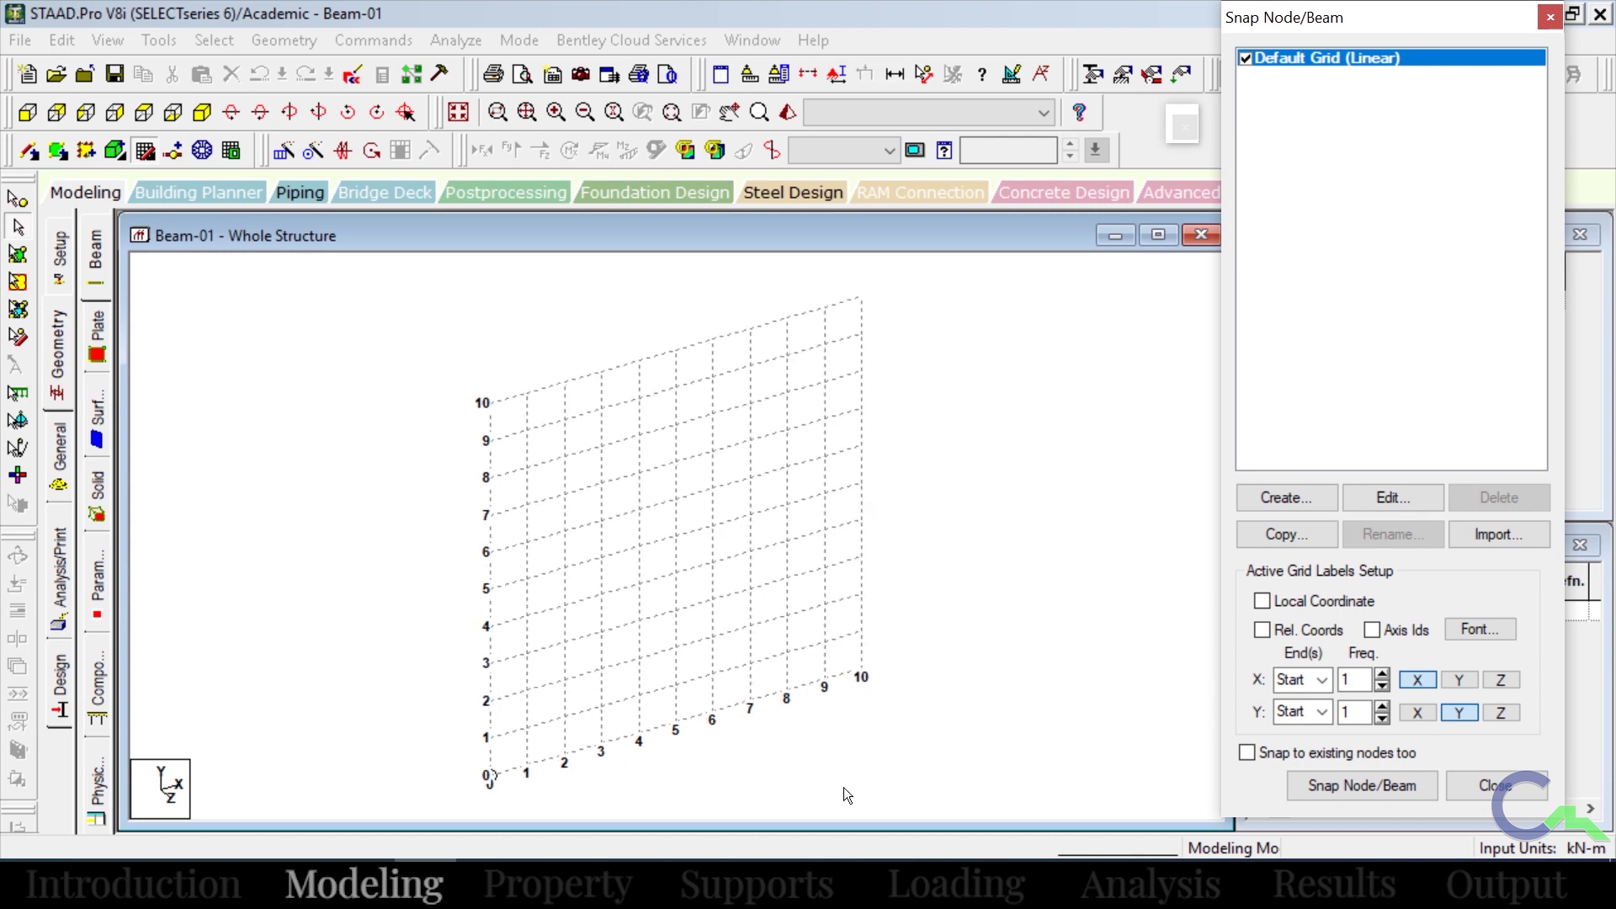
{"action": "left_click", "coordinate": [674, 733]}
{"action": "scroll", "coordinate": [741, 524], "scroll_direction": "up", "scroll_amount": 3}
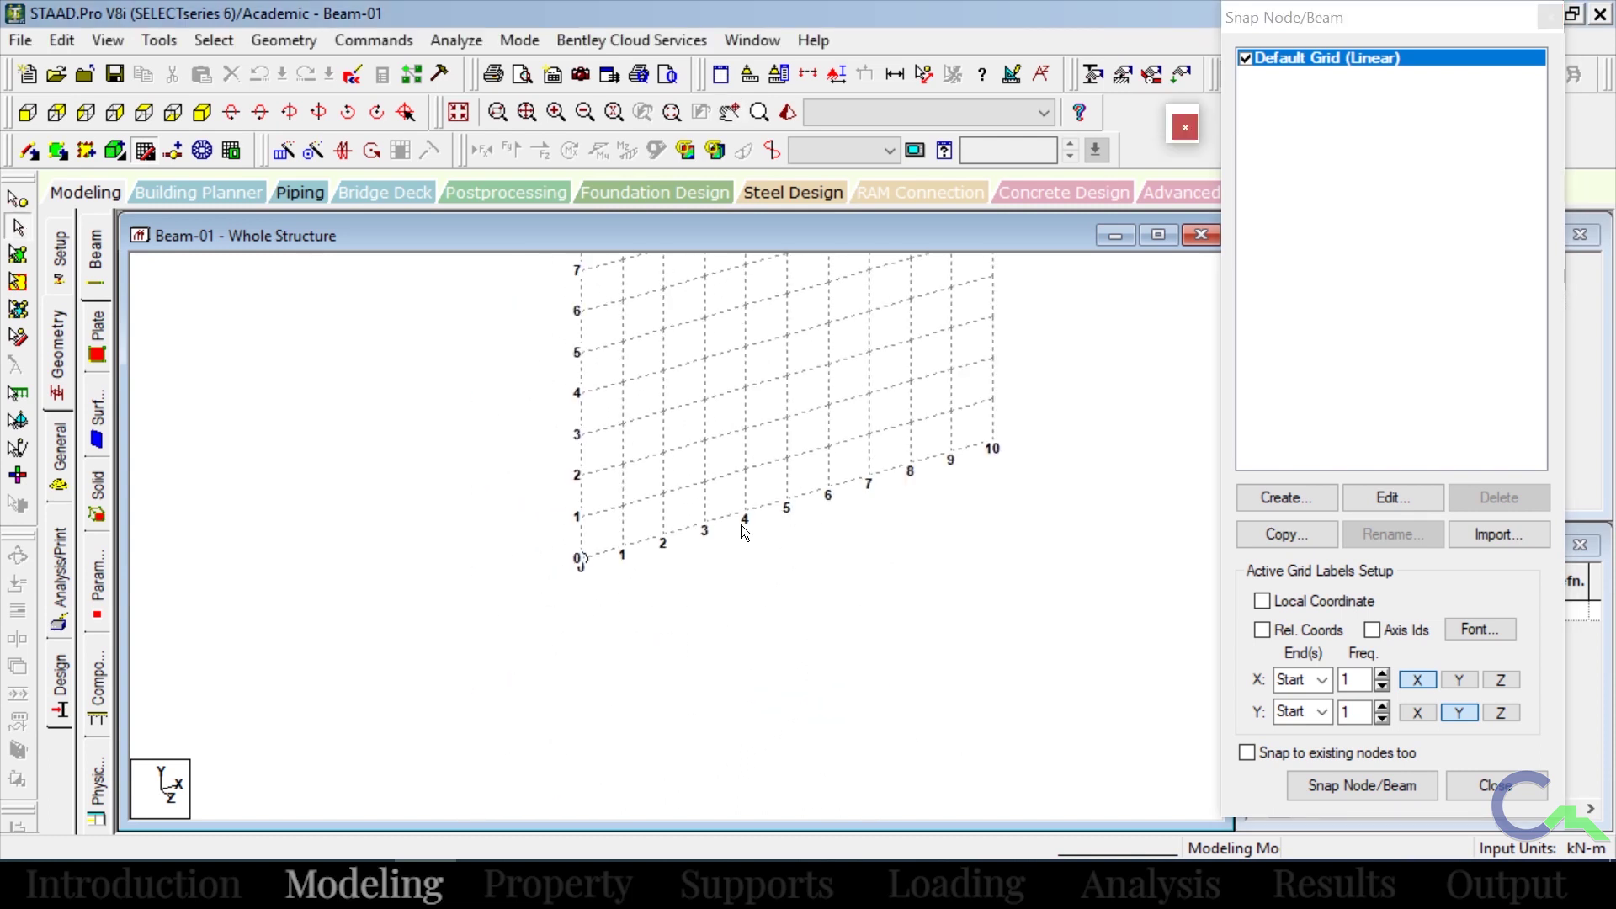
{"action": "scroll", "coordinate": [734, 522], "scroll_direction": "up", "scroll_amount": 1}
{"action": "middle_click_drag", "start_coordinate": [722, 588], "coordinate": [668, 627]}
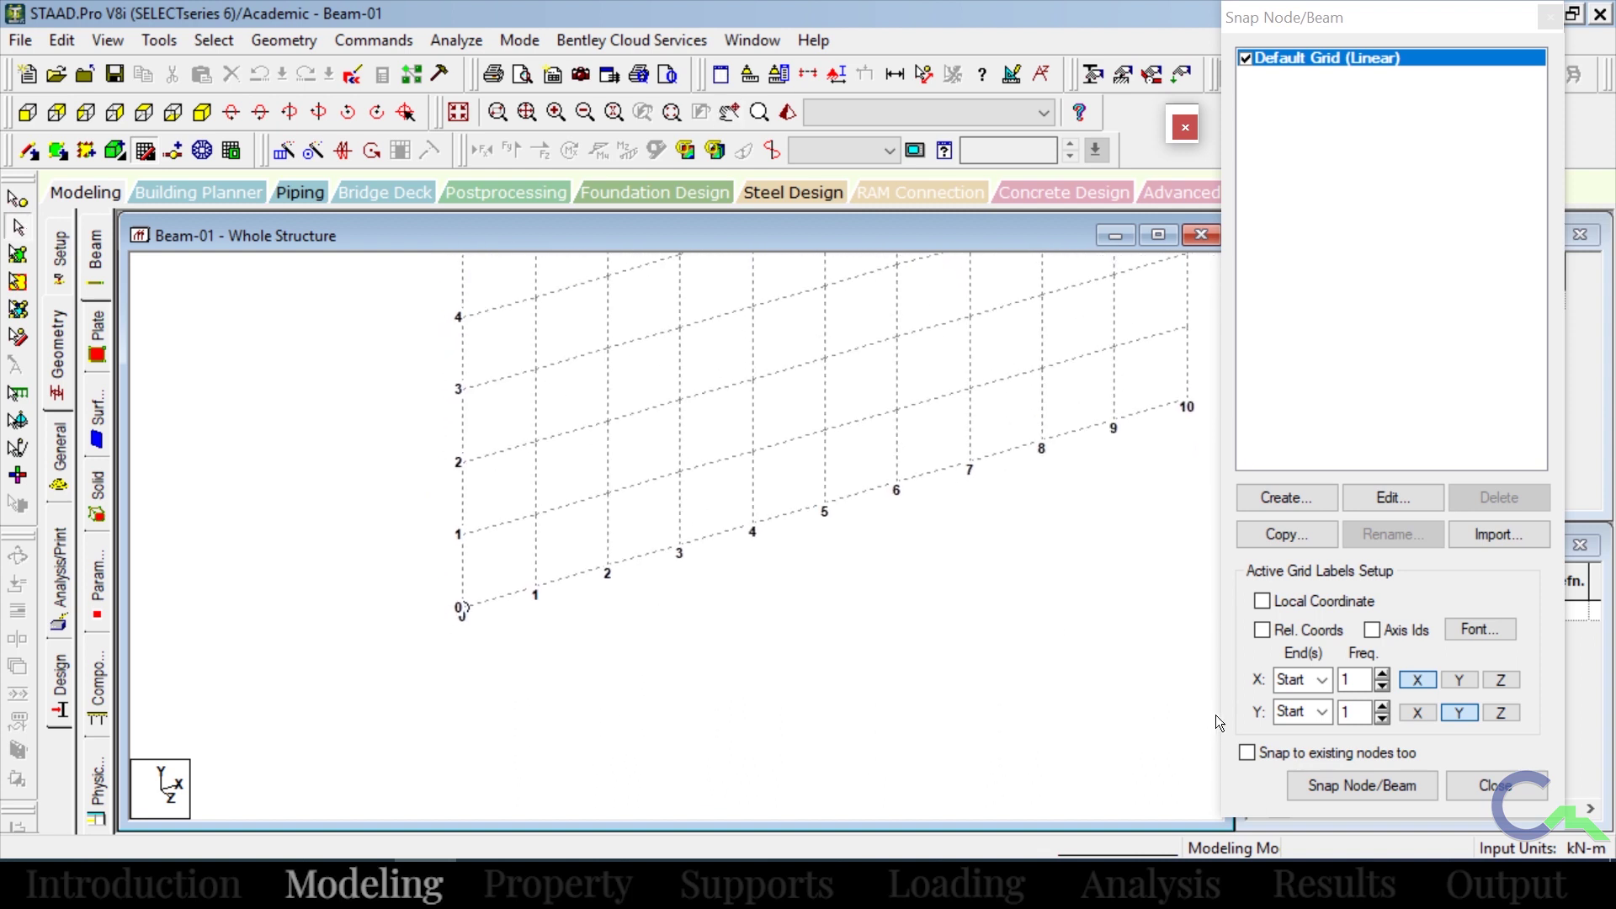
{"action": "left_click", "coordinate": [1362, 784]}
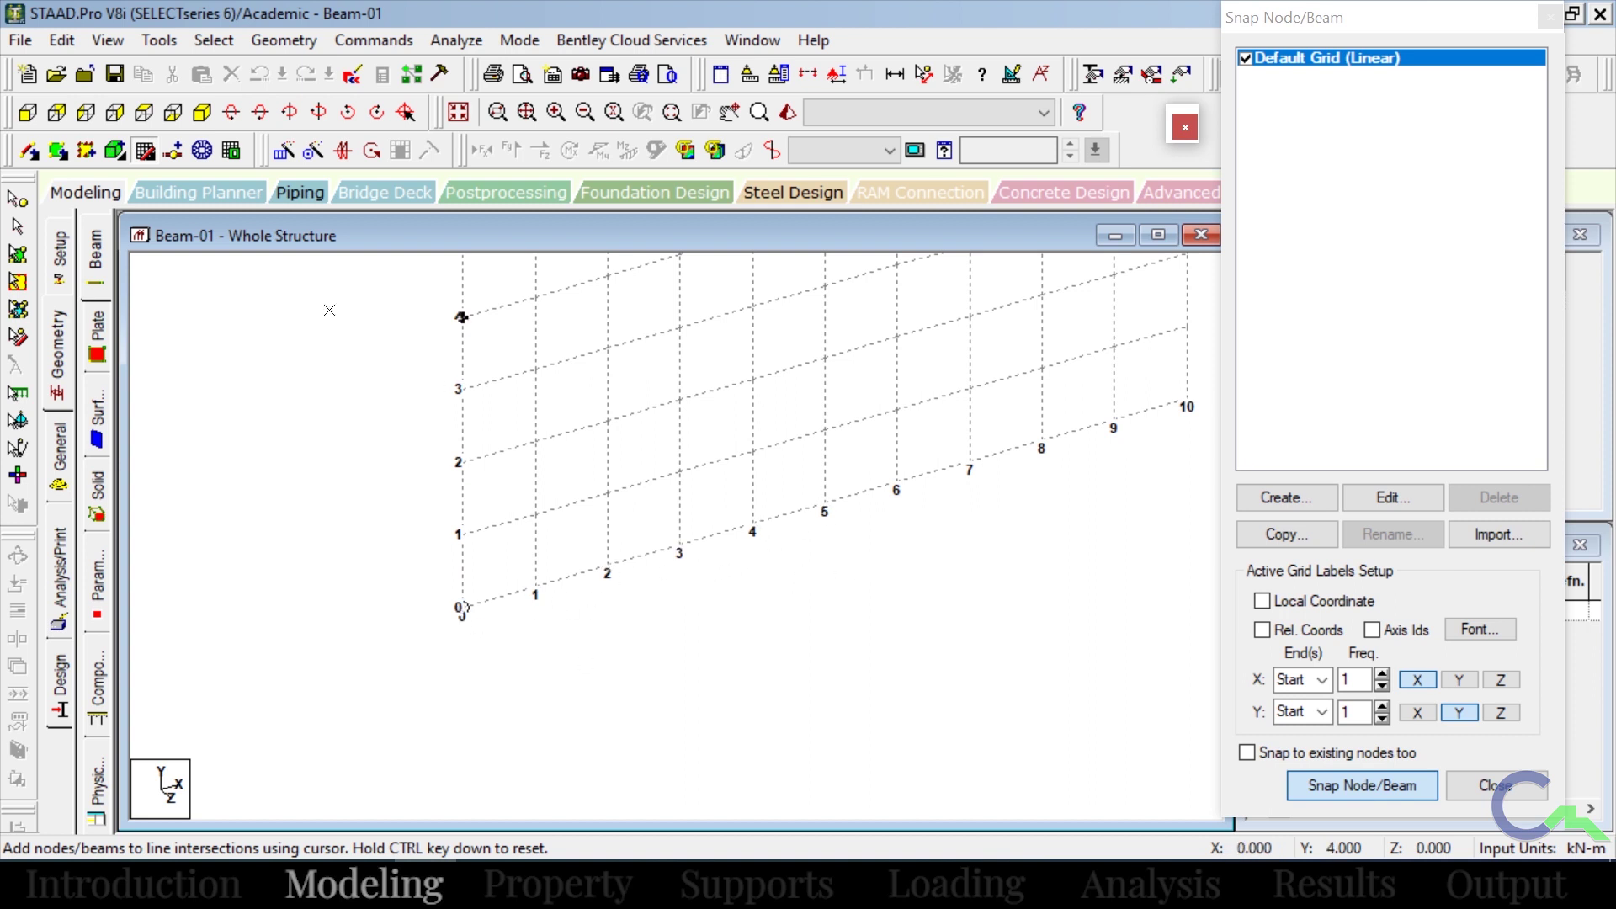
{"action": "left_click", "coordinate": [28, 113]}
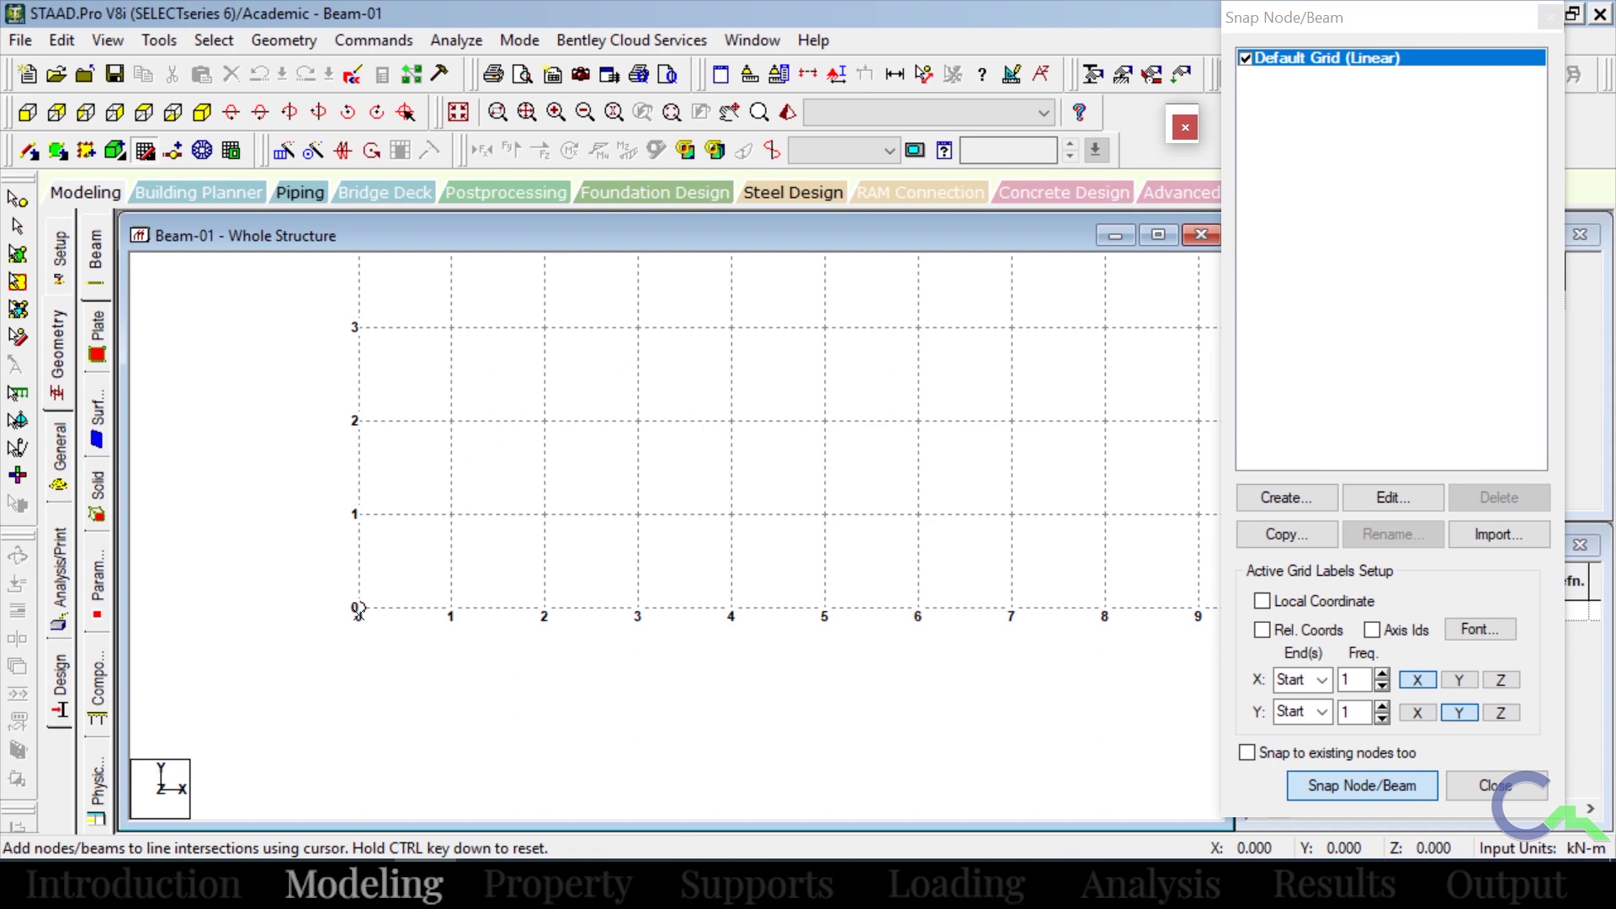
{"action": "left_click", "coordinate": [359, 607]}
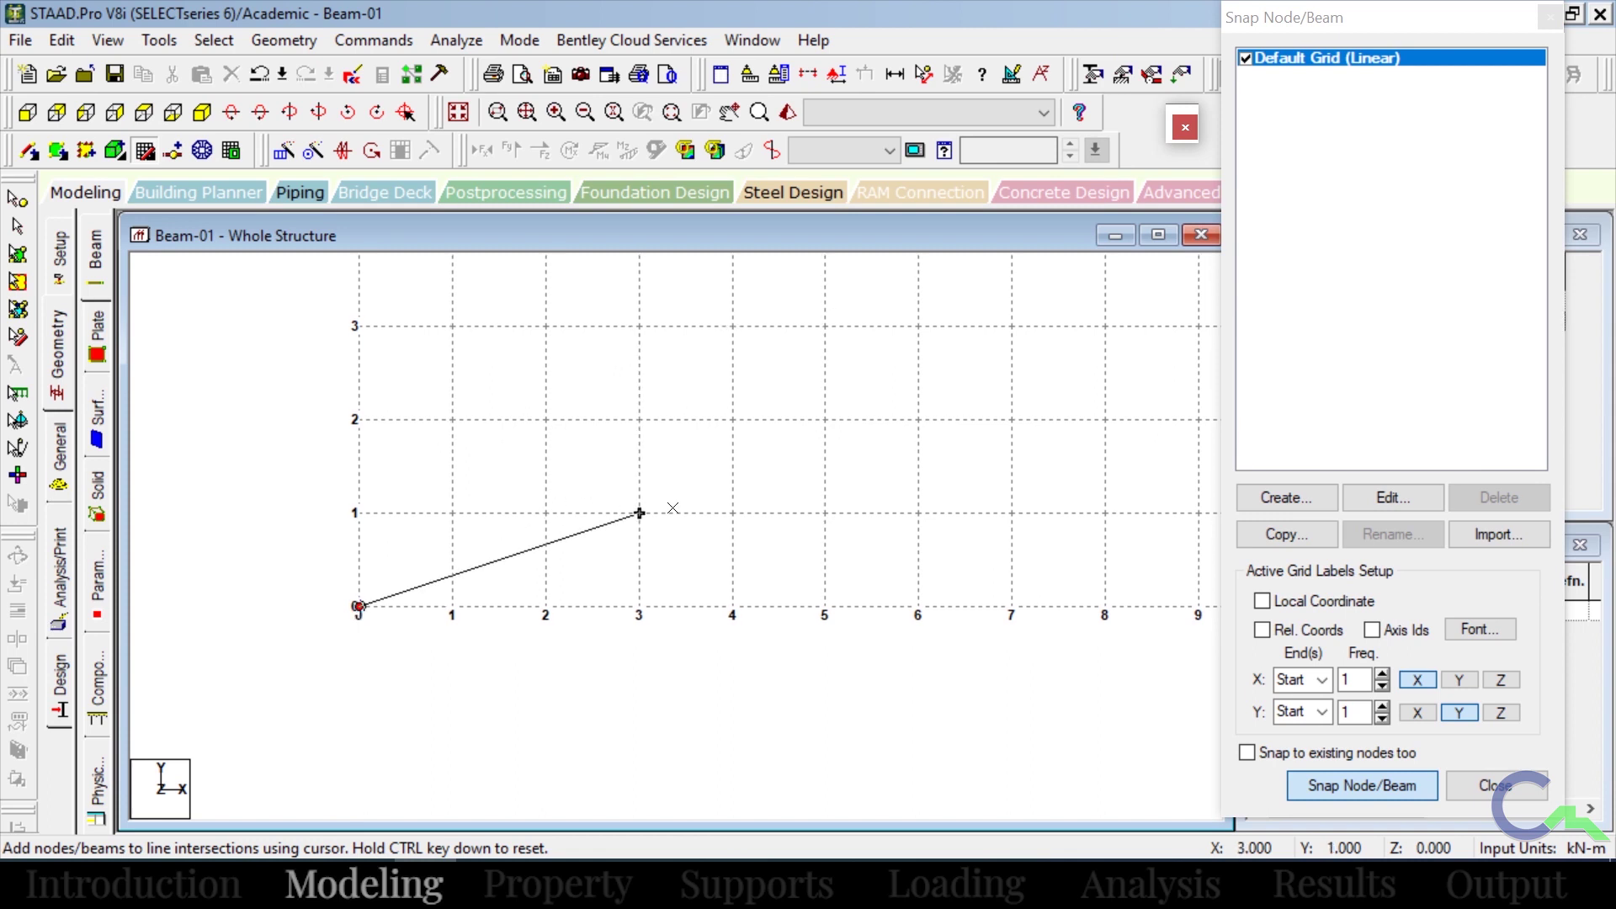
{"action": "left_click", "coordinate": [824, 606]}
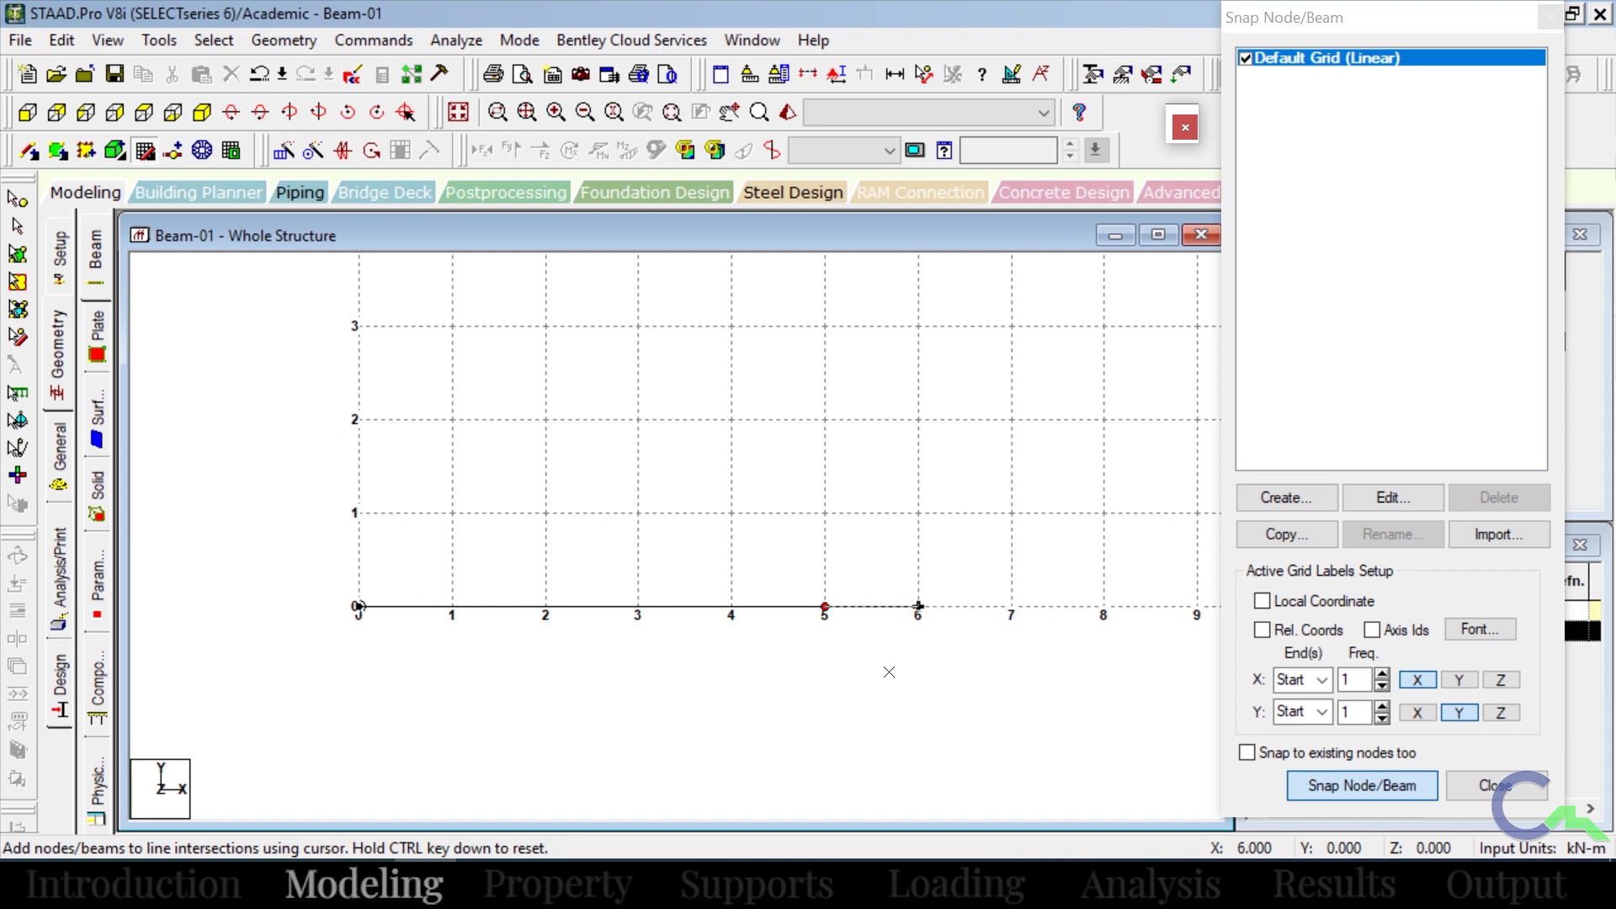
{"action": "left_click", "coordinate": [1370, 791]}
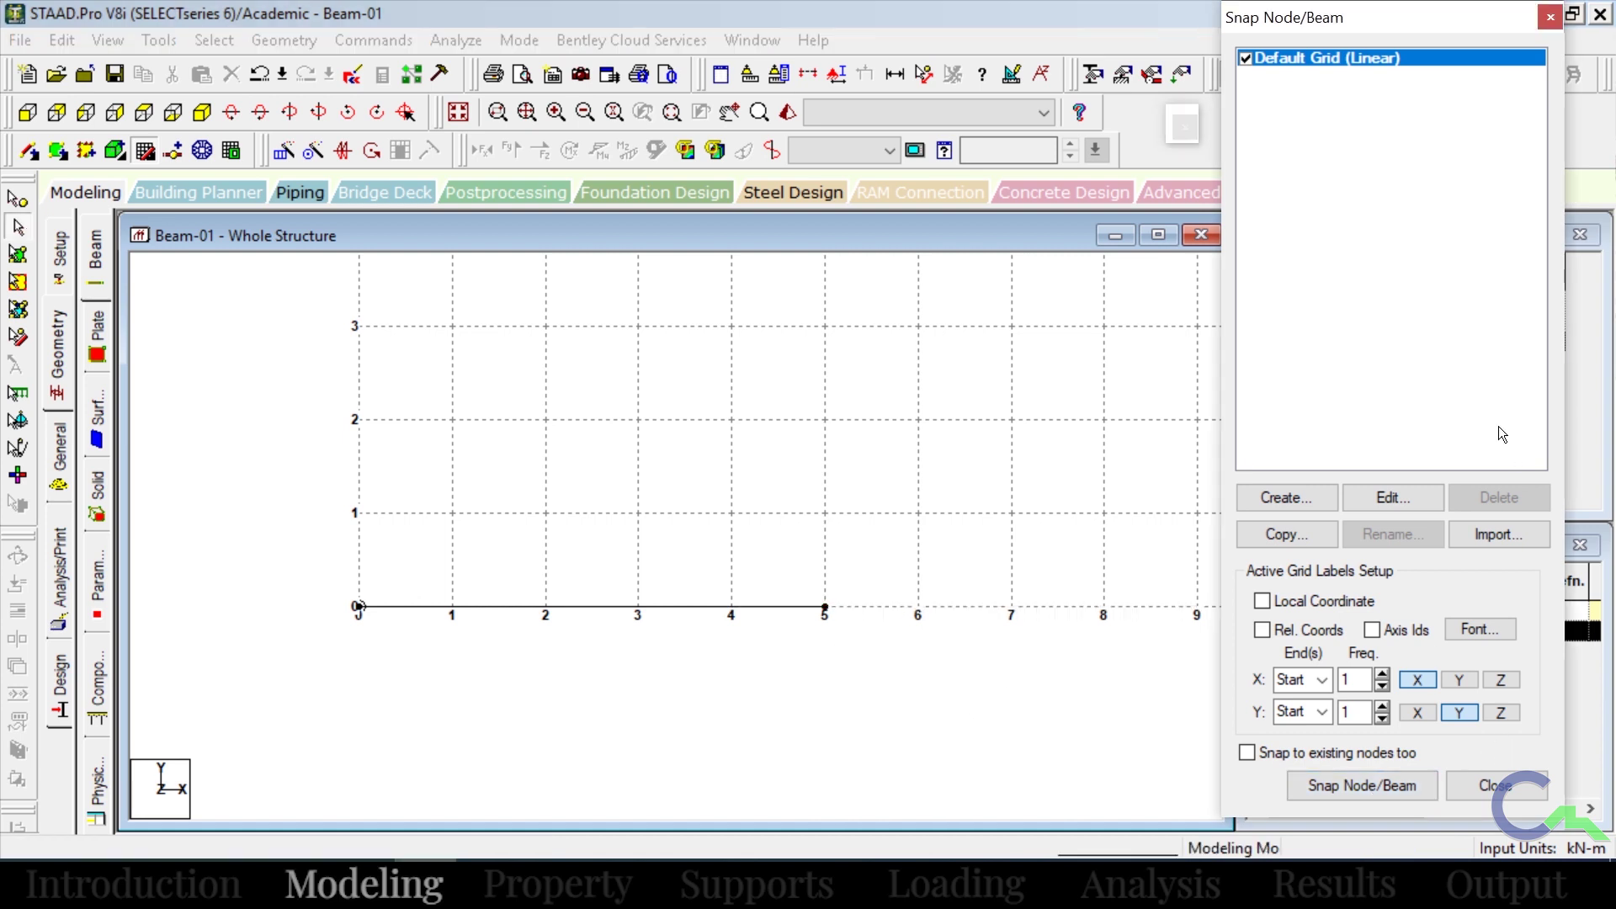
{"action": "left_click", "coordinate": [1548, 17]}
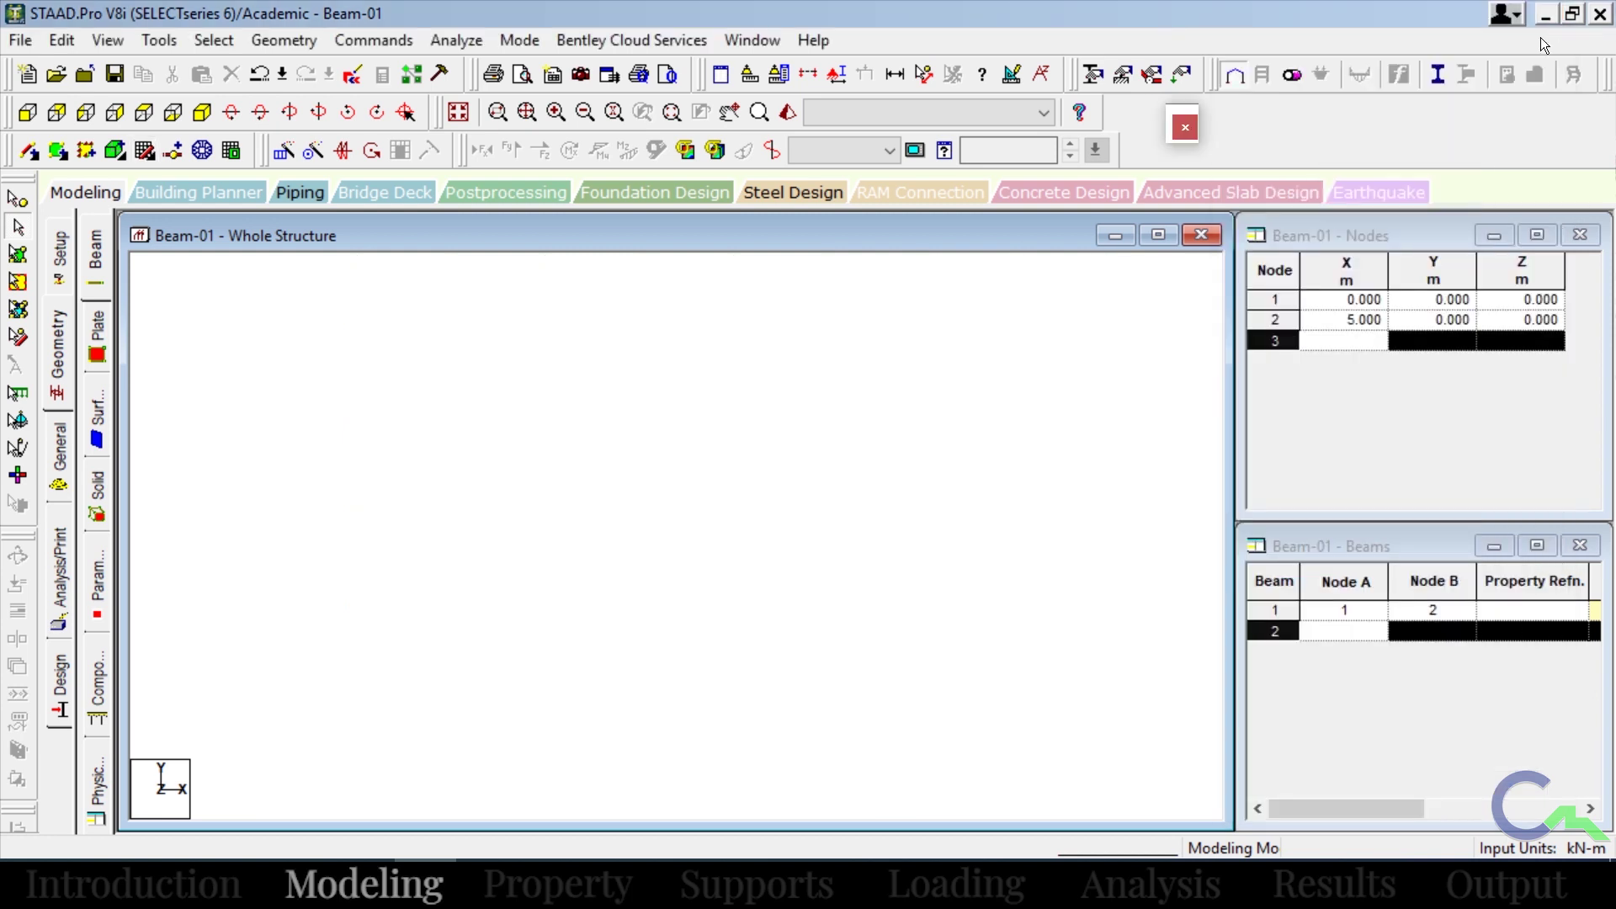
Measure the node-to-node distance between the beam's two ends and remove the displayed dimension.
{"action": "left_click", "coordinate": [779, 577]}
{"action": "middle_click_drag", "start_coordinate": [735, 512], "coordinate": [870, 493]}
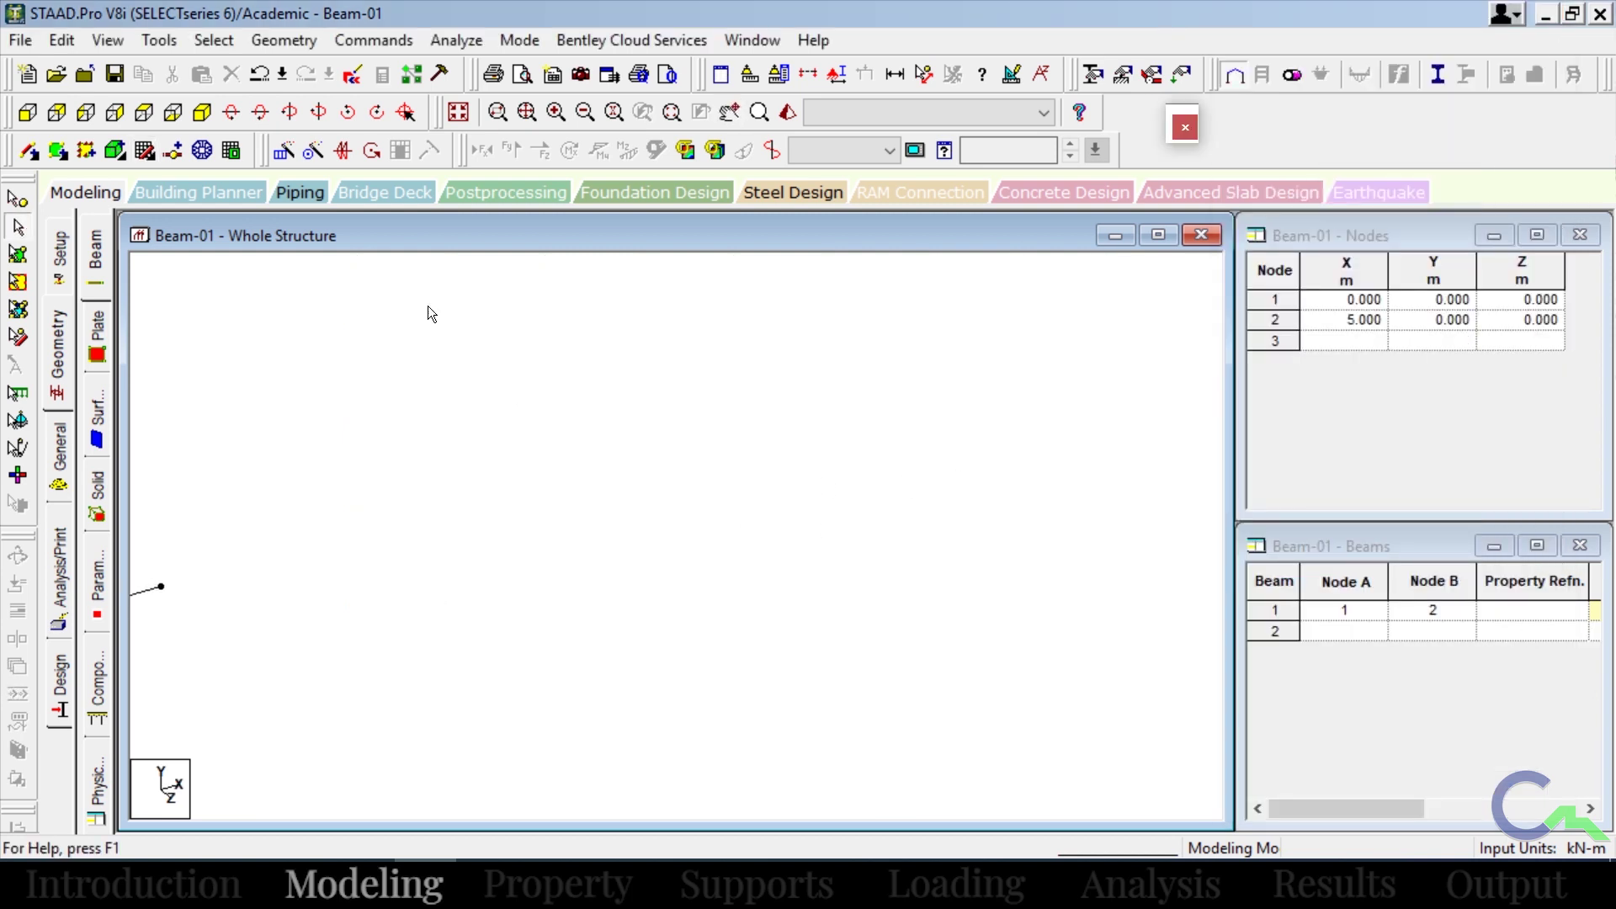
{"action": "left_click", "coordinate": [463, 114]}
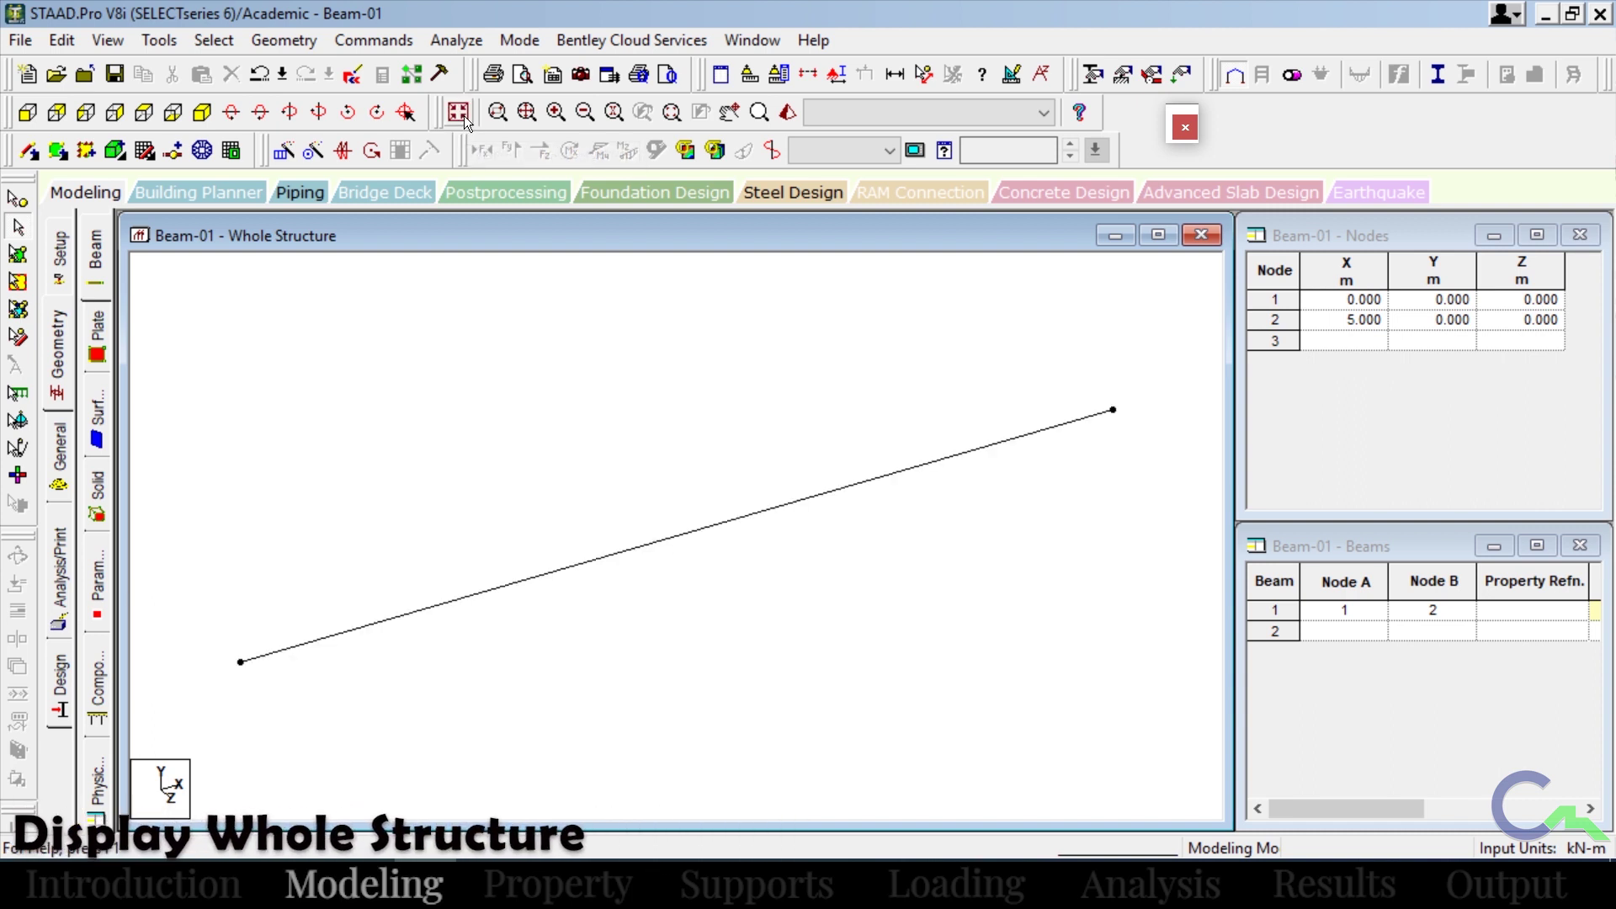
{"action": "left_click", "coordinate": [37, 116]}
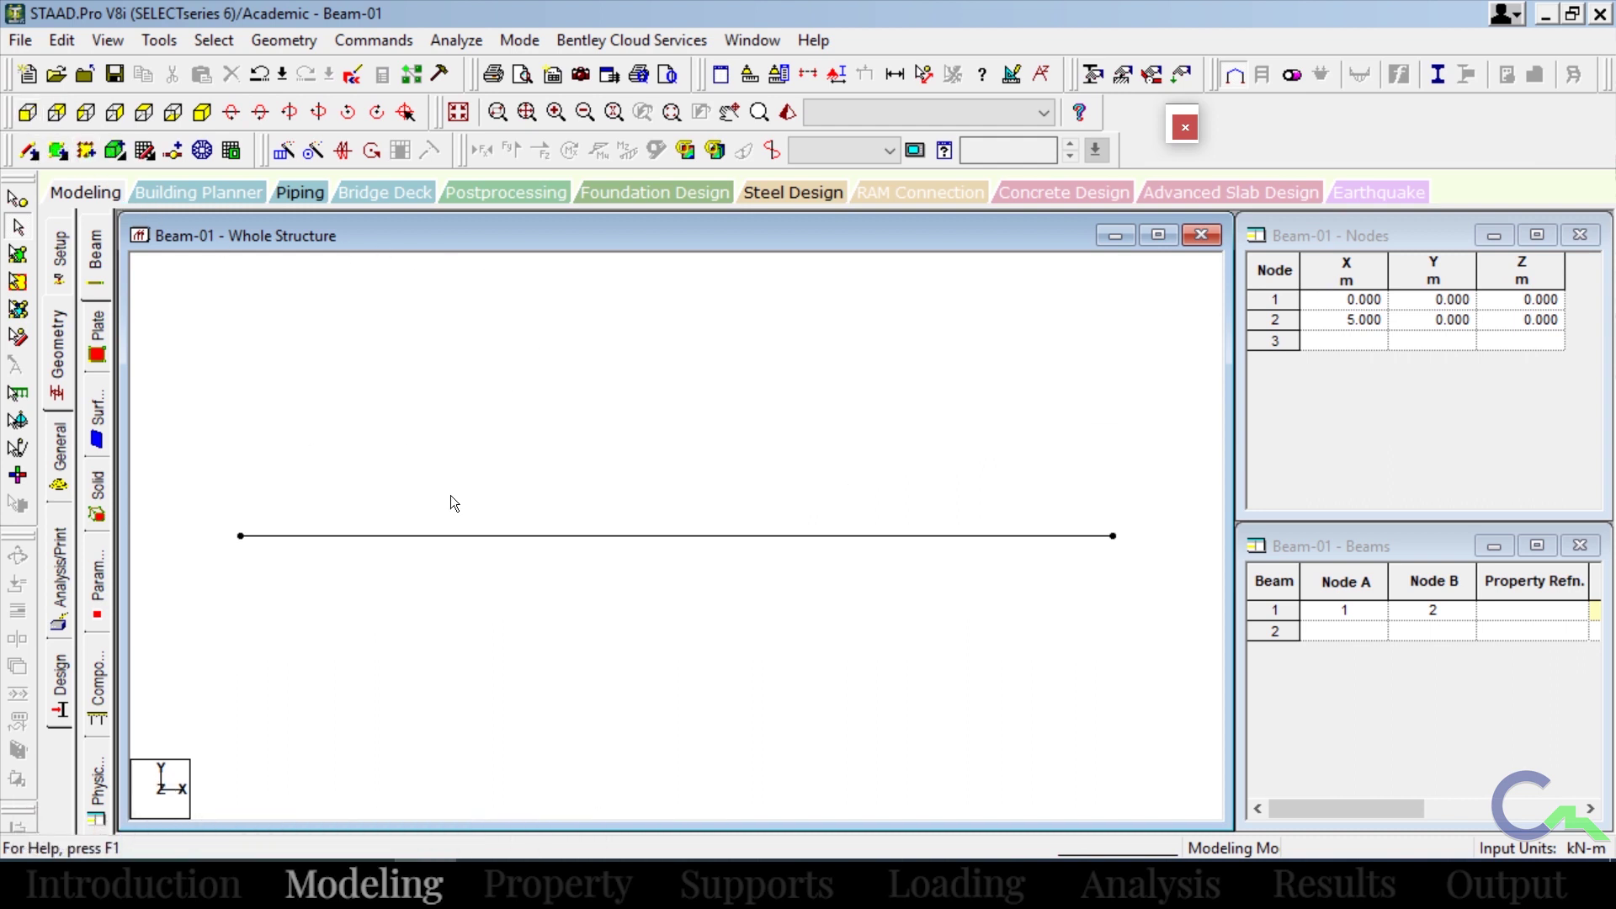
{"action": "left_click", "coordinate": [924, 75]}
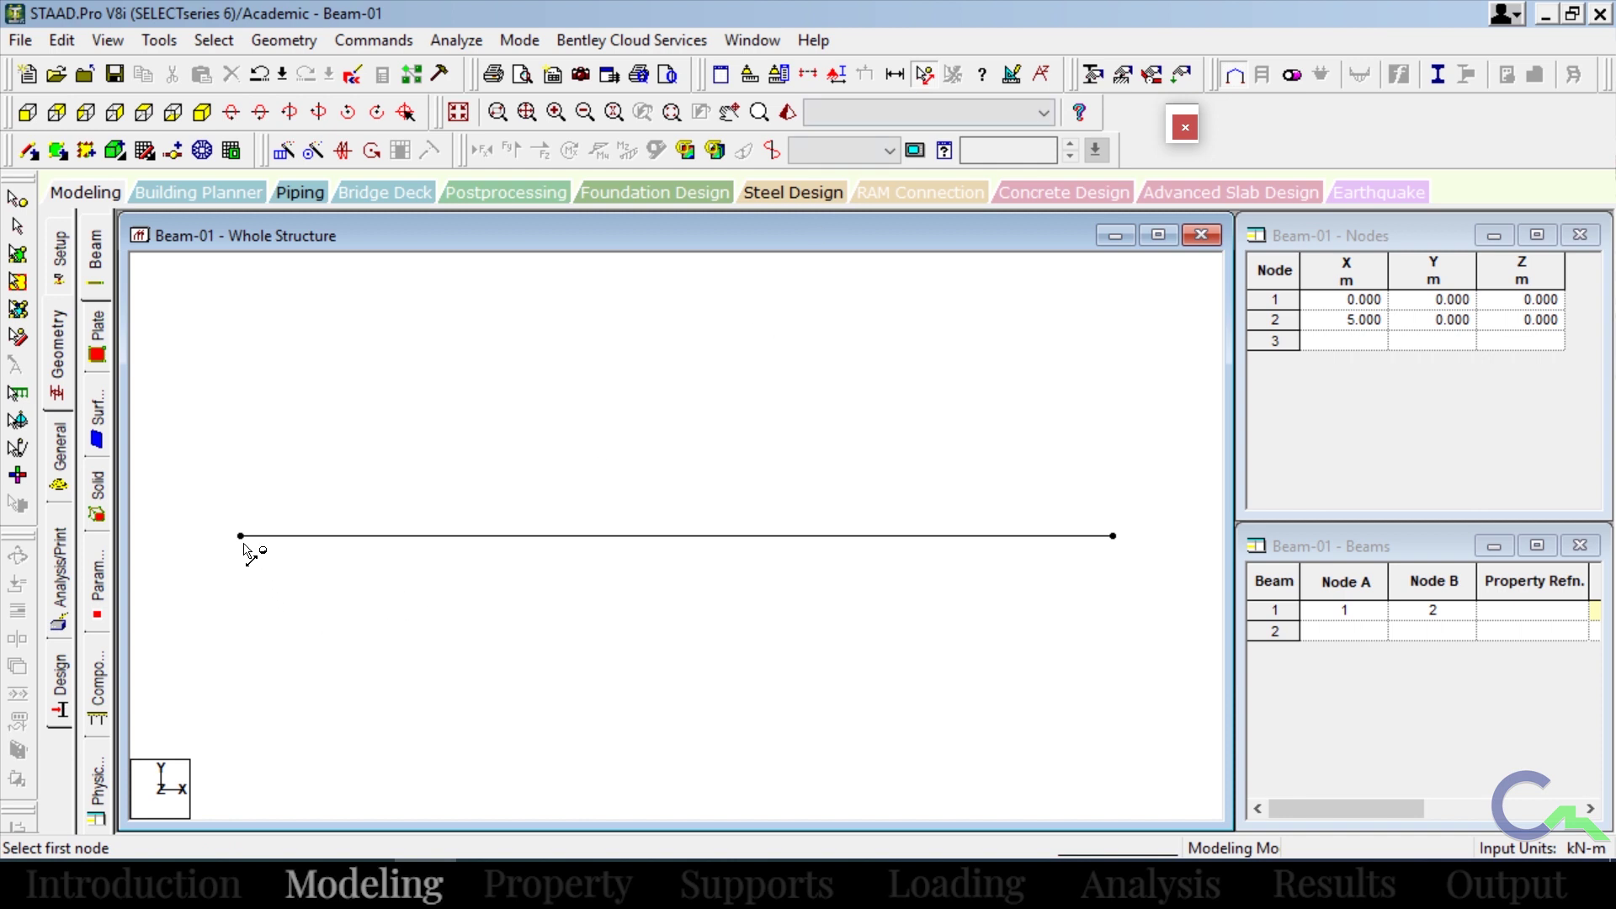
{"action": "left_click", "coordinate": [242, 539]}
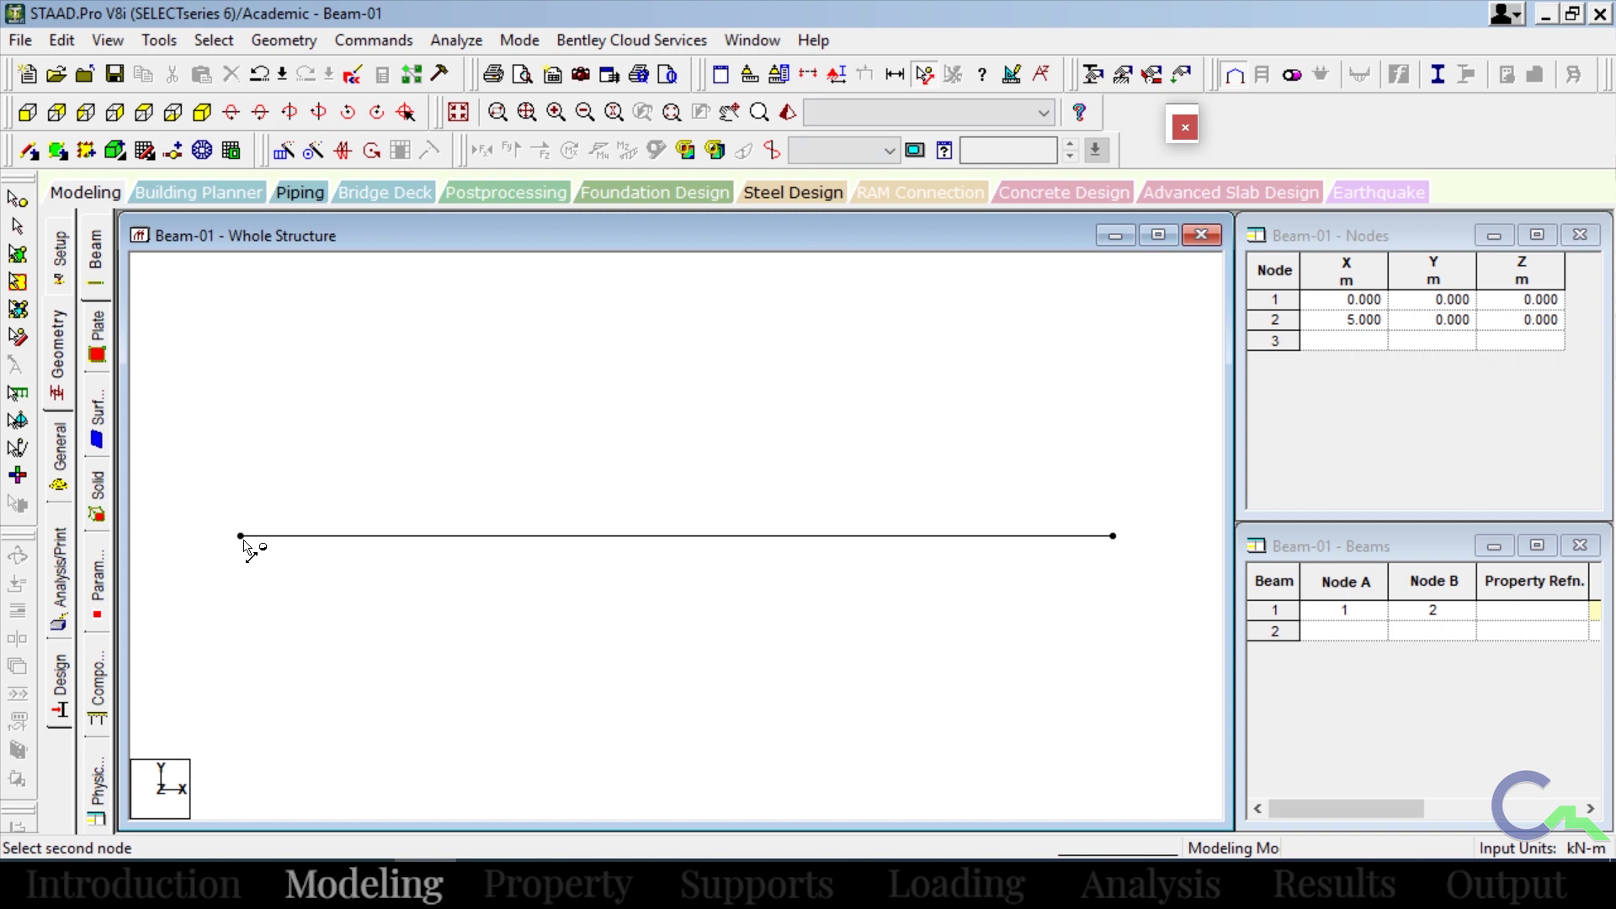
{"action": "left_click", "coordinate": [1113, 537]}
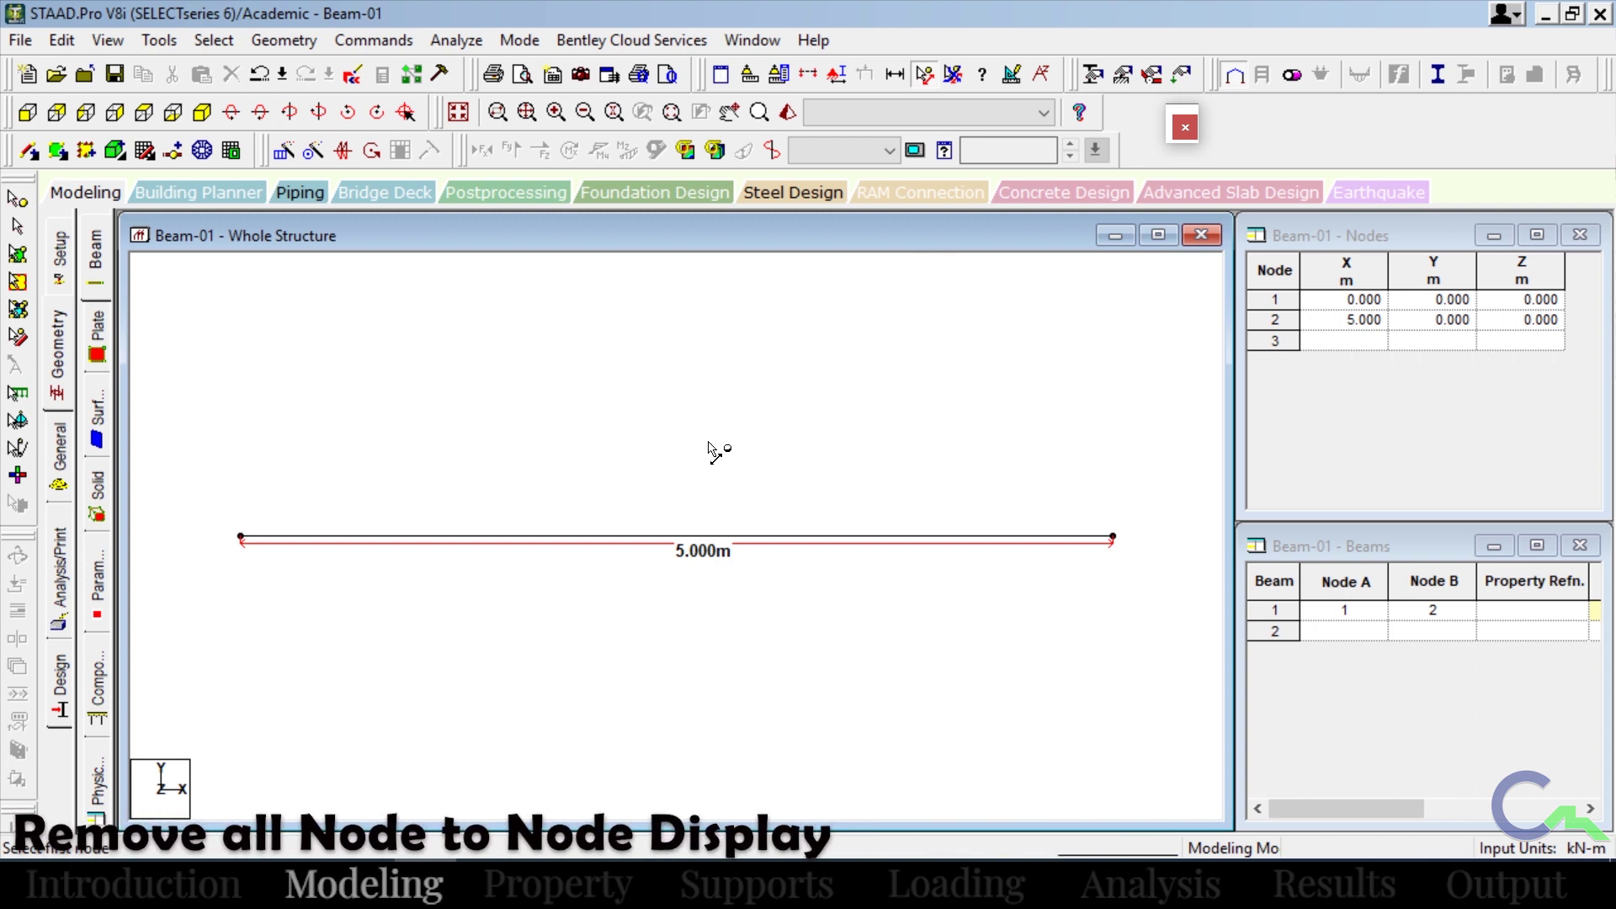
{"action": "left_click", "coordinate": [952, 77]}
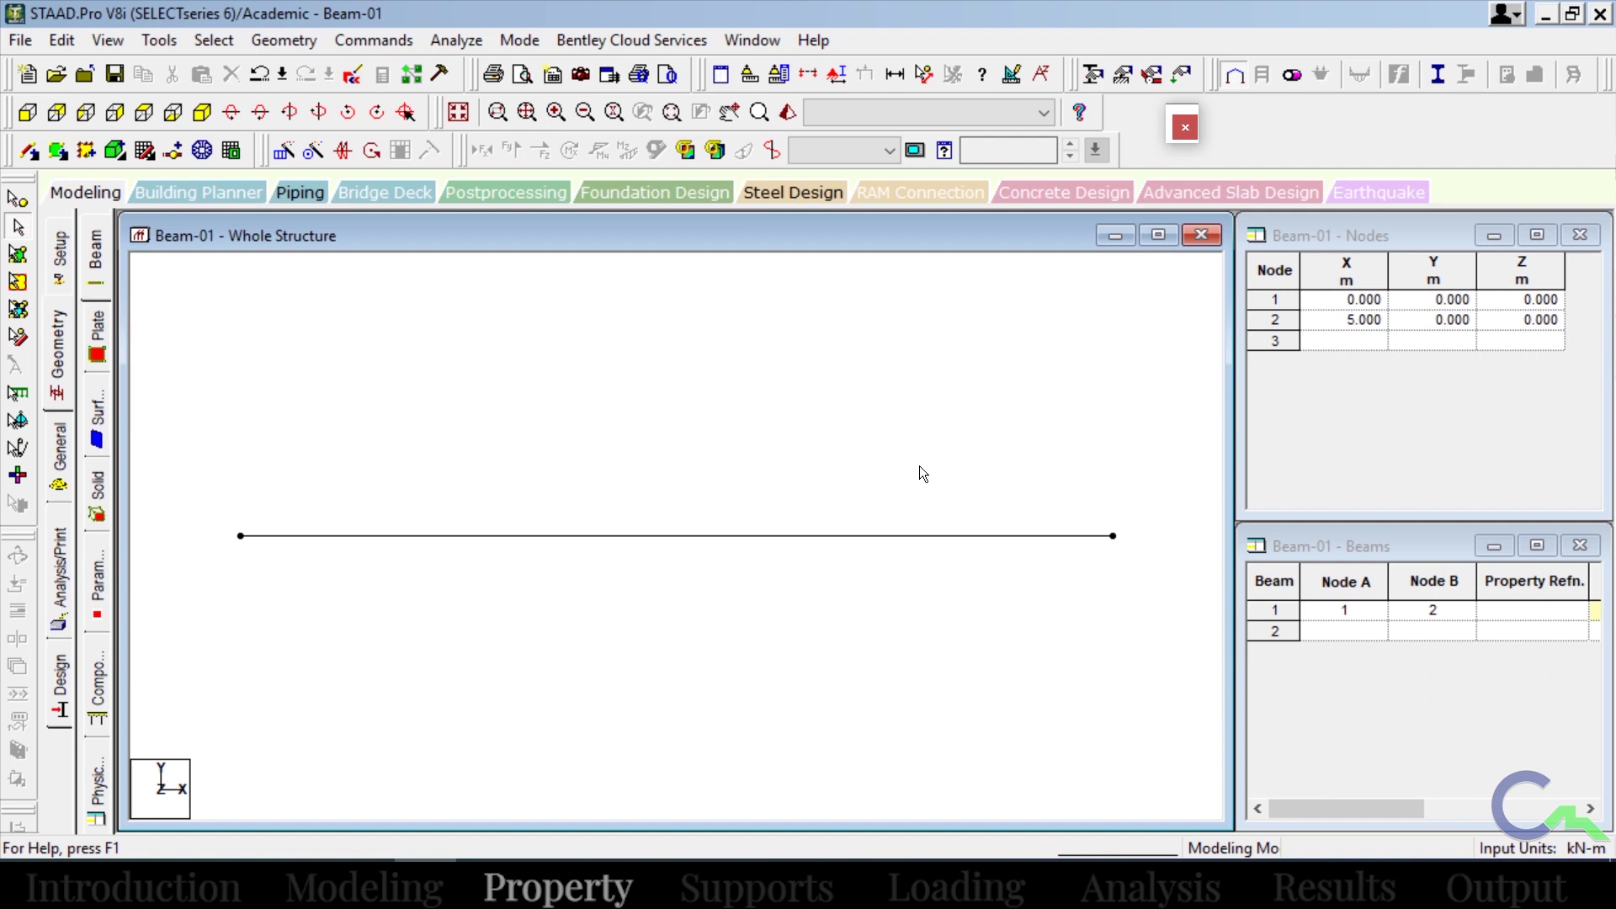
Define a rectangular concrete section with YD 0.3 m and ZD 0.3 m.
{"action": "left_click", "coordinate": [1091, 76]}
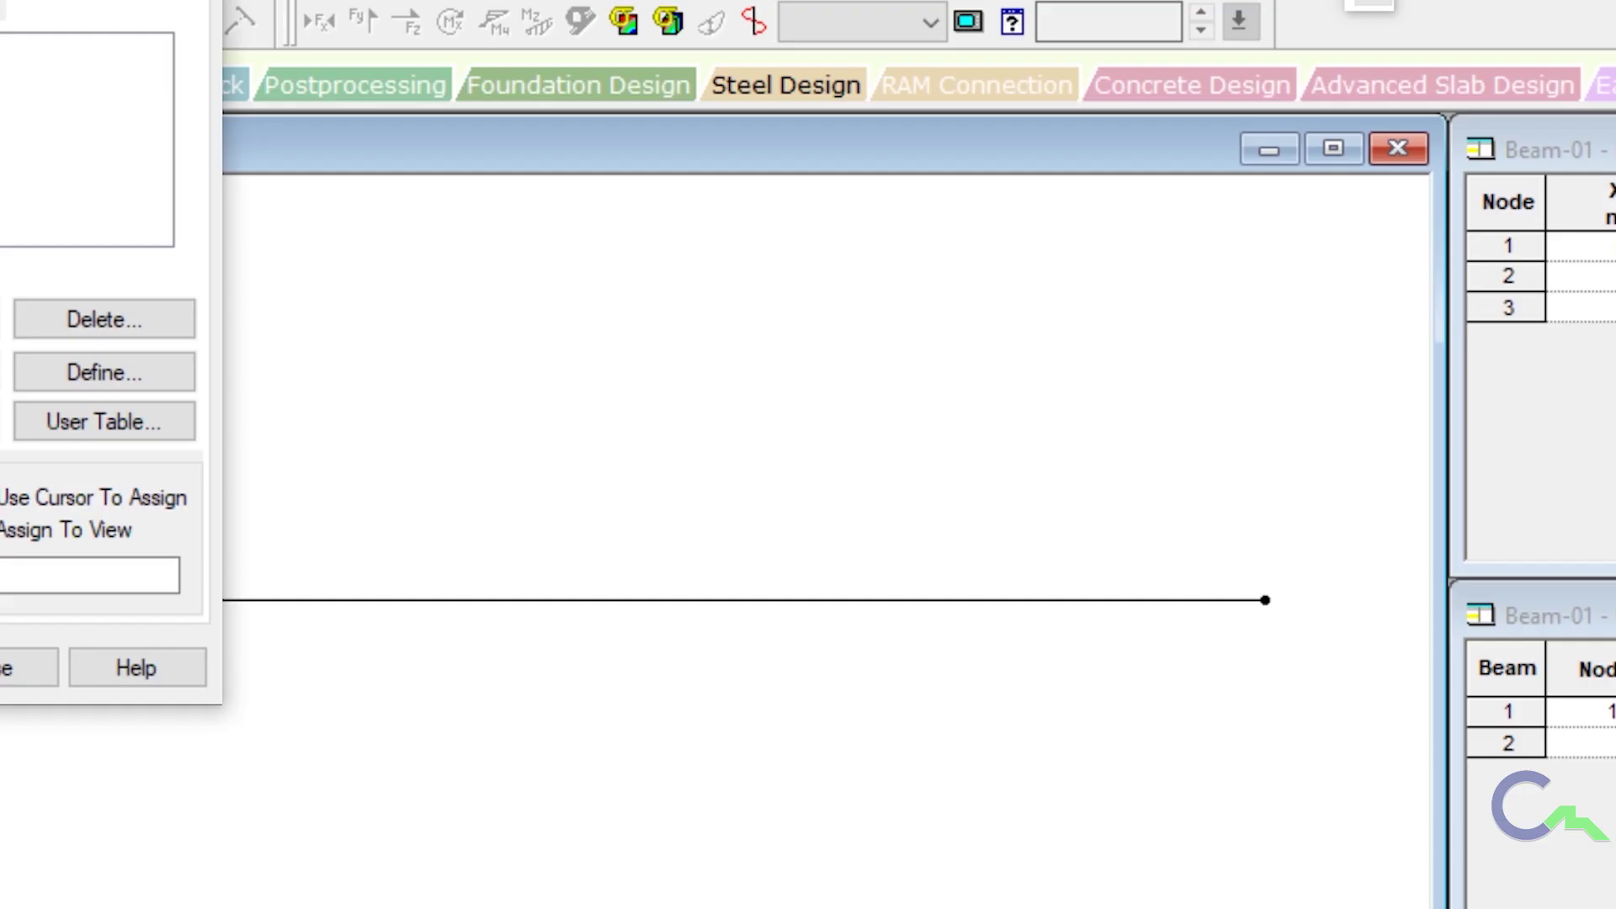
{"action": "left_click", "coordinate": [44, 383]}
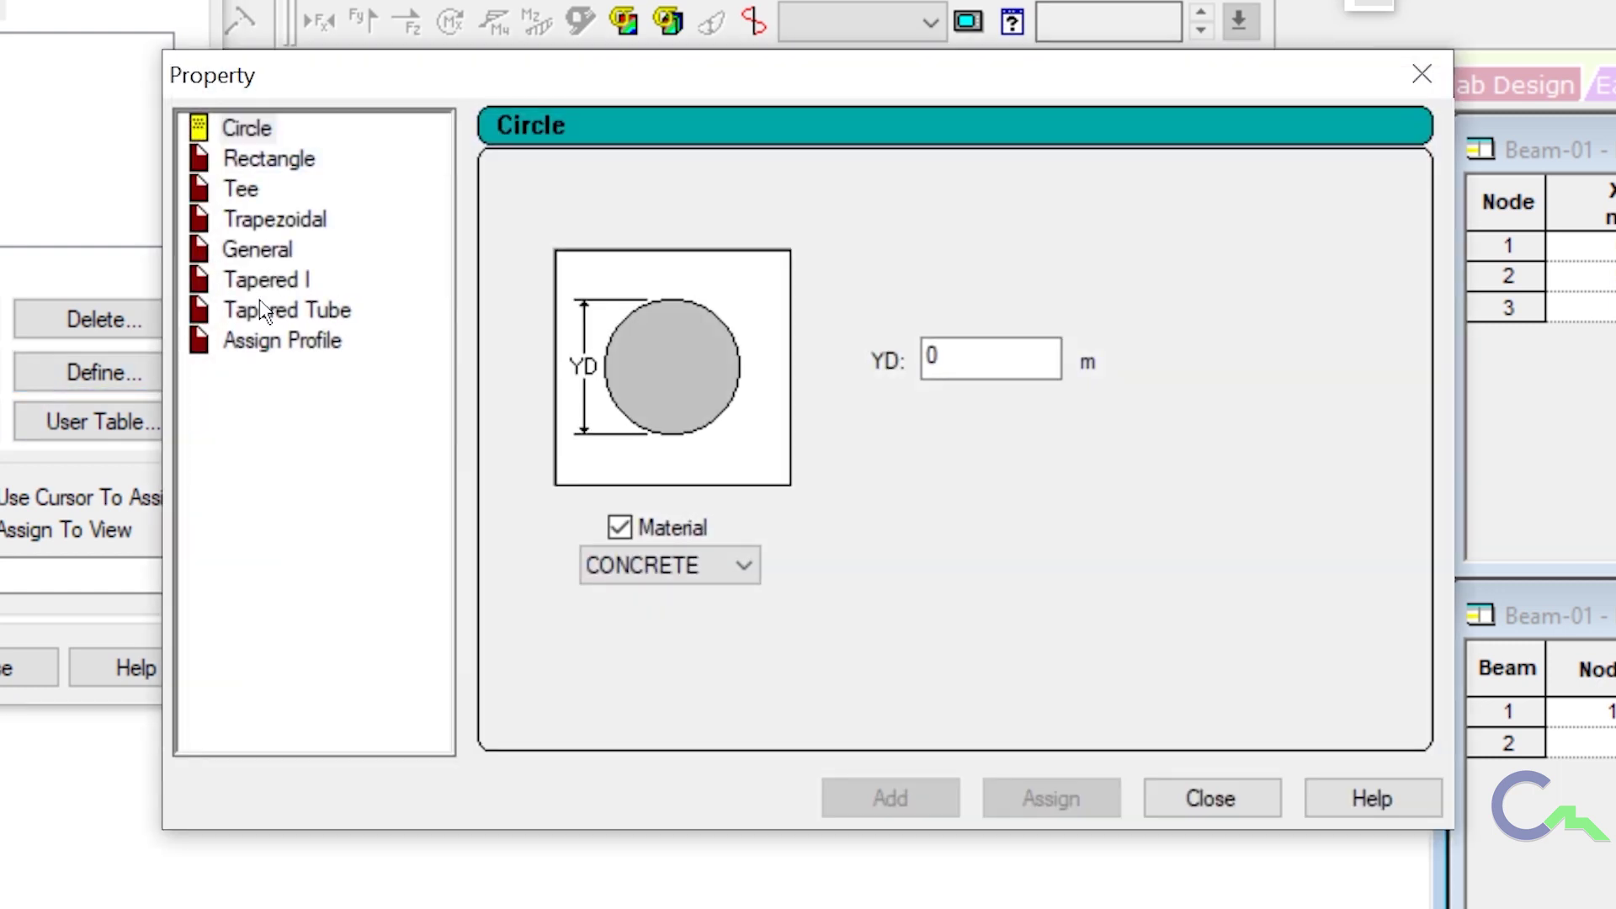
{"action": "left_click", "coordinate": [264, 158]}
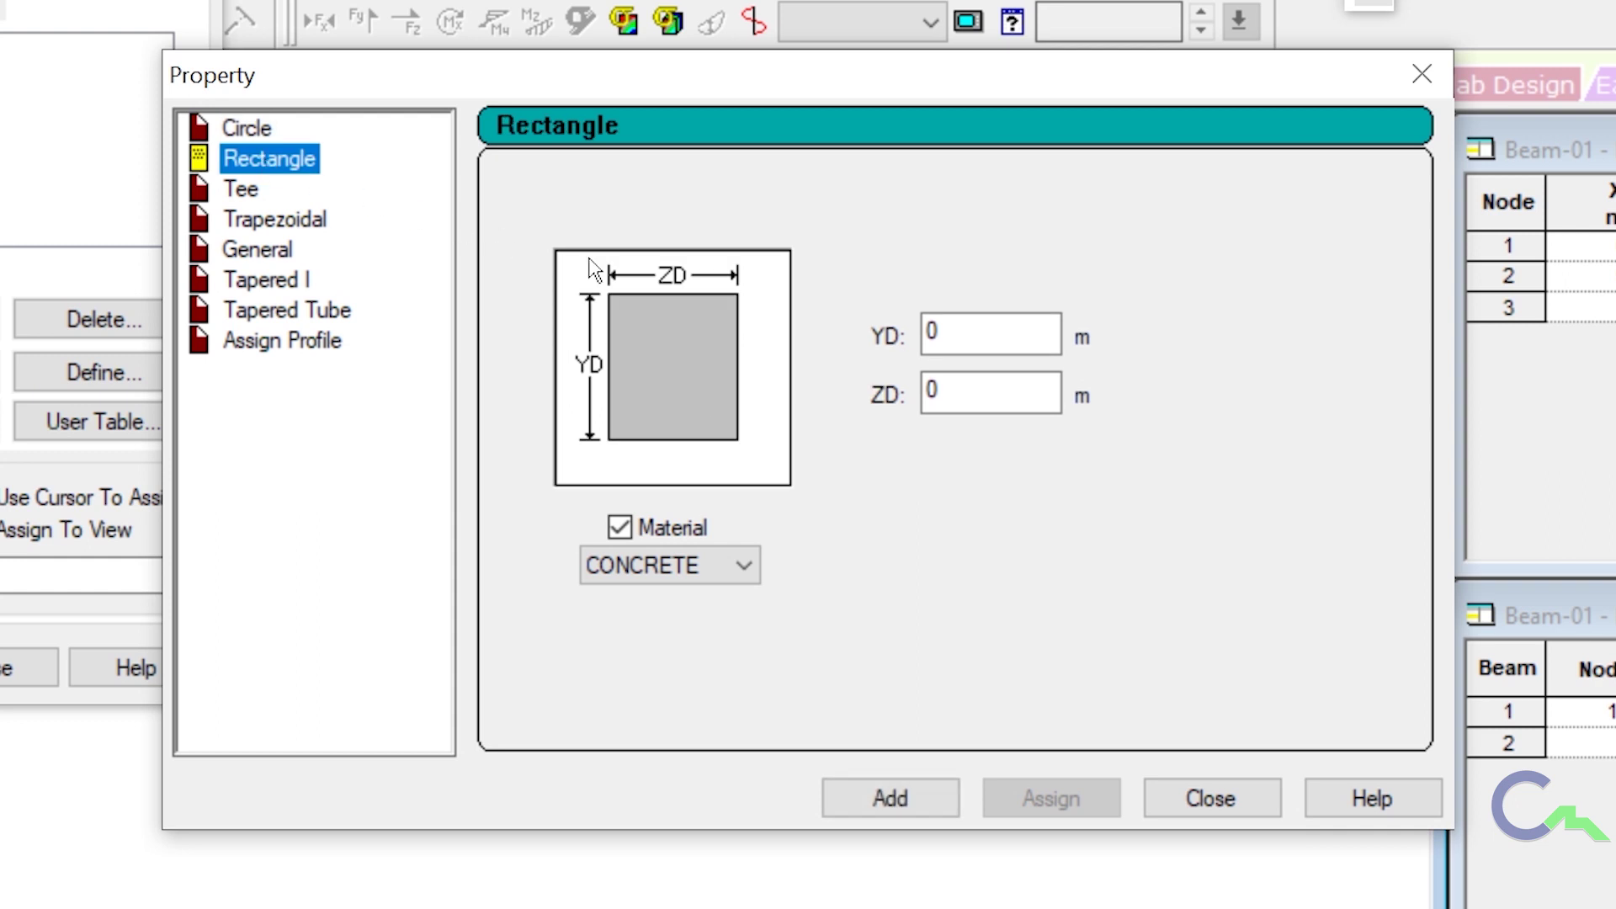
{"action": "left_click", "coordinate": [931, 330]}
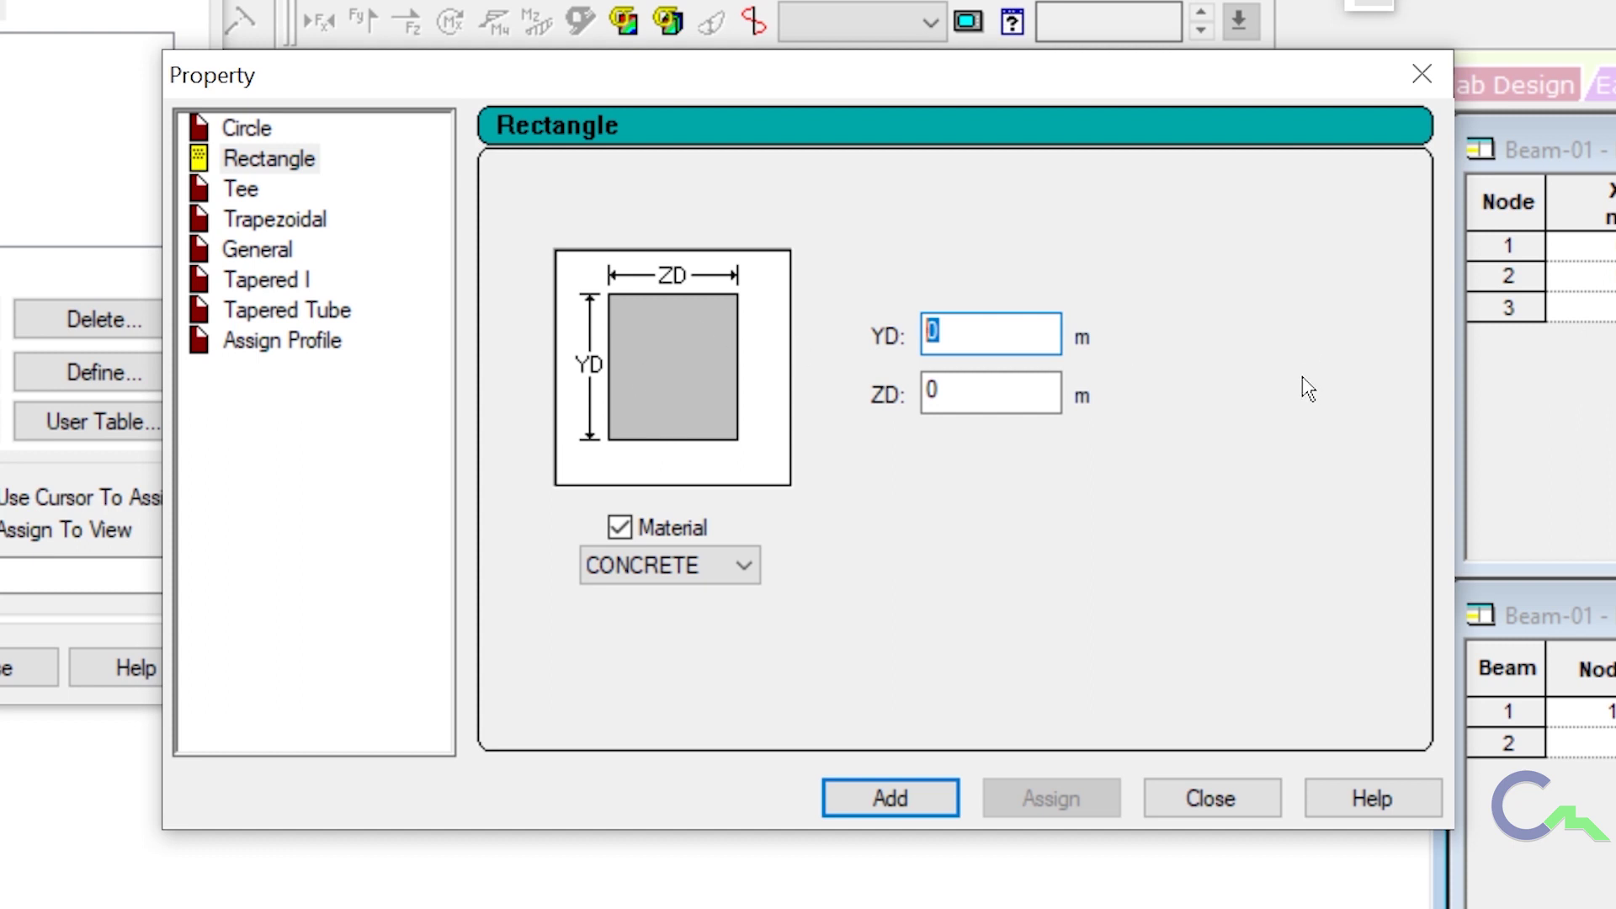
{"action": "type", "text": "0.3"}
{"action": "left_click", "coordinate": [965, 398]}
{"action": "type", "text": ".3"}
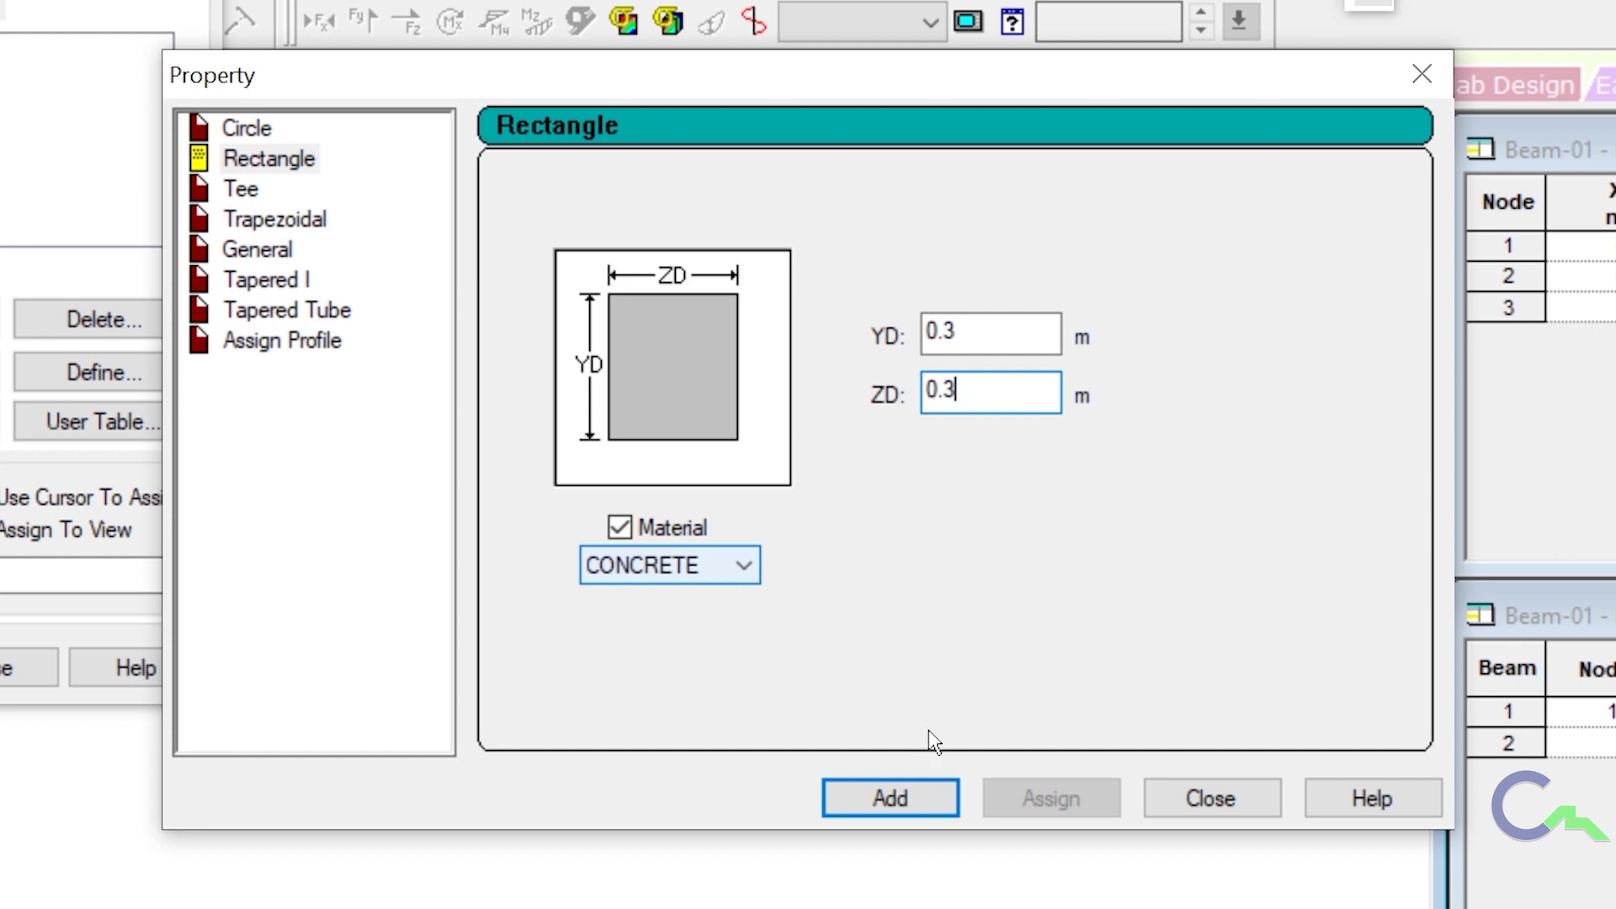
{"action": "left_click", "coordinate": [908, 793]}
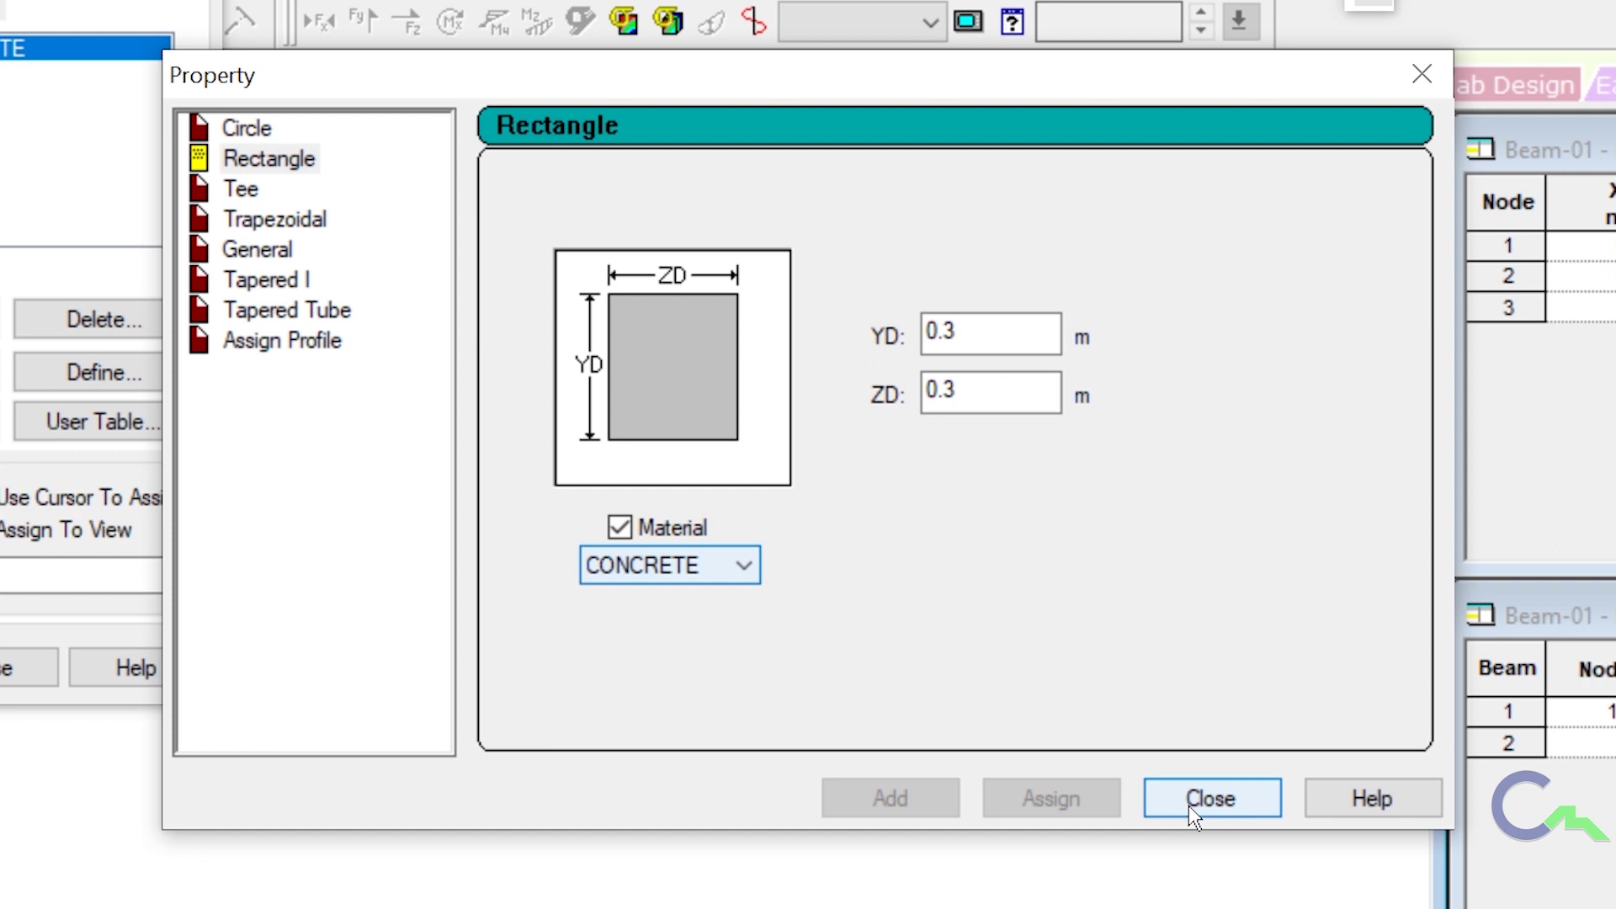
{"action": "left_click", "coordinate": [1208, 797]}
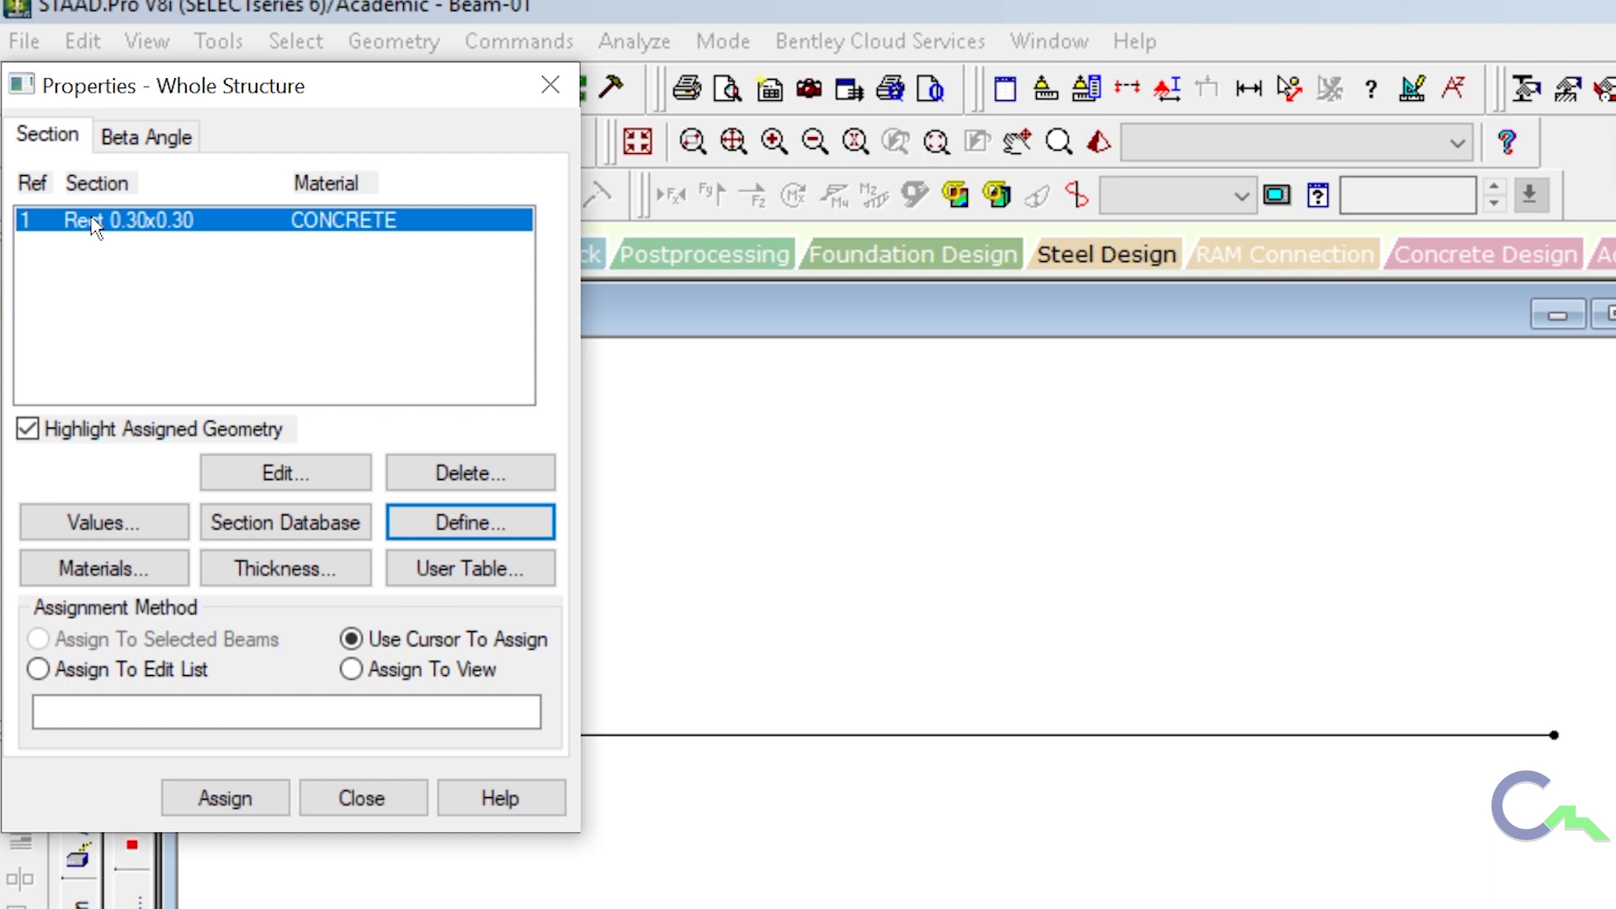
Assign the Rect 0.30x0.30 concrete section to the beam with the cursor method and close the section properties.
{"action": "left_click", "coordinate": [95, 226]}
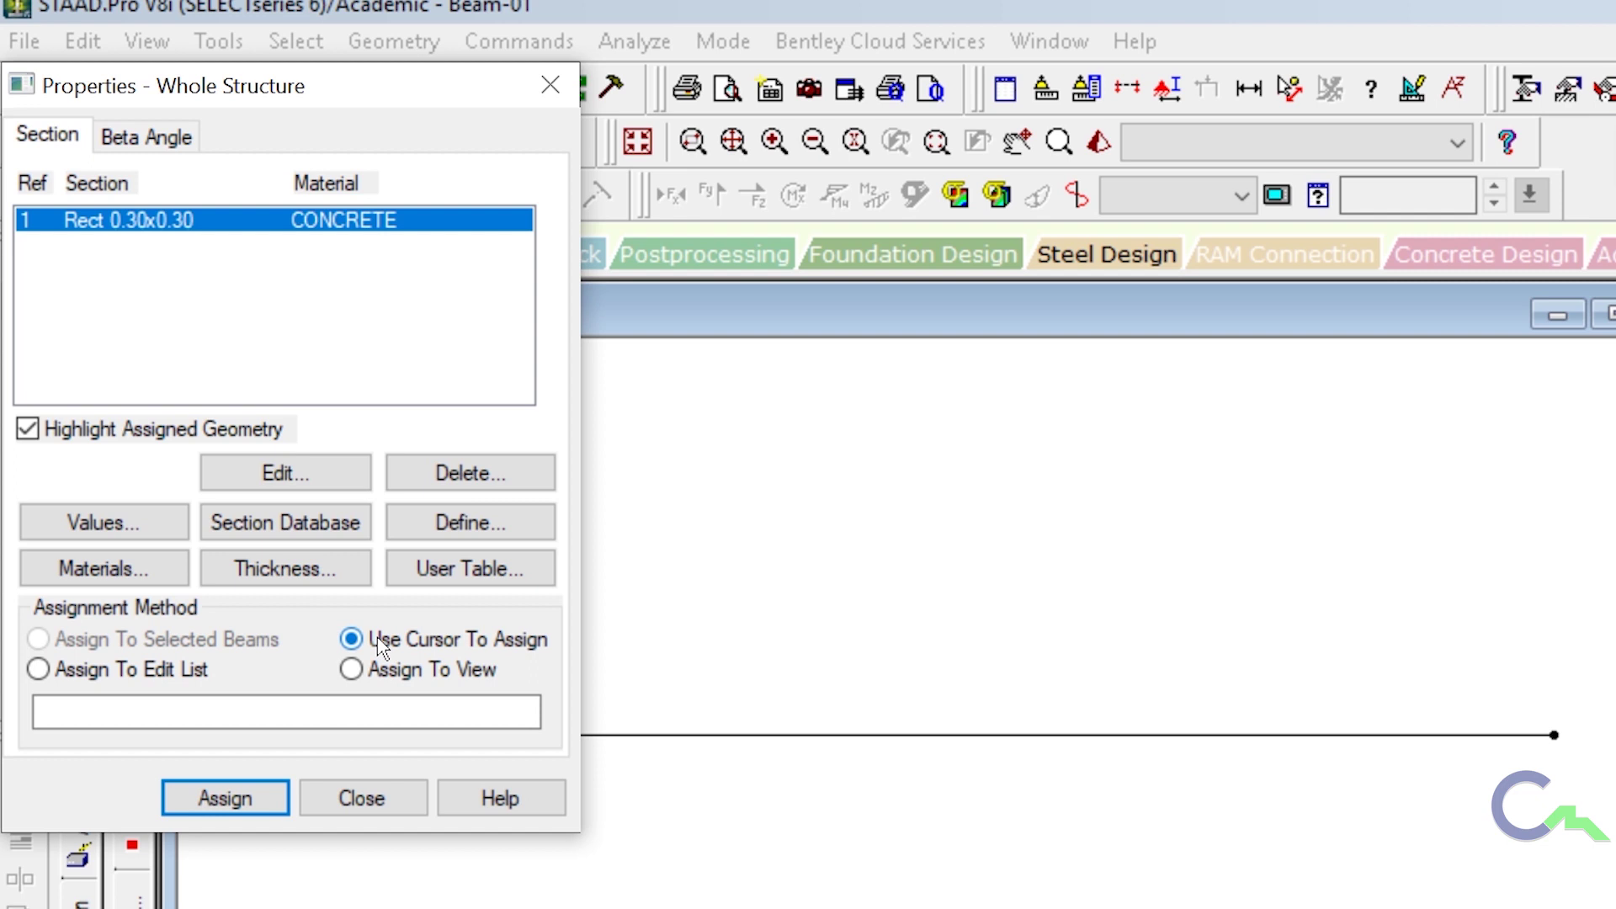
{"action": "left_click", "coordinate": [268, 804]}
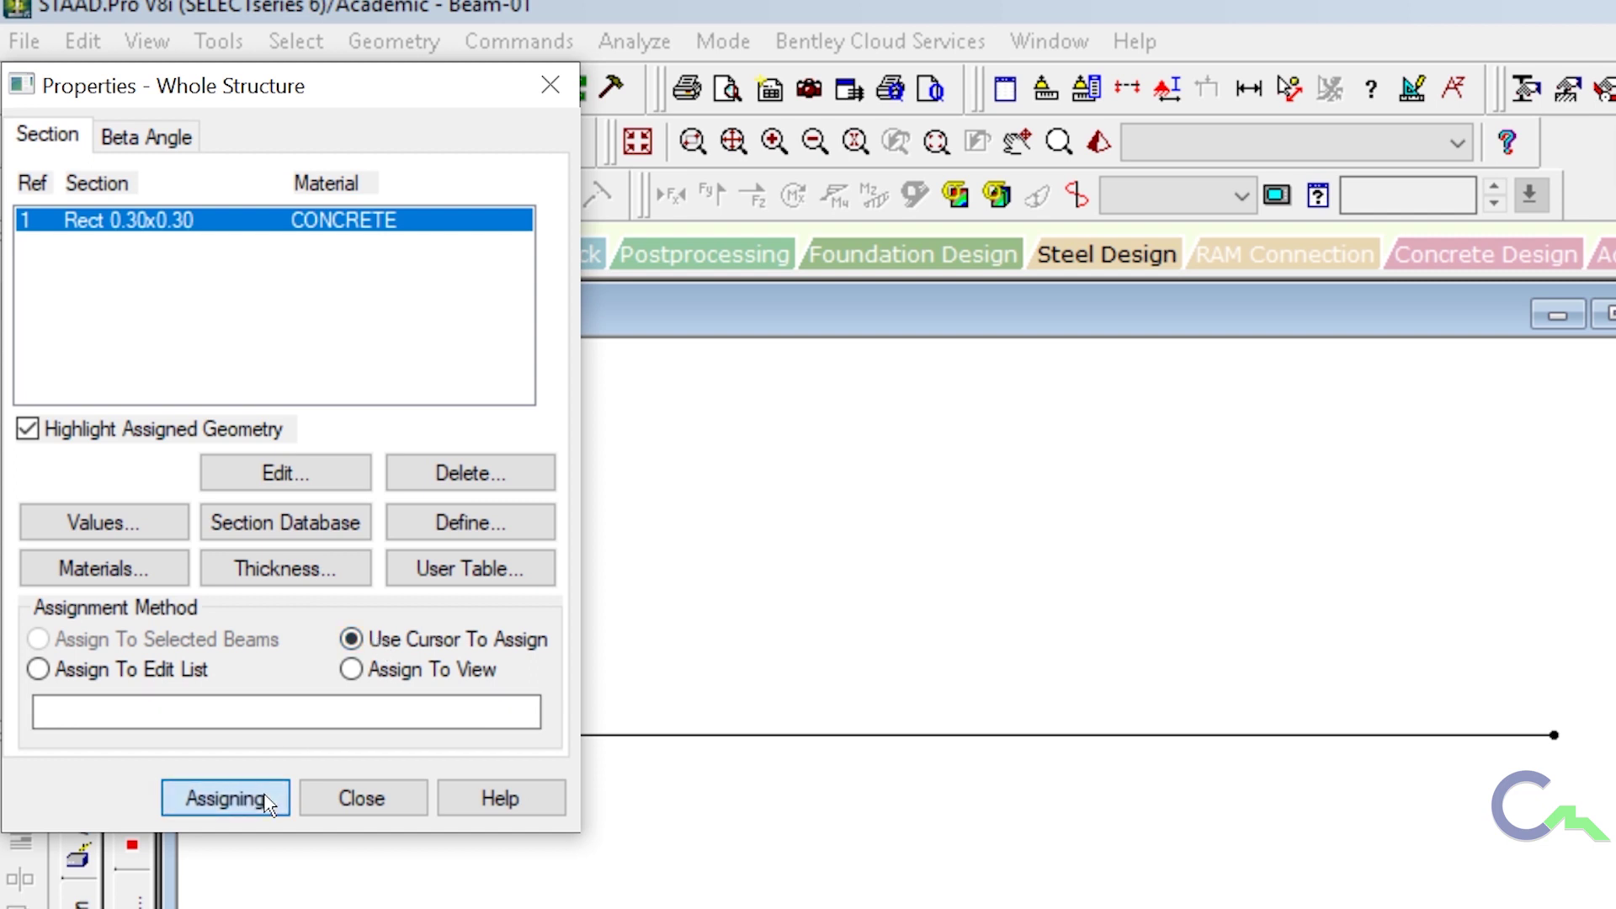
{"action": "left_click", "coordinate": [811, 738]}
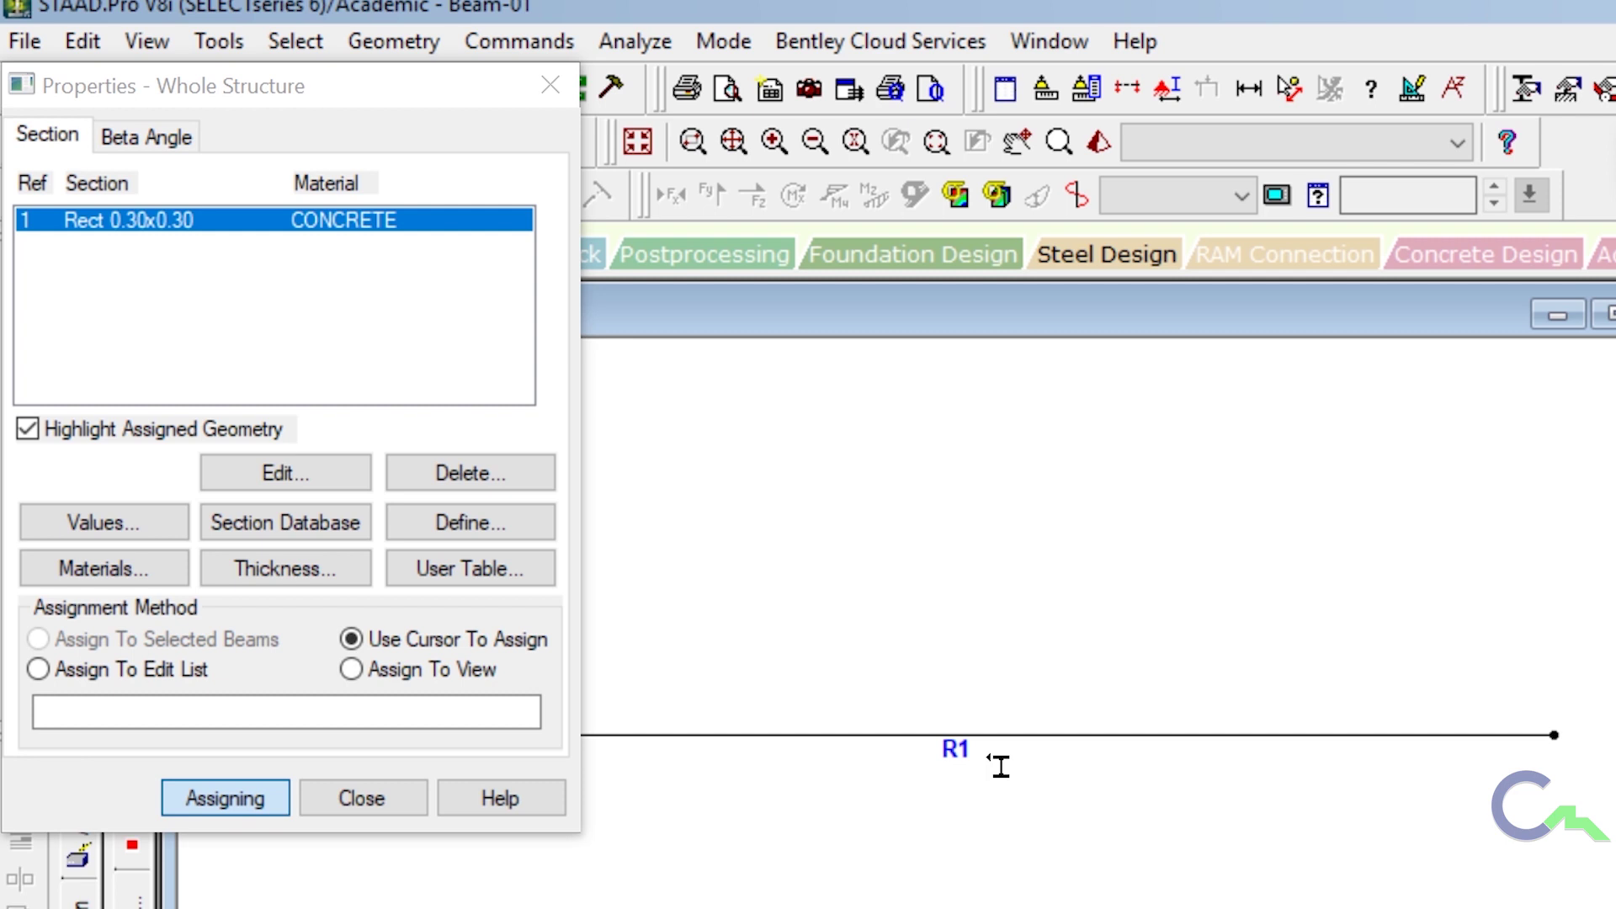
{"action": "left_click", "coordinate": [244, 810]}
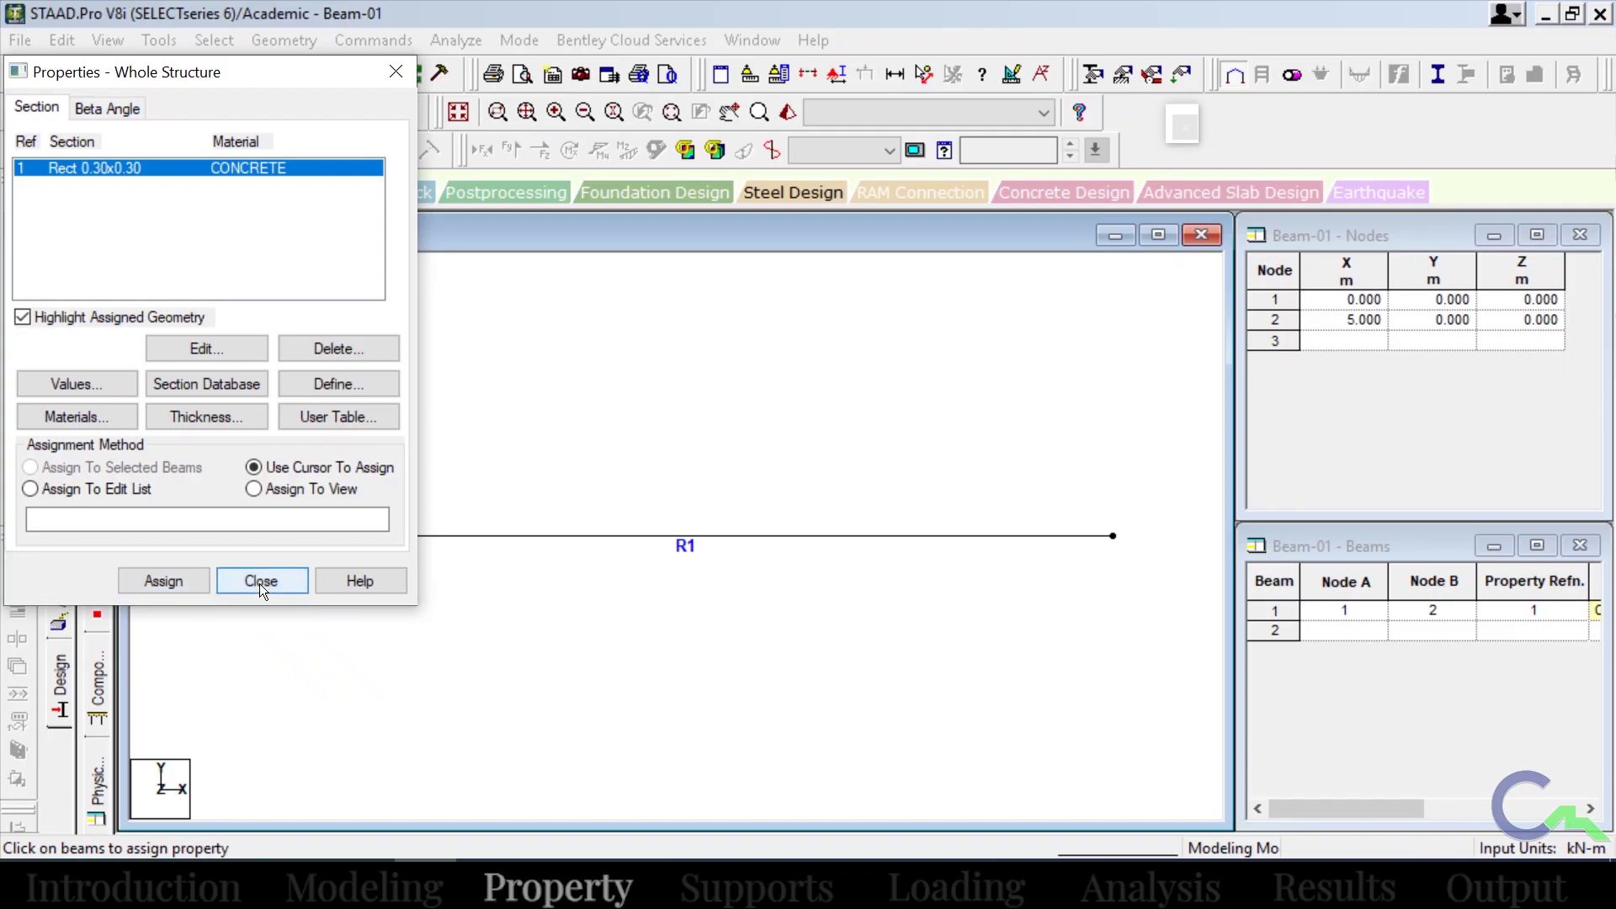
{"action": "left_click", "coordinate": [260, 580]}
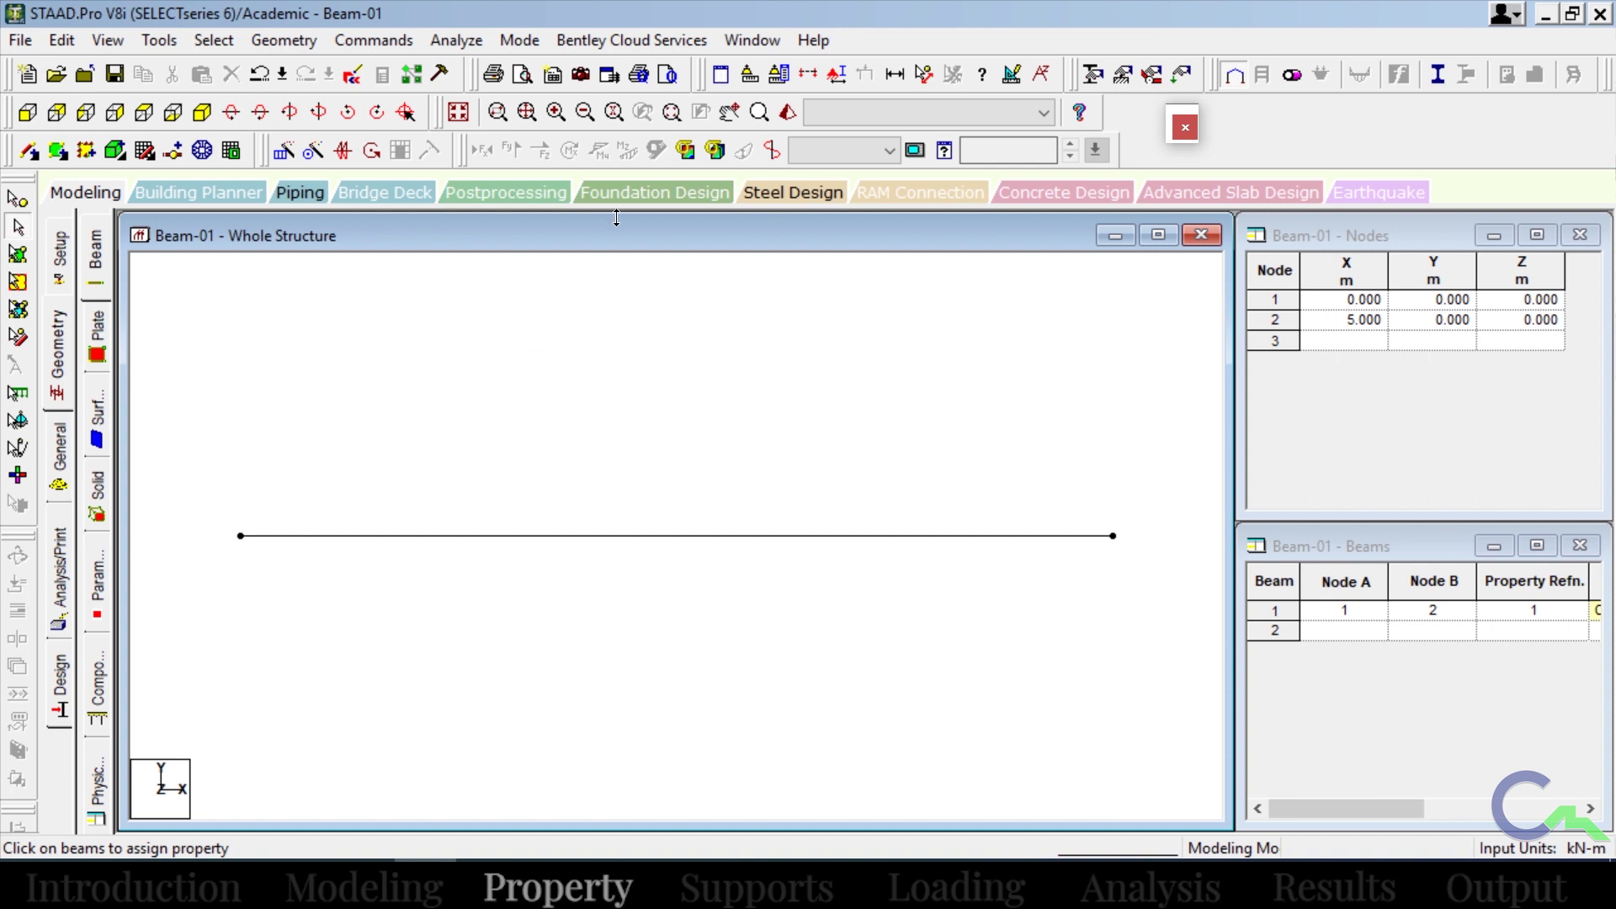
Inspect the beam in the 3D rendered view from another angle and close that view.
{"action": "left_click", "coordinate": [786, 122]}
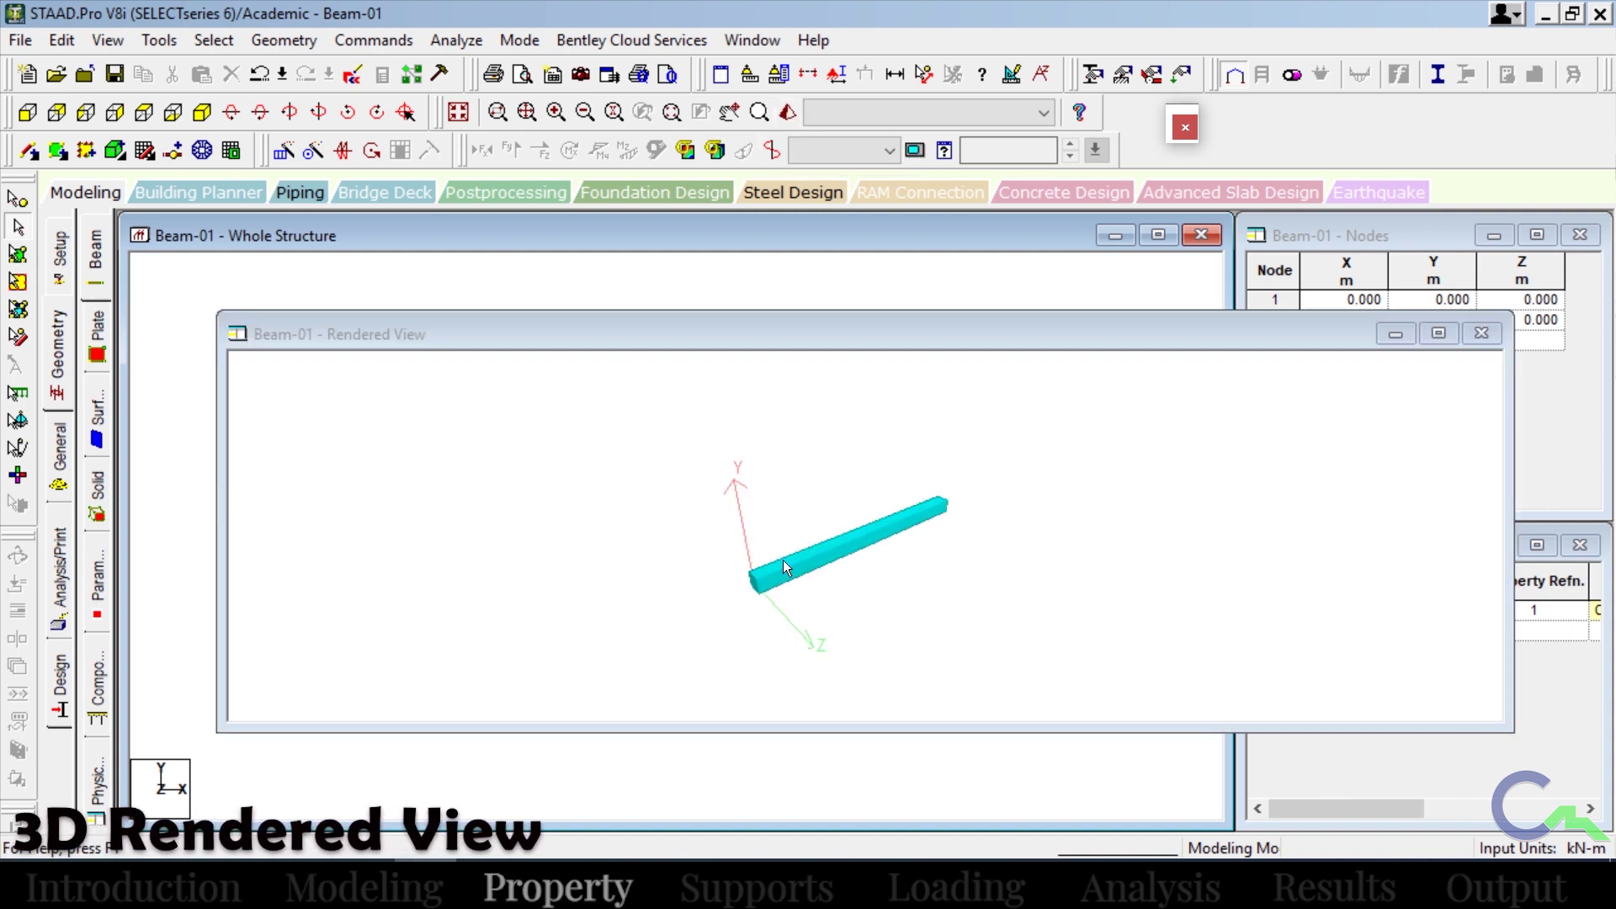
{"action": "left_click_drag", "start_coordinate": [793, 595], "coordinate": [747, 529]}
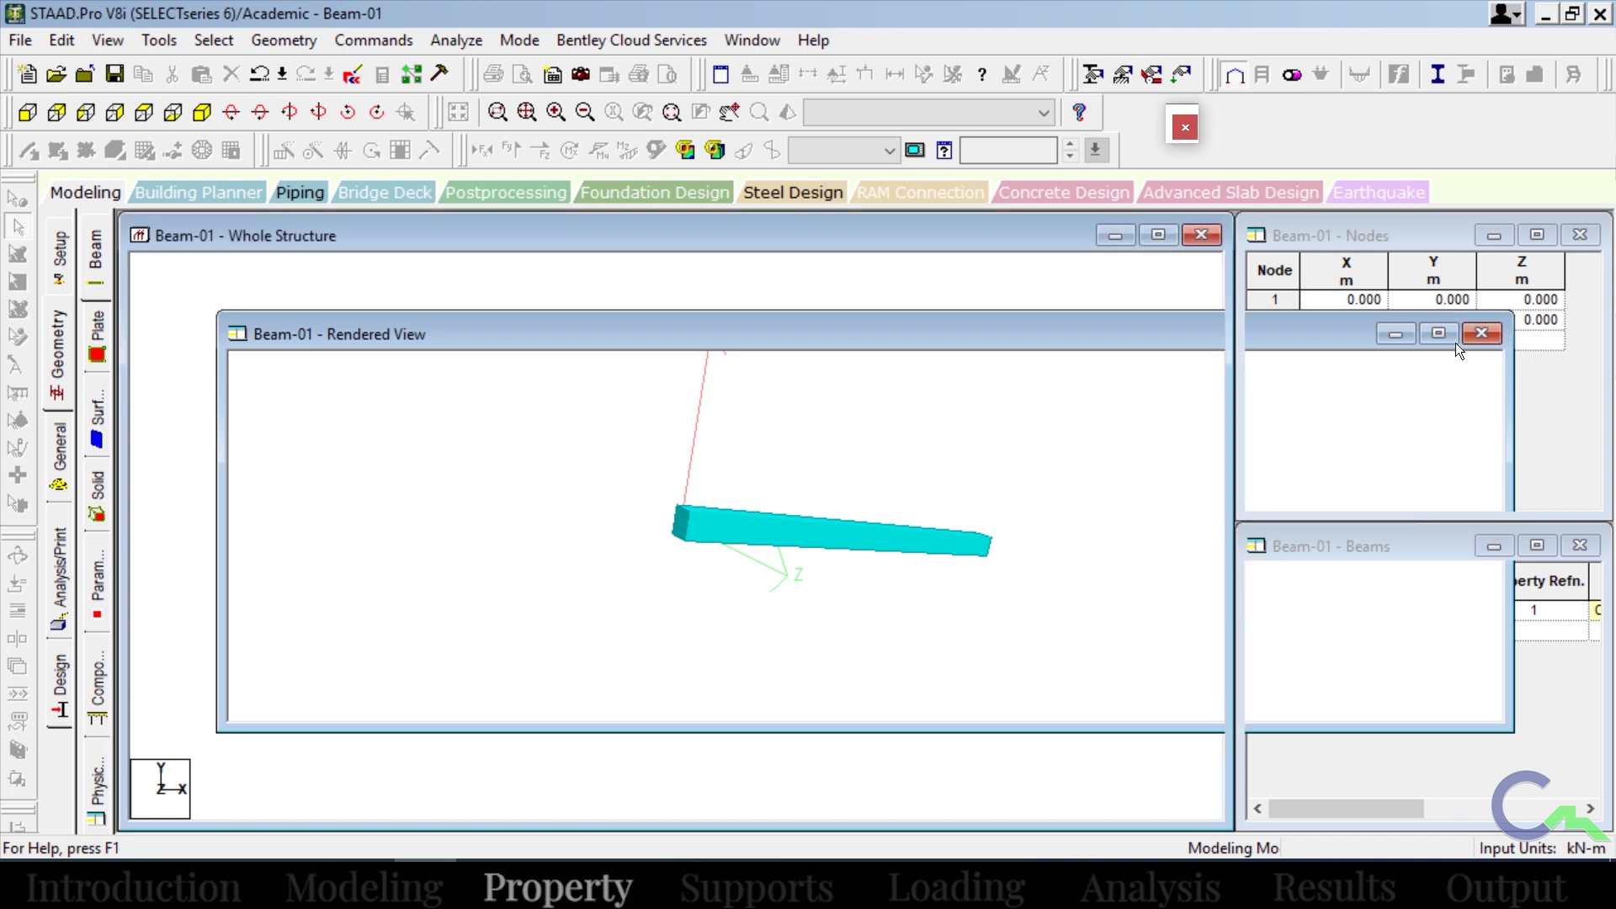
{"action": "left_click", "coordinate": [1483, 333]}
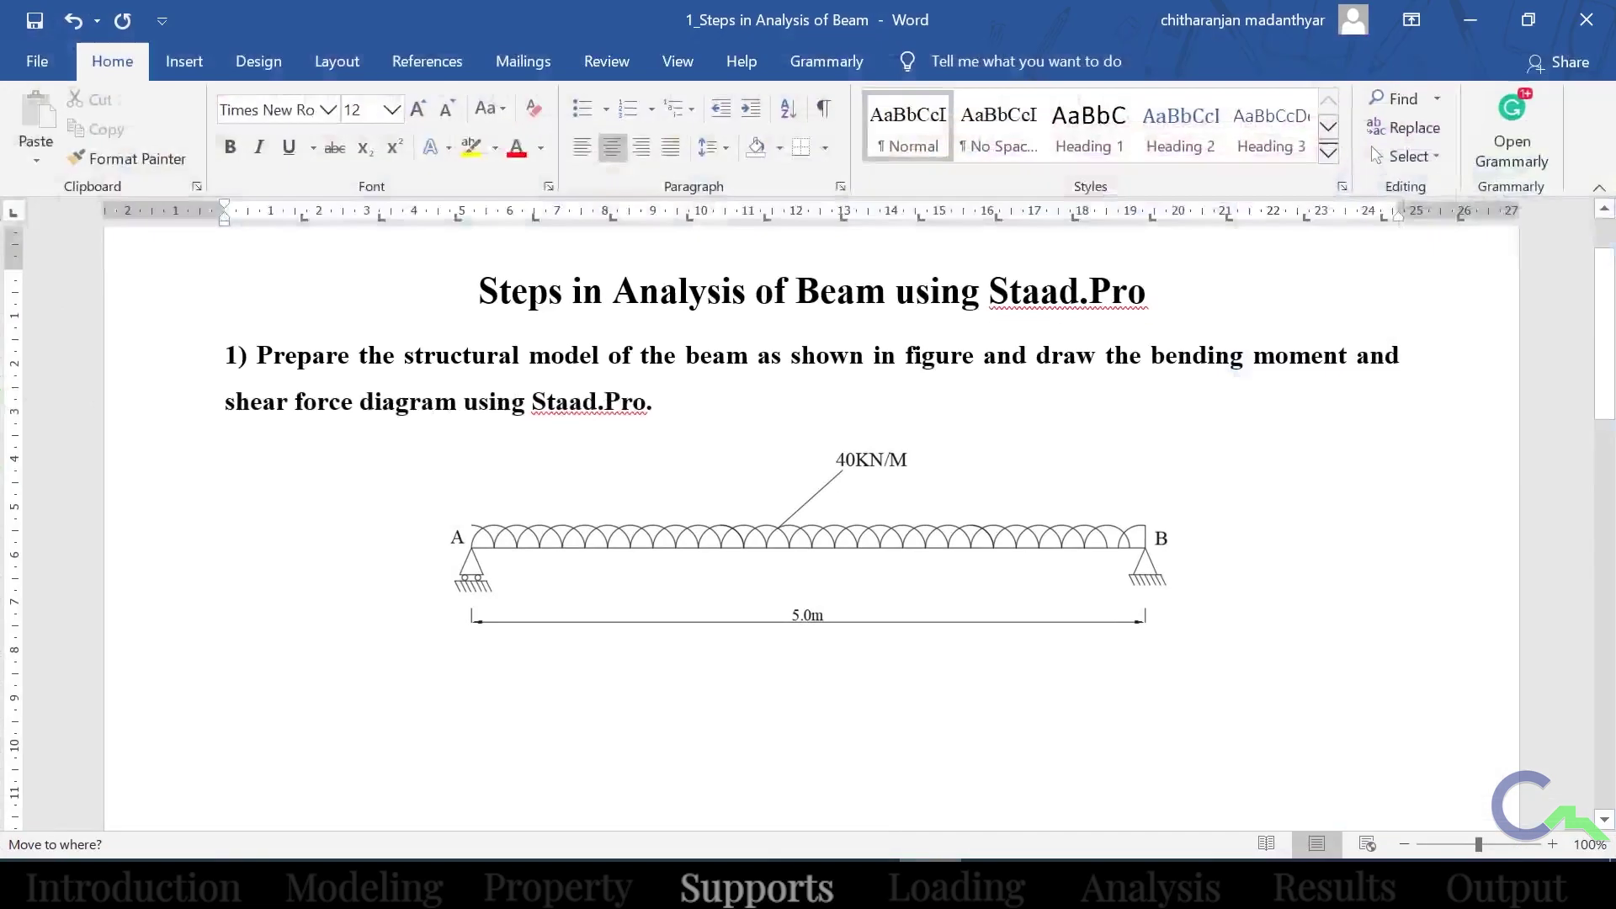
Create a Fixed But support with FX, FZ, MX, MY and MZ released, leaving FY restrained.
{"action": "left_click", "coordinate": [781, 733]}
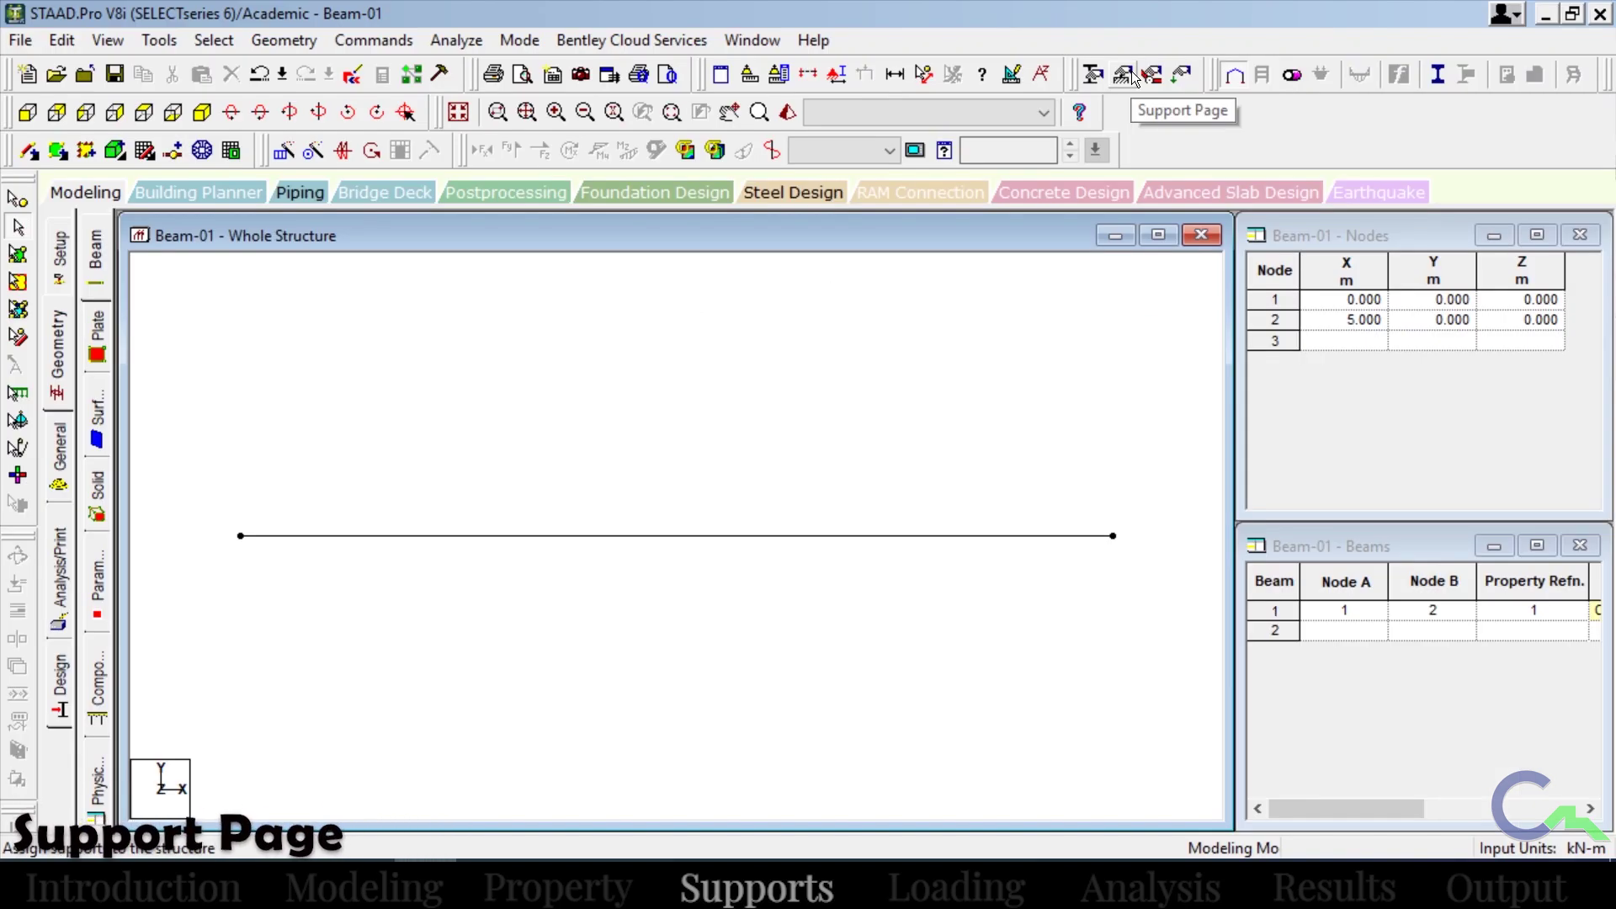
{"action": "left_click", "coordinate": [1132, 76]}
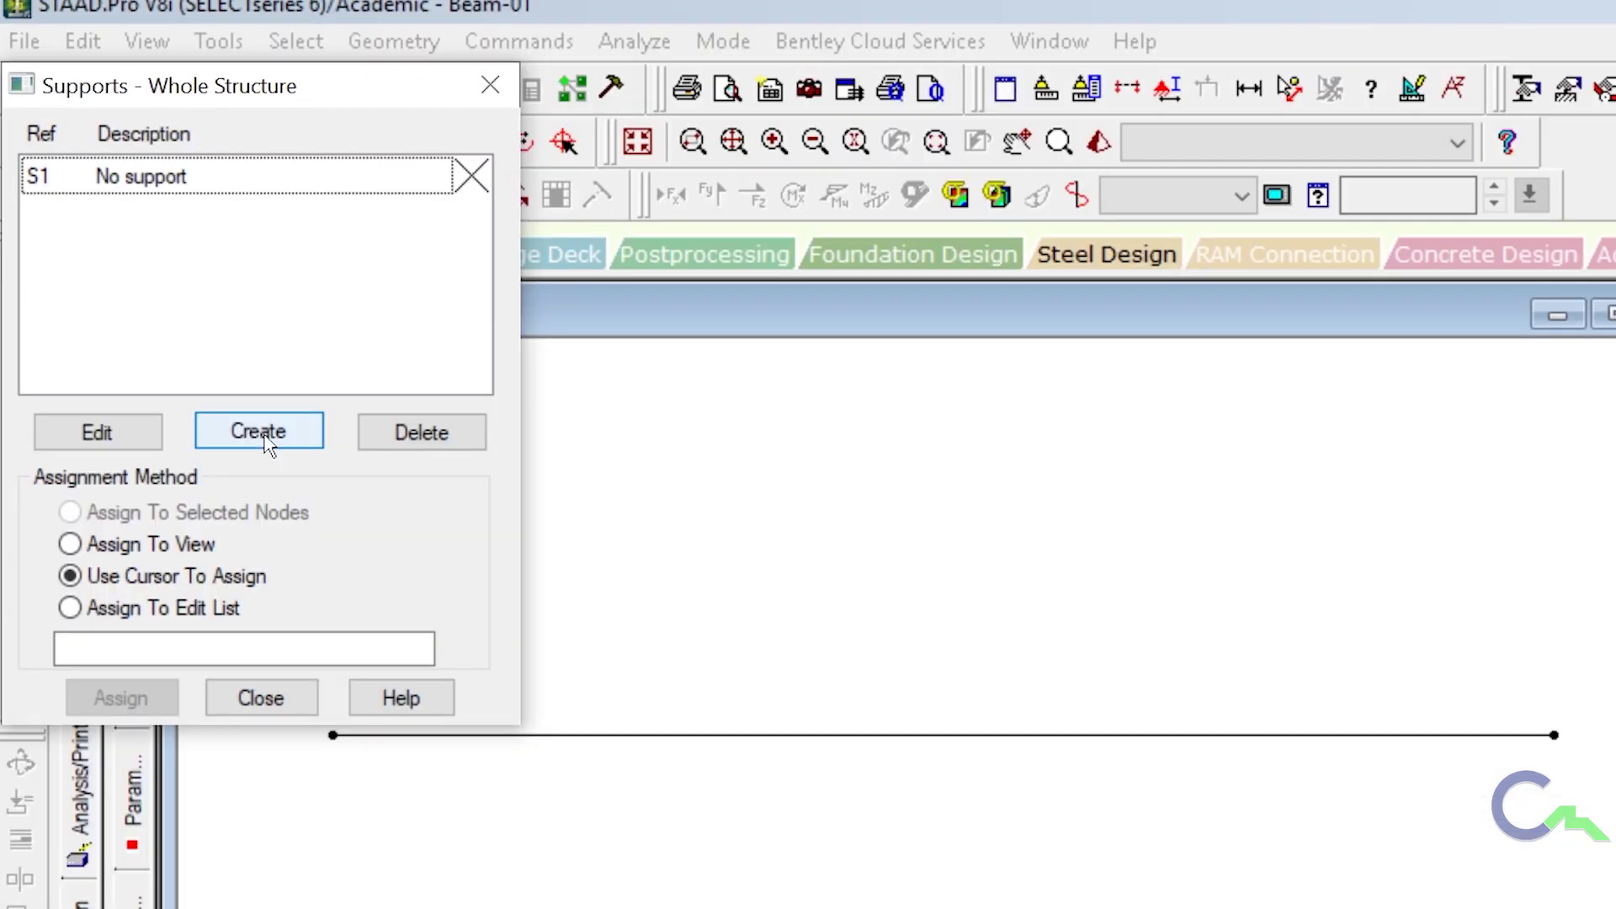
{"action": "left_click", "coordinate": [263, 434]}
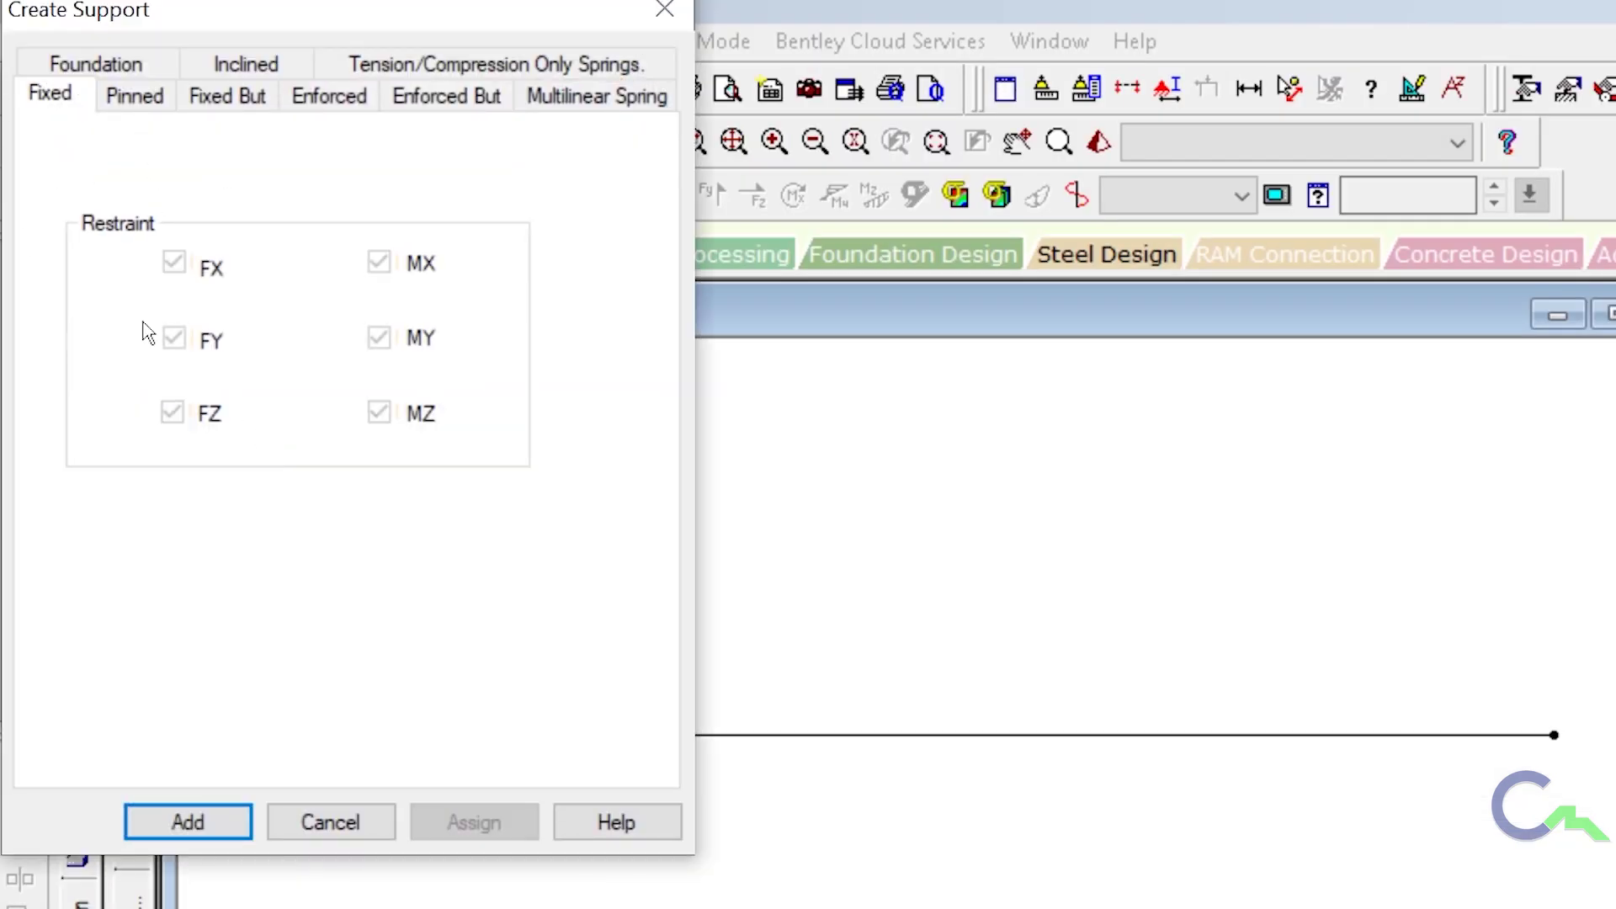
{"action": "left_click", "coordinate": [260, 112]}
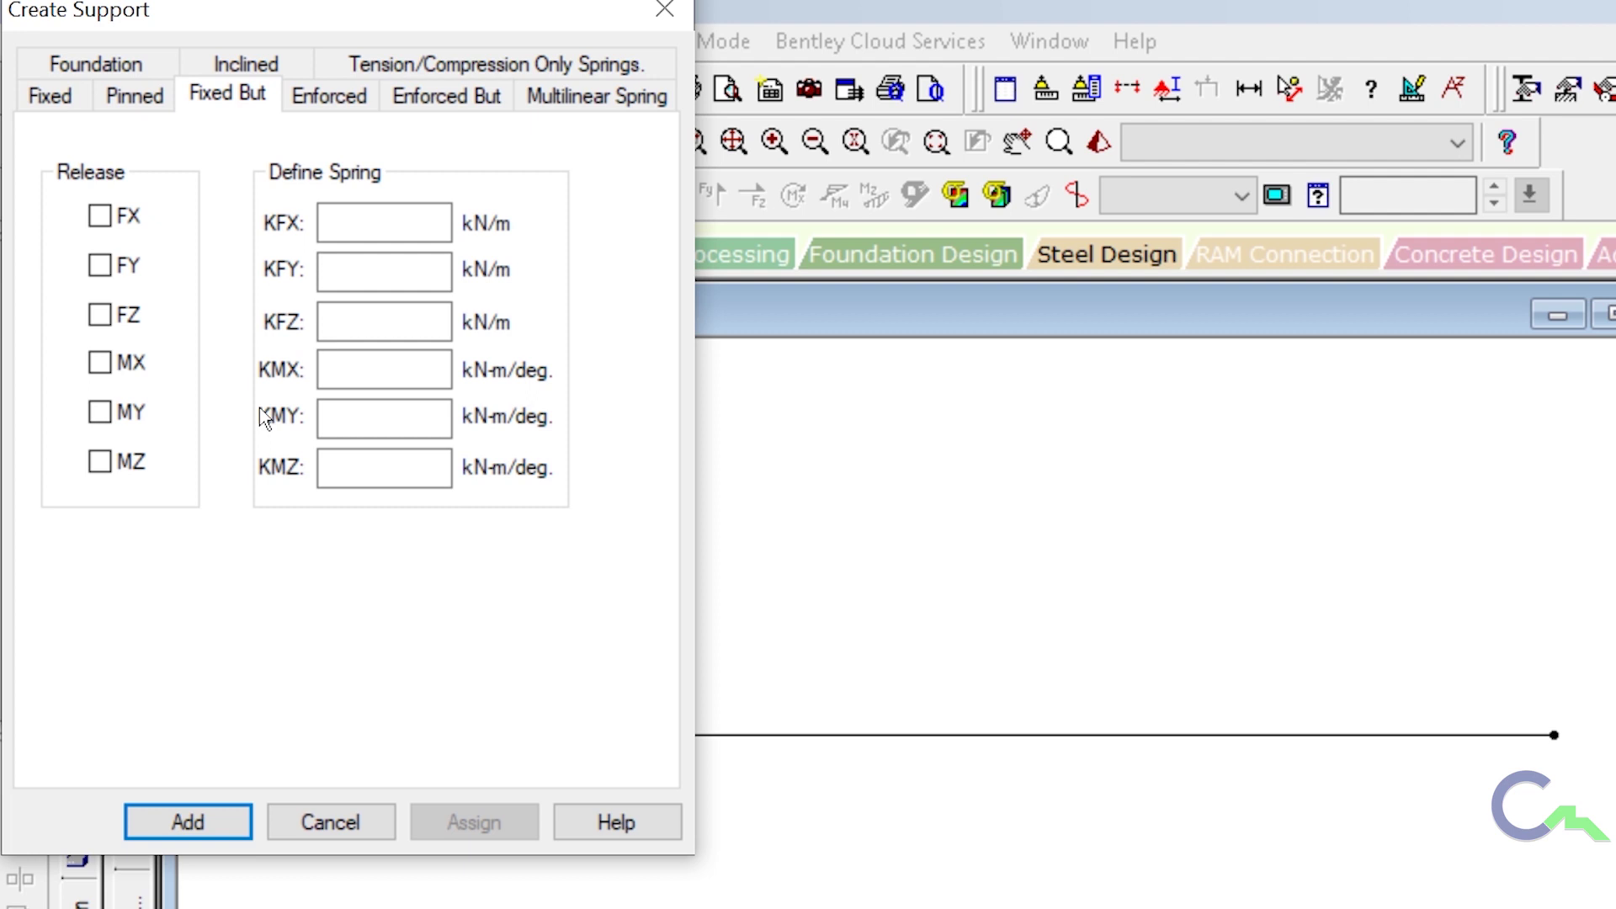
{"action": "left_click", "coordinate": [100, 216]}
{"action": "left_click", "coordinate": [100, 315]}
{"action": "left_click", "coordinate": [99, 363]}
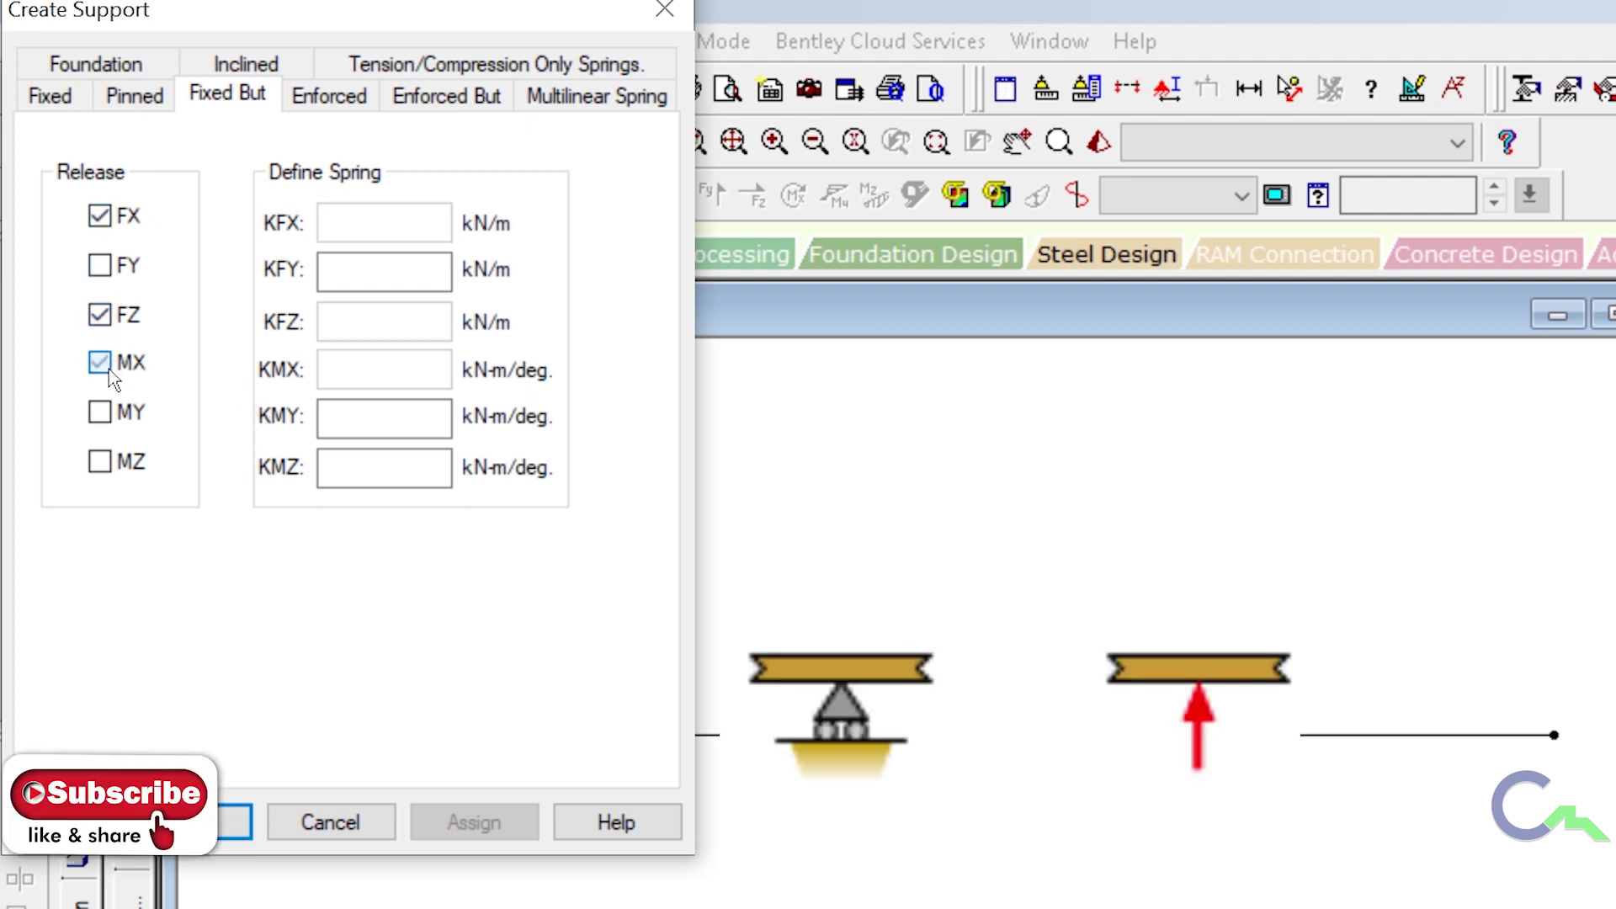
{"action": "left_click", "coordinate": [99, 411]}
{"action": "left_click", "coordinate": [99, 462]}
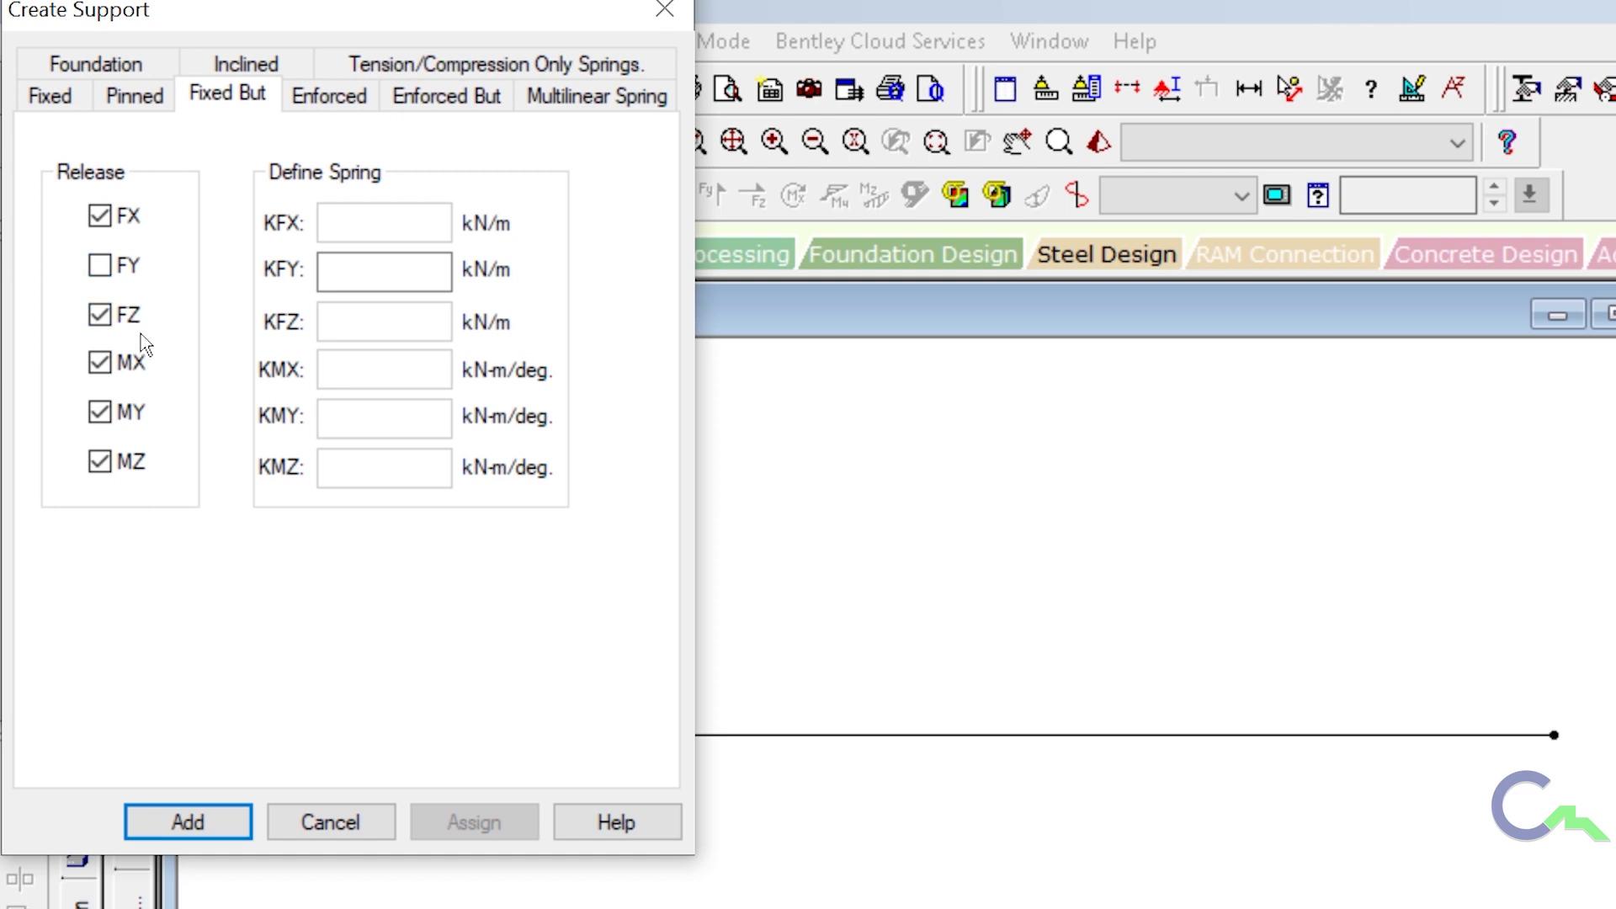
{"action": "left_click", "coordinate": [209, 827]}
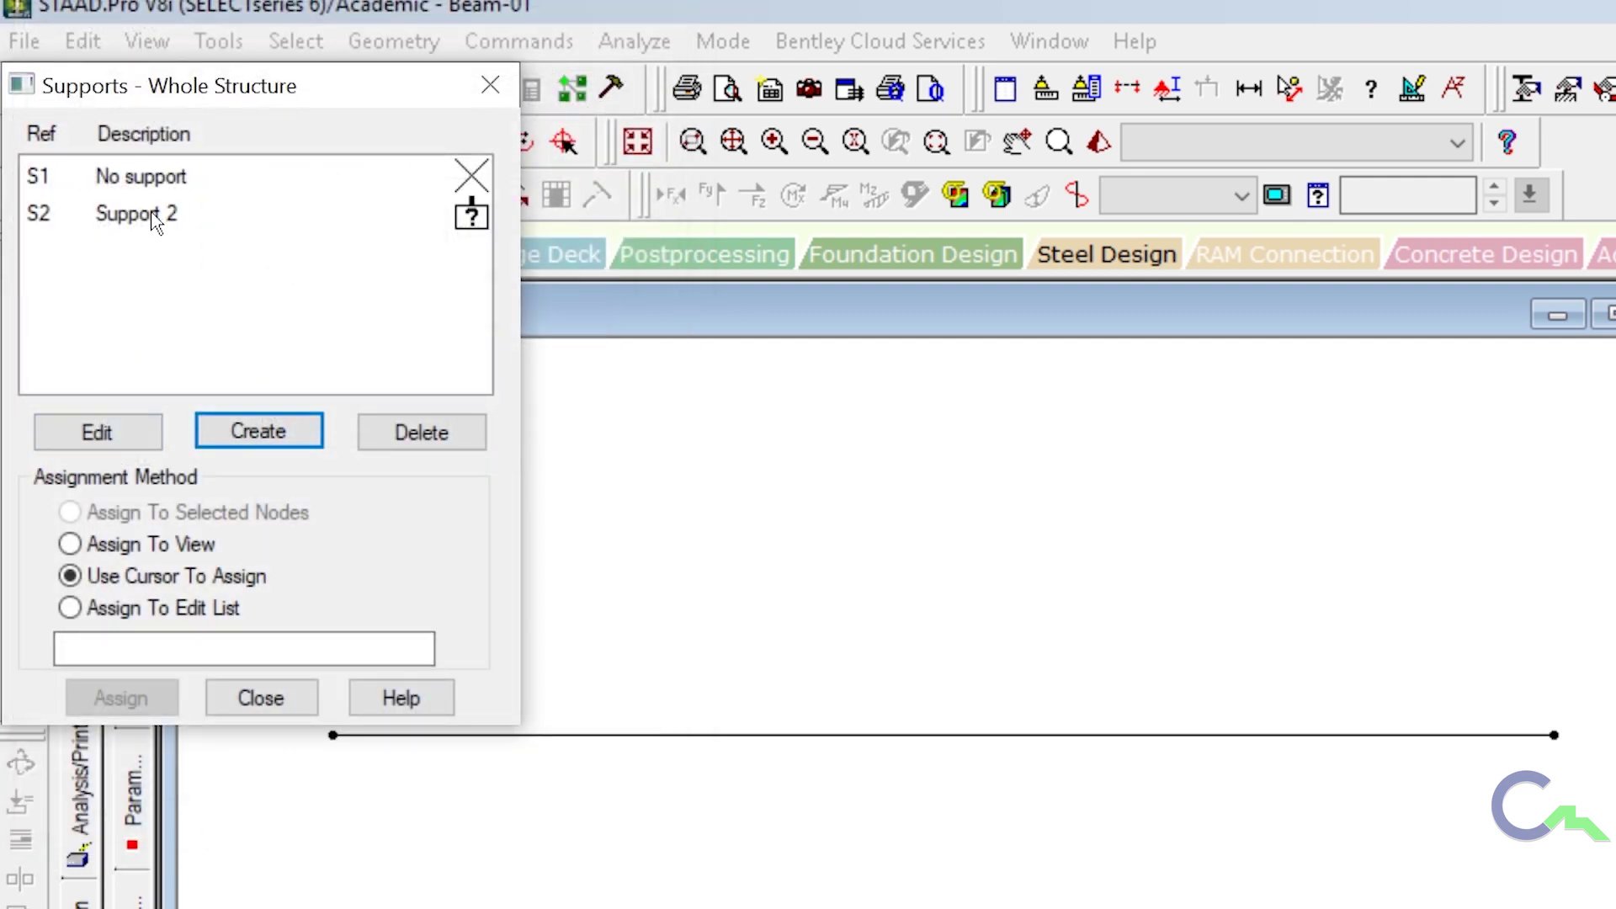
Assign Support 2 to node 1 at the beam's left end using the cursor method.
{"action": "left_click", "coordinate": [152, 214]}
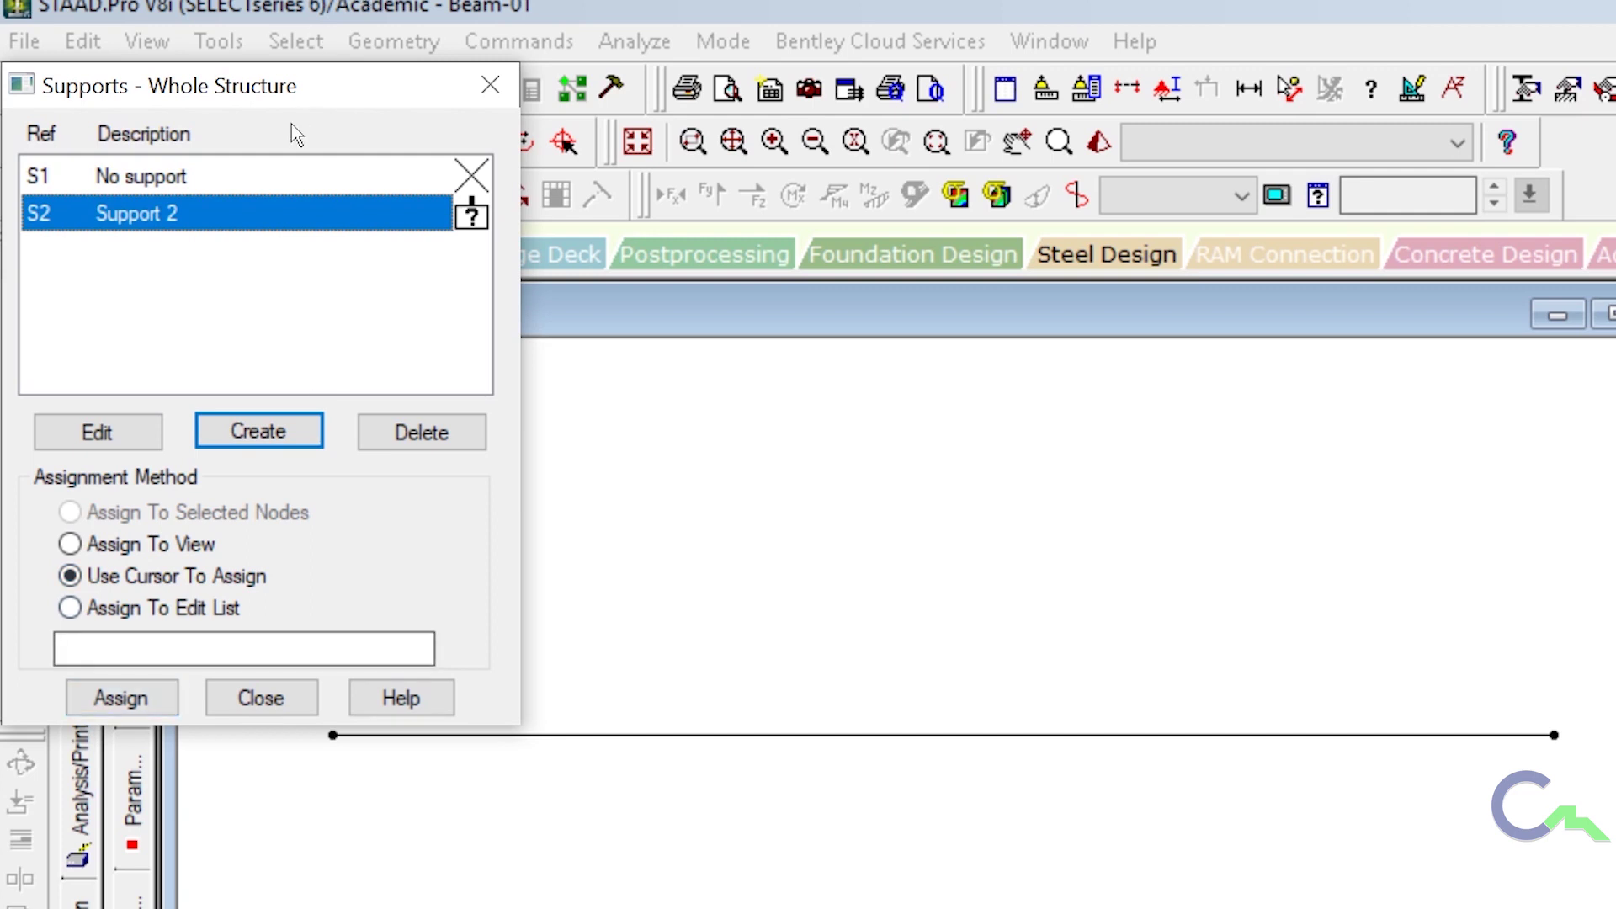
{"action": "left_click_drag", "start_coordinate": [287, 92], "coordinate": [287, 40]}
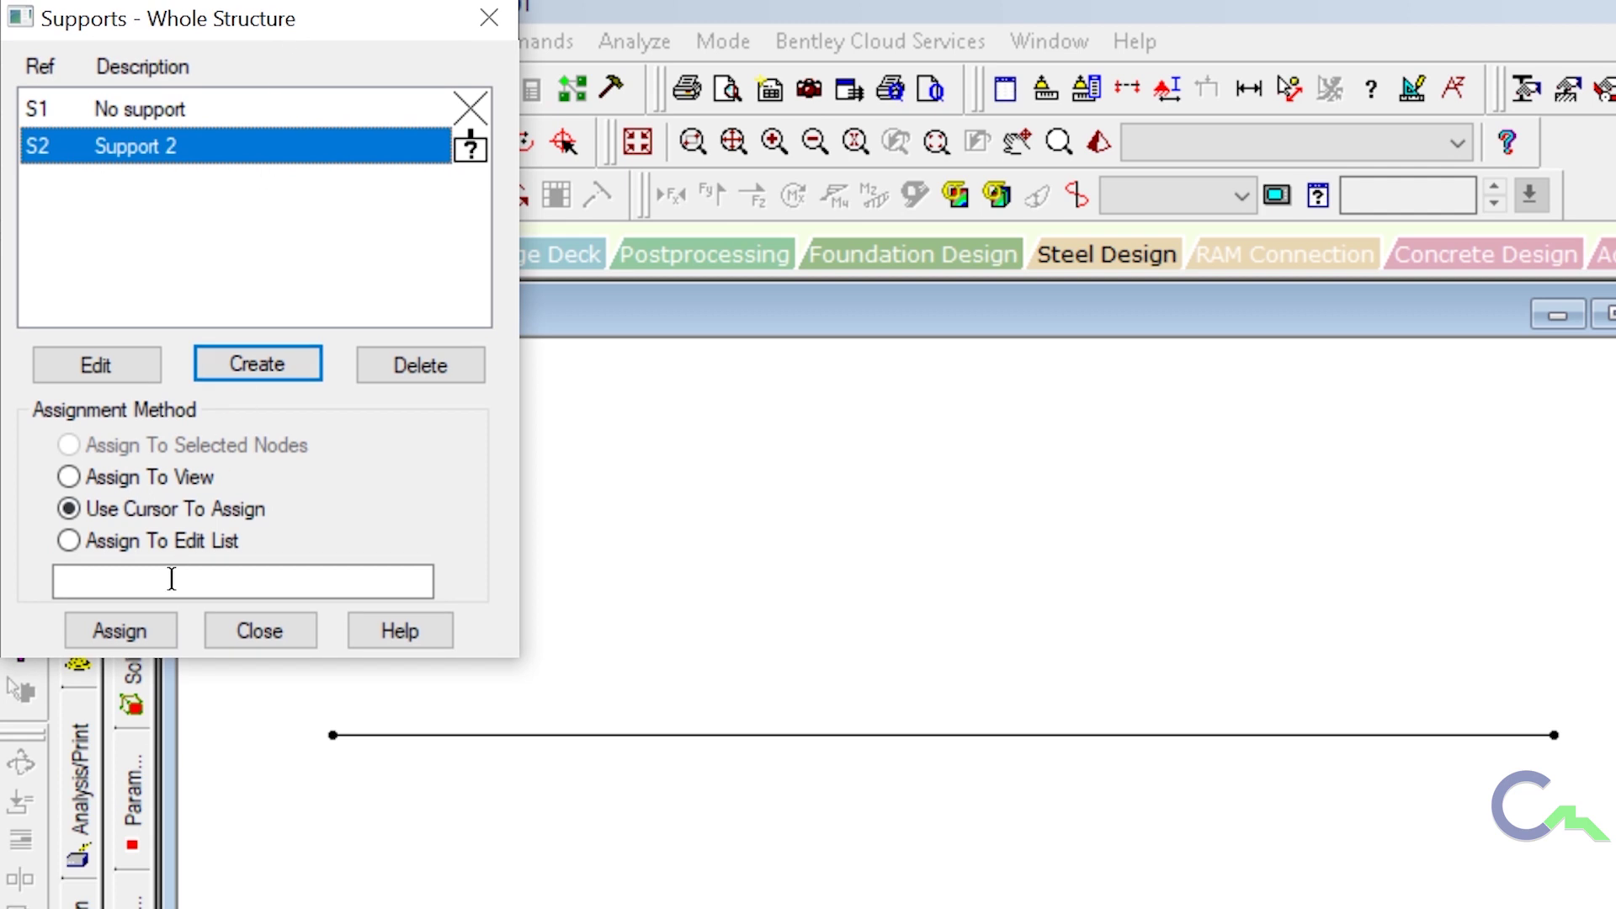
{"action": "left_click", "coordinate": [163, 631]}
{"action": "left_click", "coordinate": [167, 633]}
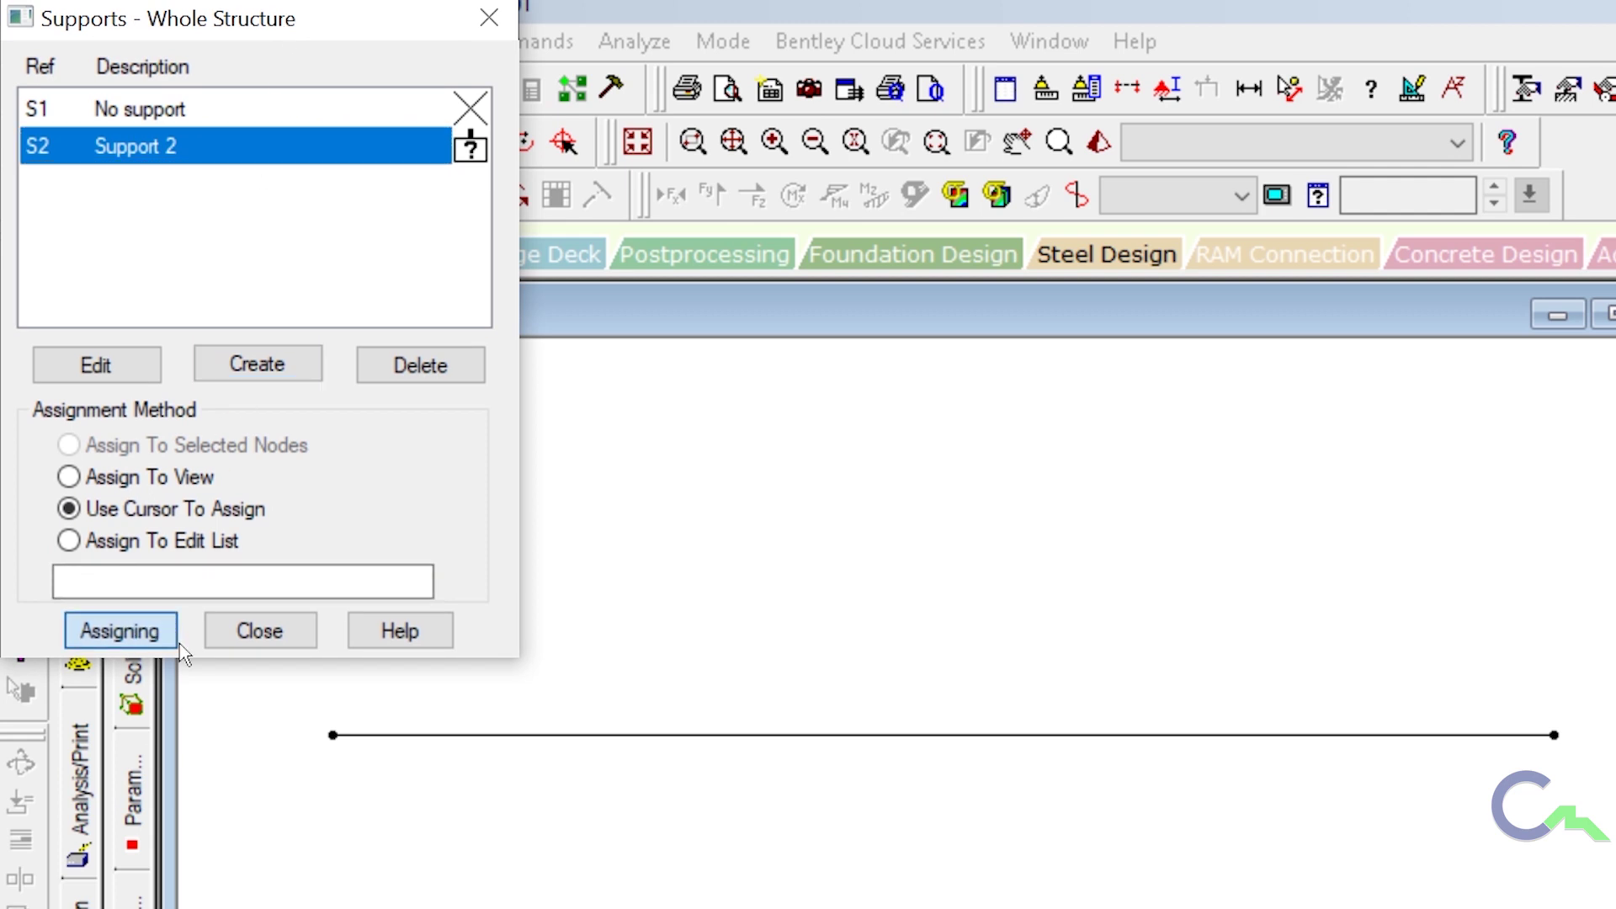
{"action": "left_click", "coordinate": [332, 737]}
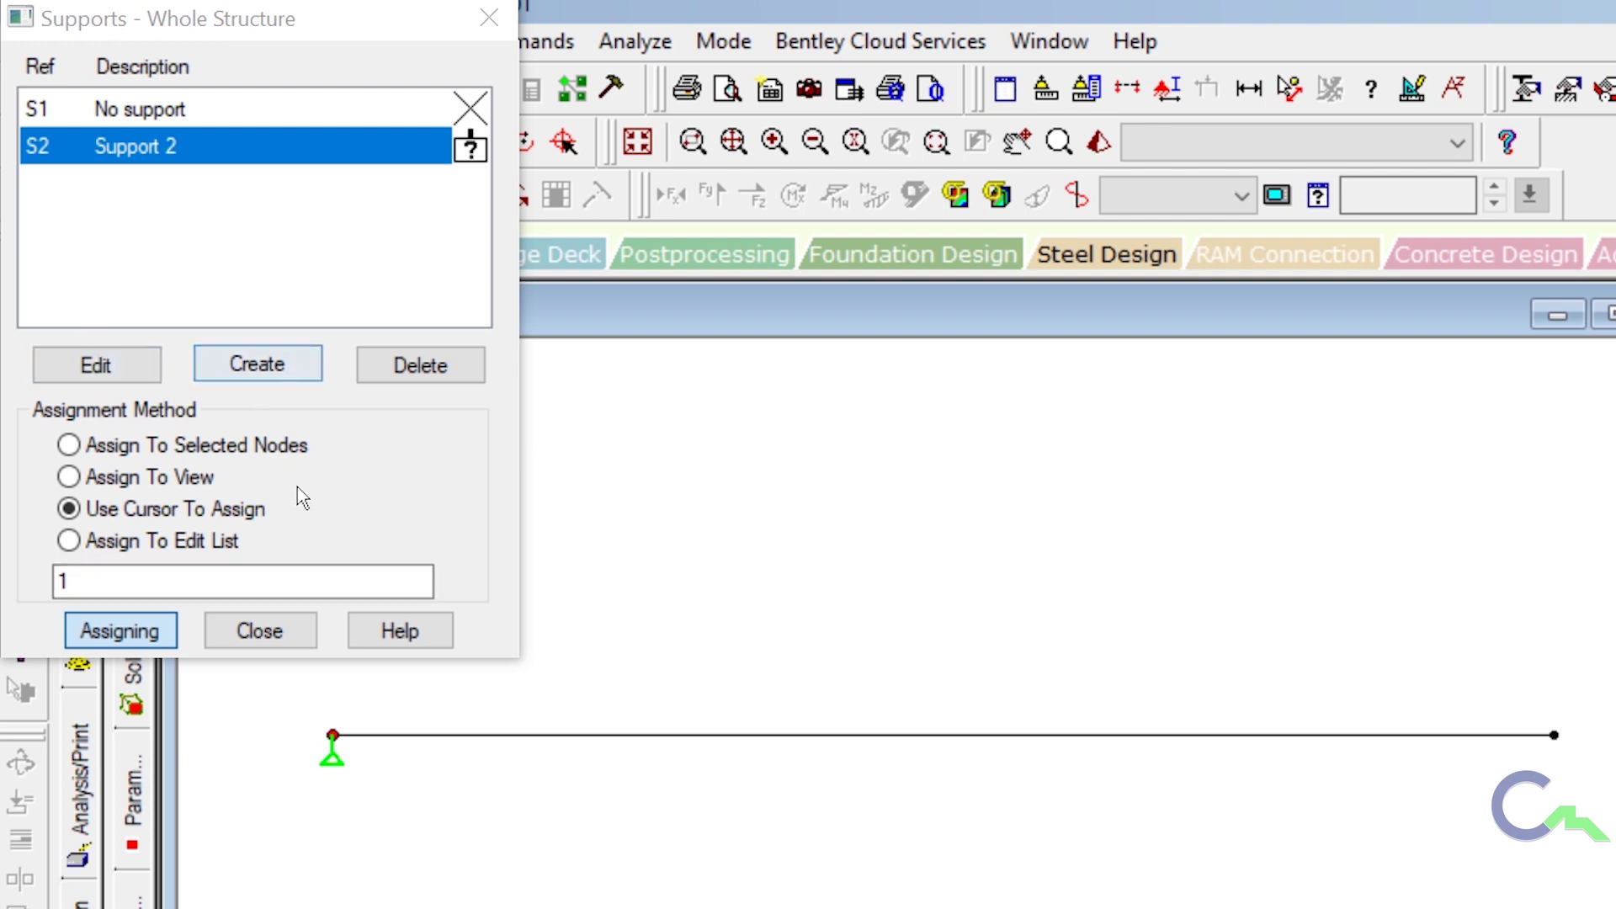
Create a second Fixed But support with FZ, MX, MY and MZ released, leaving FX and FY restrained.
{"action": "left_click", "coordinate": [291, 376]}
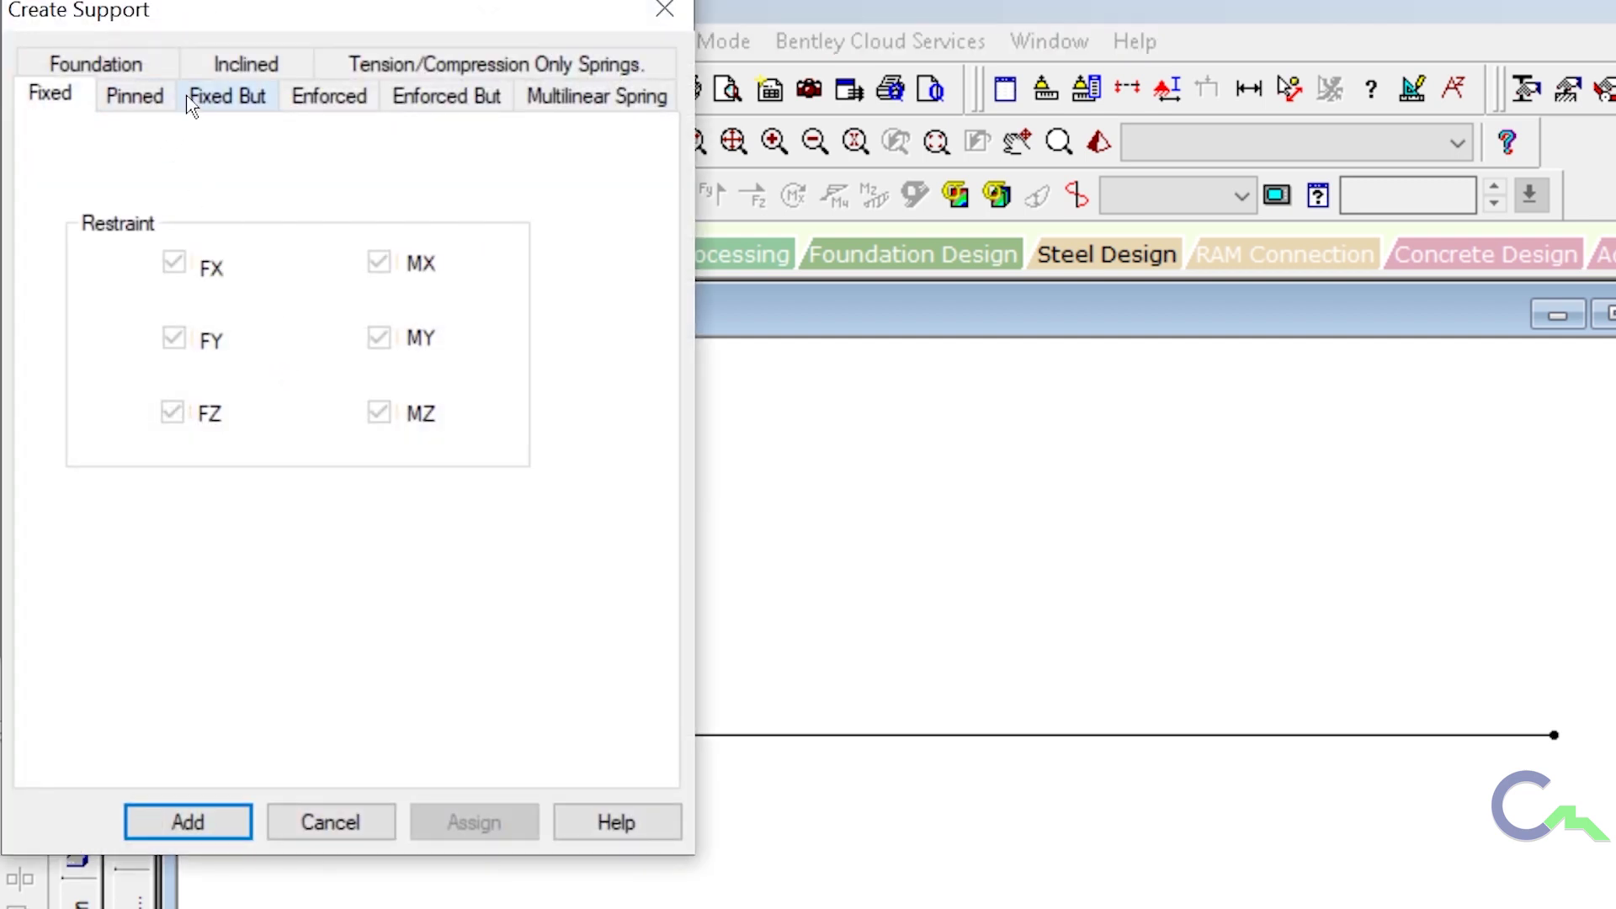
{"action": "left_click", "coordinate": [215, 99]}
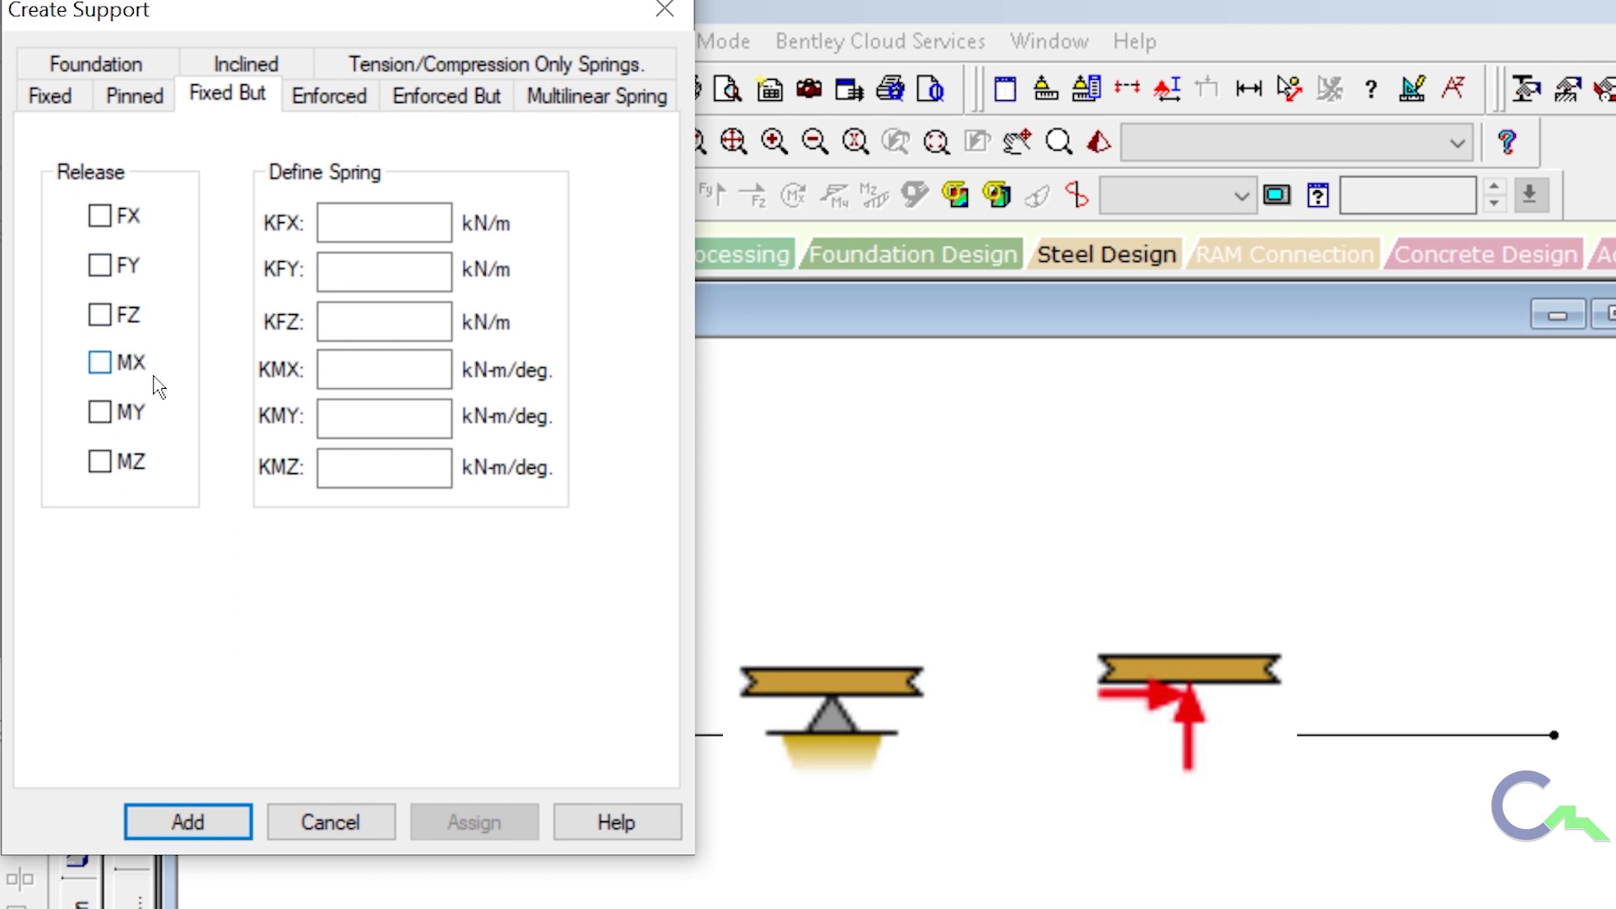
{"action": "left_click", "coordinate": [99, 317]}
{"action": "left_click", "coordinate": [118, 364]}
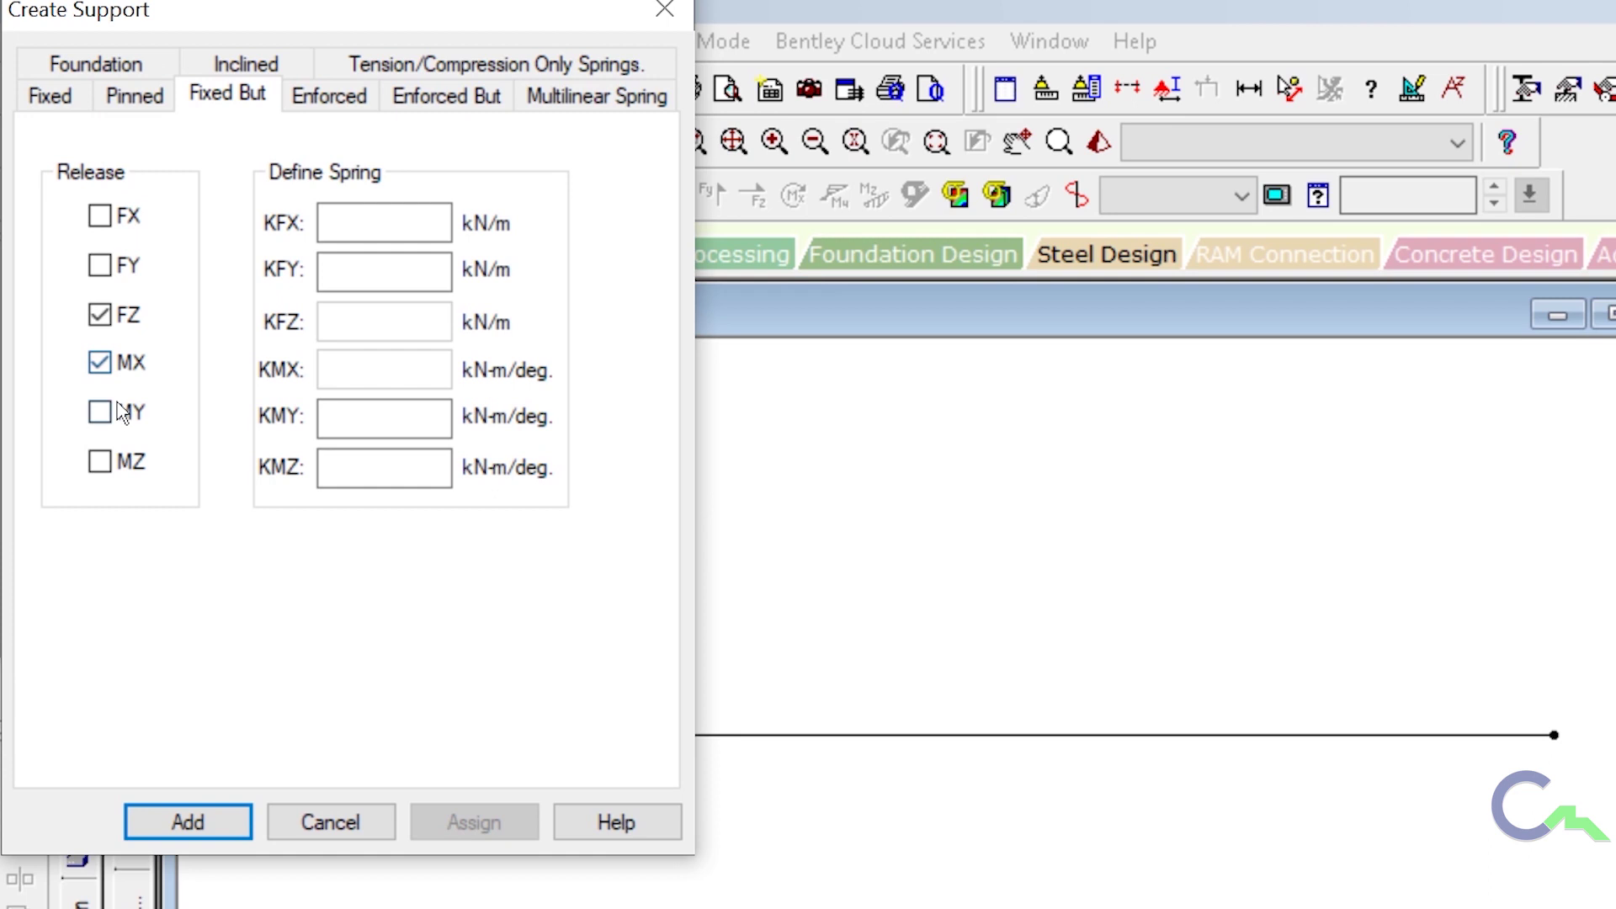
{"action": "left_click", "coordinate": [121, 414]}
{"action": "left_click", "coordinate": [117, 463]}
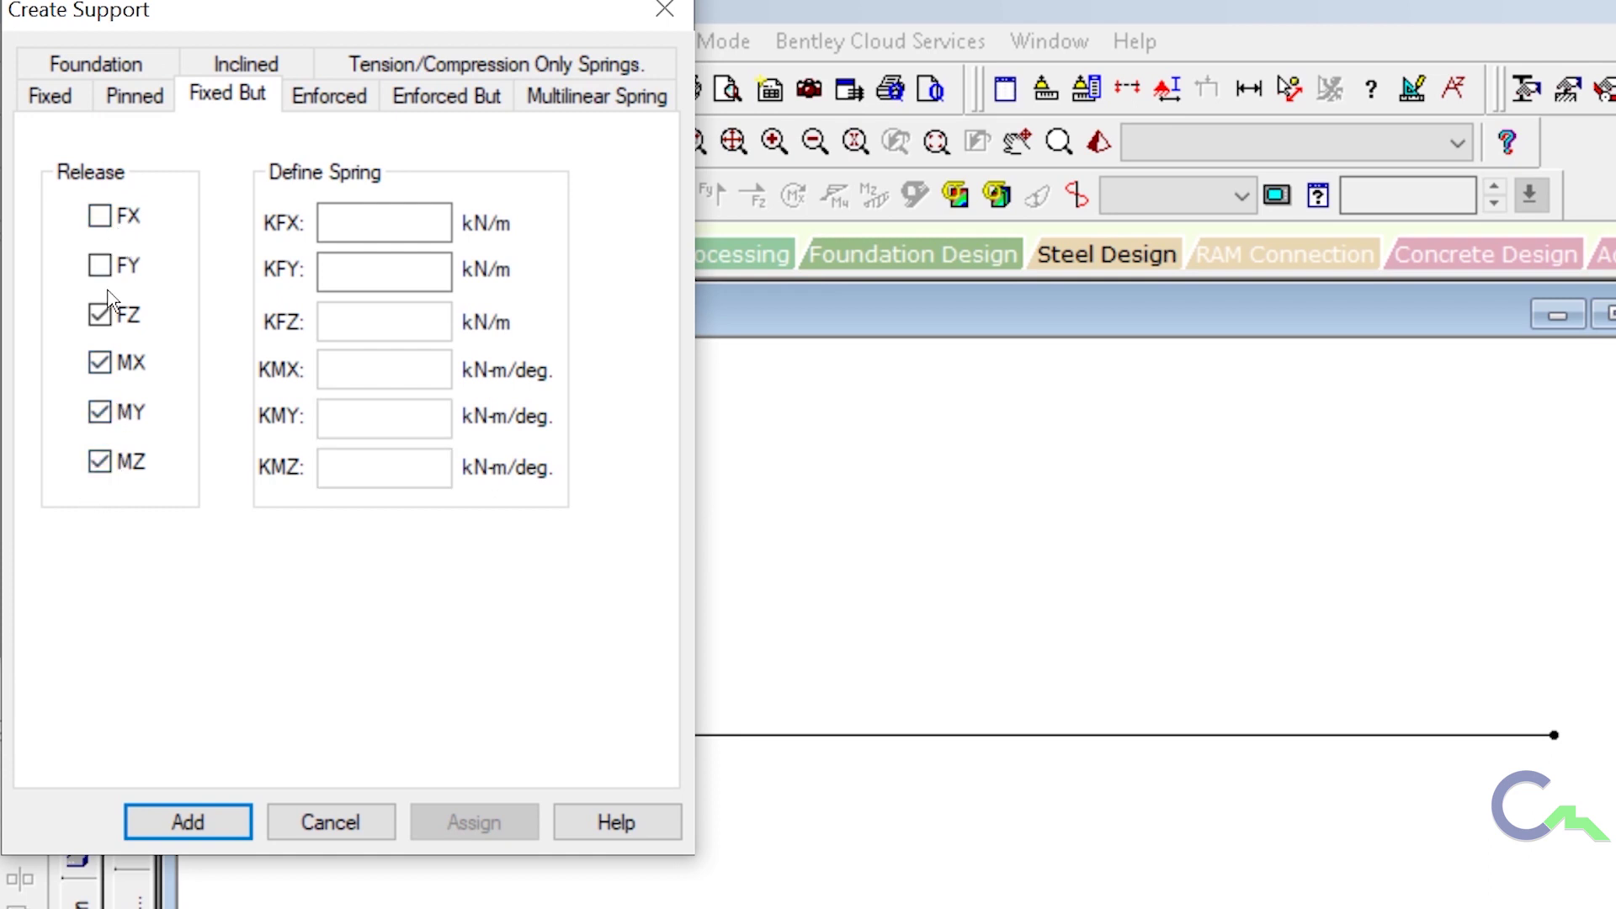
{"action": "left_click", "coordinate": [217, 818]}
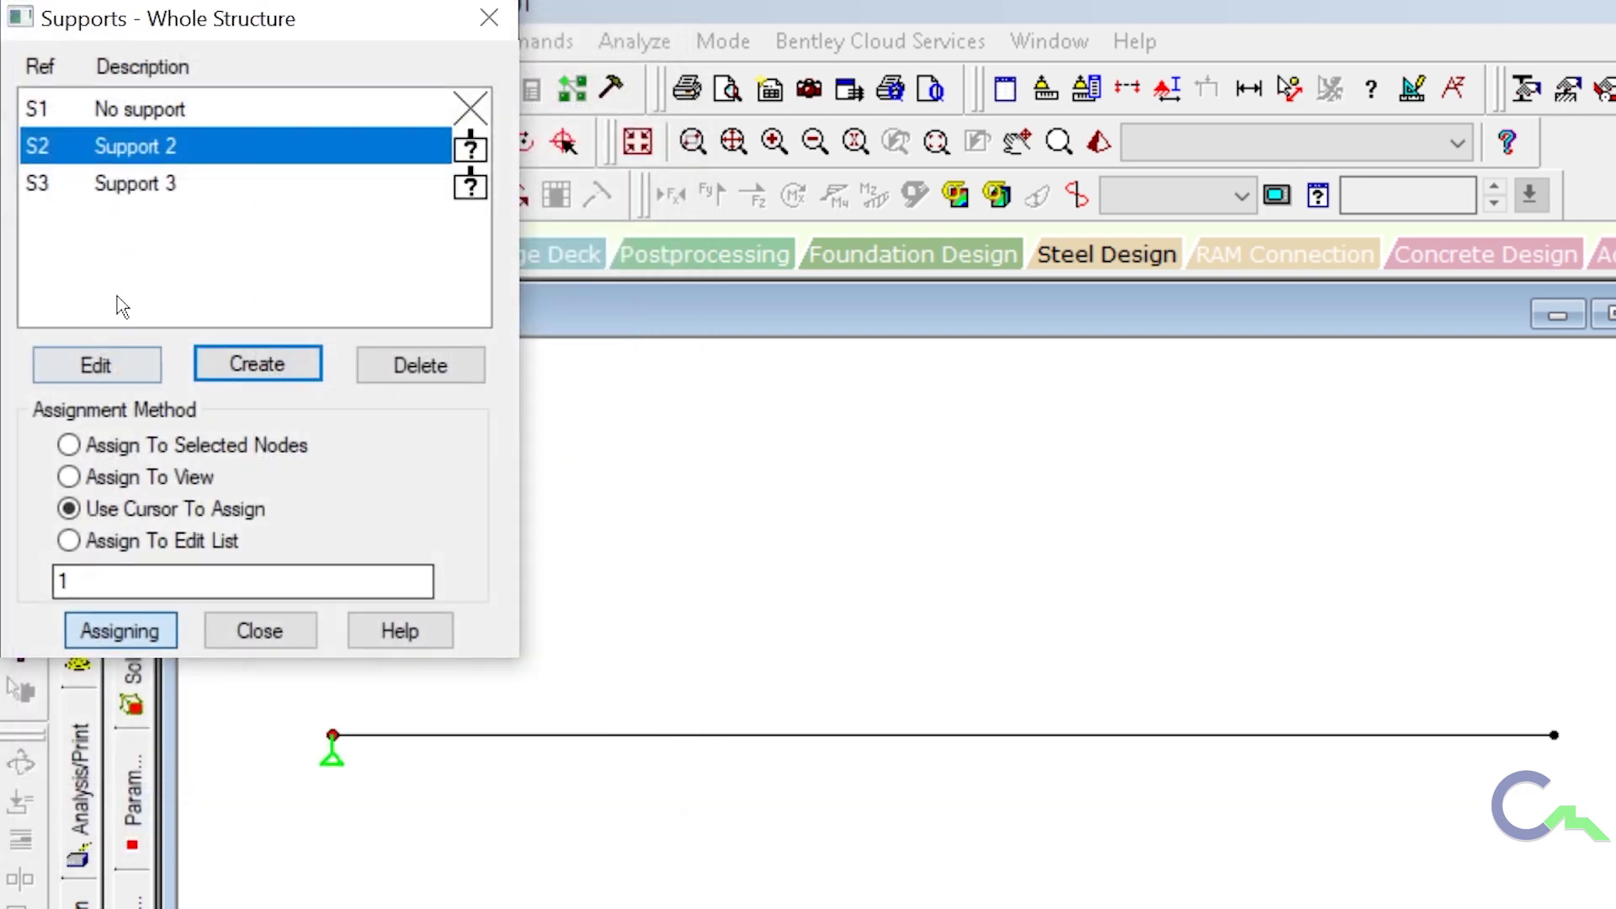
Assign Support 3 to node 2 at the beam's right end and close the supports dialog.
{"action": "left_click", "coordinate": [176, 199]}
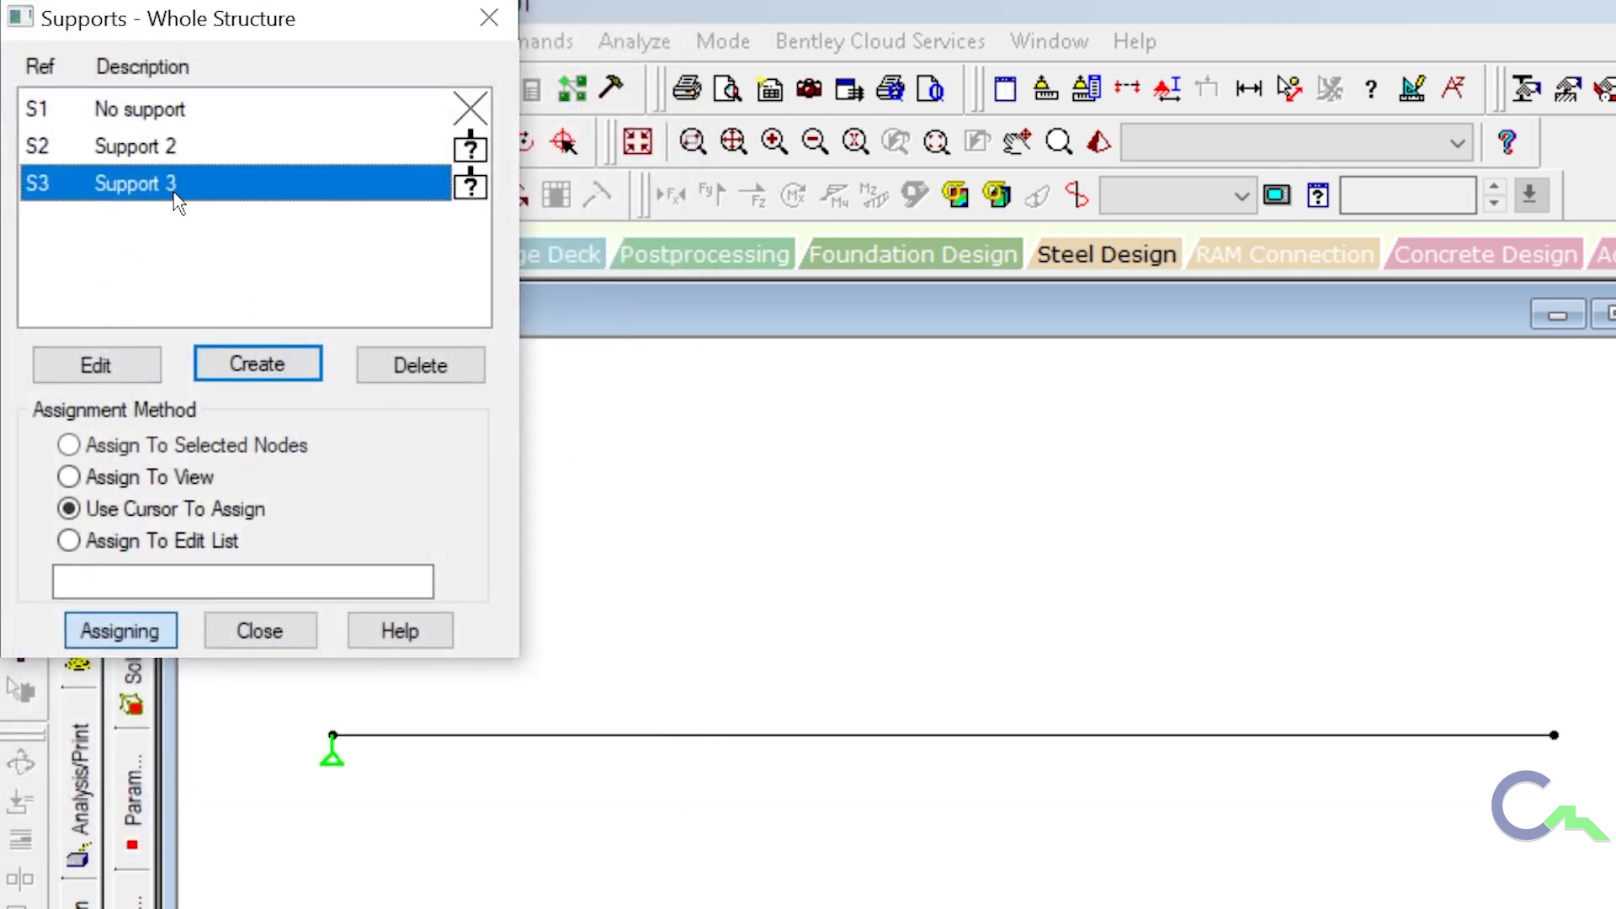
{"action": "left_click", "coordinate": [157, 637]}
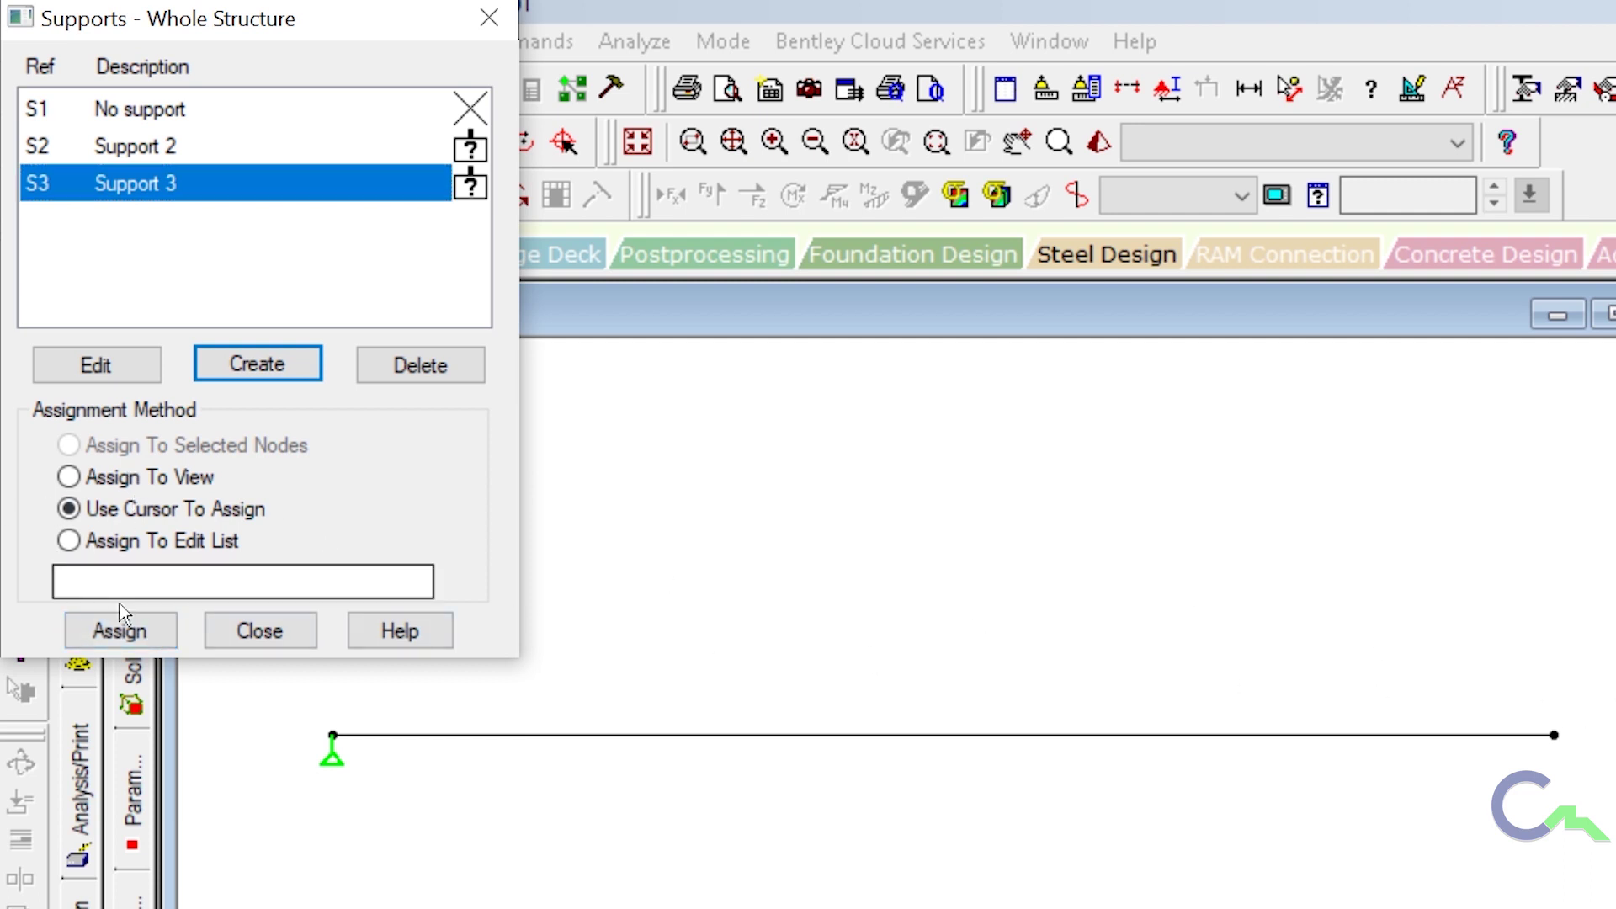
{"action": "left_click", "coordinate": [126, 631]}
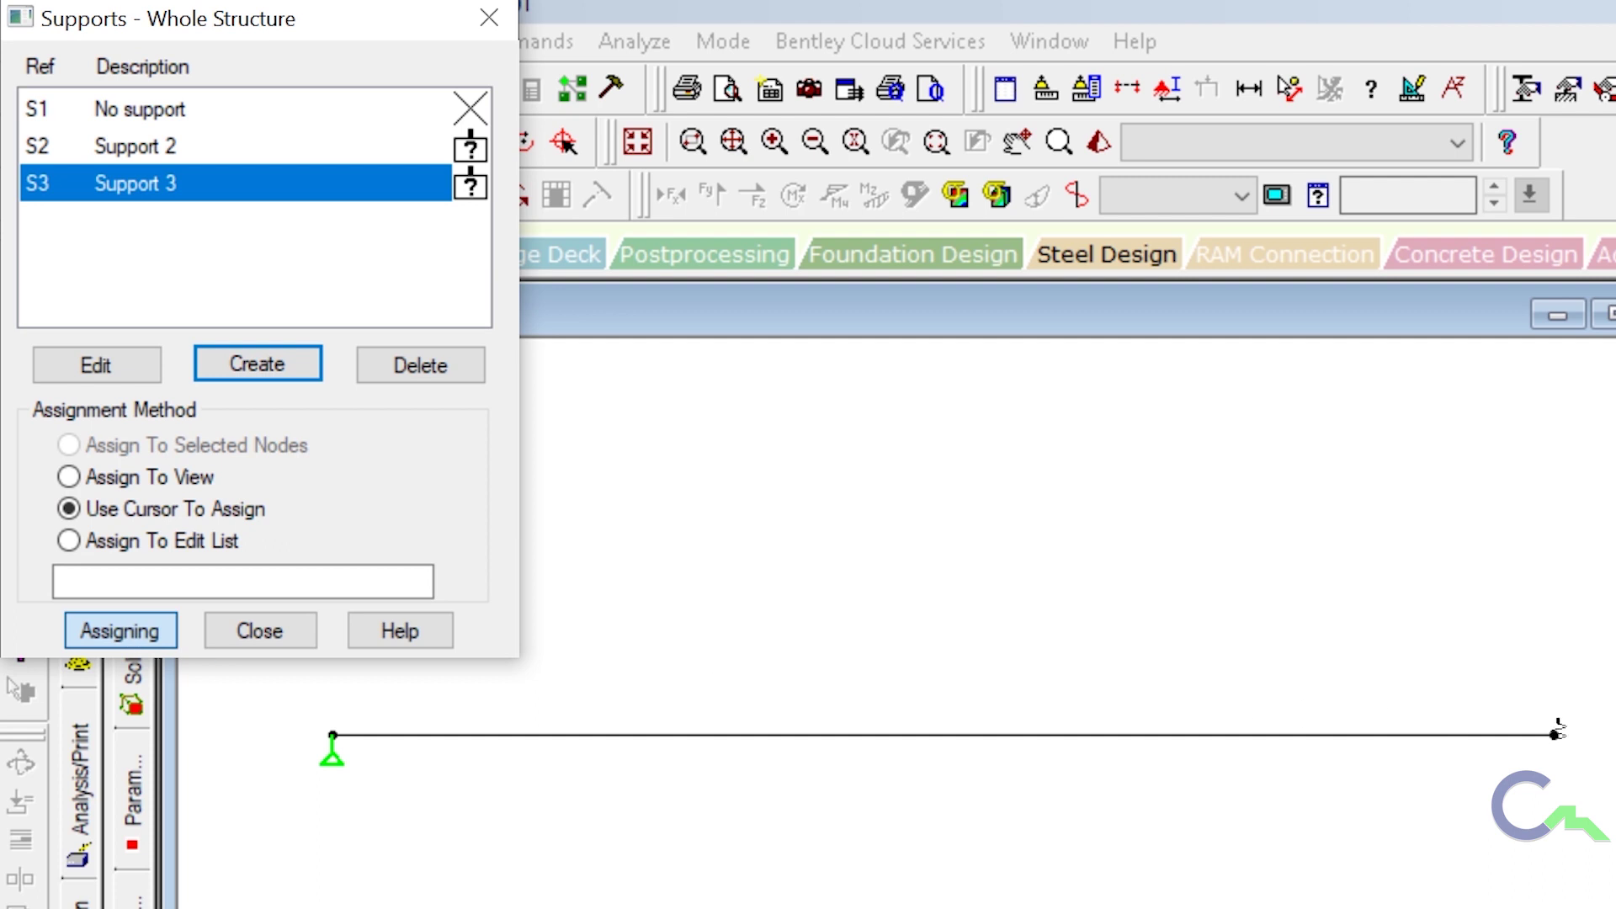
{"action": "left_click", "coordinate": [1553, 736]}
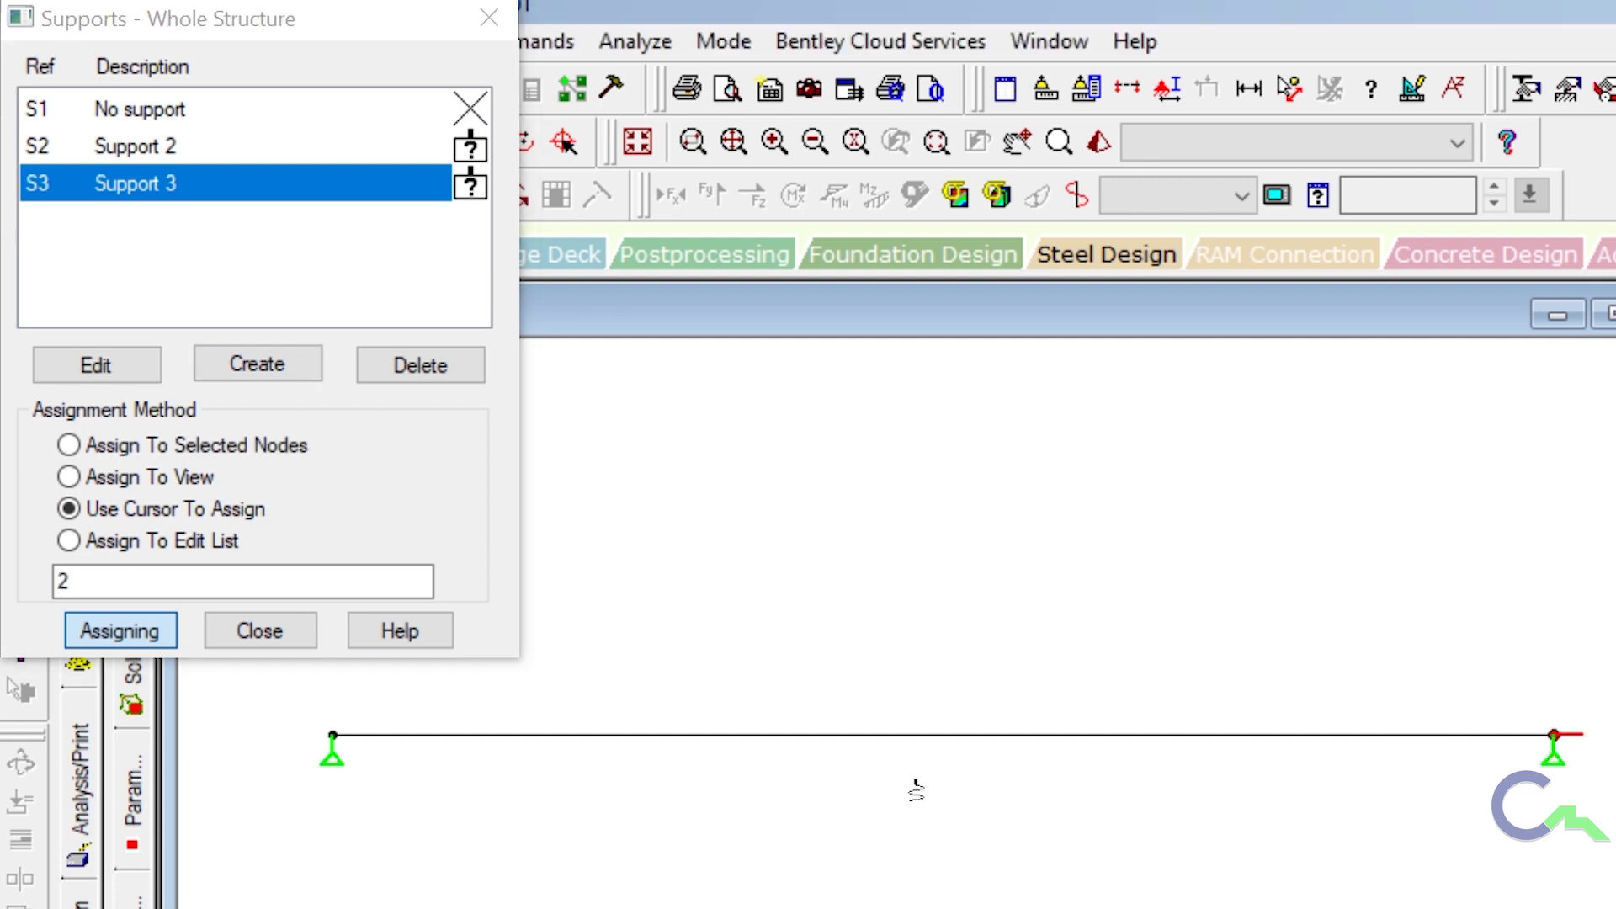
{"action": "left_click", "coordinate": [162, 637]}
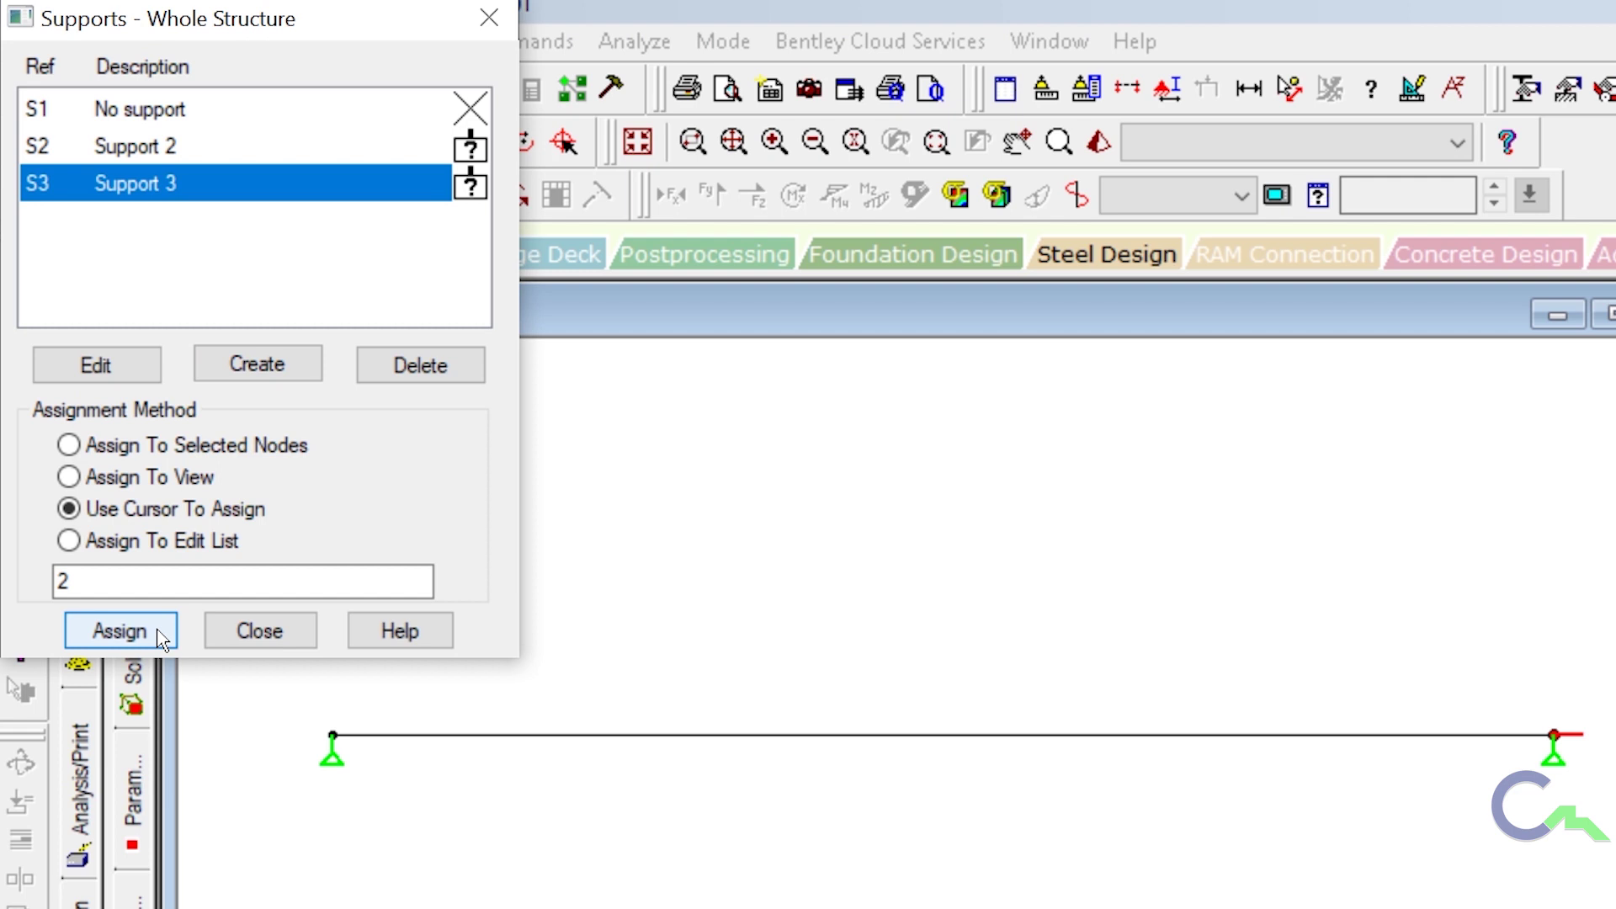
{"action": "left_click", "coordinate": [259, 631]}
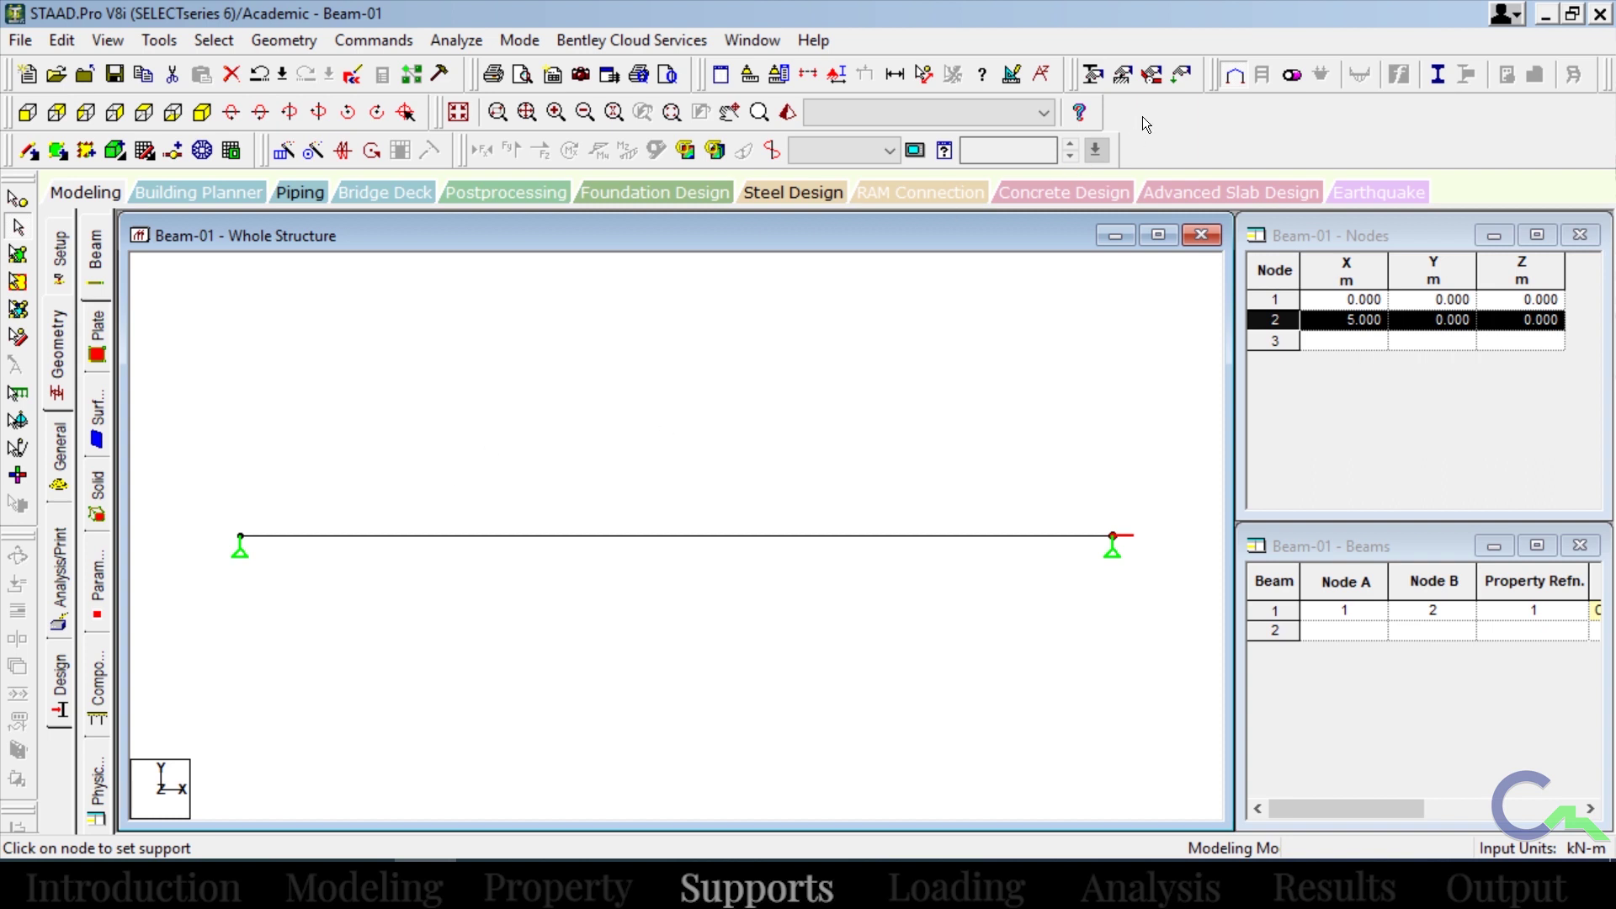
Create a primary load case titled UDL, leaving its loading type as None.
{"action": "left_click", "coordinate": [1182, 75]}
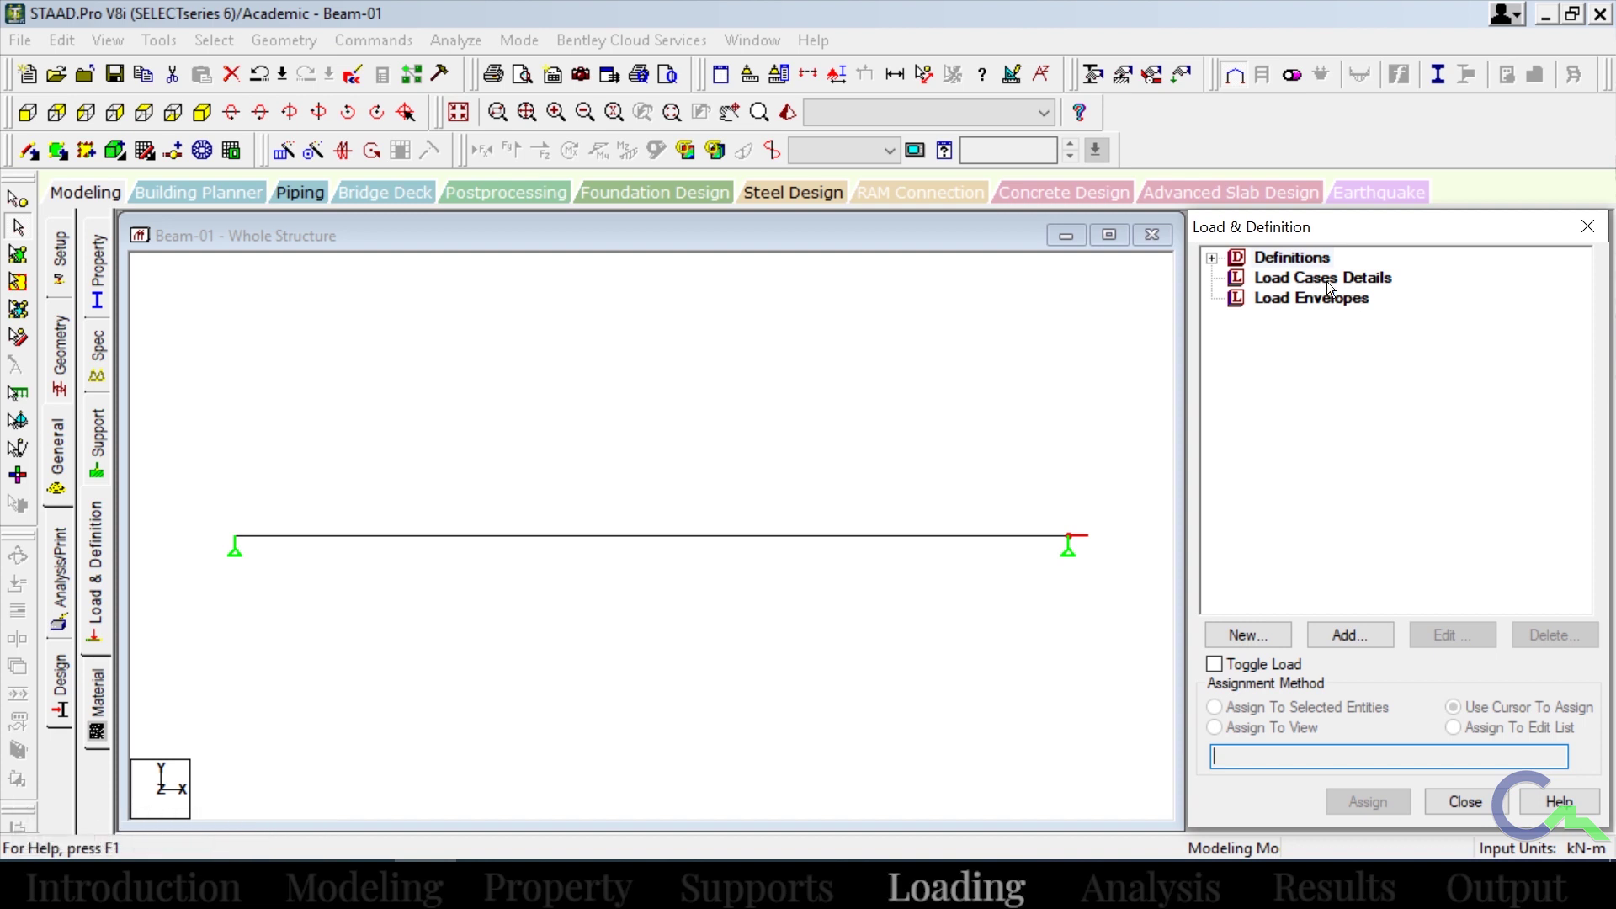
{"action": "left_click", "coordinate": [1325, 280]}
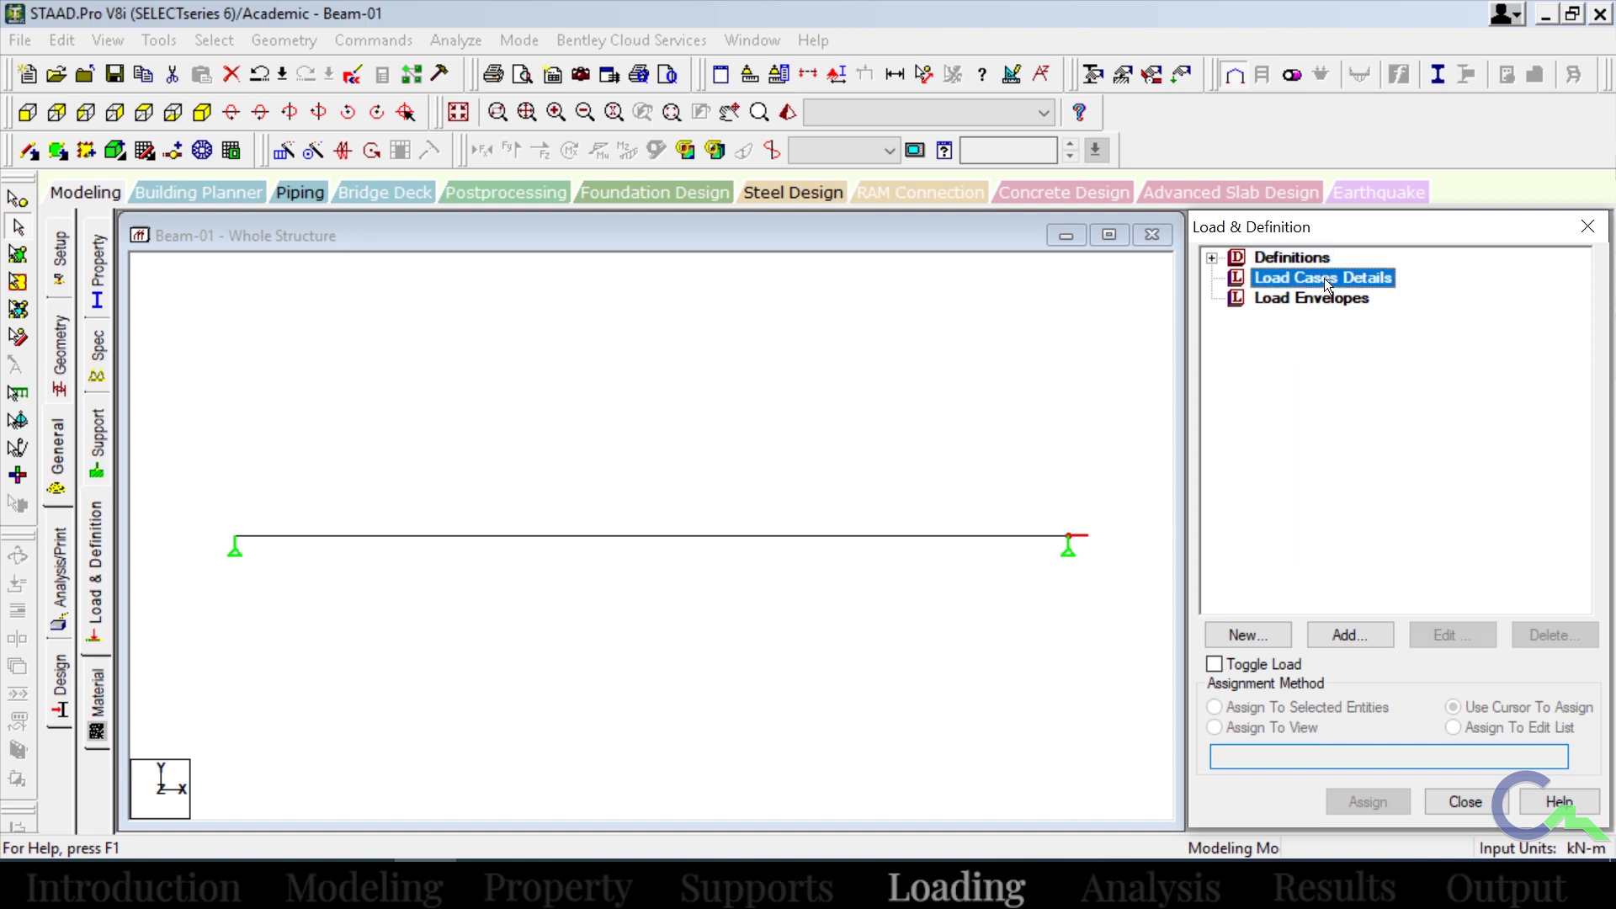
{"action": "left_click", "coordinate": [1338, 637]}
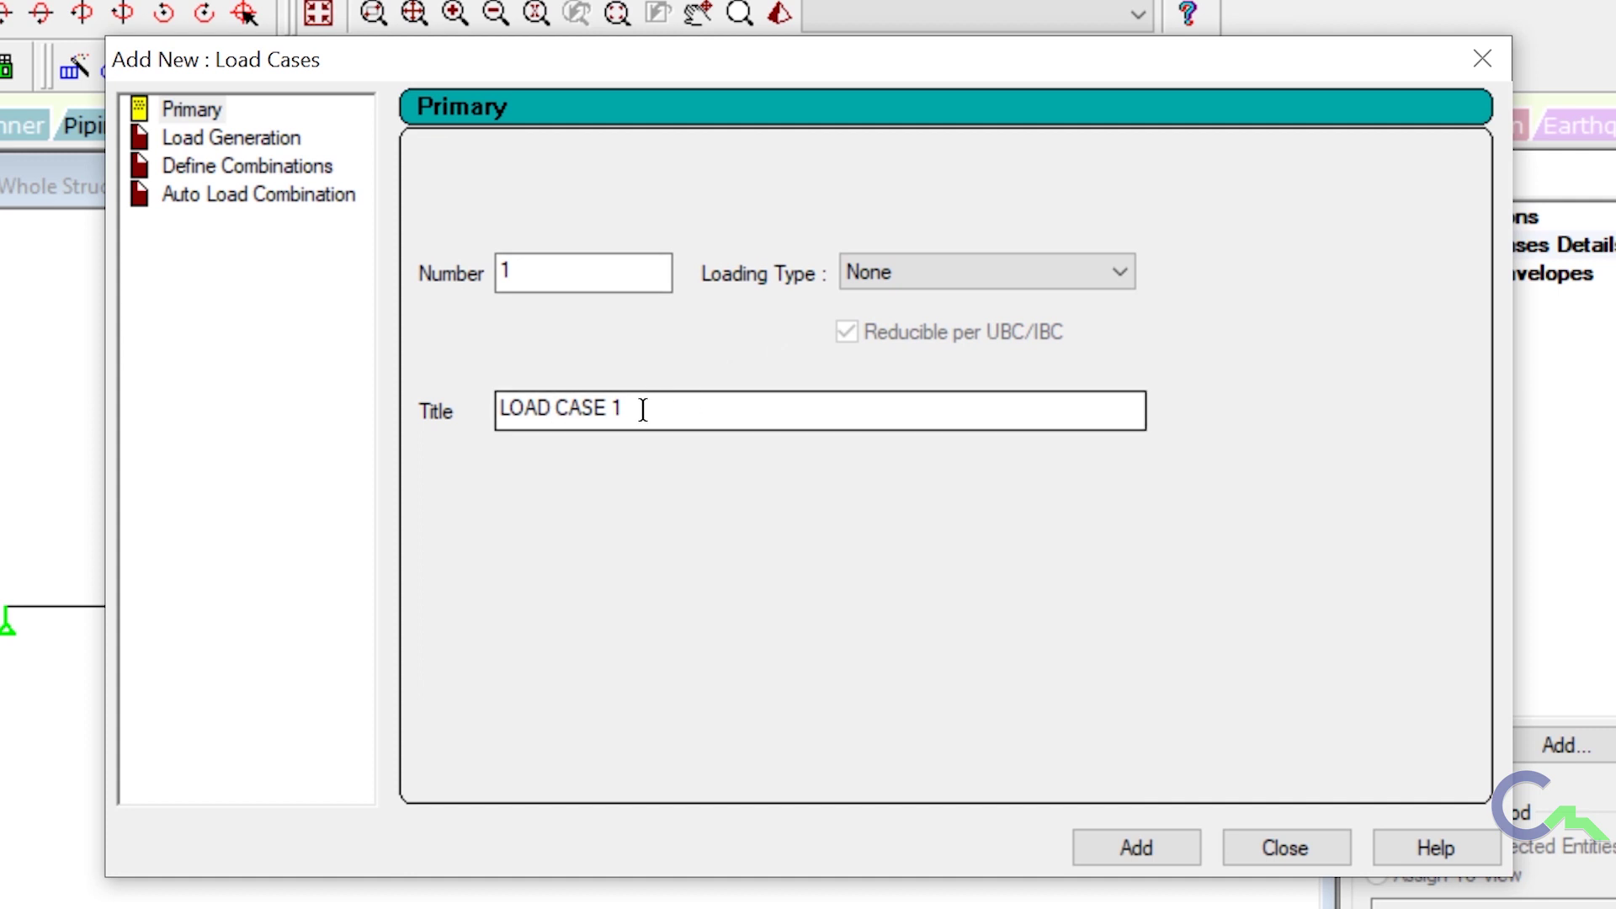
{"action": "left_click_drag", "start_coordinate": [642, 407], "coordinate": [466, 379]}
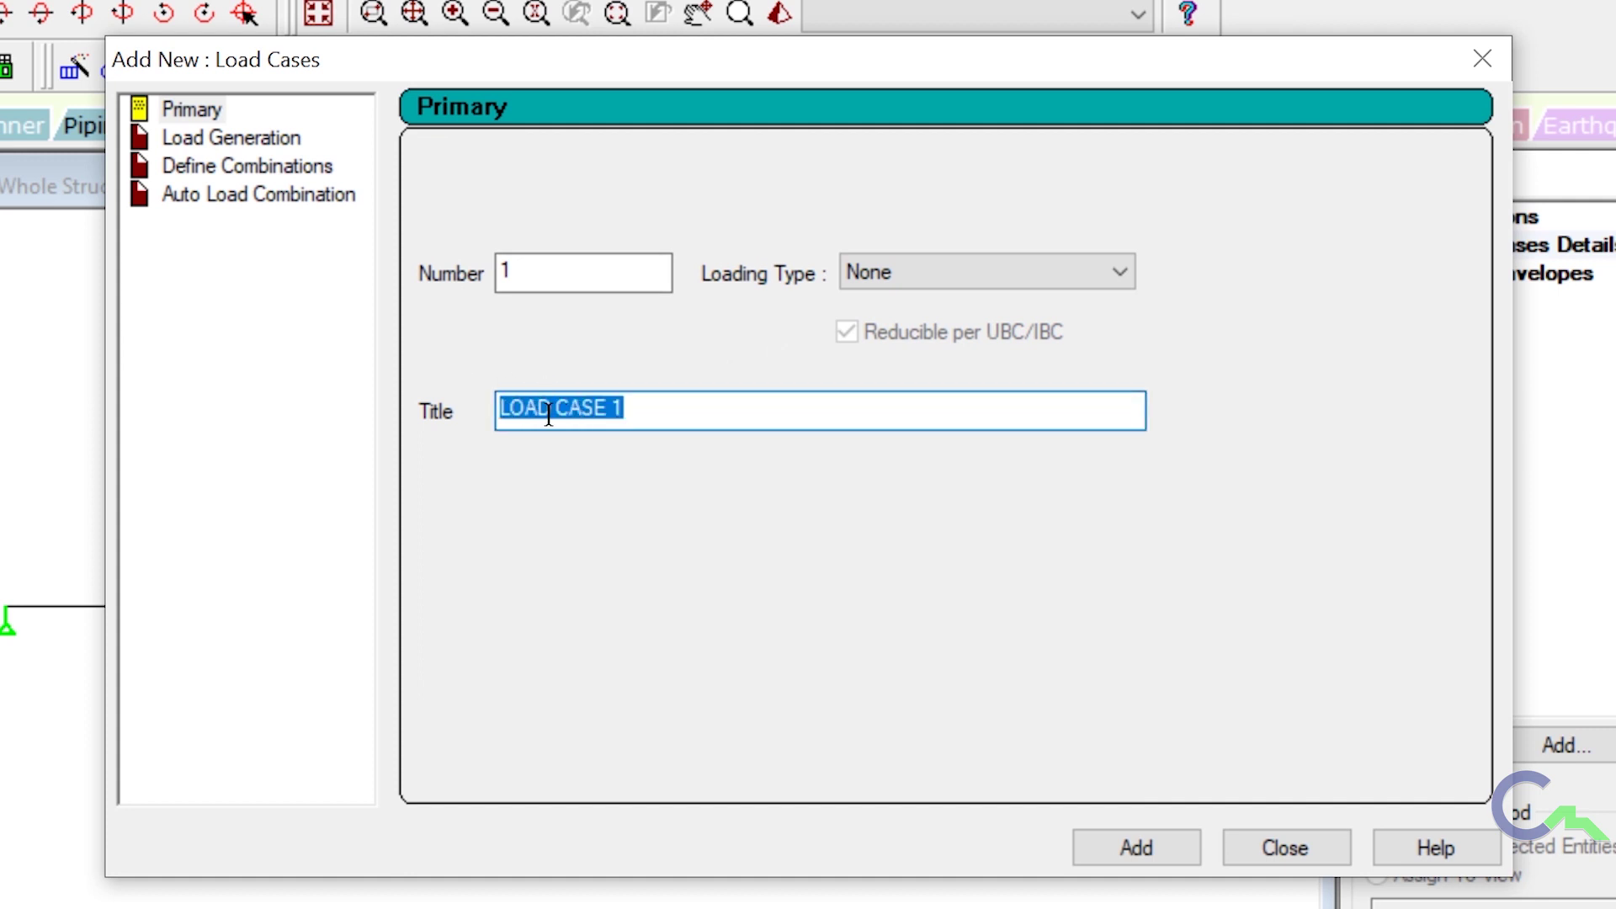
{"action": "type", "text": "UDL"}
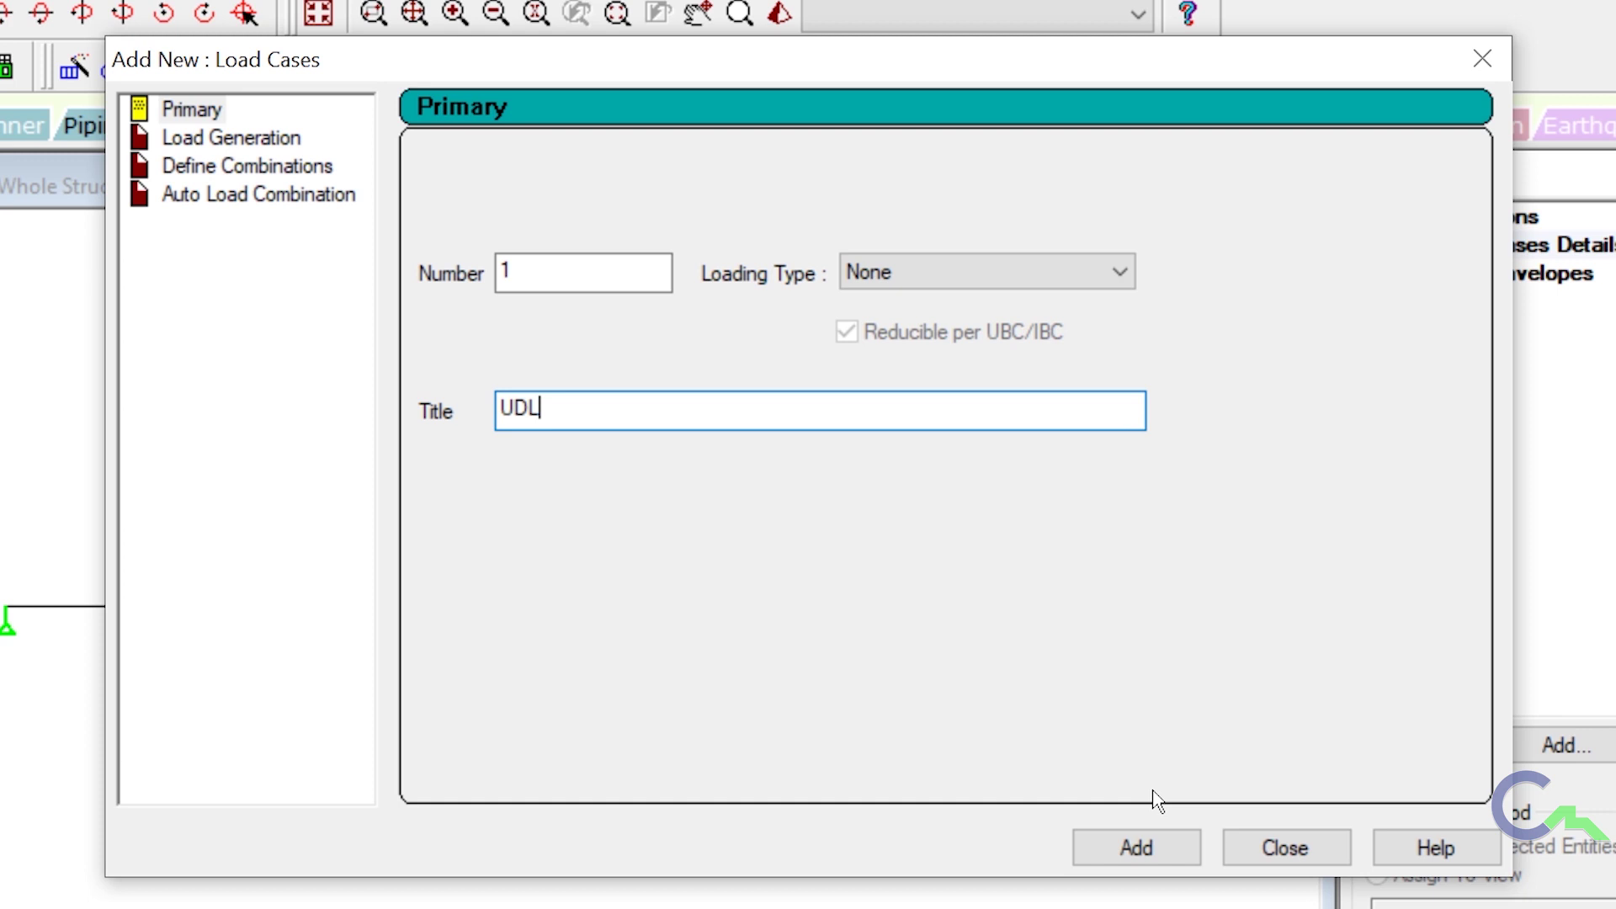
{"action": "left_click", "coordinate": [1153, 840]}
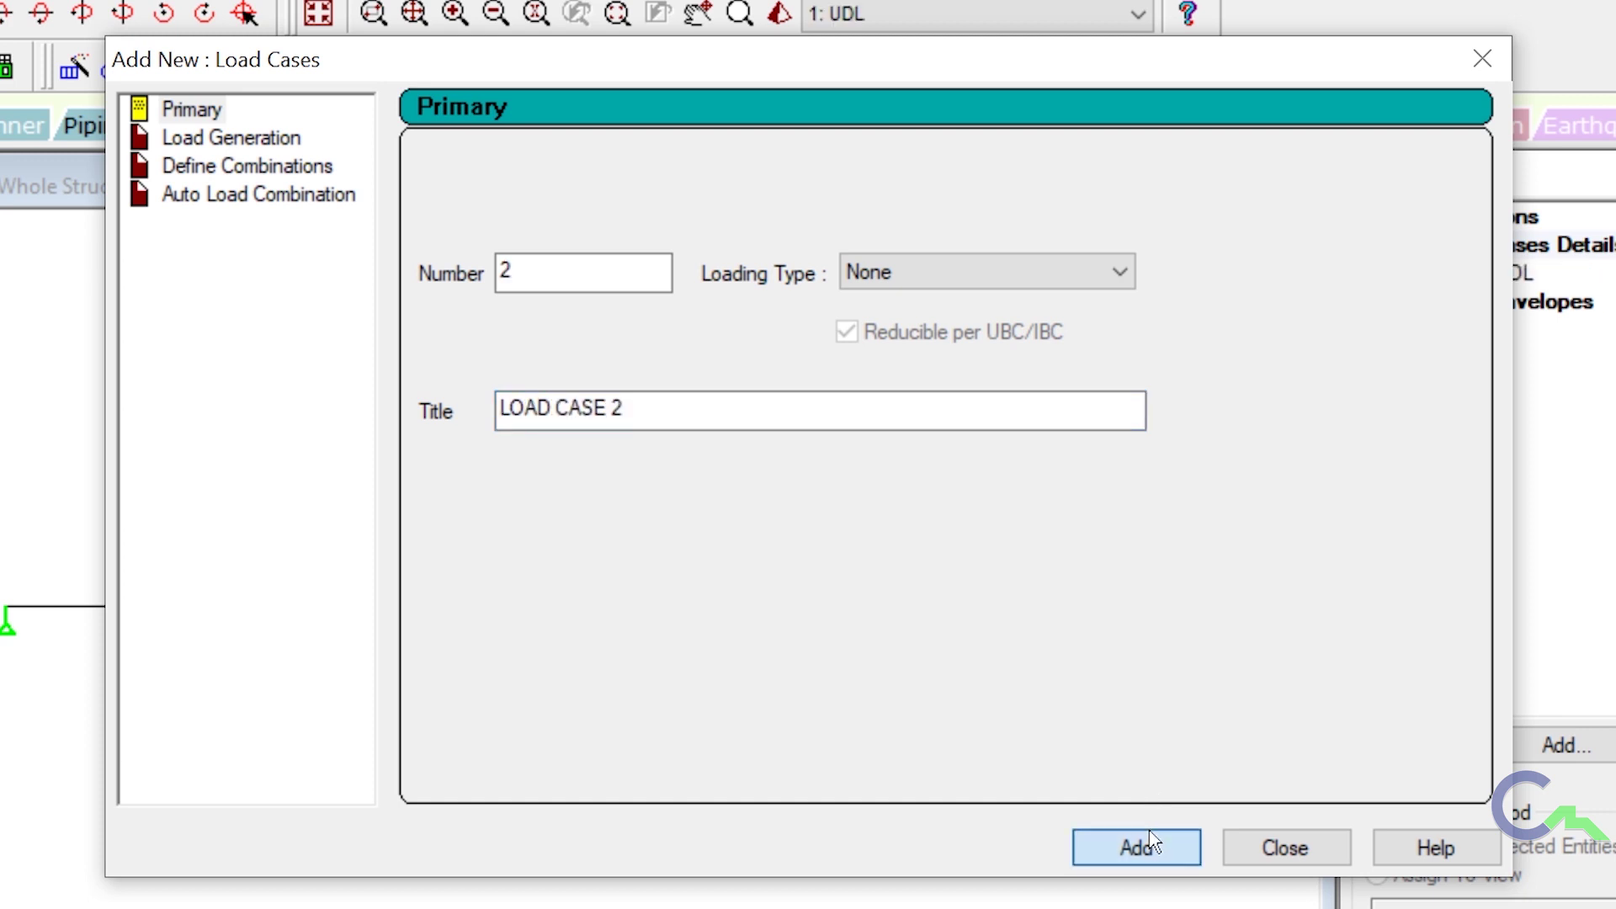
{"action": "left_click", "coordinate": [1273, 841]}
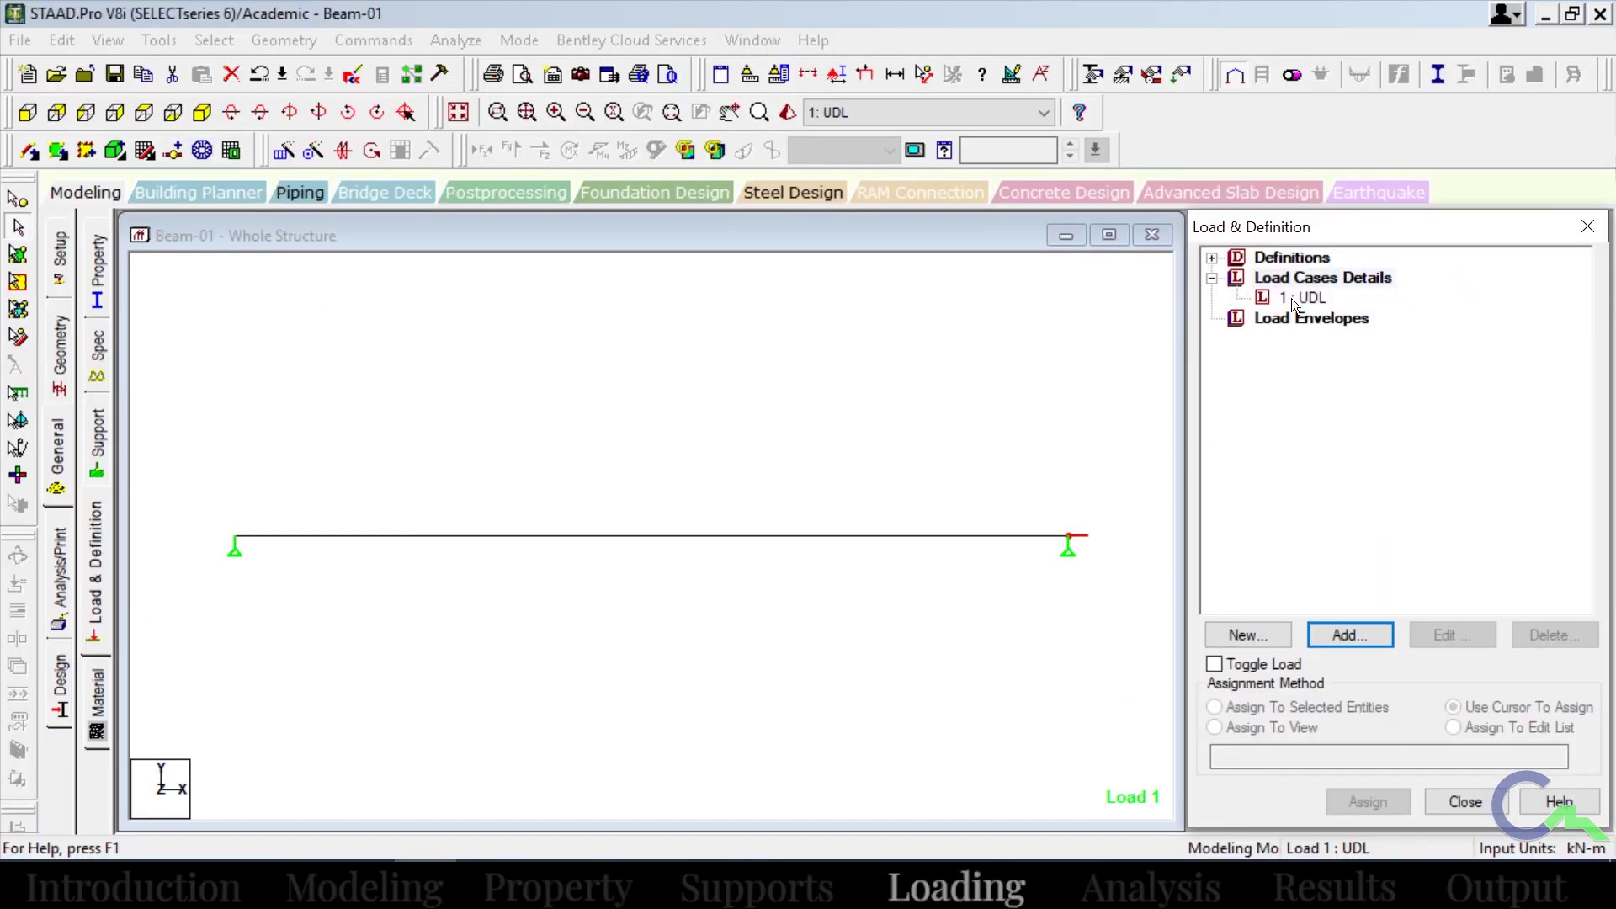
Start adding a load item to the UDL case and check the beam's loading in the Word problem statement.
{"action": "left_click", "coordinate": [1291, 298]}
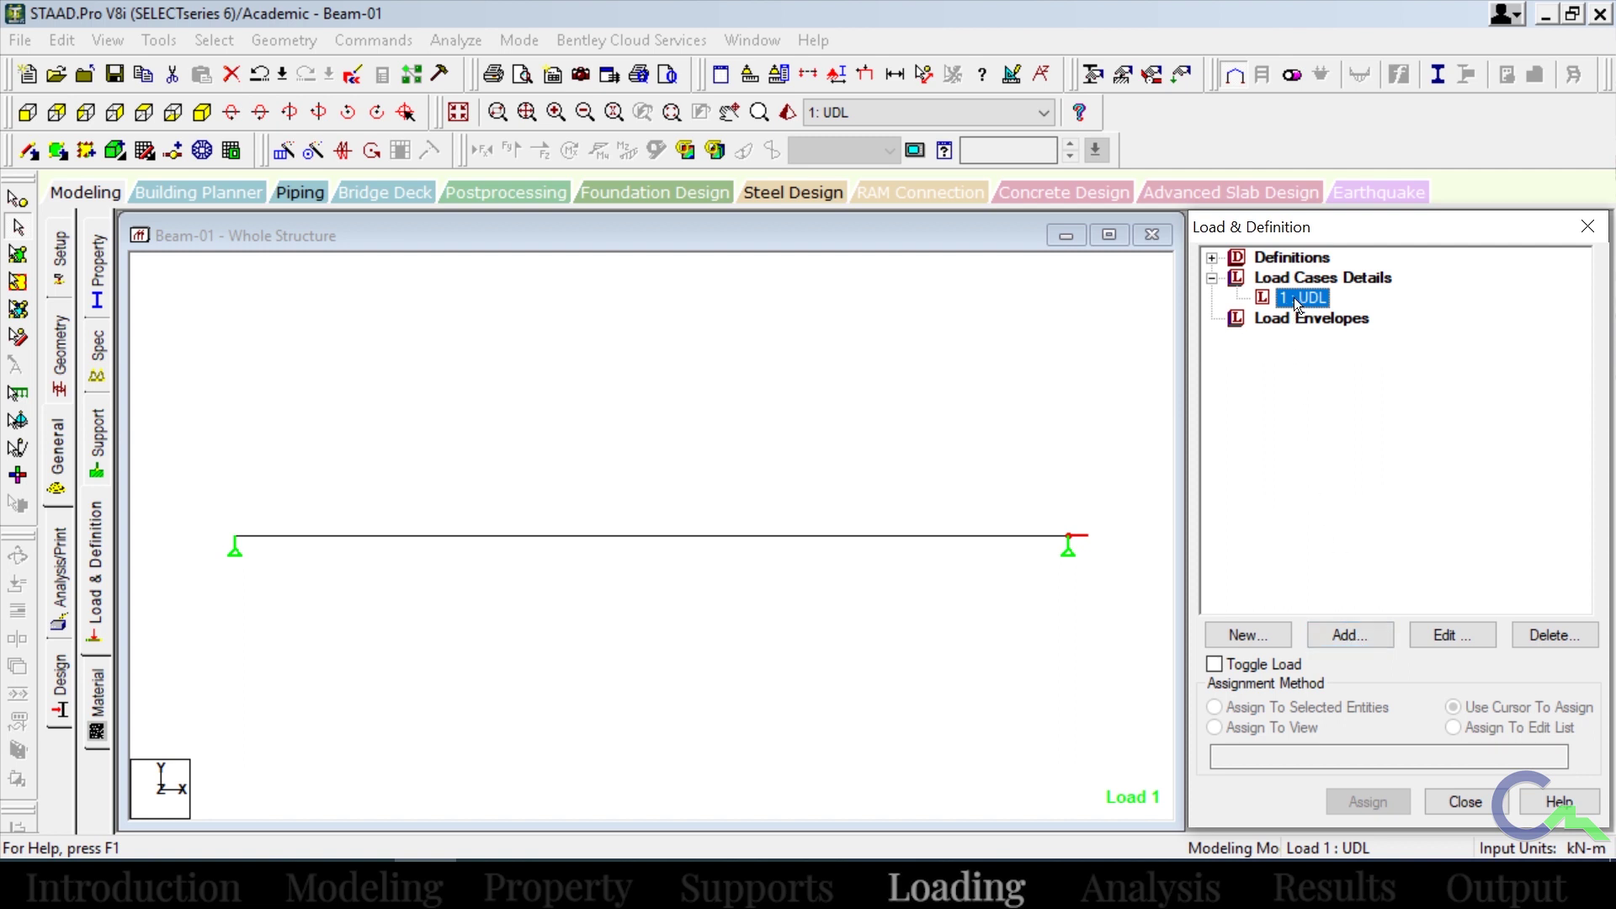
{"action": "left_click", "coordinate": [1346, 636]}
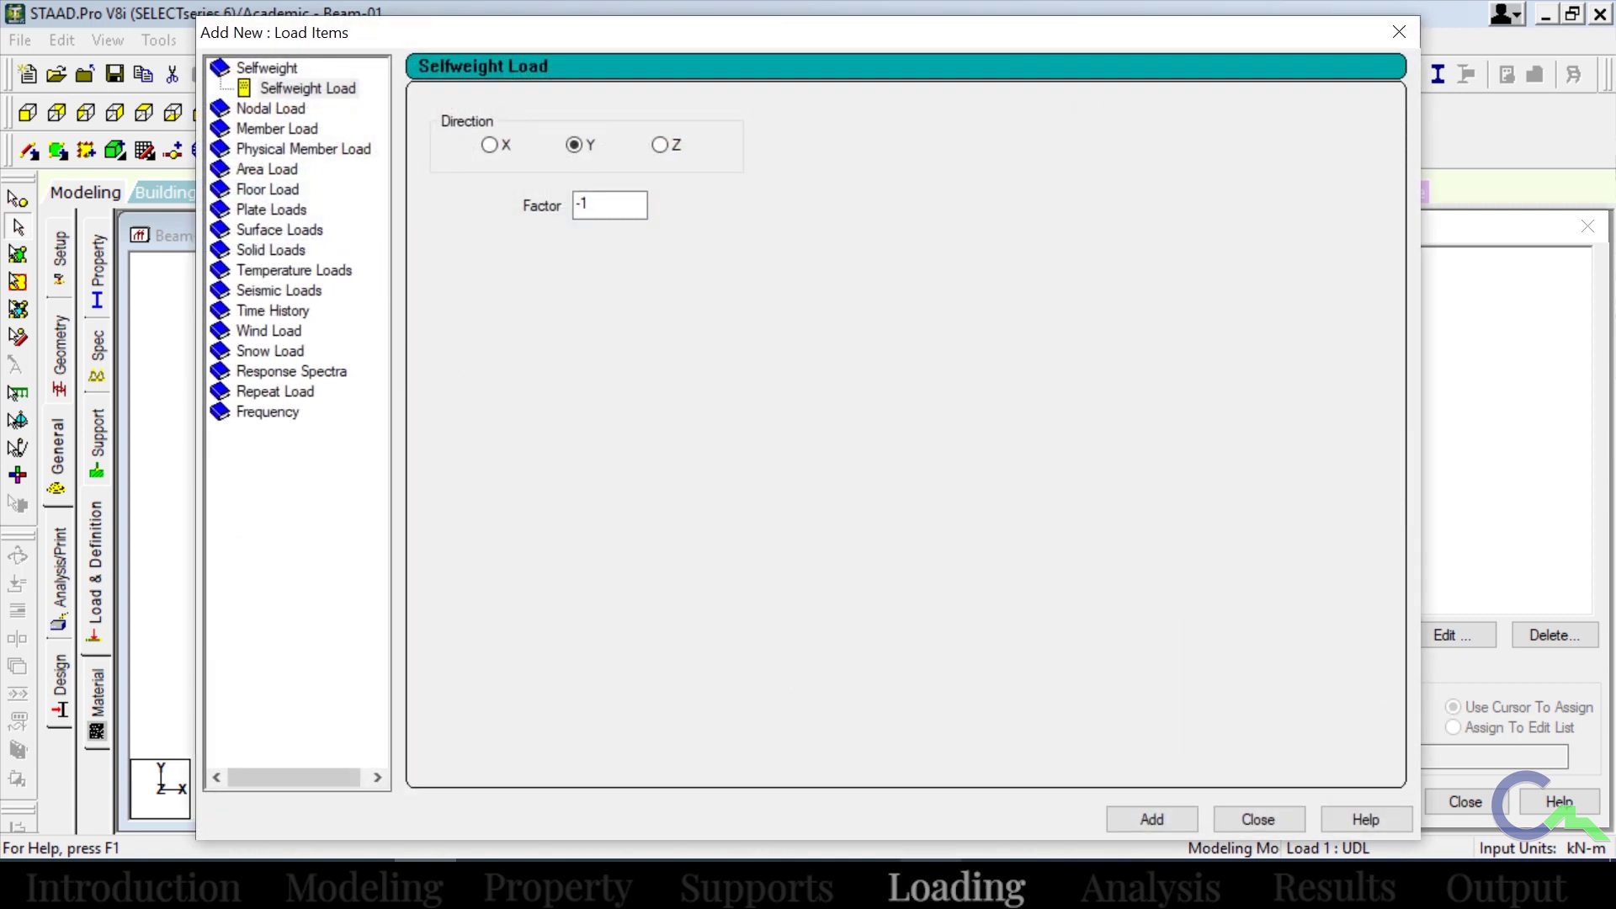
{"action": "key", "text": "alt+Tab"}
{"action": "scroll", "coordinate": [724, 637], "scroll_direction": "down", "scroll_amount": 1}
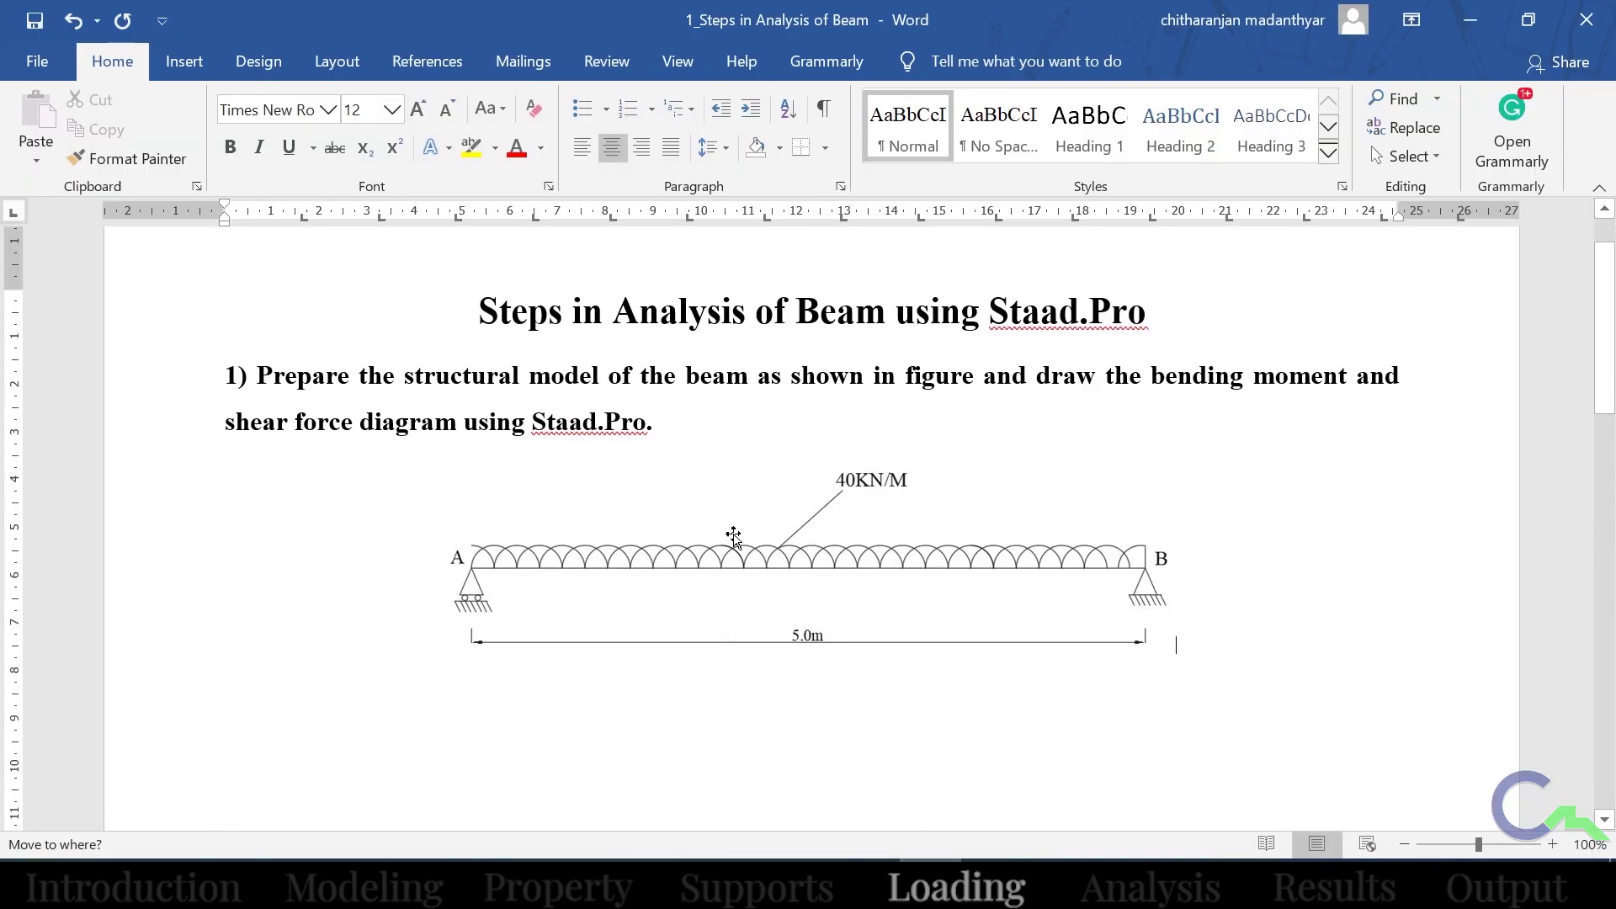
{"action": "left_click", "coordinate": [475, 639]}
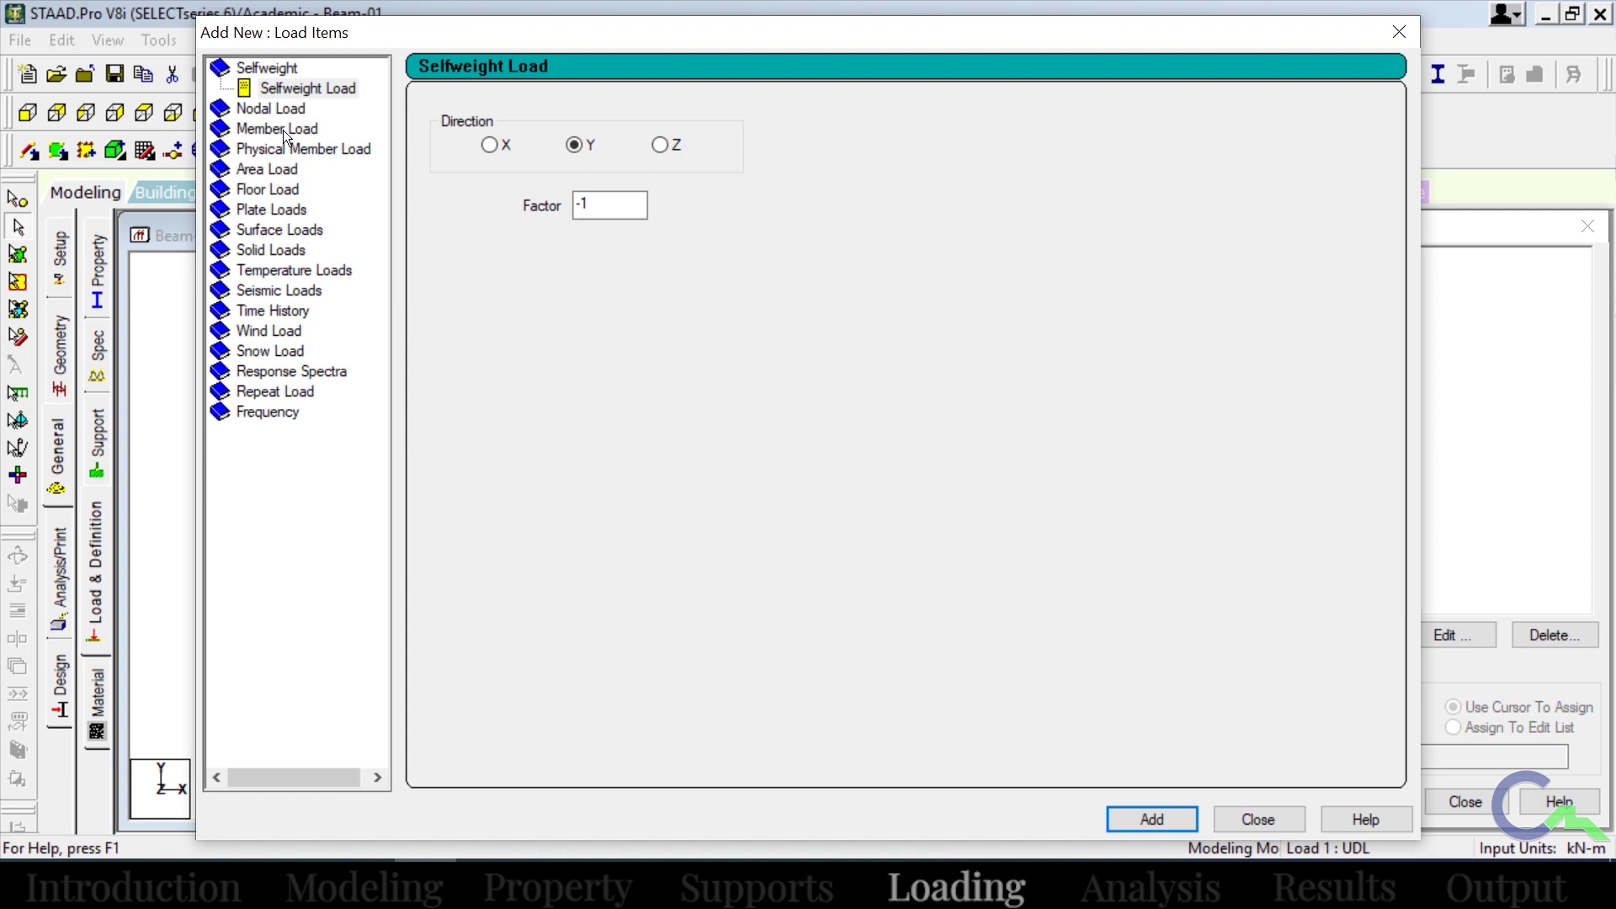
Add a Uniform Force member load of -40 kN/m in the GY direction to the UDL load case.
{"action": "double_click", "coordinate": [283, 130]}
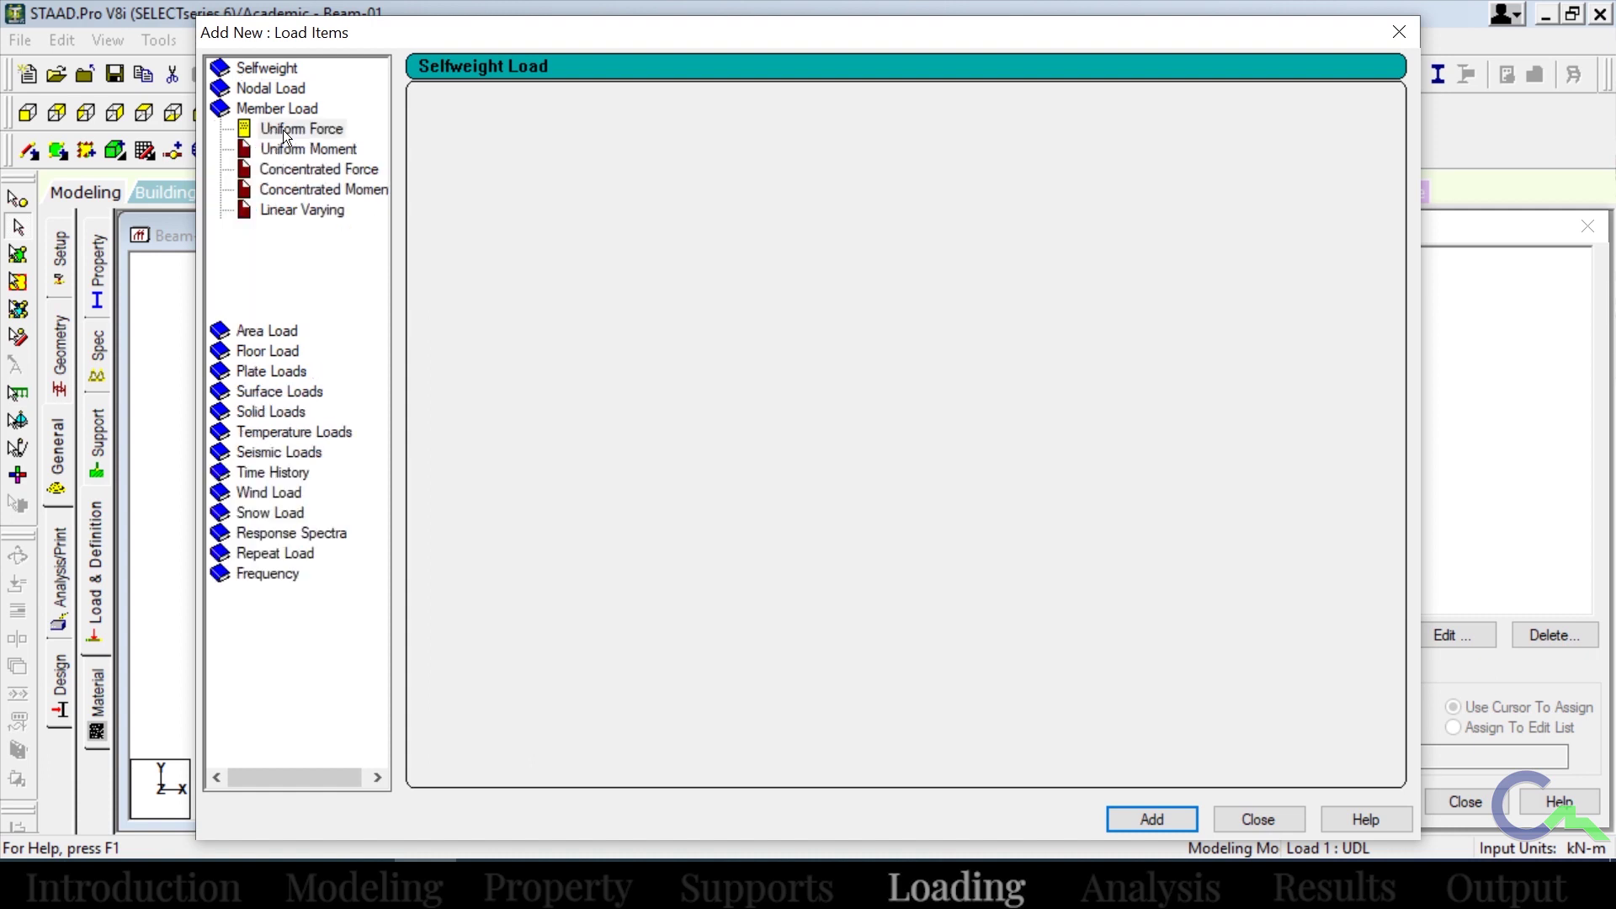
{"action": "left_click", "coordinate": [283, 130]}
{"action": "left_click", "coordinate": [679, 174]}
{"action": "left_click_drag", "start_coordinate": [679, 174], "coordinate": [637, 170]}
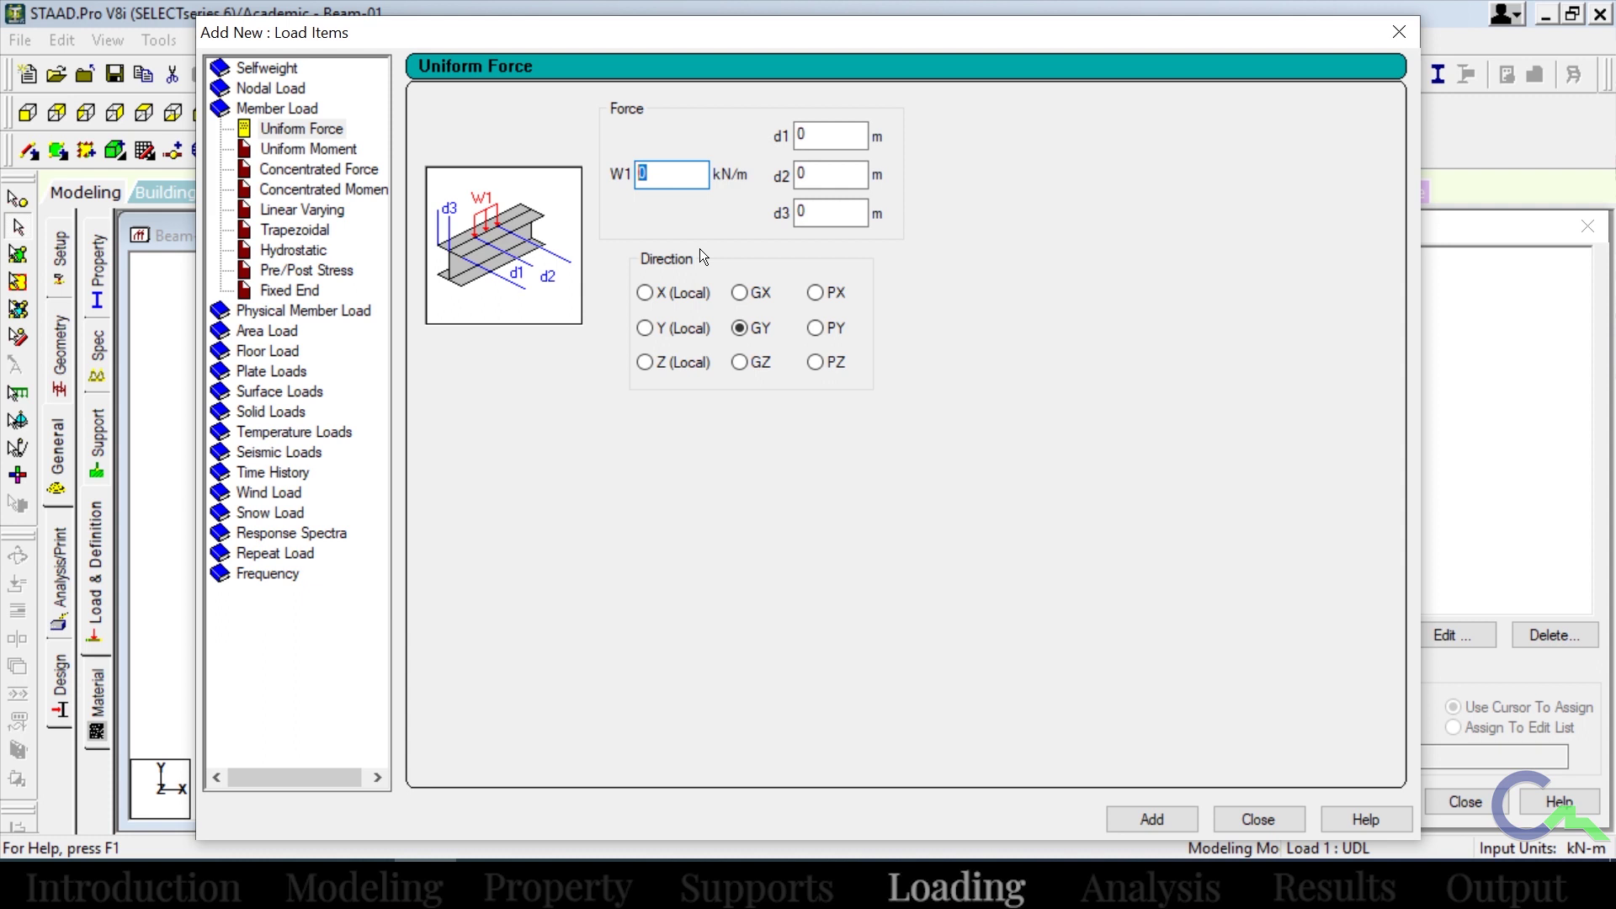
{"action": "type", "text": "-40"}
{"action": "left_click", "coordinate": [1147, 817]}
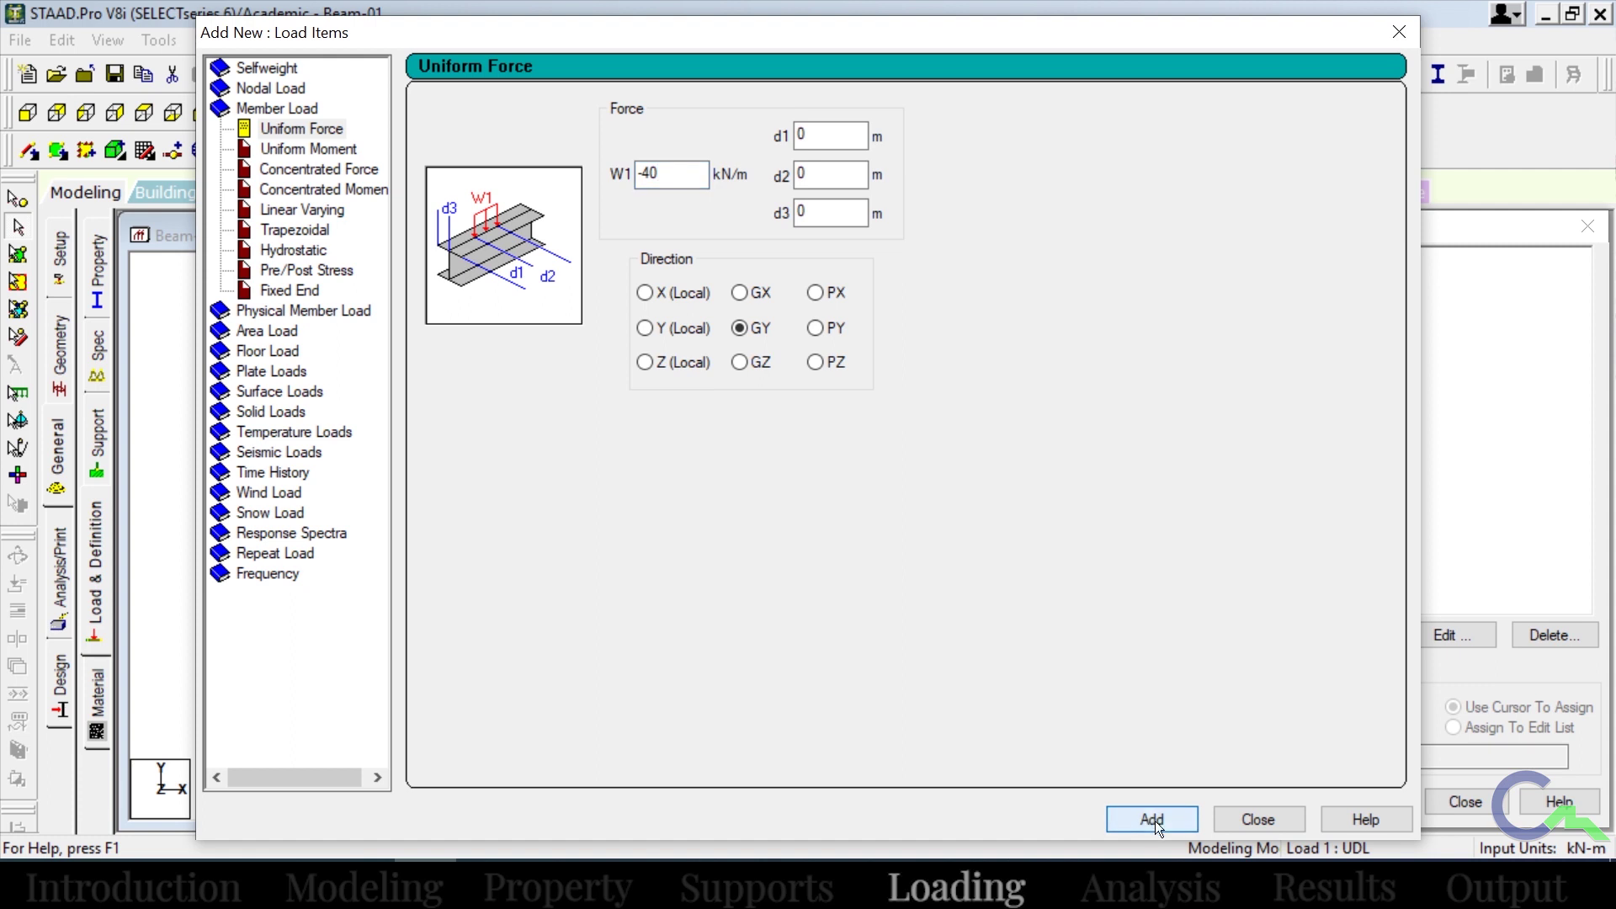
{"action": "left_click", "coordinate": [1240, 816]}
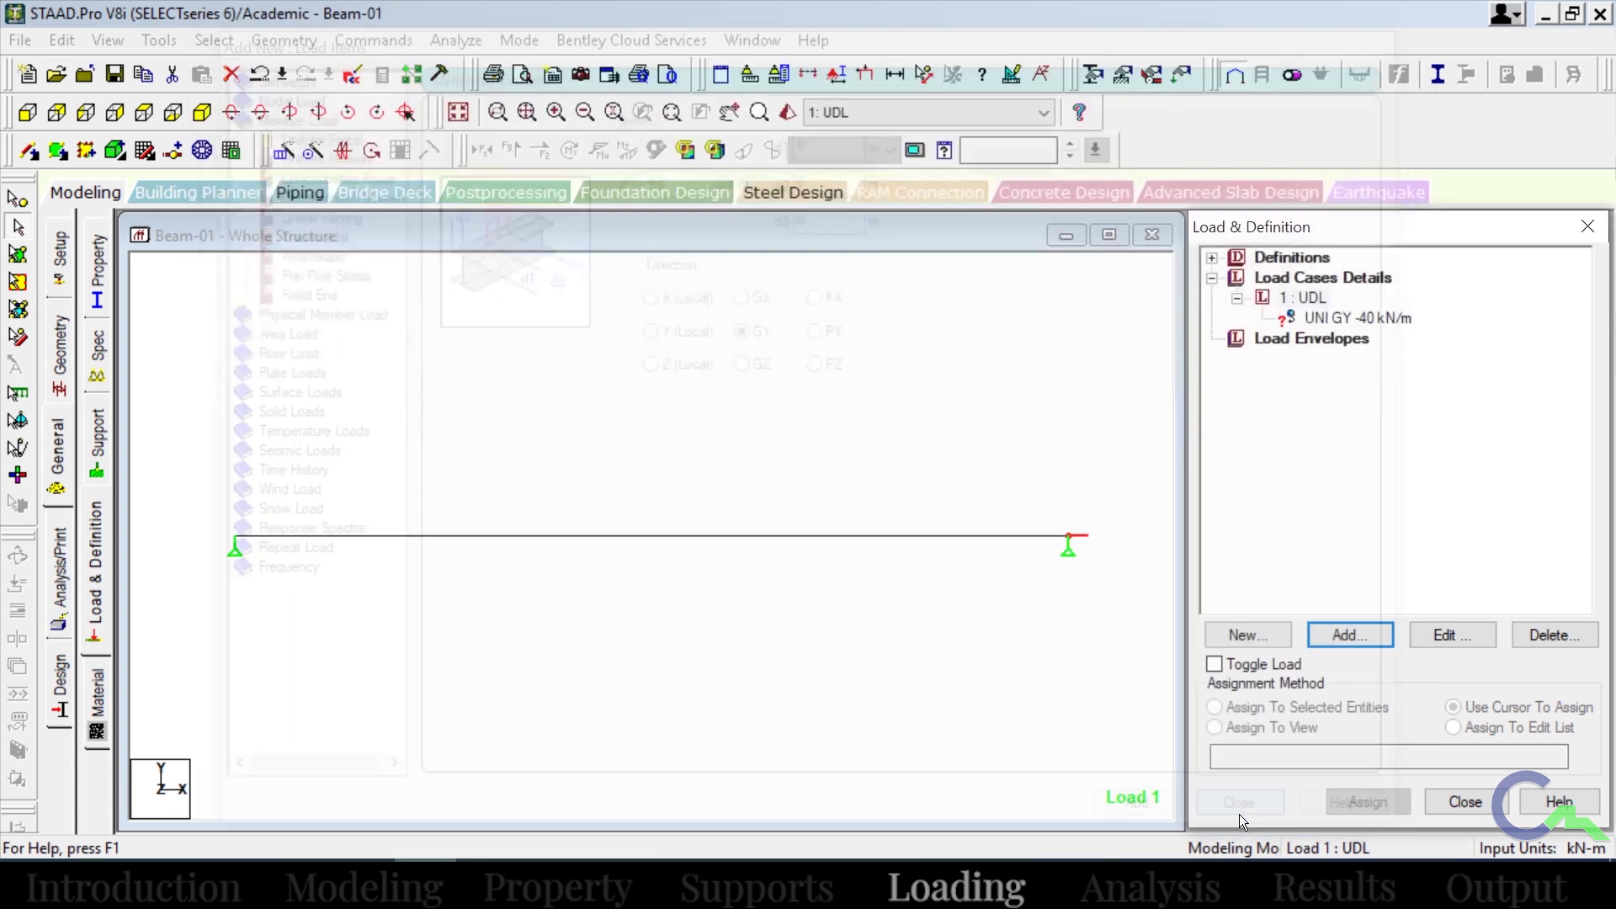
Assign the -40 kN/m uniform load to the beam using the cursor method and display its load value.
{"action": "left_click", "coordinate": [1335, 318]}
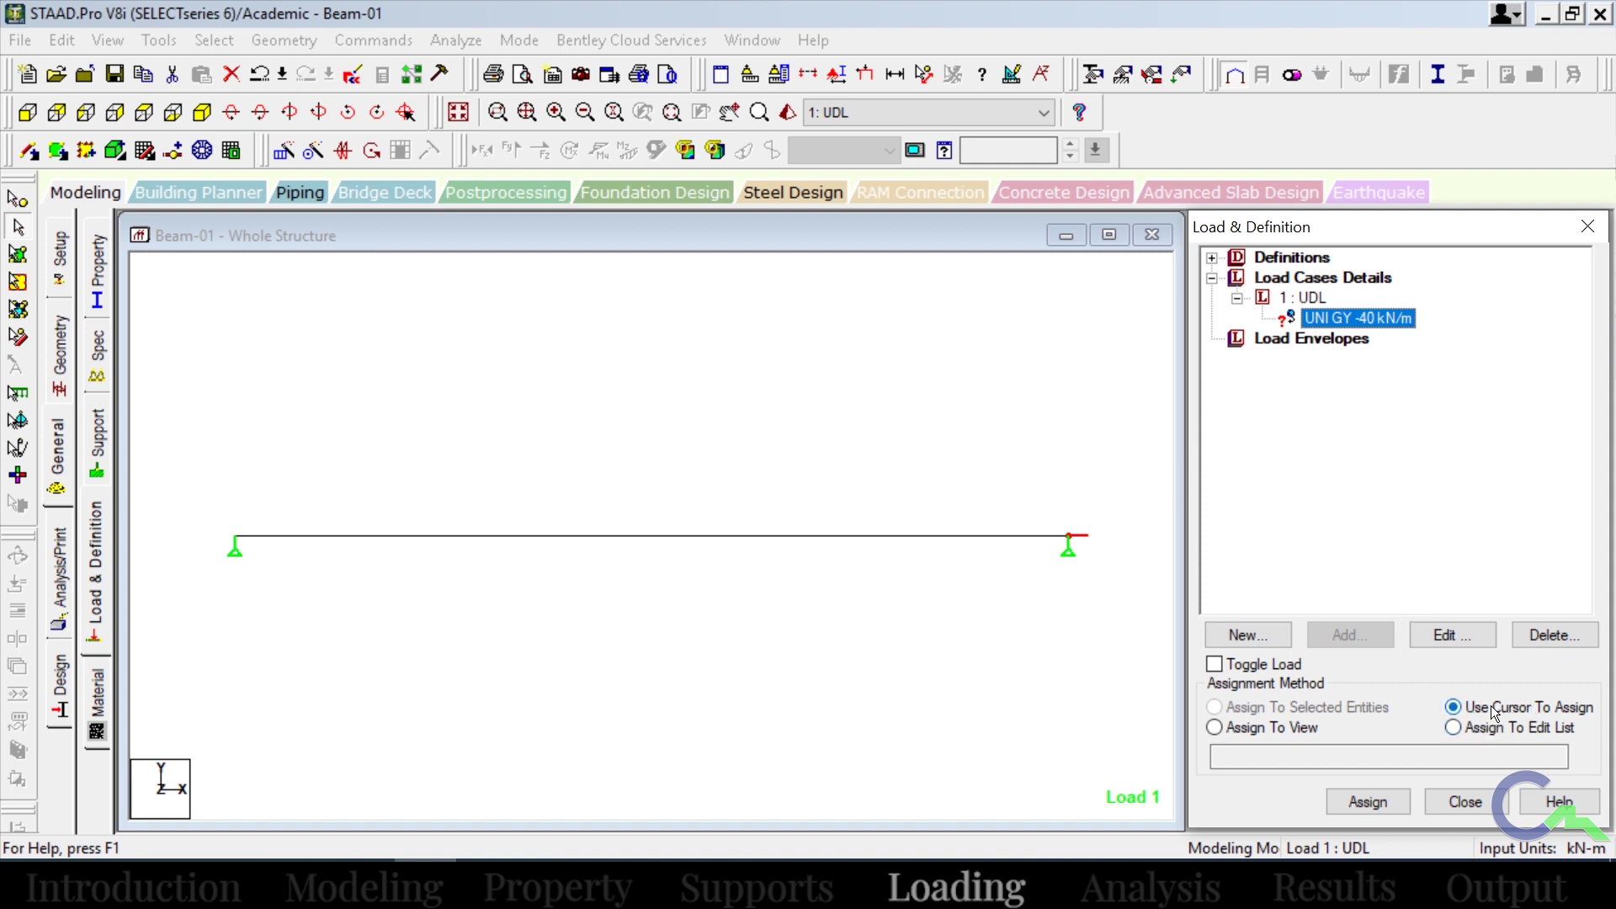
{"action": "left_click", "coordinate": [1366, 802]}
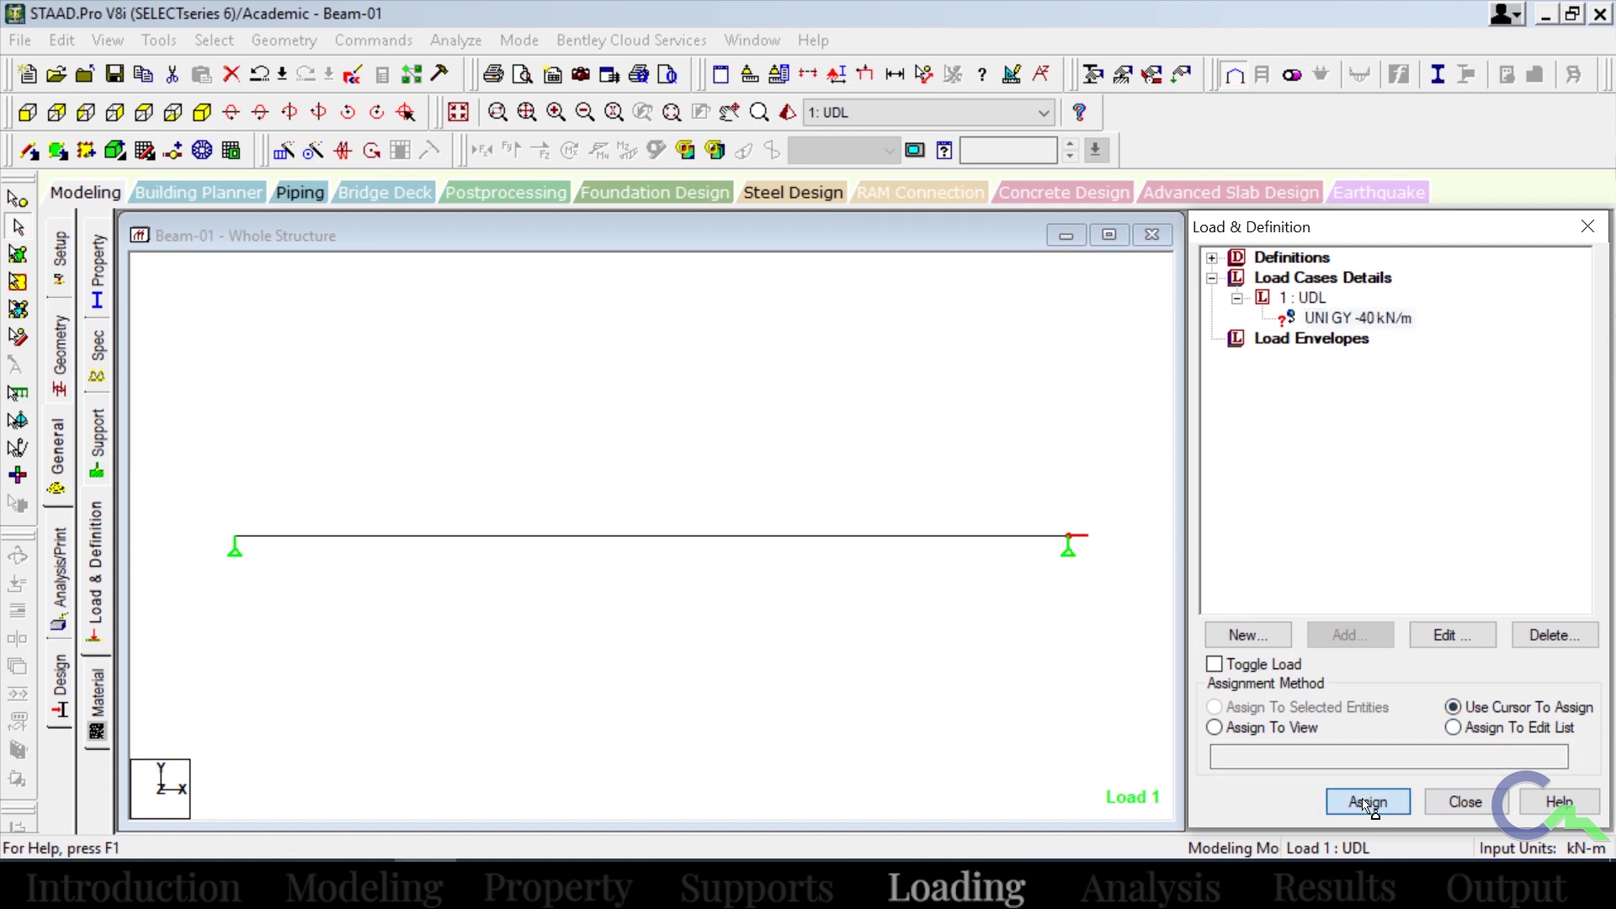
{"action": "left_click", "coordinate": [845, 544]}
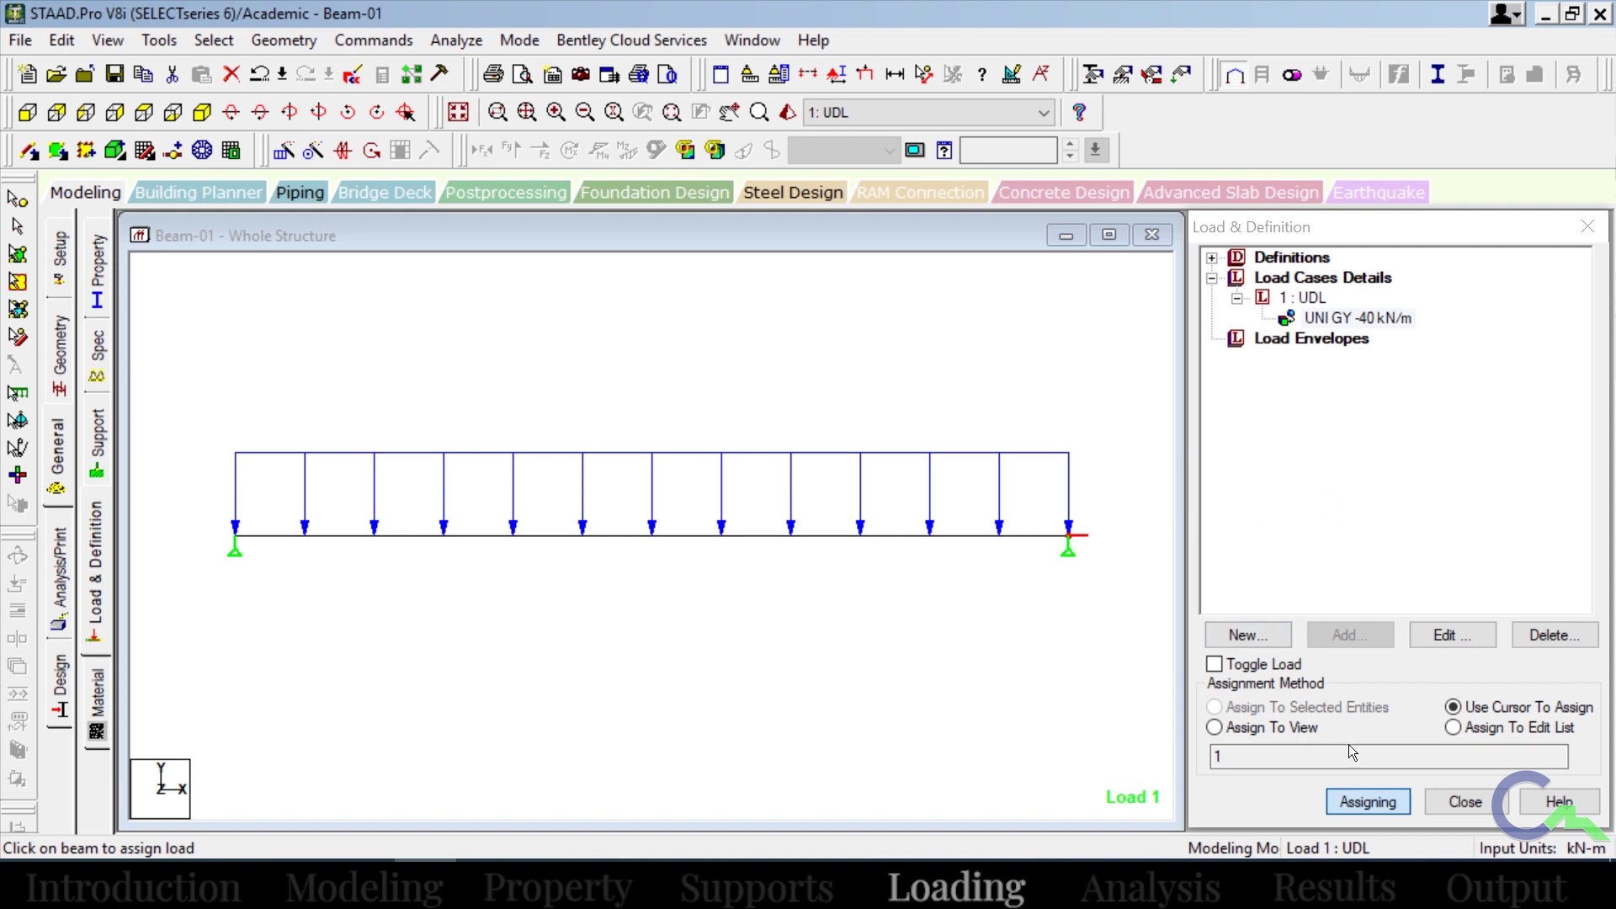
{"action": "left_click", "coordinate": [1368, 801]}
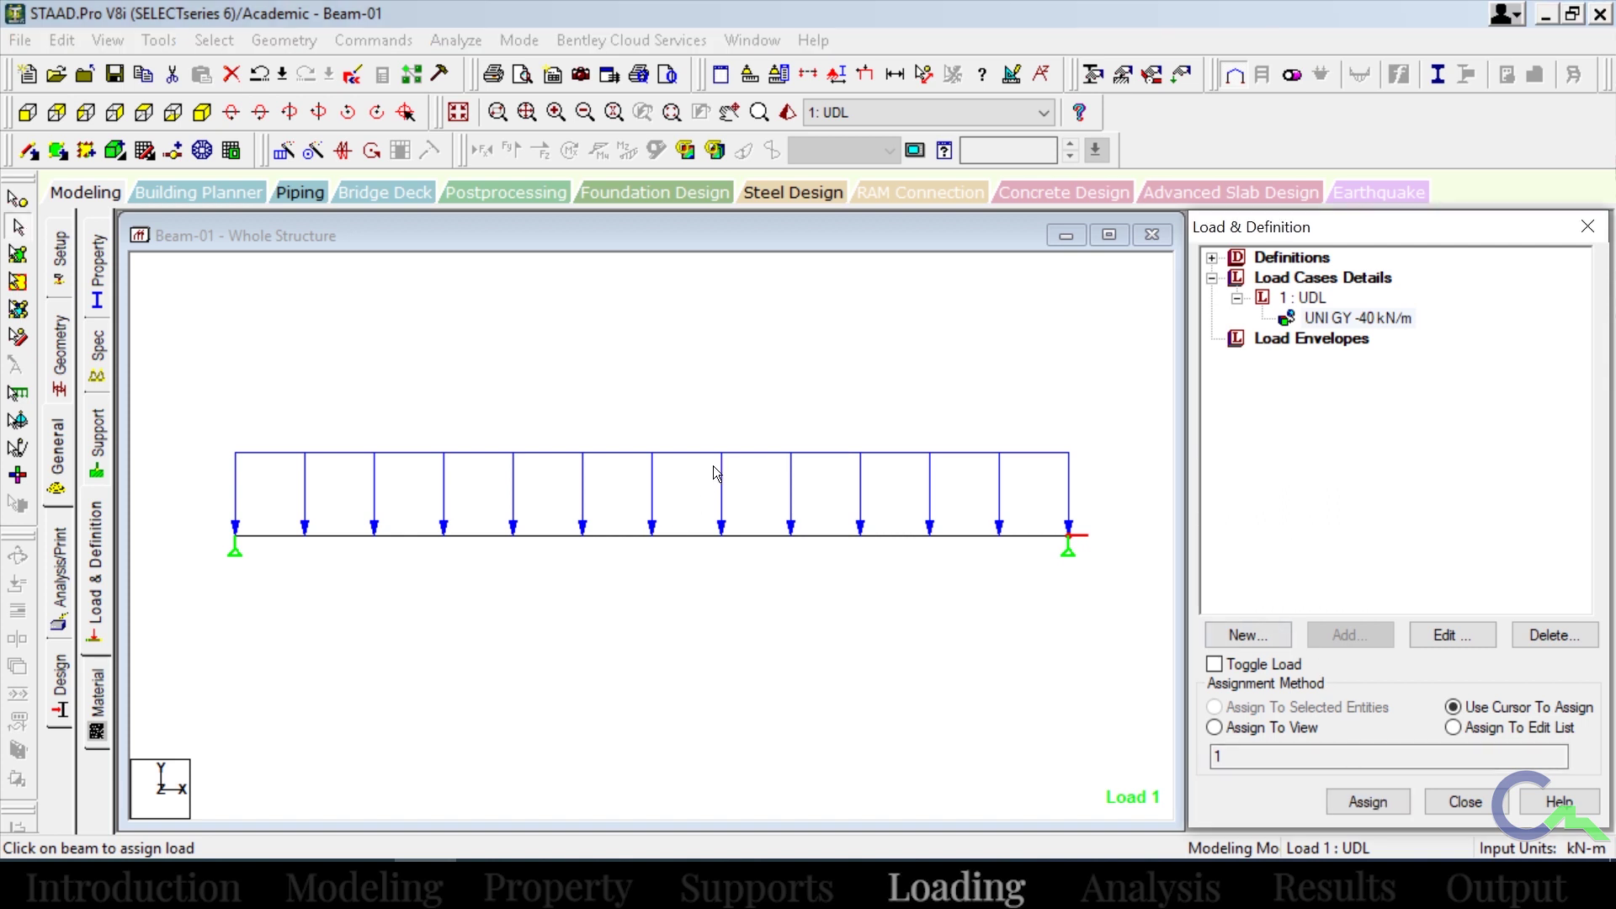
{"action": "left_click", "coordinate": [867, 75]}
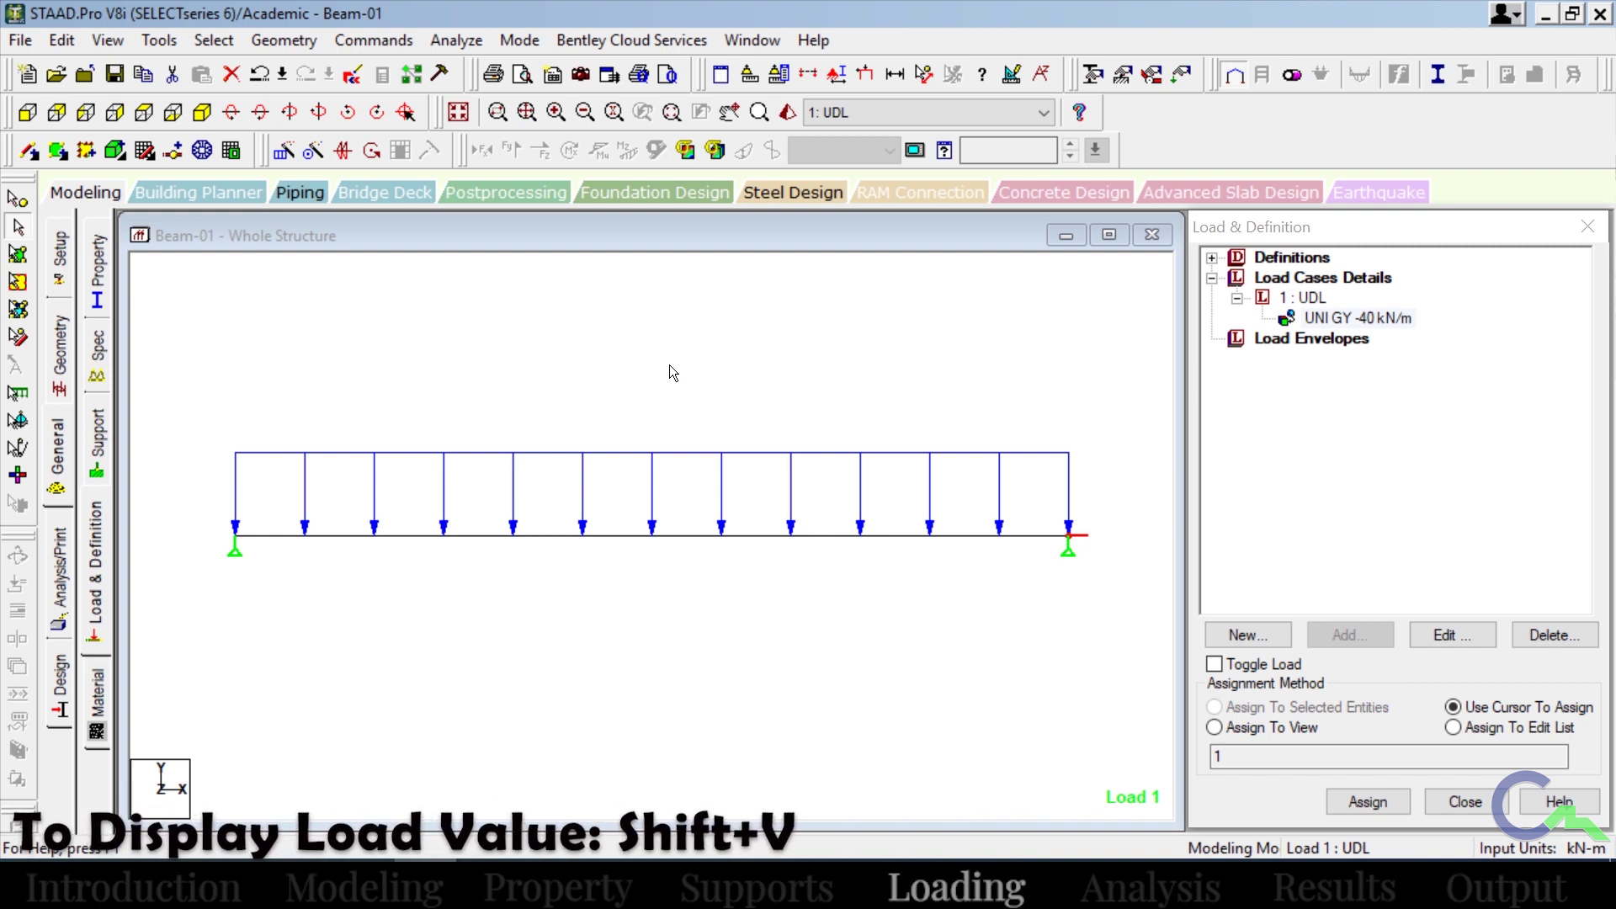
{"action": "key", "text": "shift+v"}
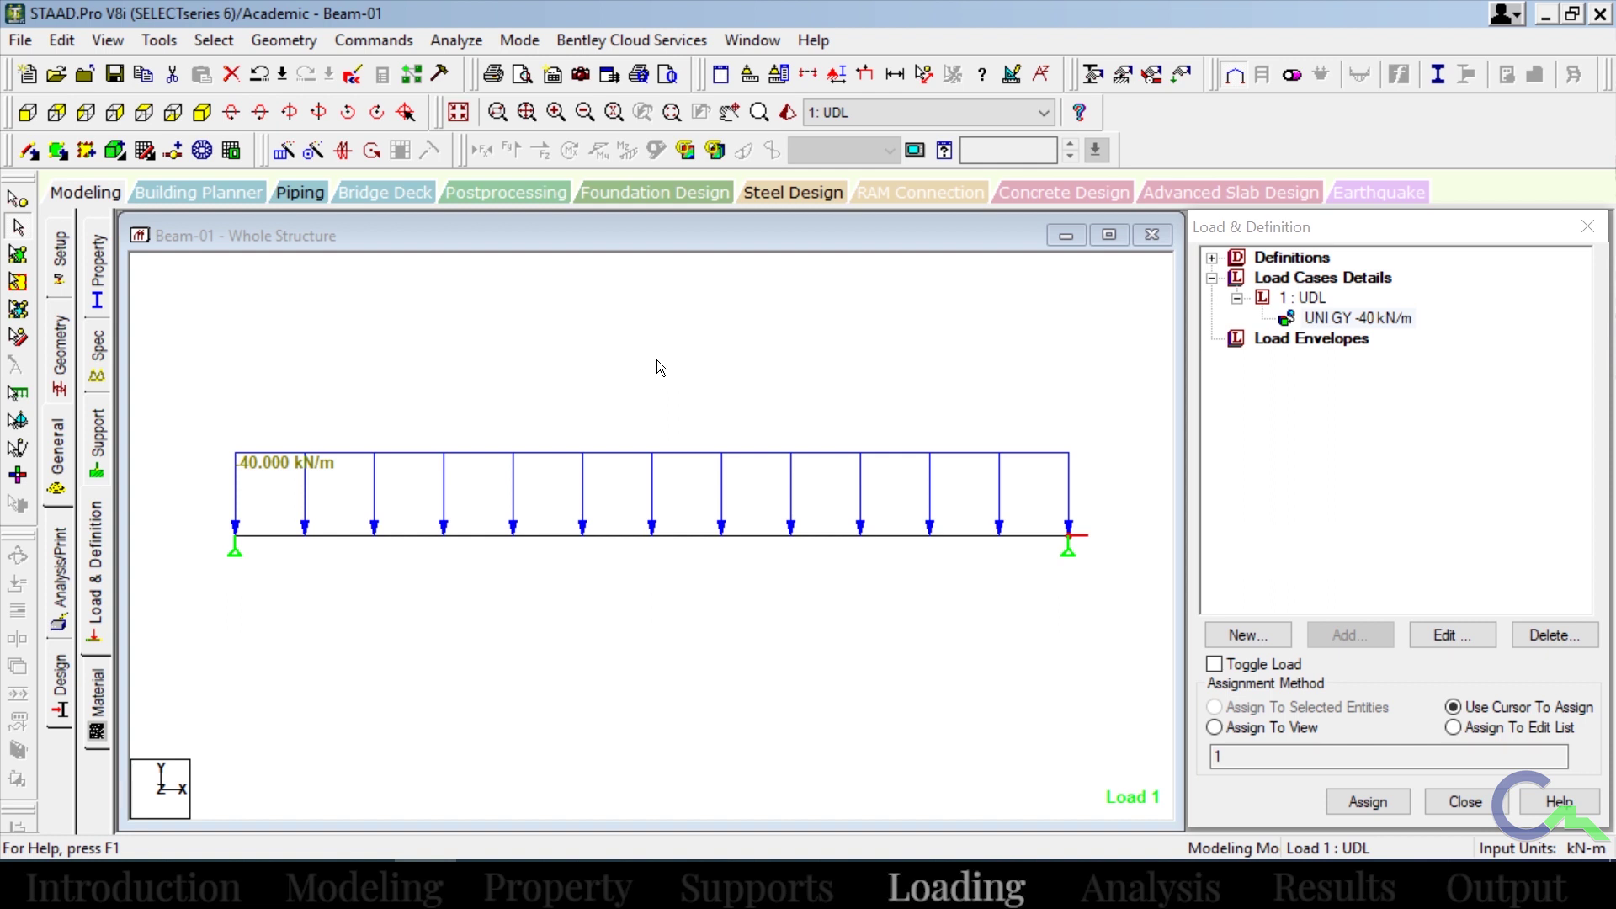
Add a Perform Analysis command with the print option All.
{"action": "left_click", "coordinate": [411, 40]}
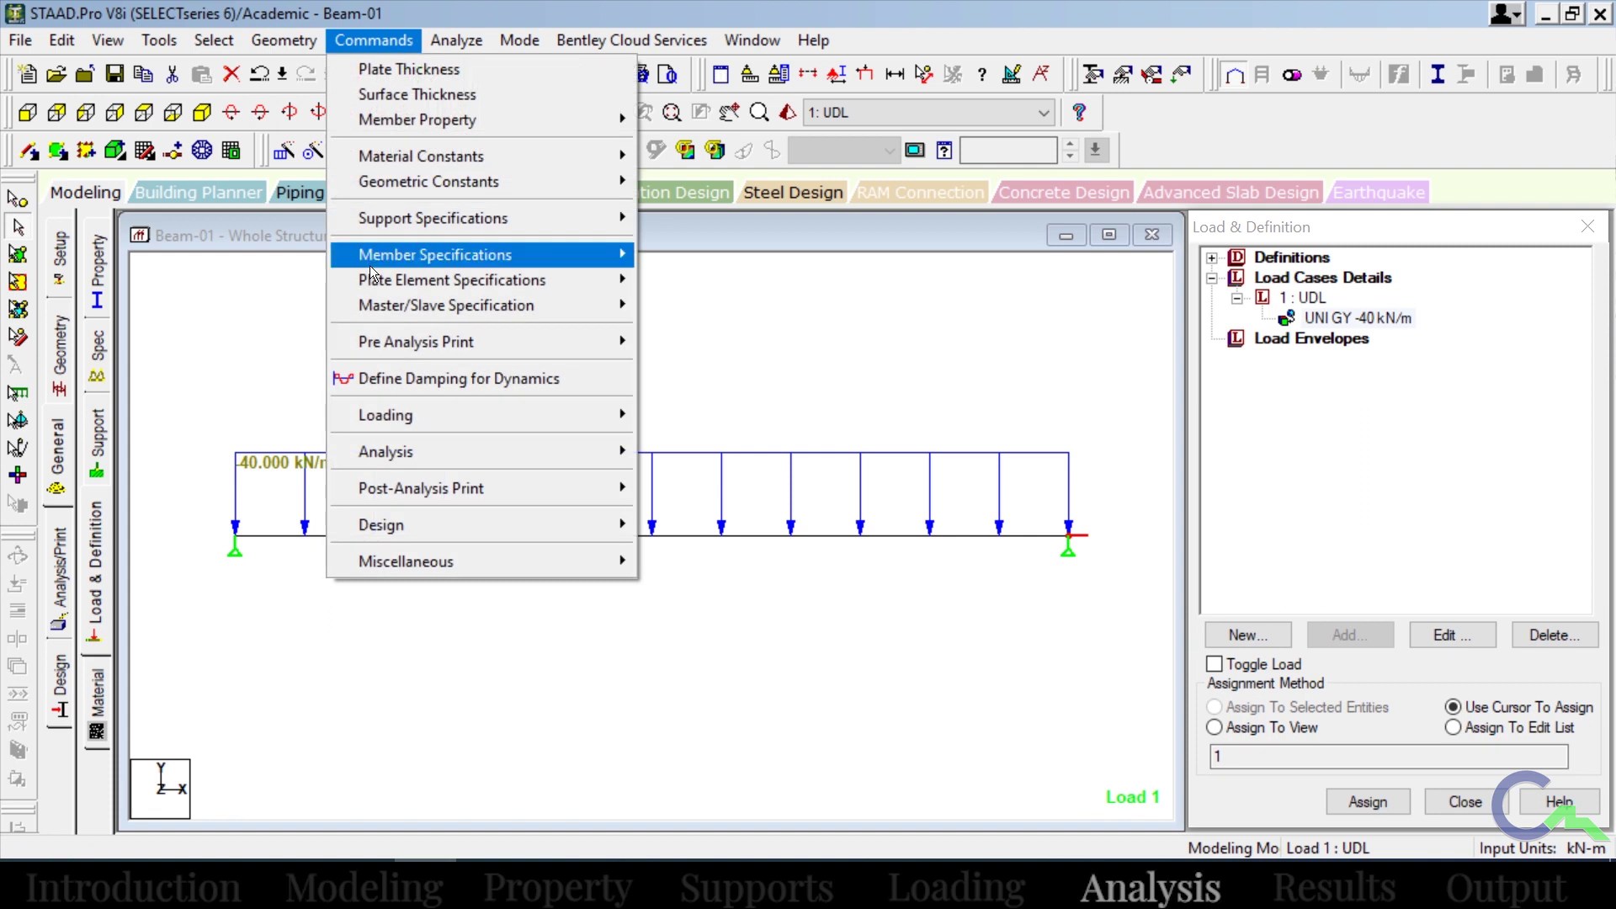
{"action": "mouse_move", "coordinate": [455, 447]}
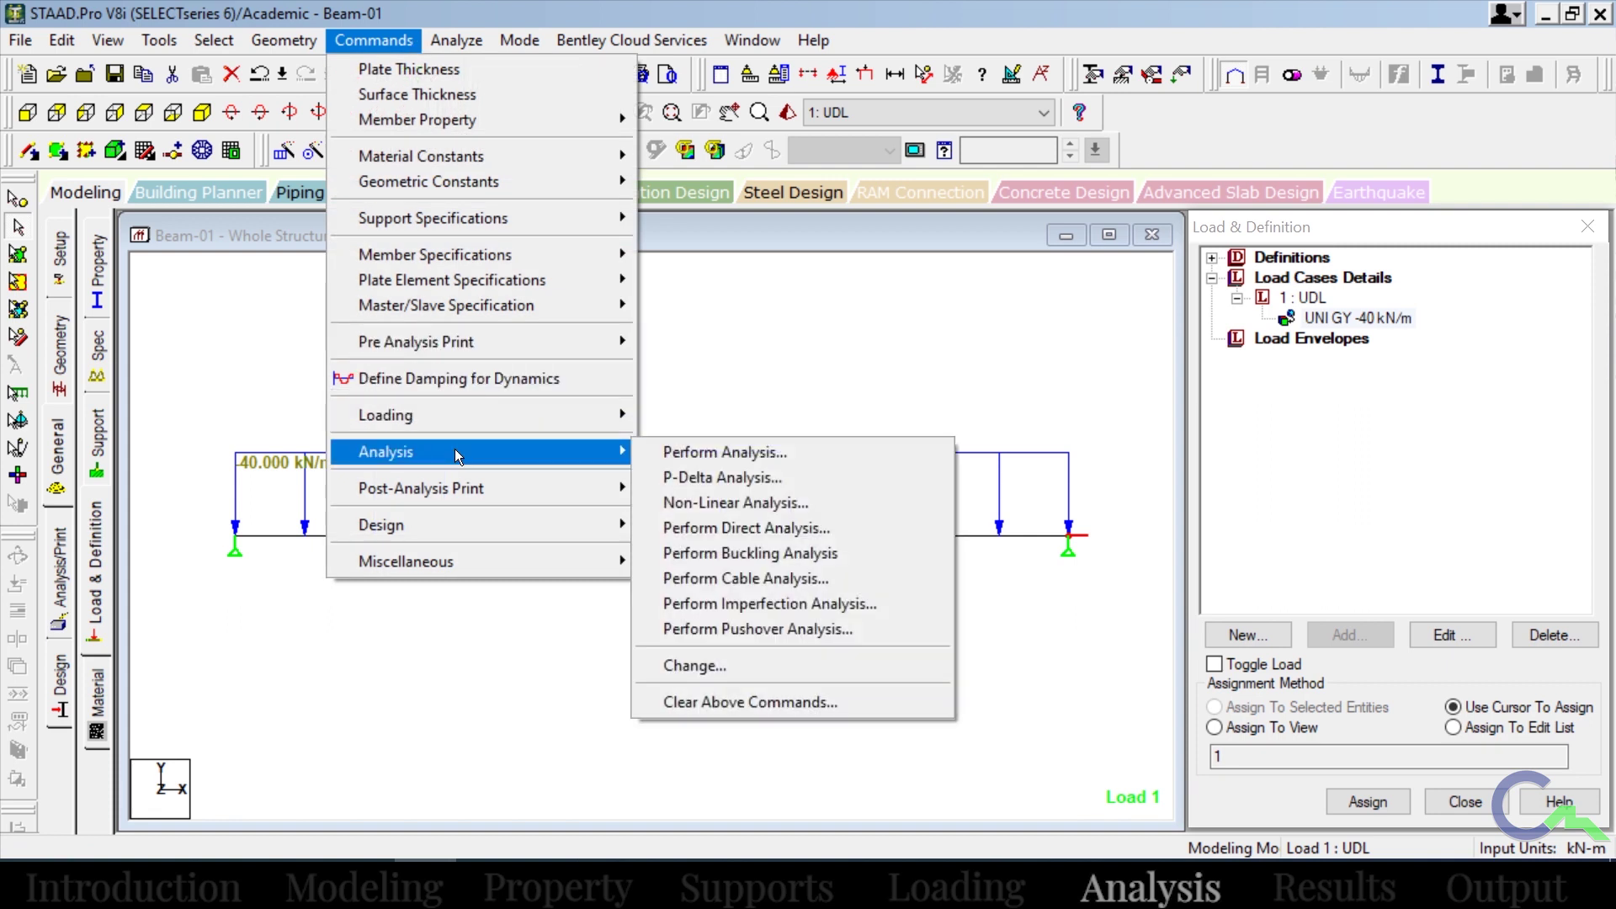
{"action": "left_click", "coordinate": [684, 455]}
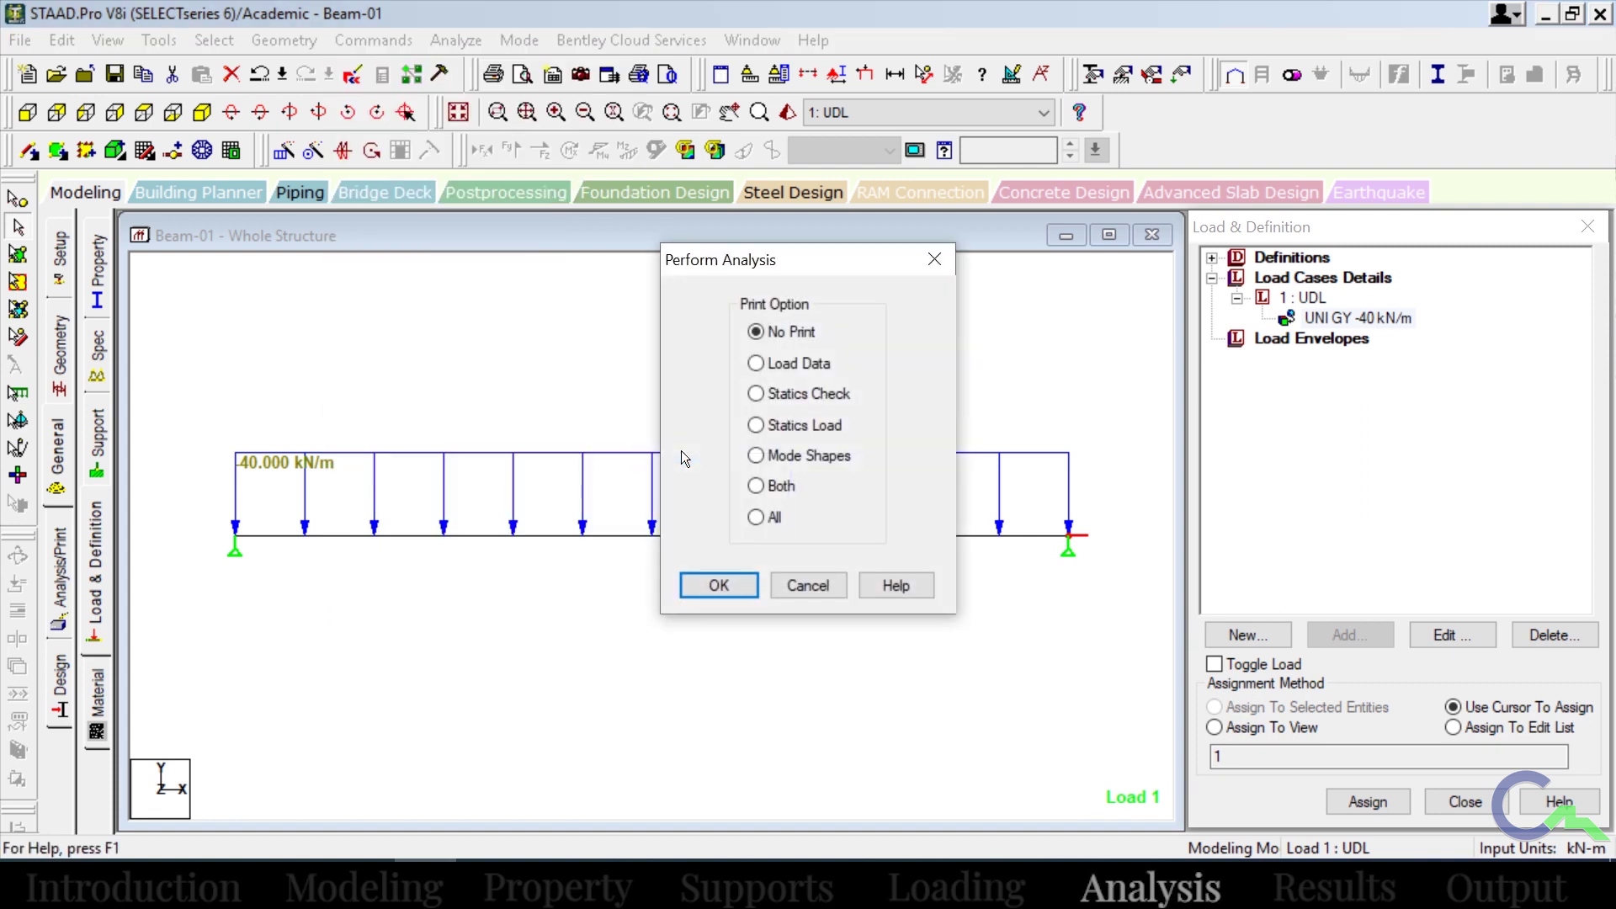
{"action": "left_click", "coordinate": [760, 518]}
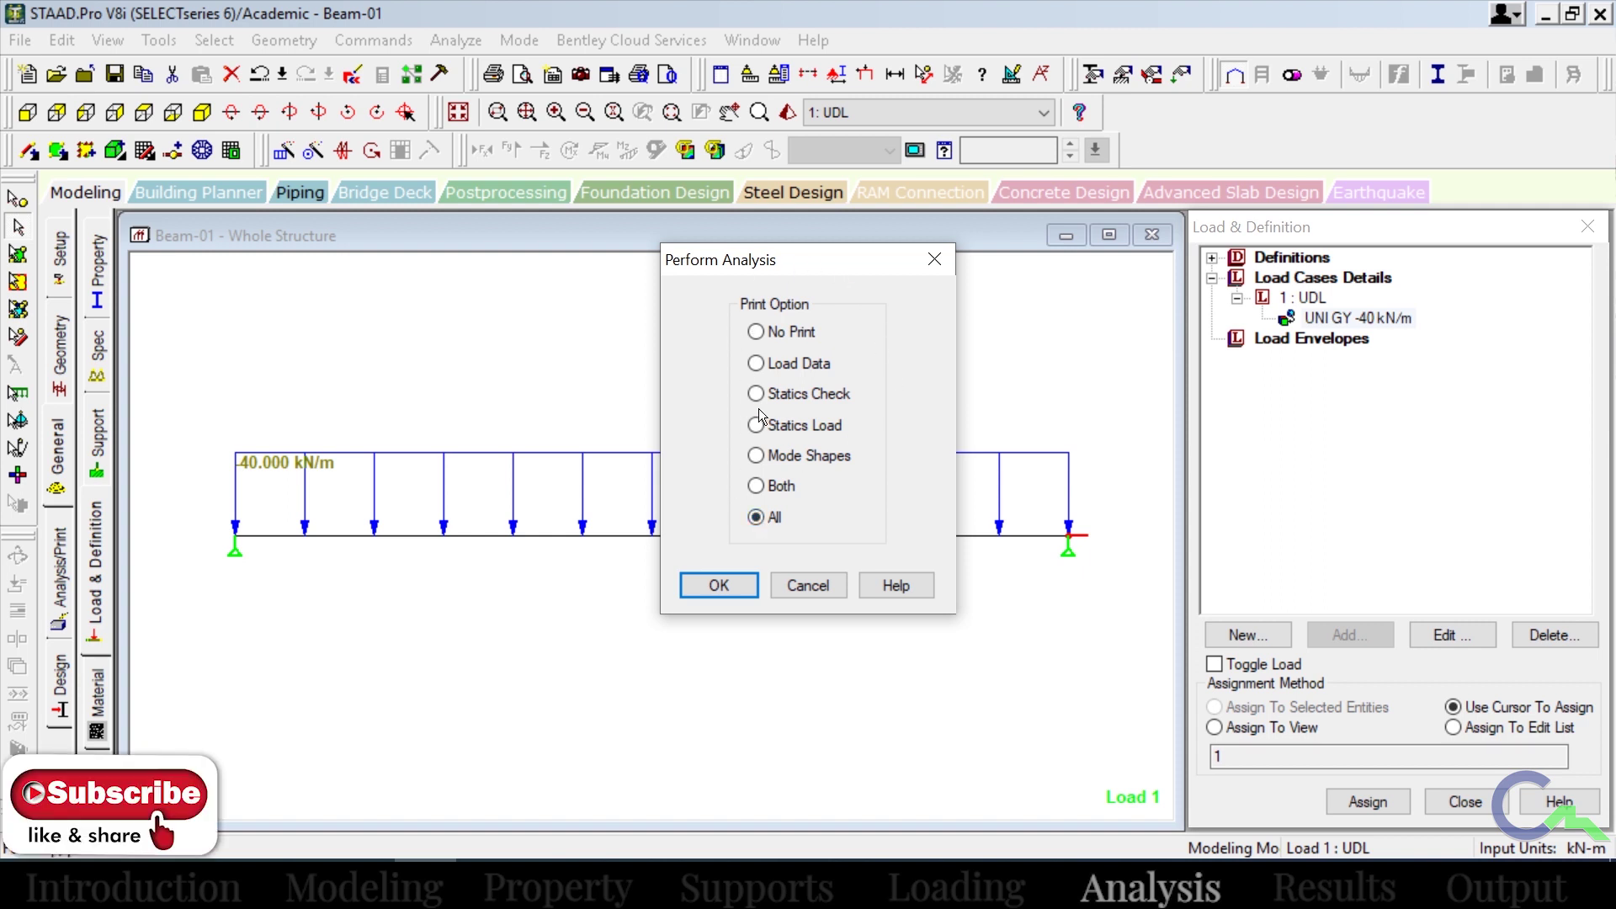
{"action": "left_click", "coordinate": [739, 579]}
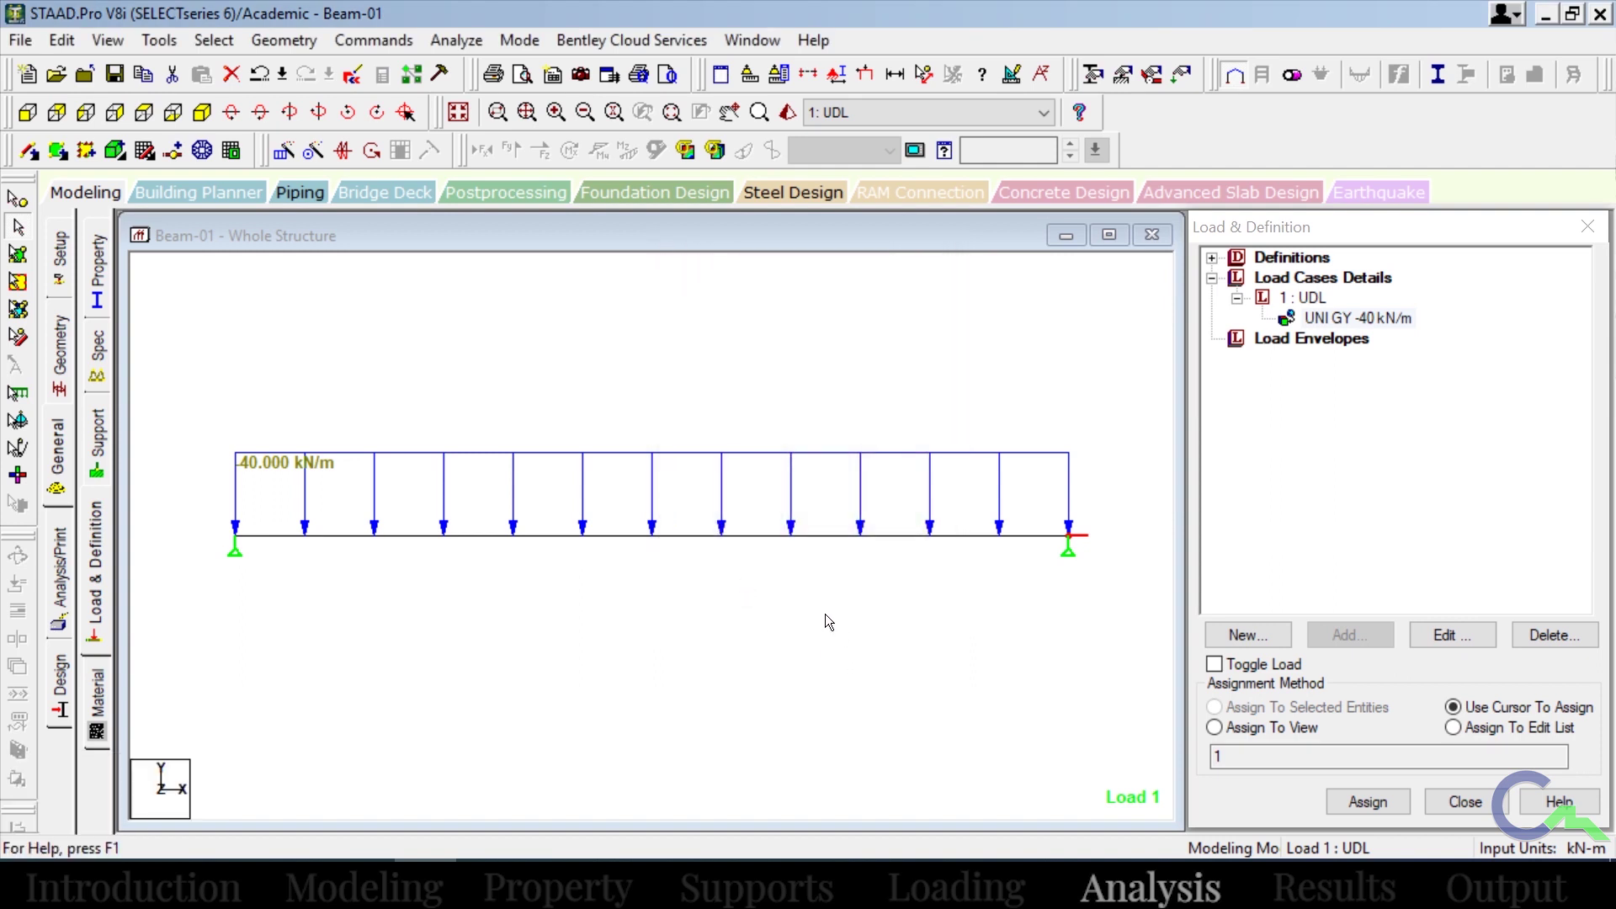
Run the analysis, saving the modified structure, and continue to Post Processing Mode.
{"action": "left_click", "coordinate": [478, 43]}
{"action": "left_click", "coordinate": [487, 70]}
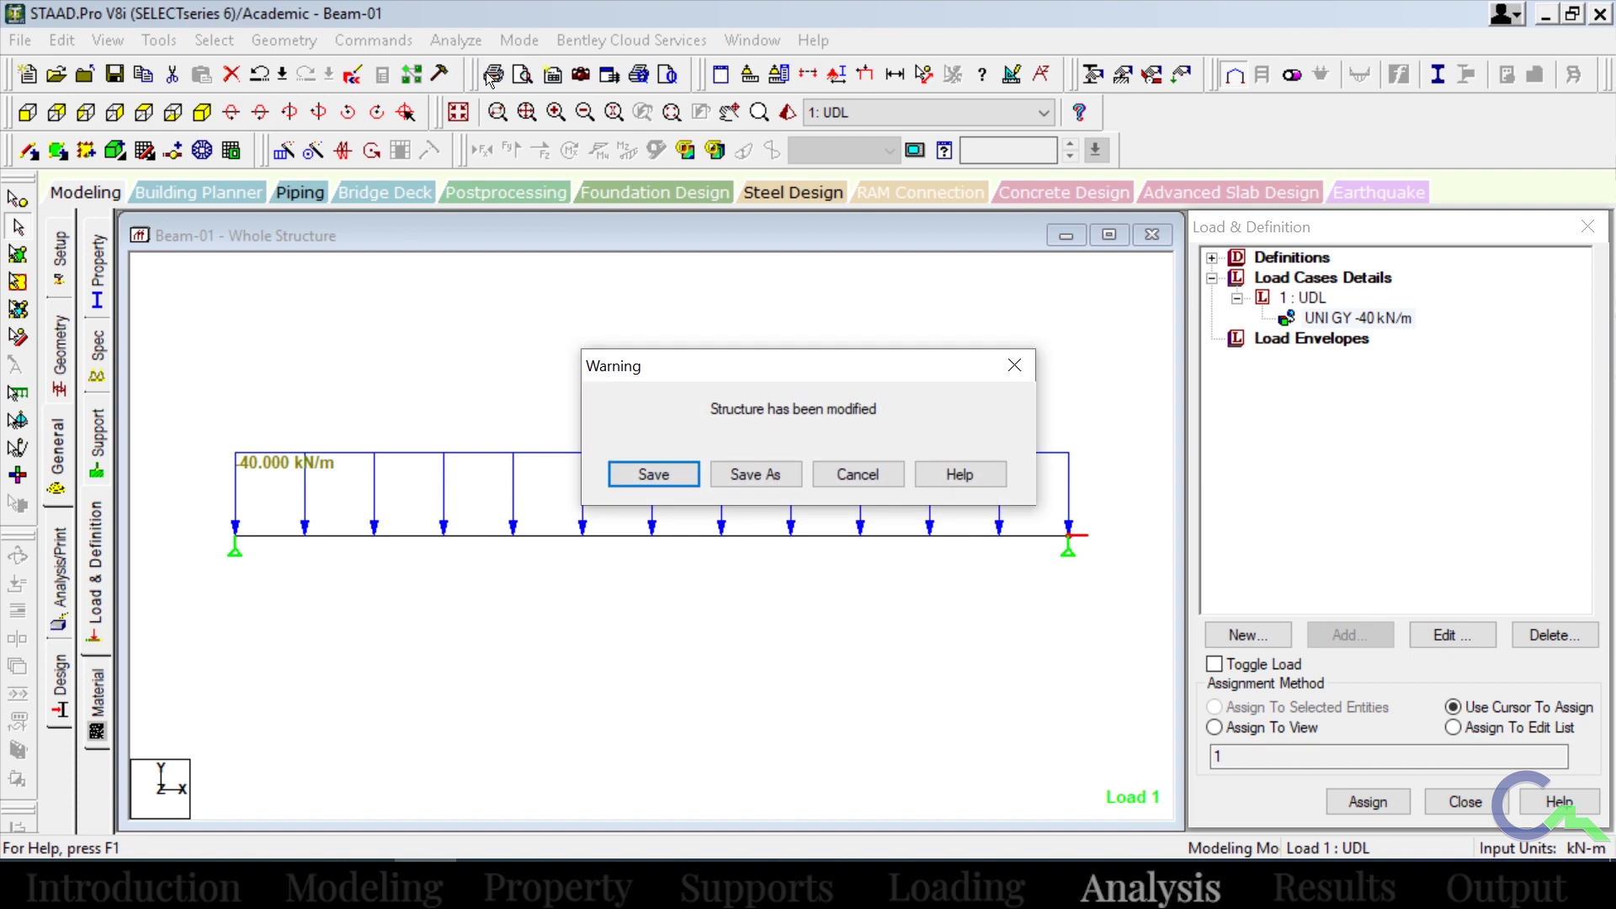
{"action": "left_click", "coordinate": [655, 478]}
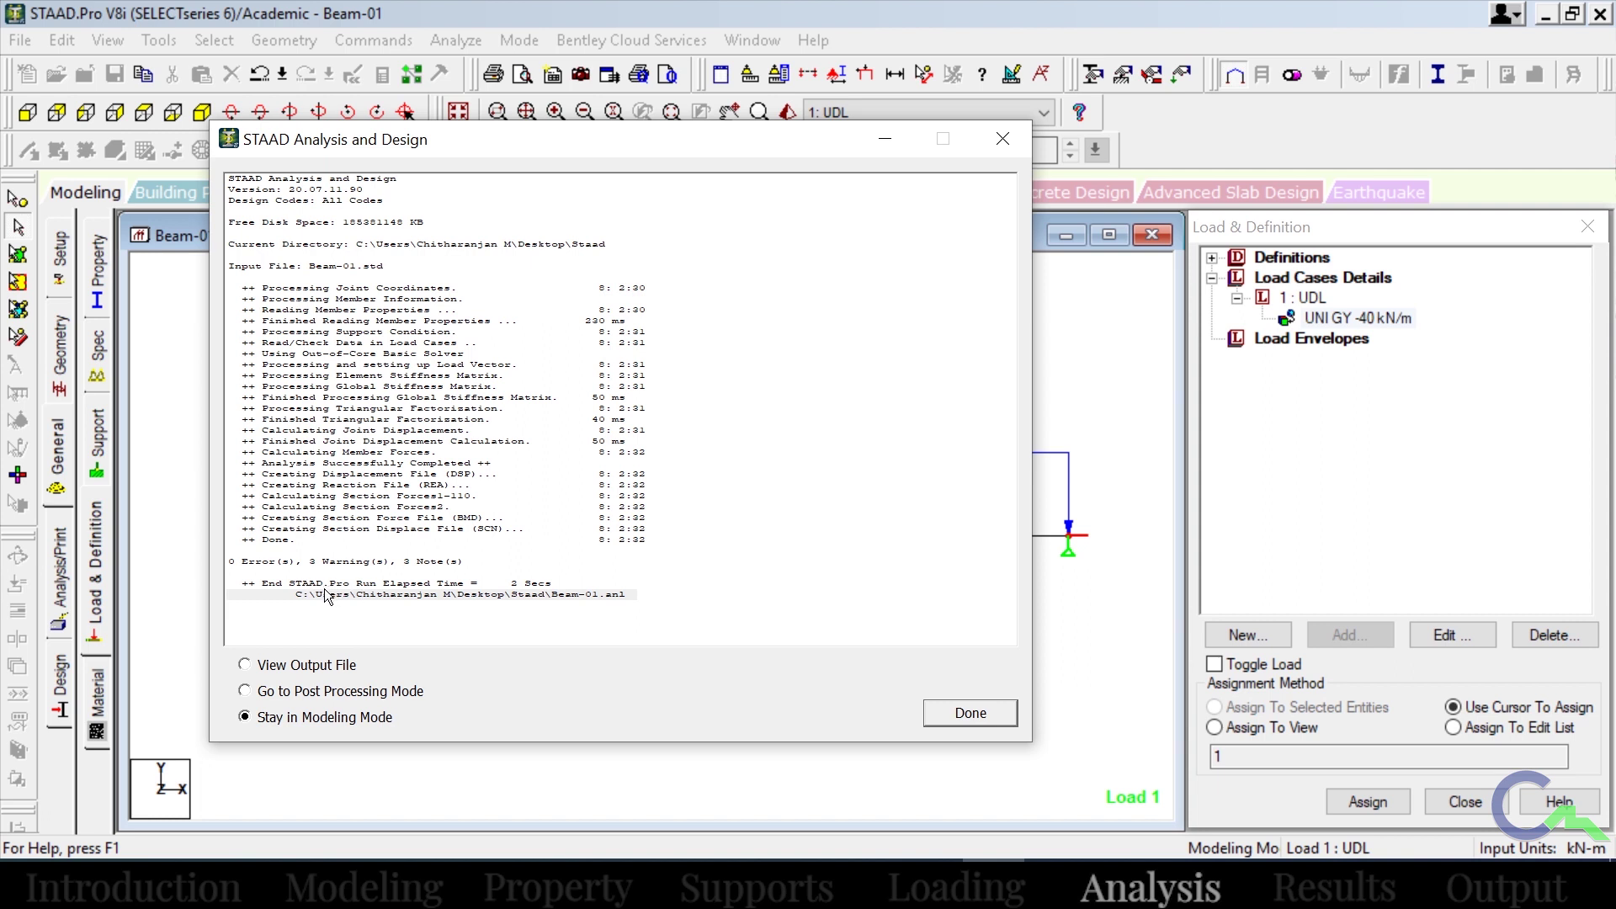
{"action": "left_click", "coordinate": [244, 691]}
{"action": "left_click", "coordinate": [956, 717]}
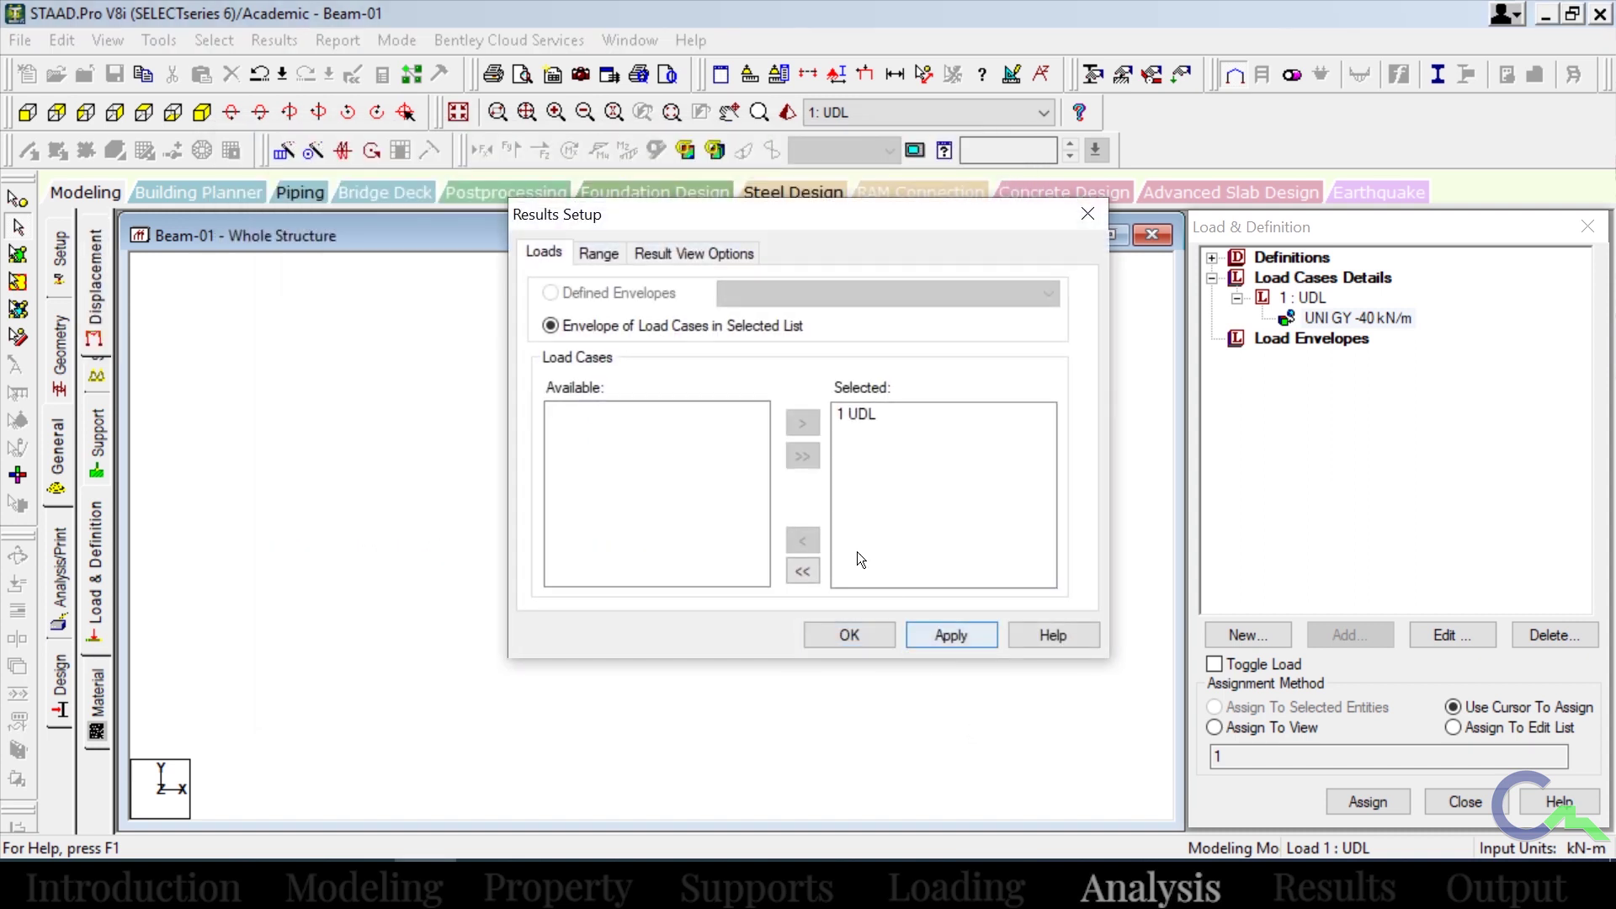
Enable automatic scaling in the result view options, including mode shape, shear and bending, and apply the results setup.
{"action": "left_click", "coordinate": [694, 253]}
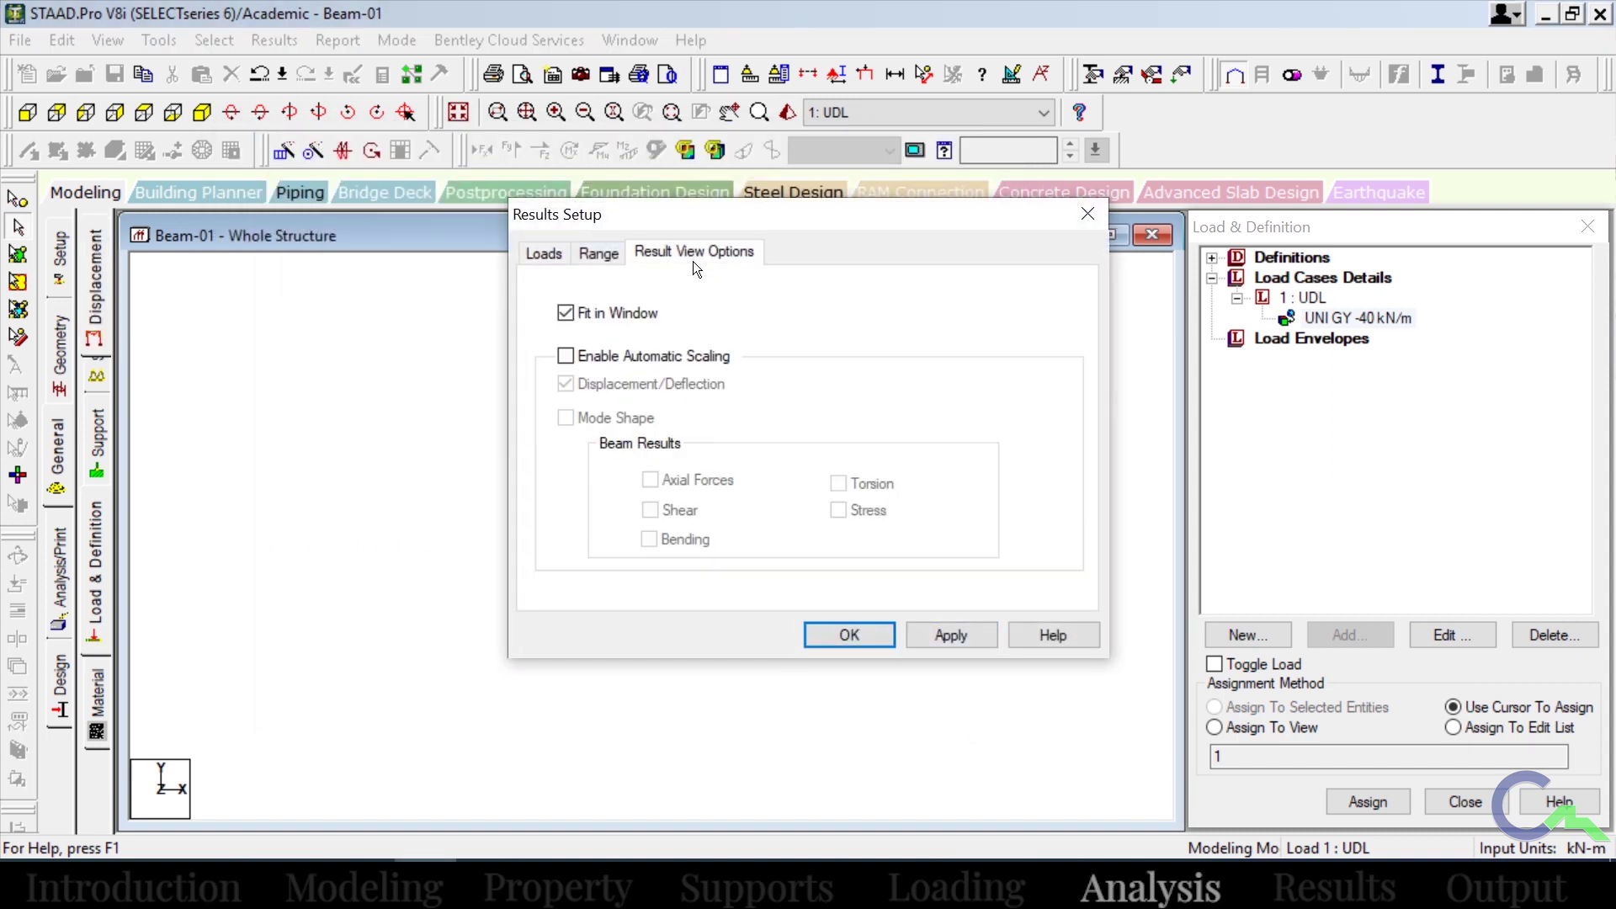
{"action": "left_click", "coordinate": [565, 355]}
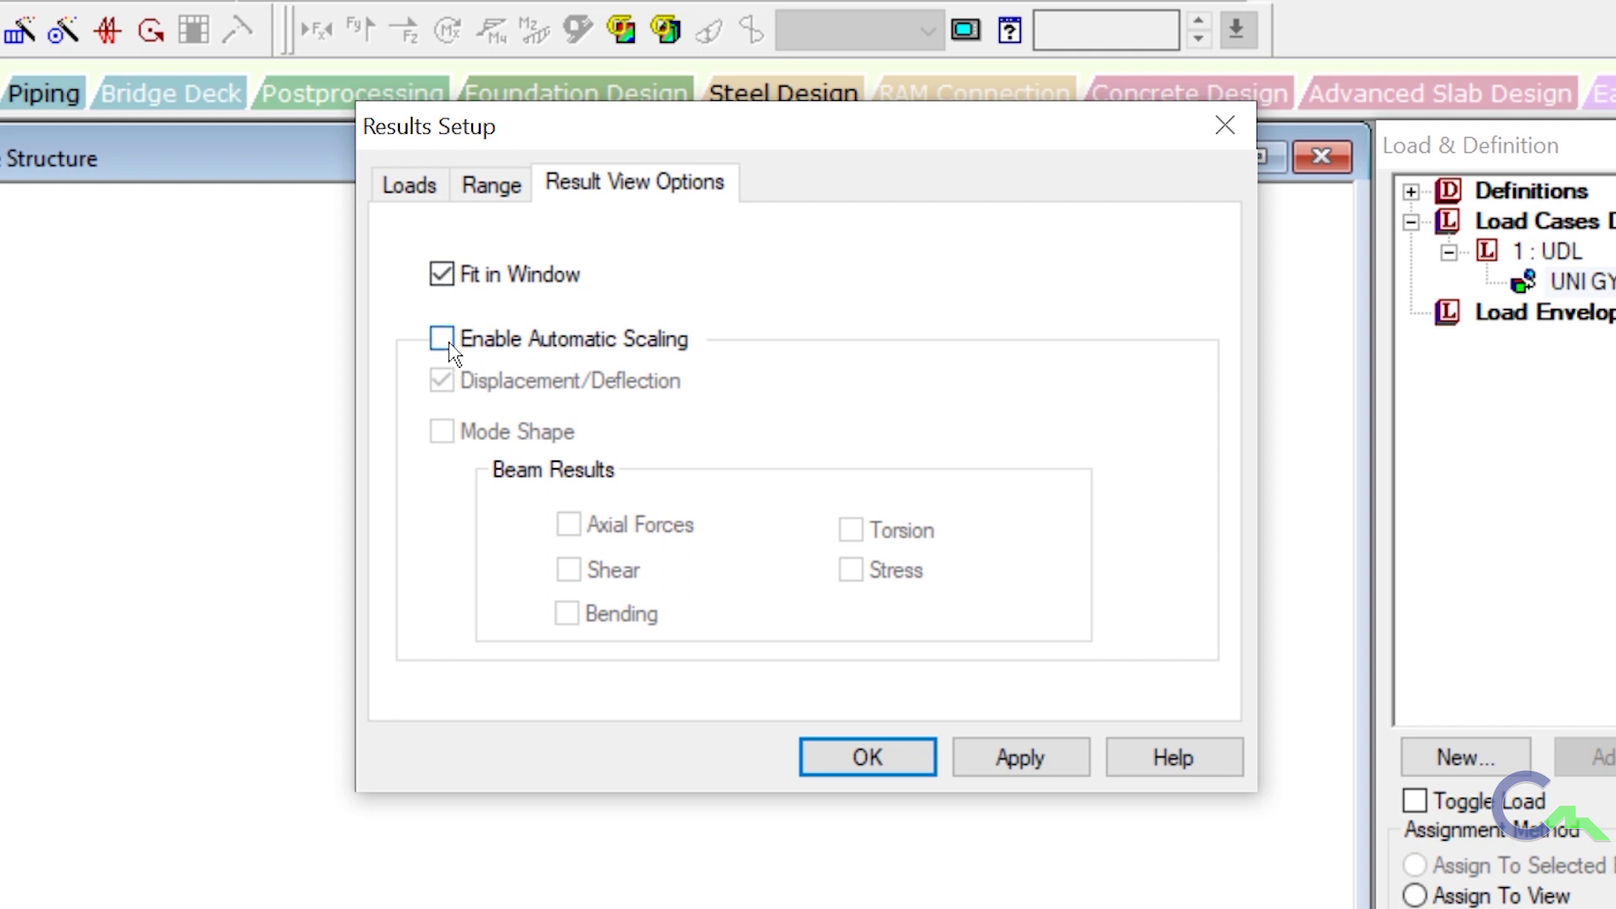
{"action": "left_click", "coordinate": [449, 347]}
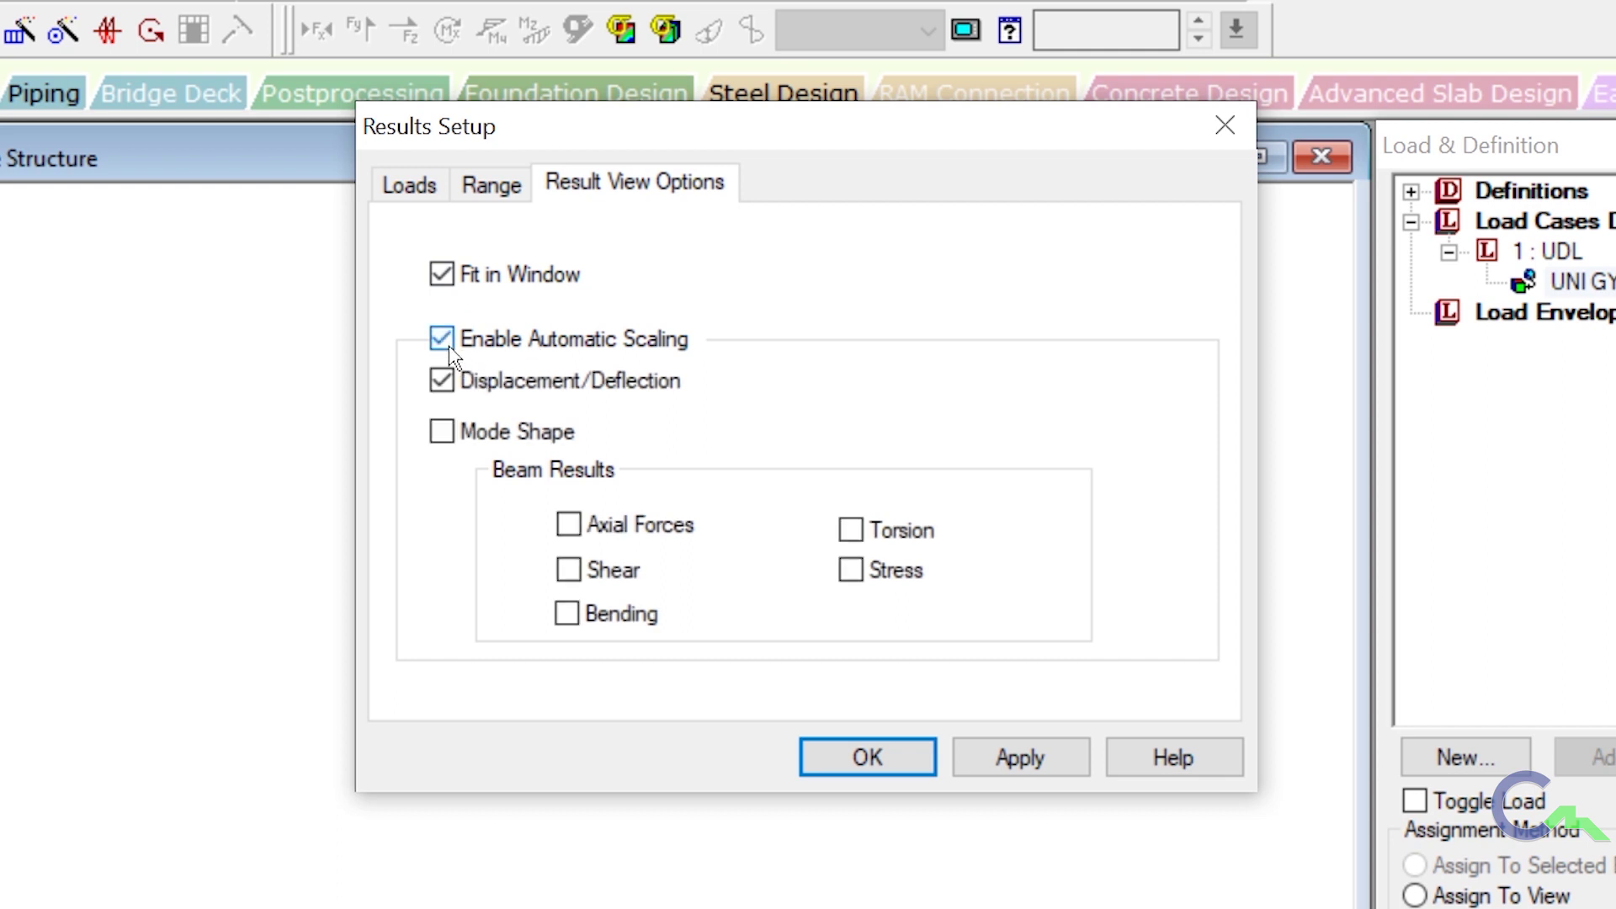
{"action": "left_click", "coordinate": [449, 433]}
{"action": "left_click", "coordinate": [570, 573]}
{"action": "left_click", "coordinate": [569, 615]}
{"action": "left_click", "coordinate": [987, 751]}
{"action": "left_click", "coordinate": [919, 760]}
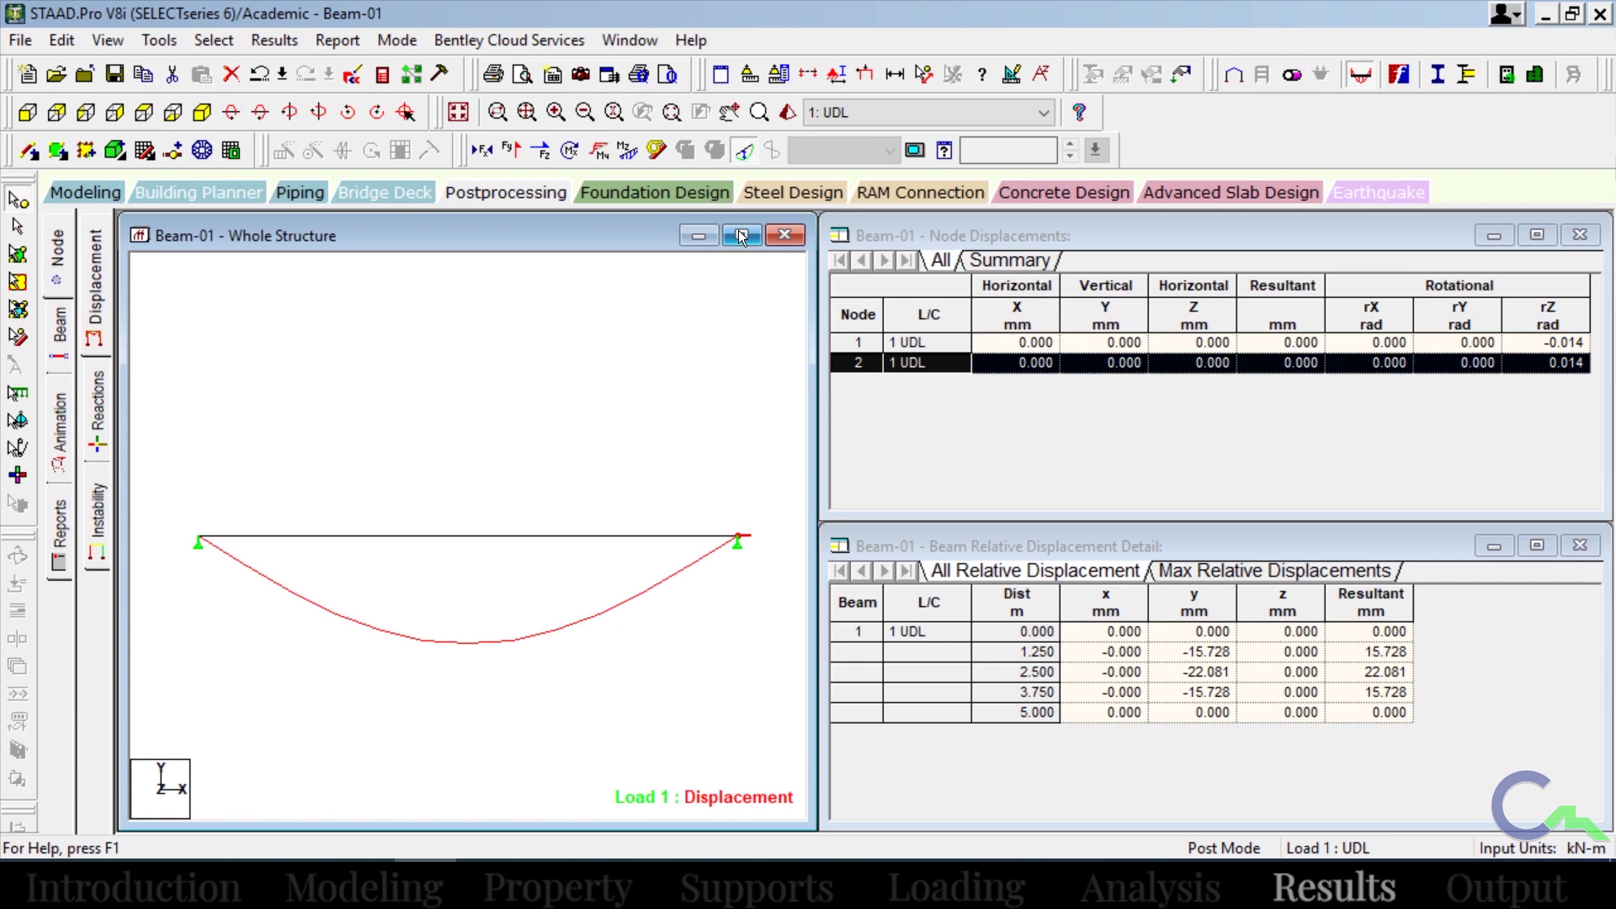
Maximize the whole structure view and hide the beam's displacement diagram.
{"action": "left_click", "coordinate": [741, 236]}
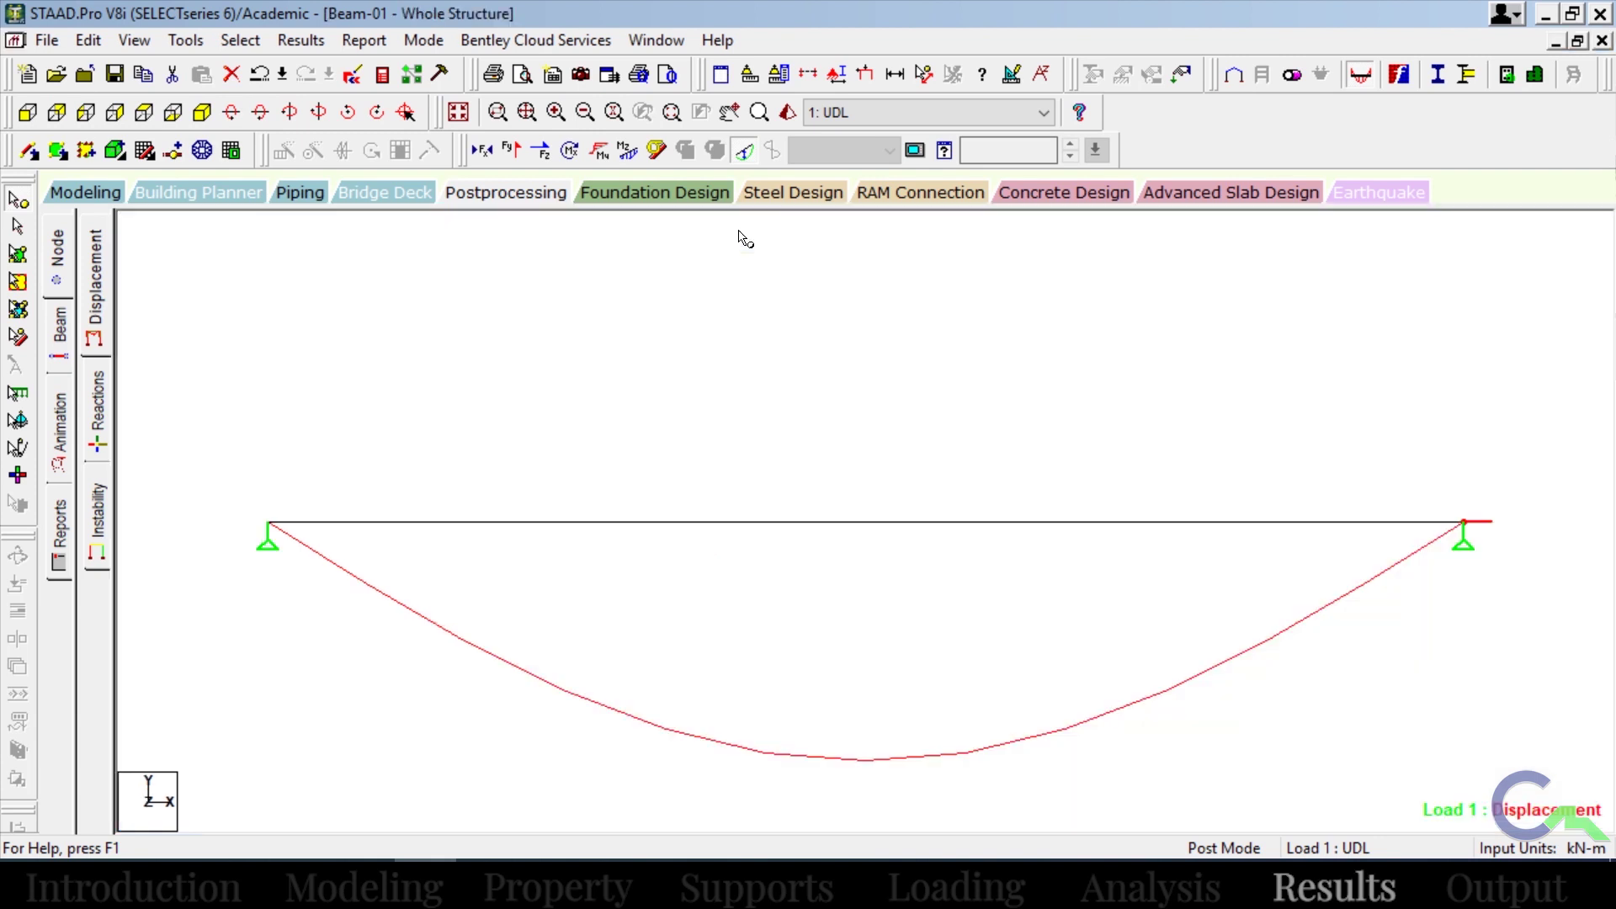
{"action": "left_click", "coordinate": [745, 154]}
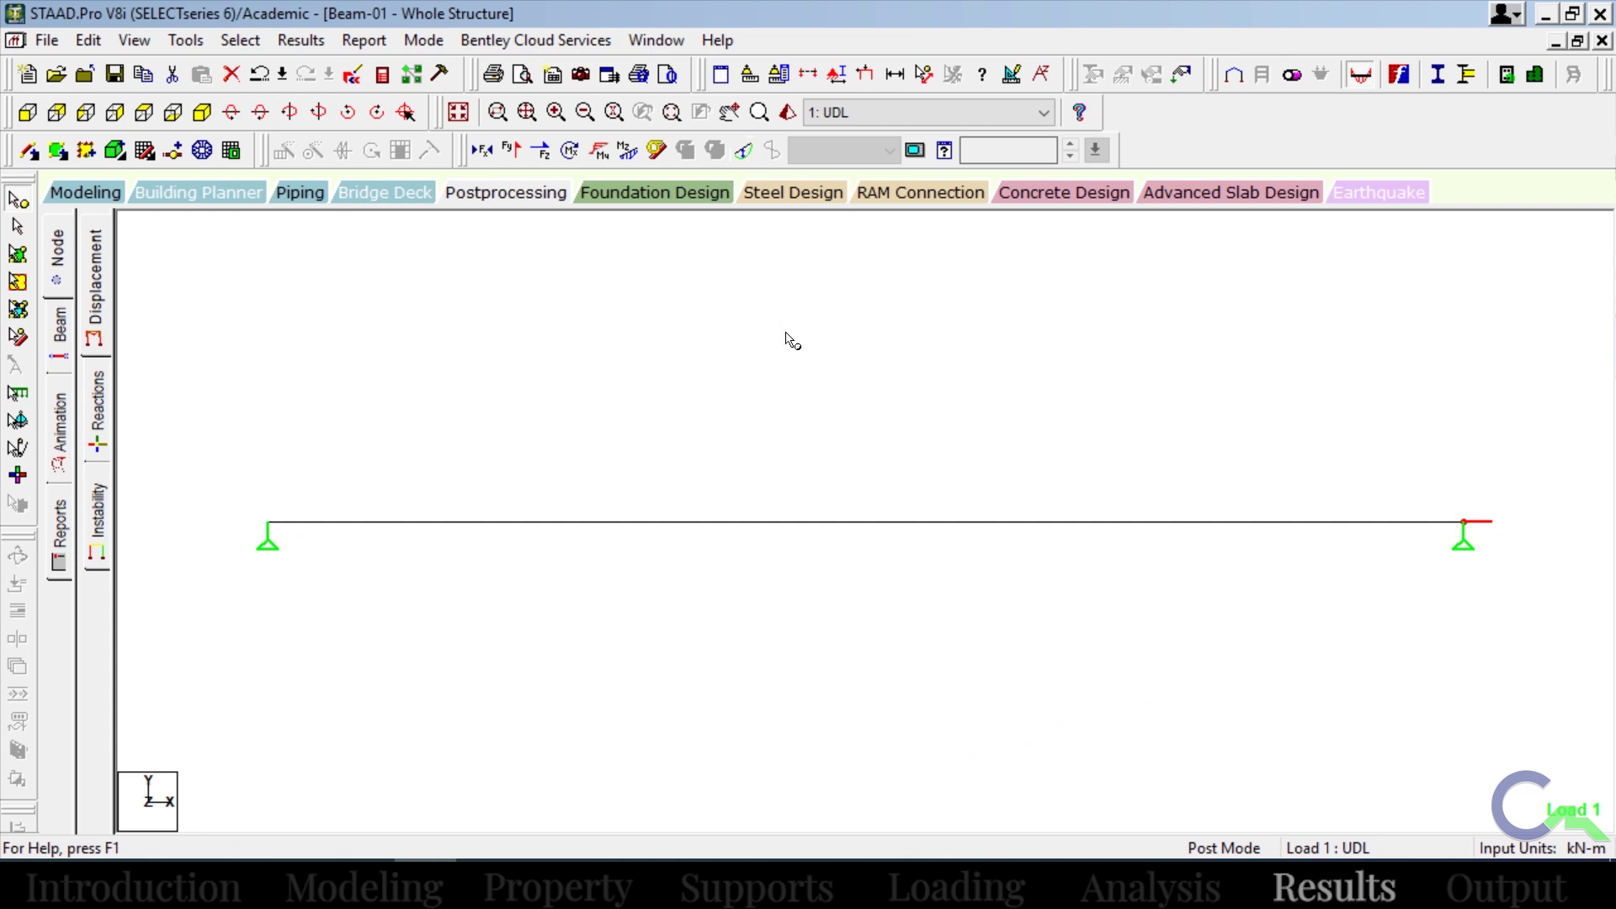
View the beam's Shear Y diagram, then its Bending Z diagram, hiding each one after viewing.
{"action": "left_click", "coordinate": [505, 158]}
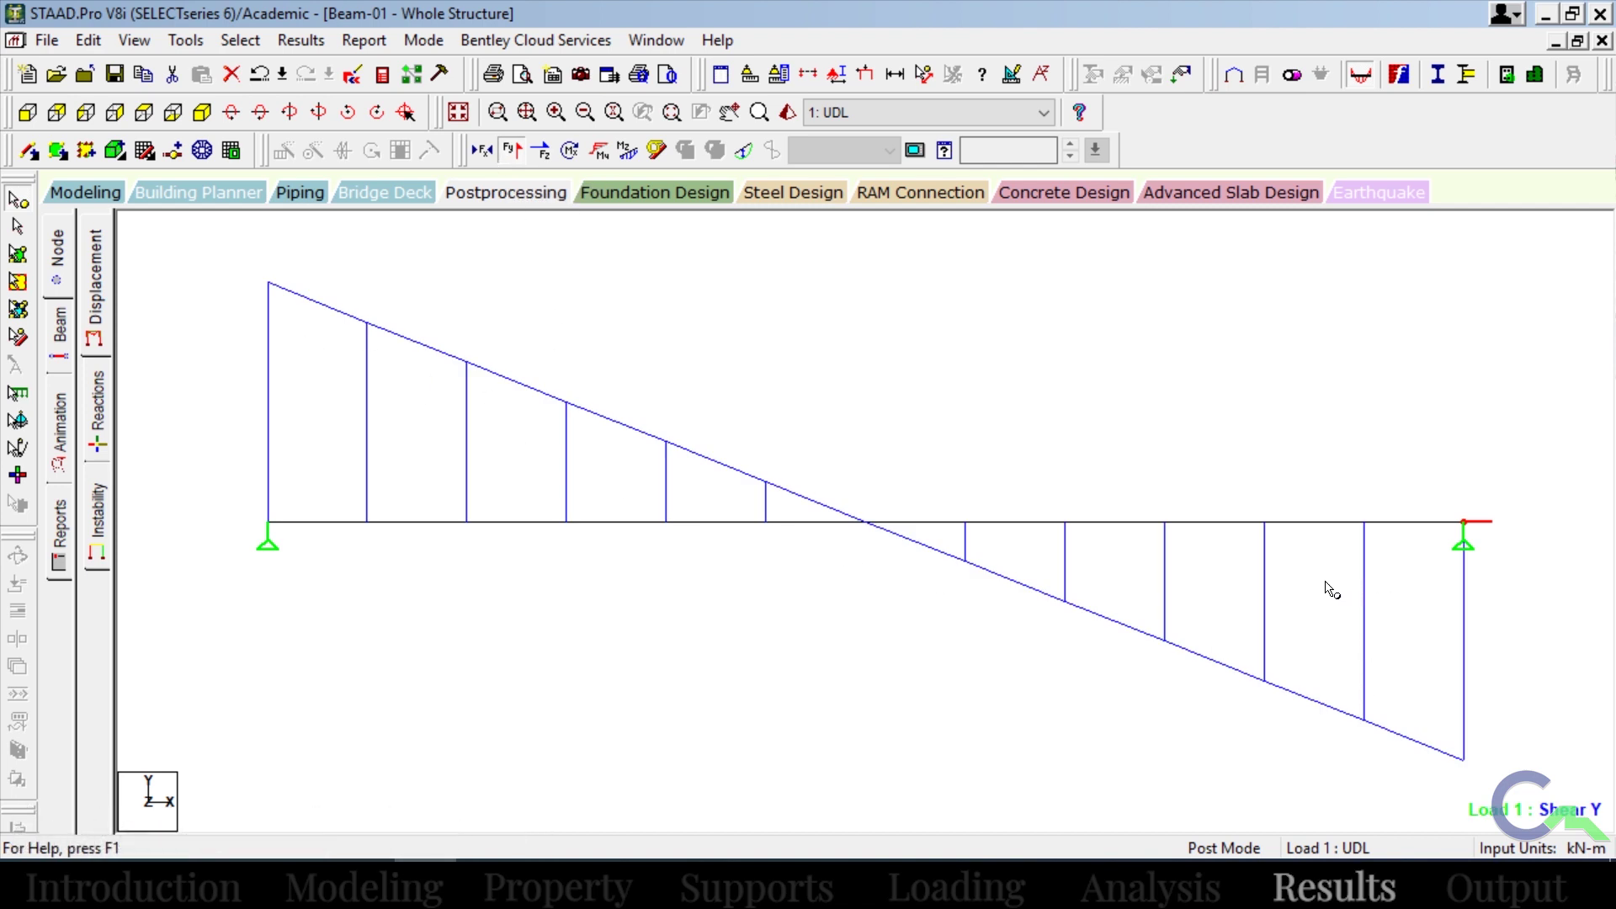
{"action": "left_click", "coordinate": [513, 153]}
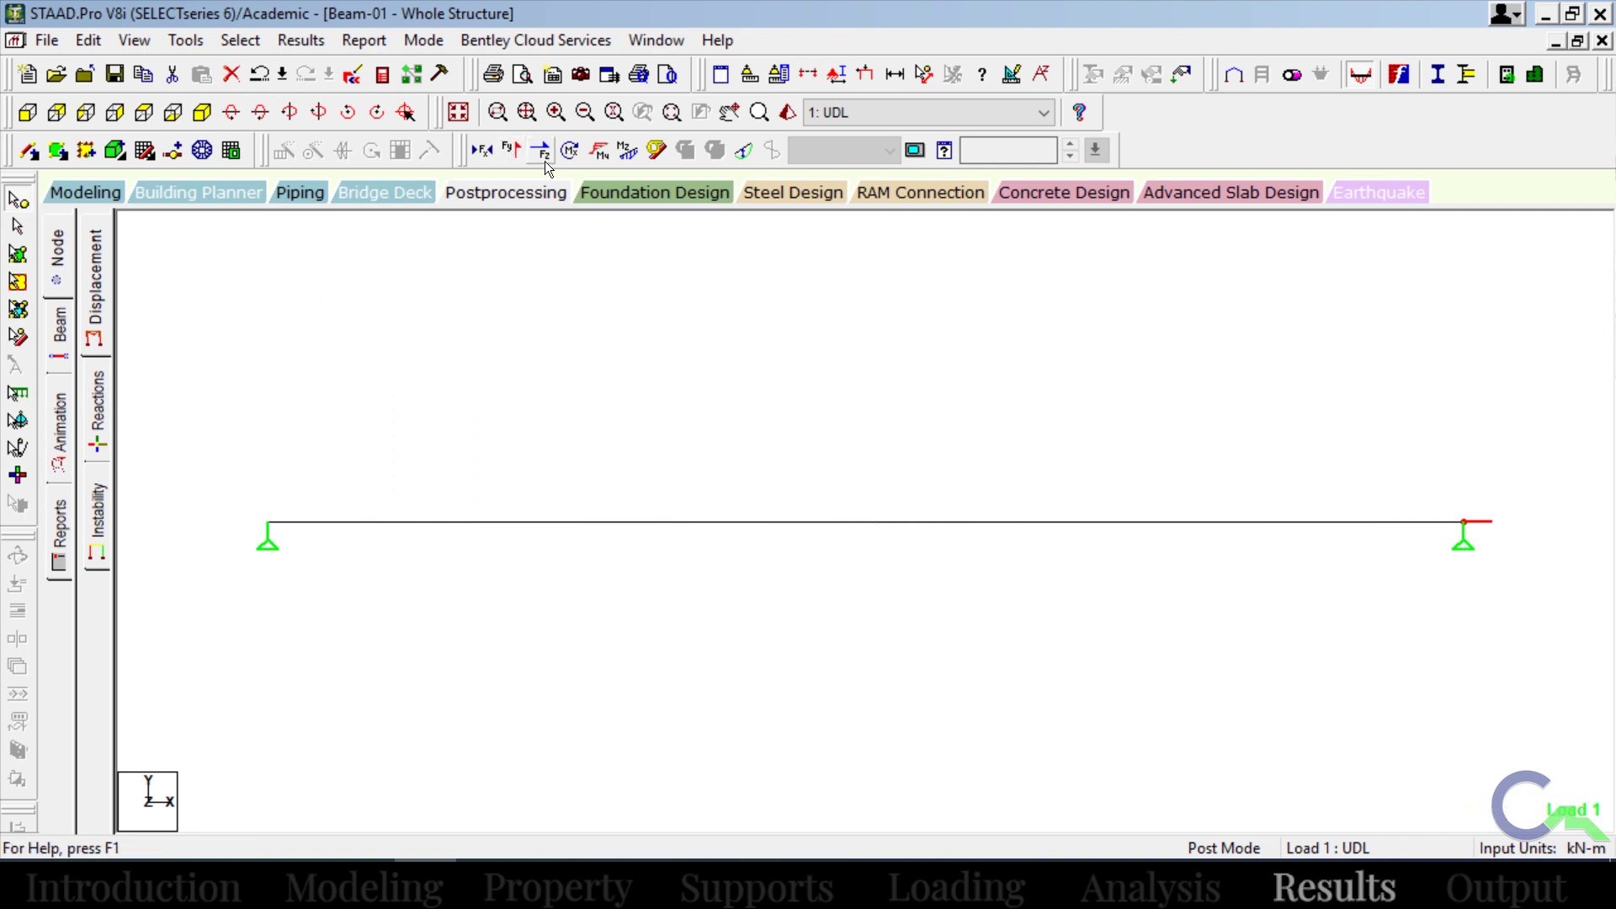
{"action": "left_click", "coordinate": [626, 153]}
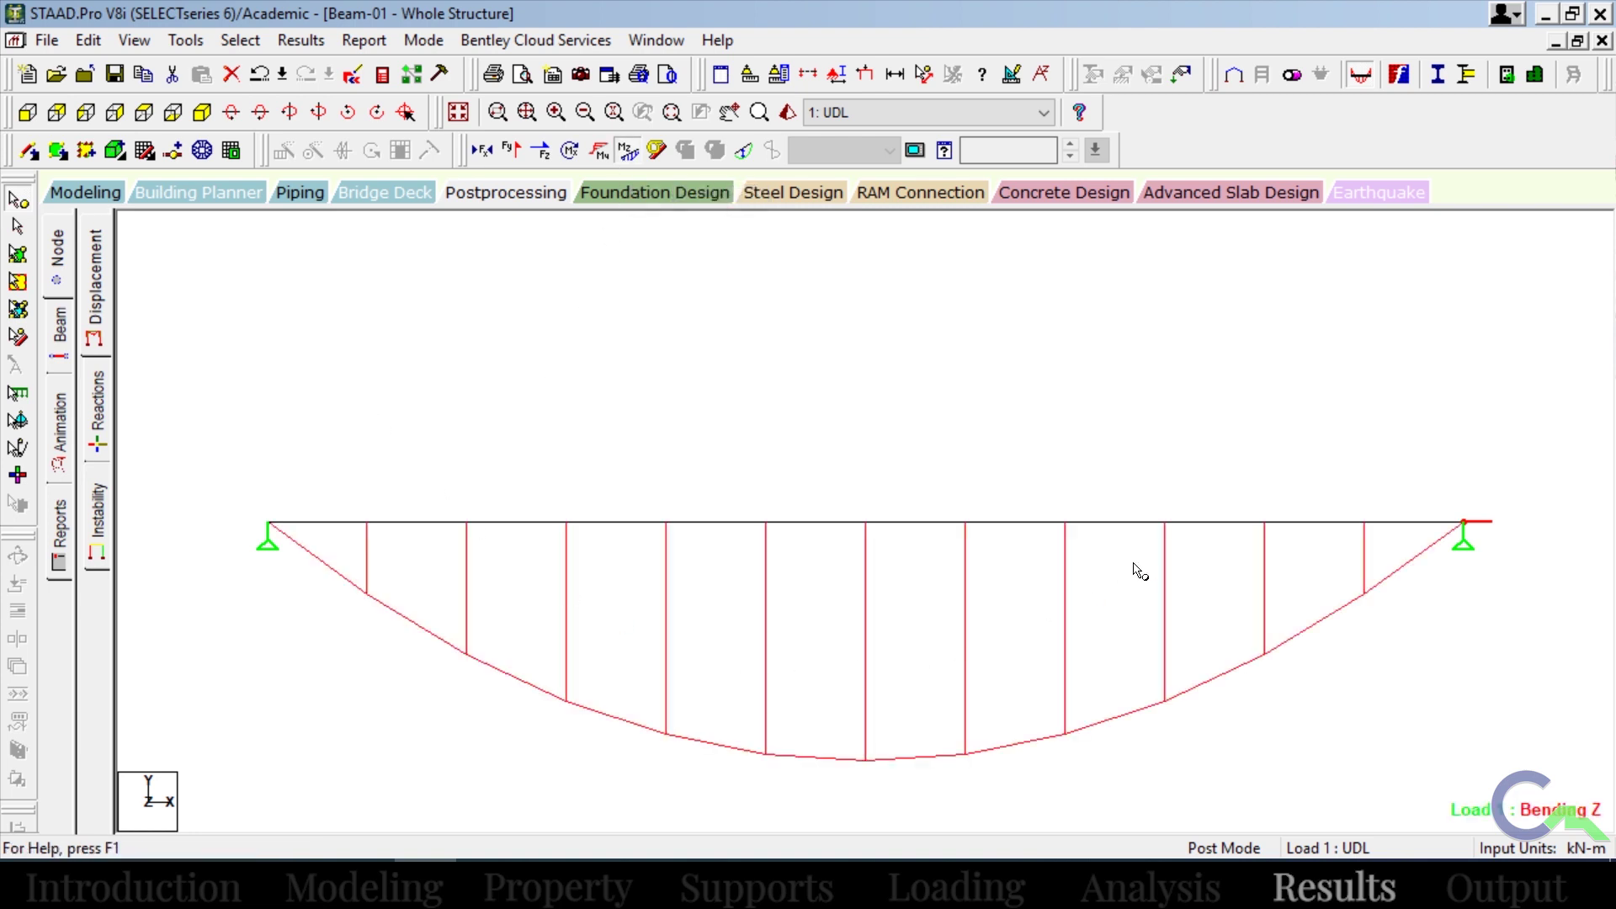
{"action": "left_click", "coordinate": [624, 151]}
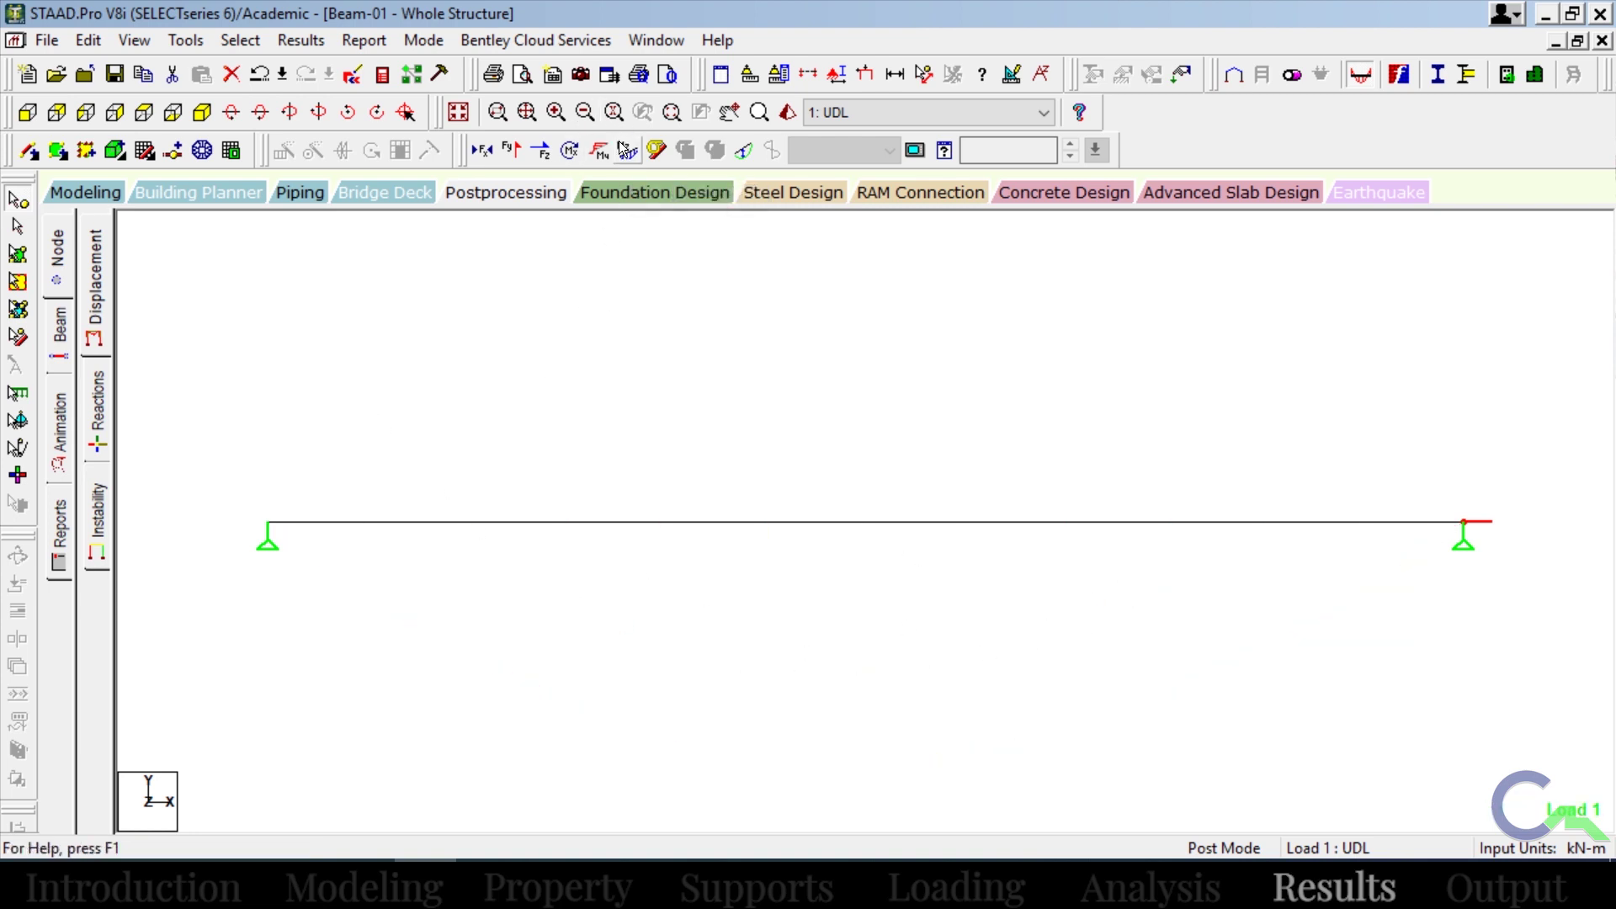
Display the Shear Y diagram and annotate the beam results with Ends and Maximum values for both bending and shear.
{"action": "left_click", "coordinate": [511, 152]}
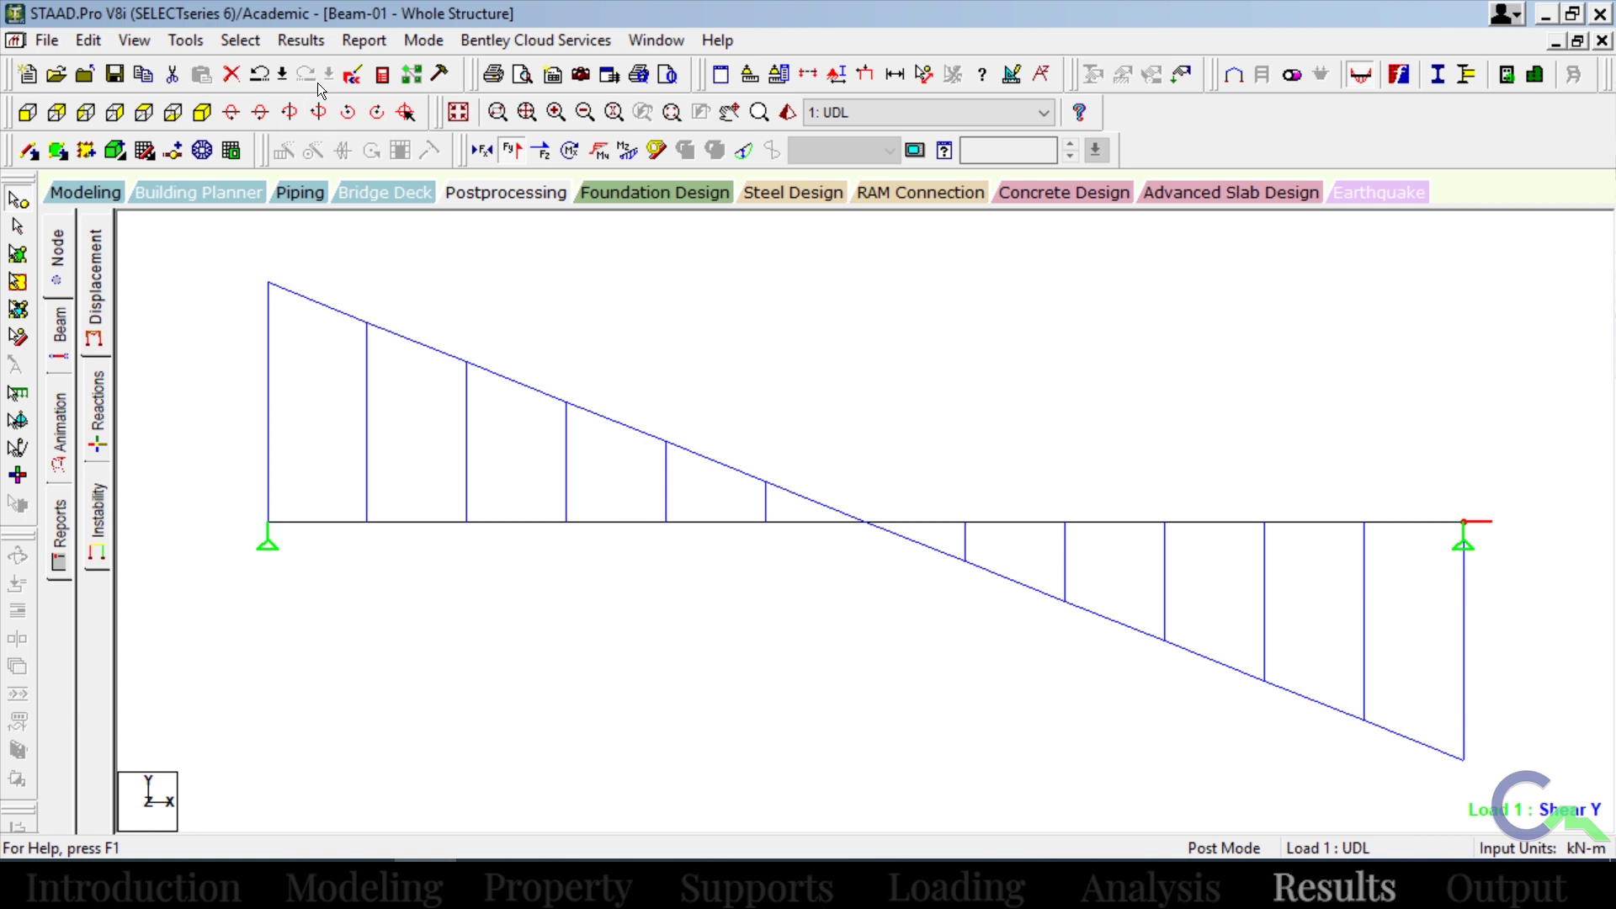
{"action": "left_click", "coordinate": [303, 41]}
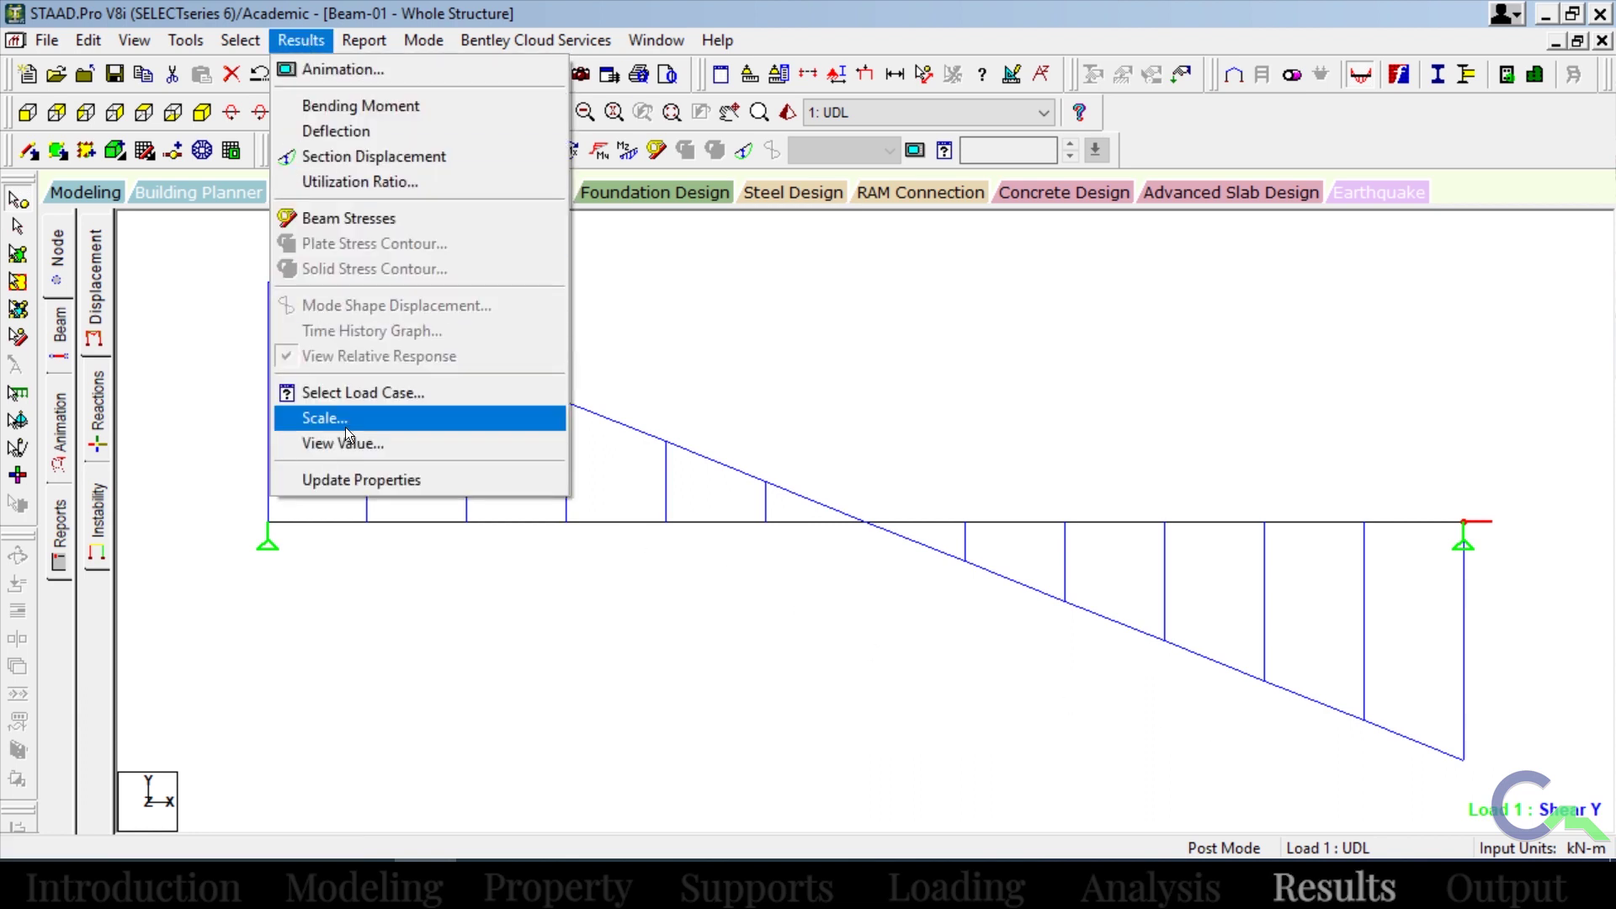
{"action": "left_click", "coordinate": [359, 447]}
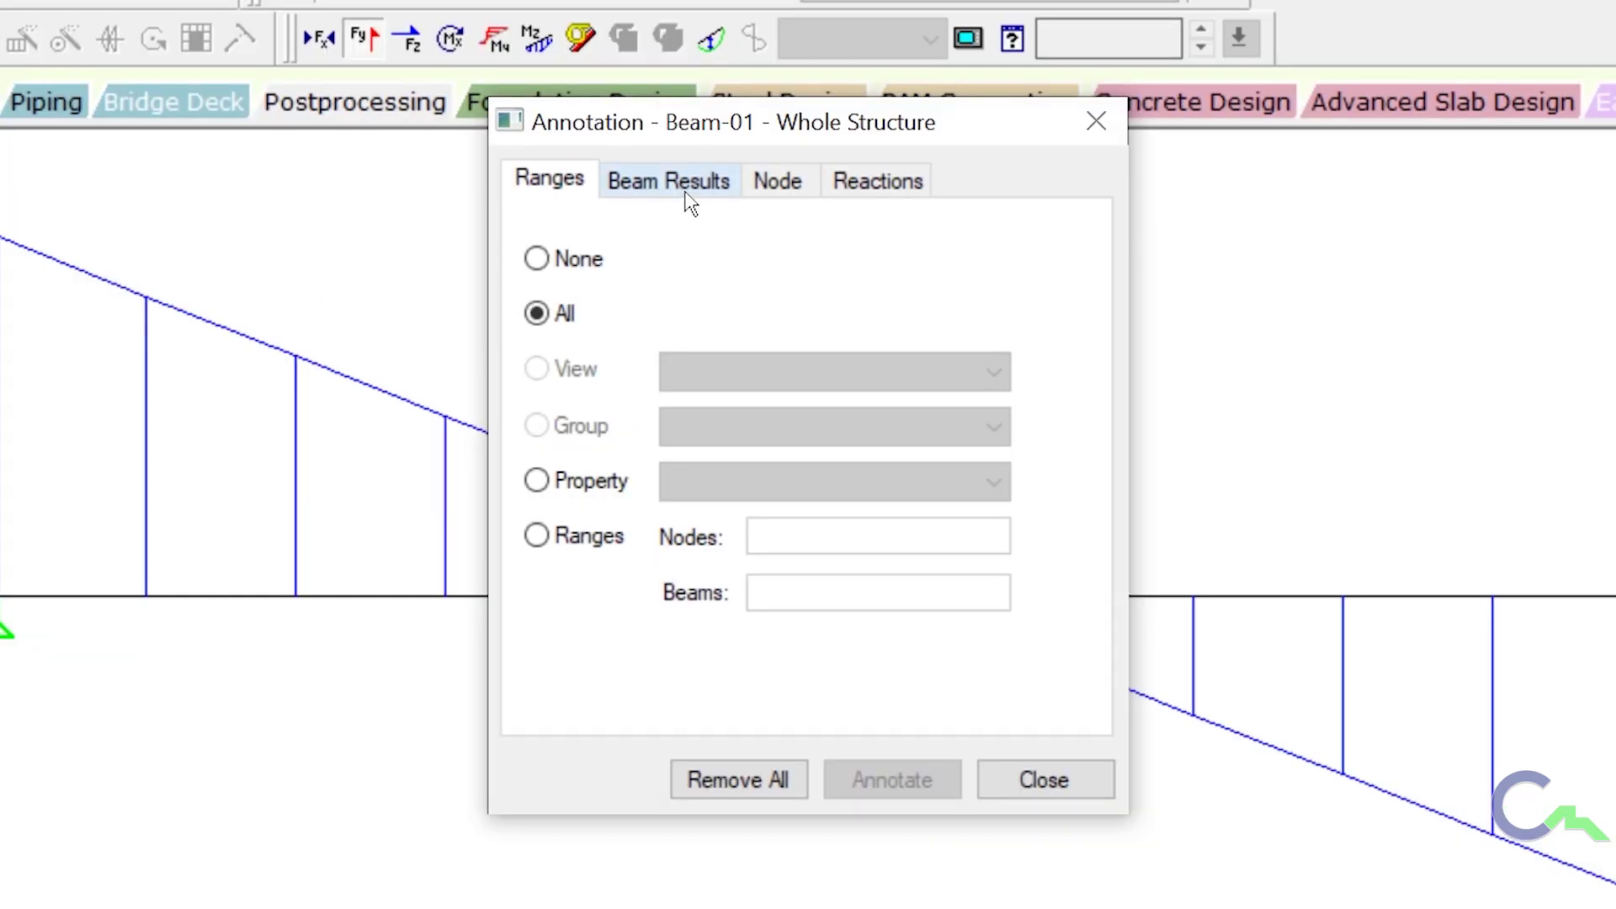
{"action": "left_click", "coordinate": [673, 182]}
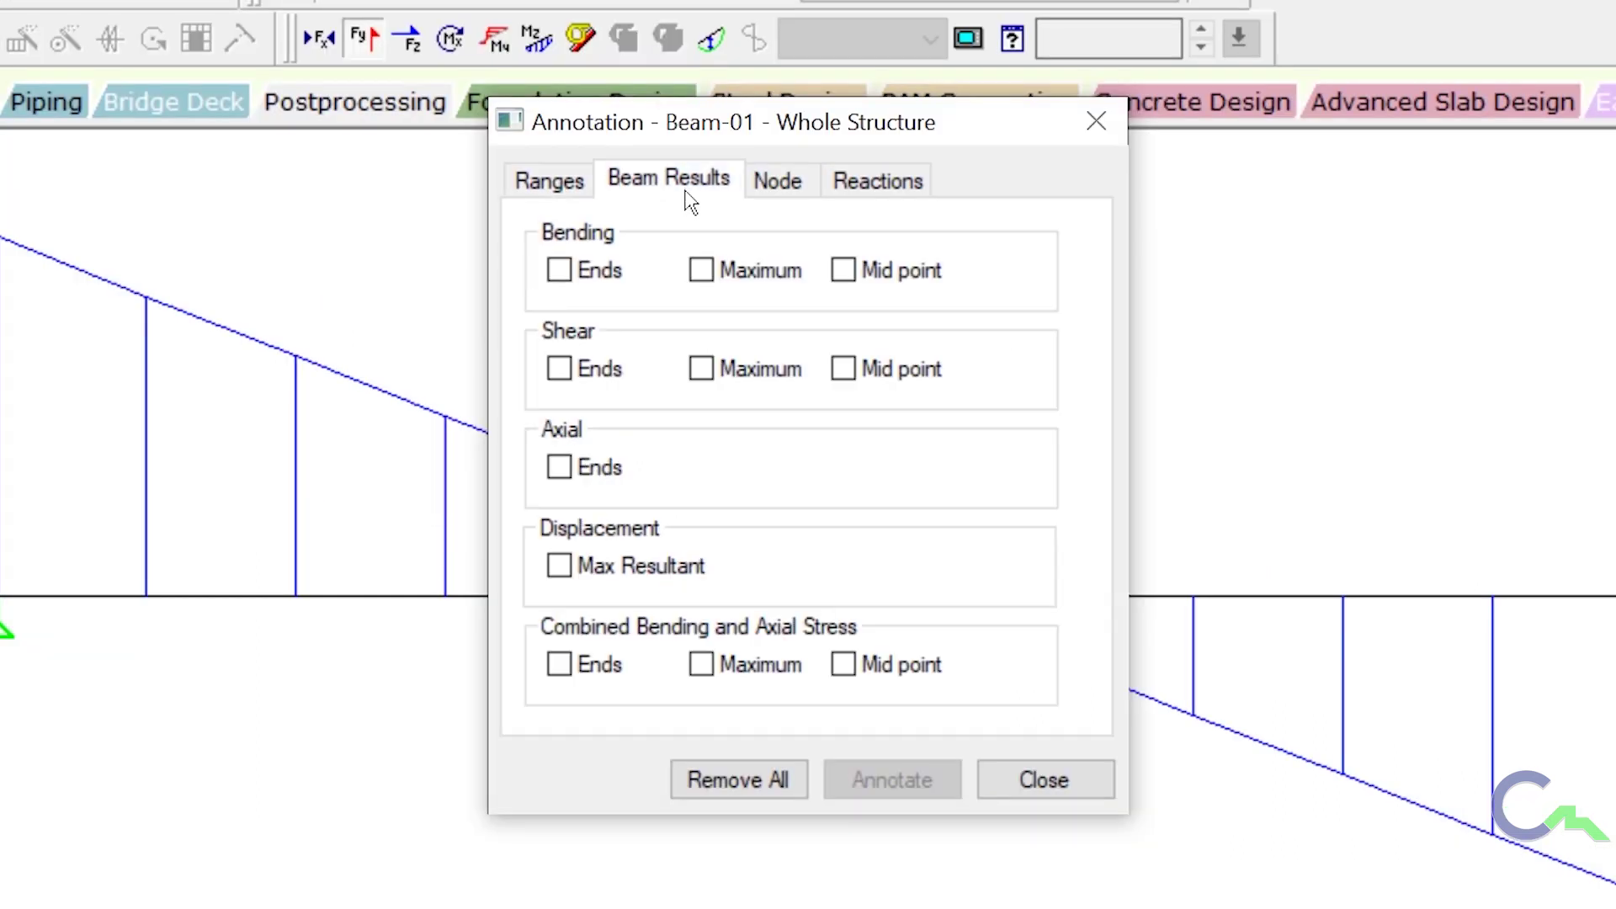
{"action": "left_click", "coordinate": [564, 270]}
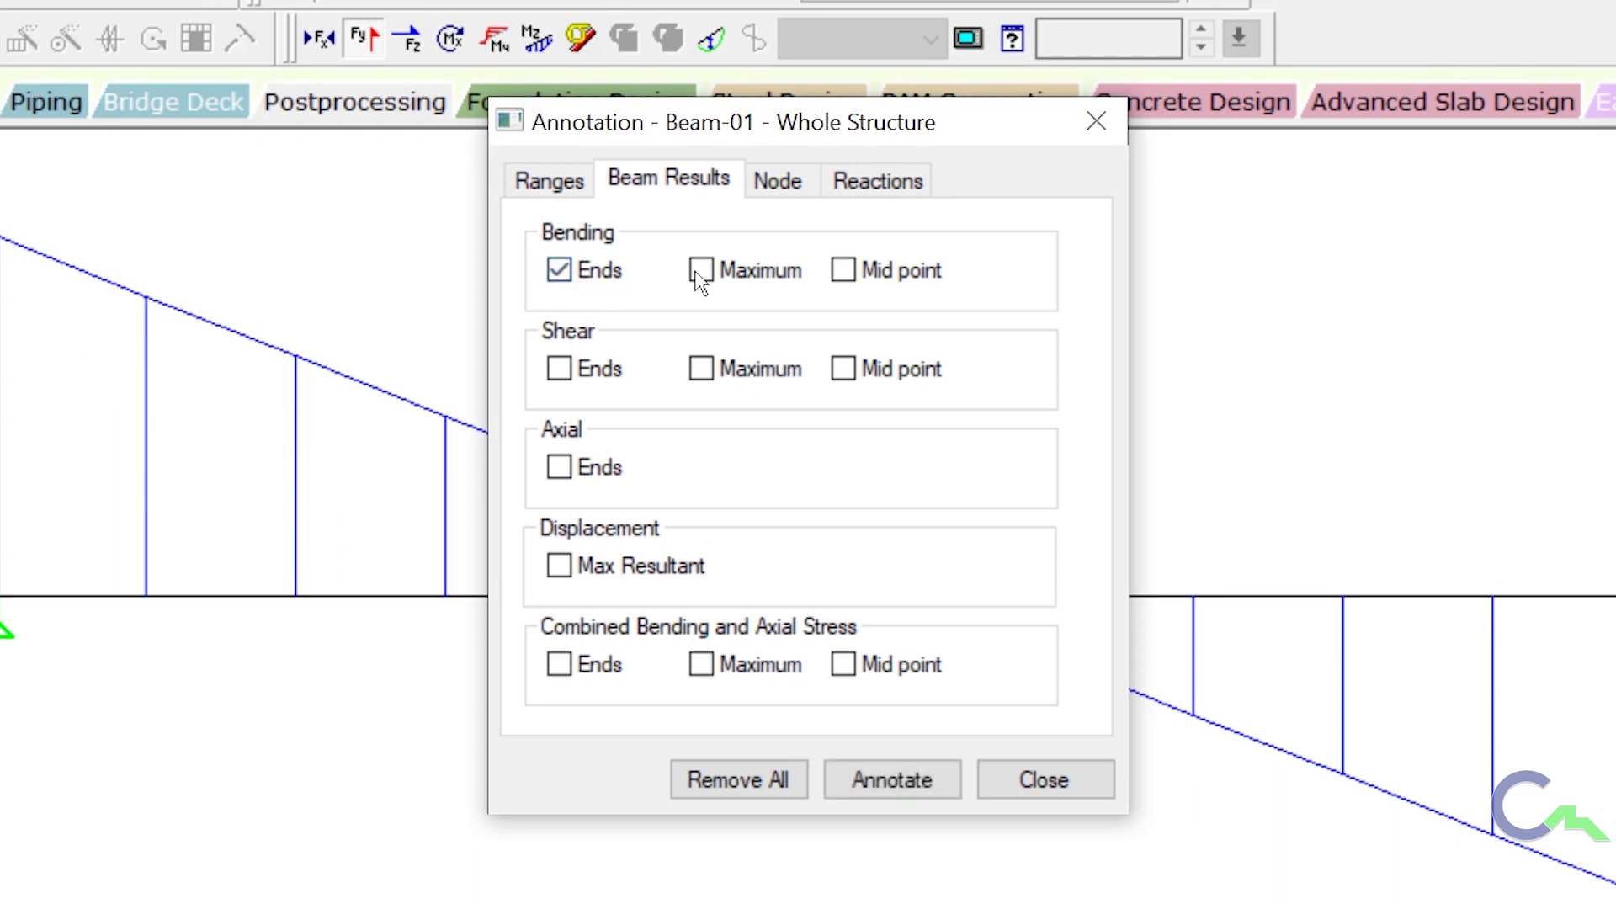
{"action": "left_click", "coordinate": [703, 270]}
{"action": "left_click", "coordinate": [559, 367]}
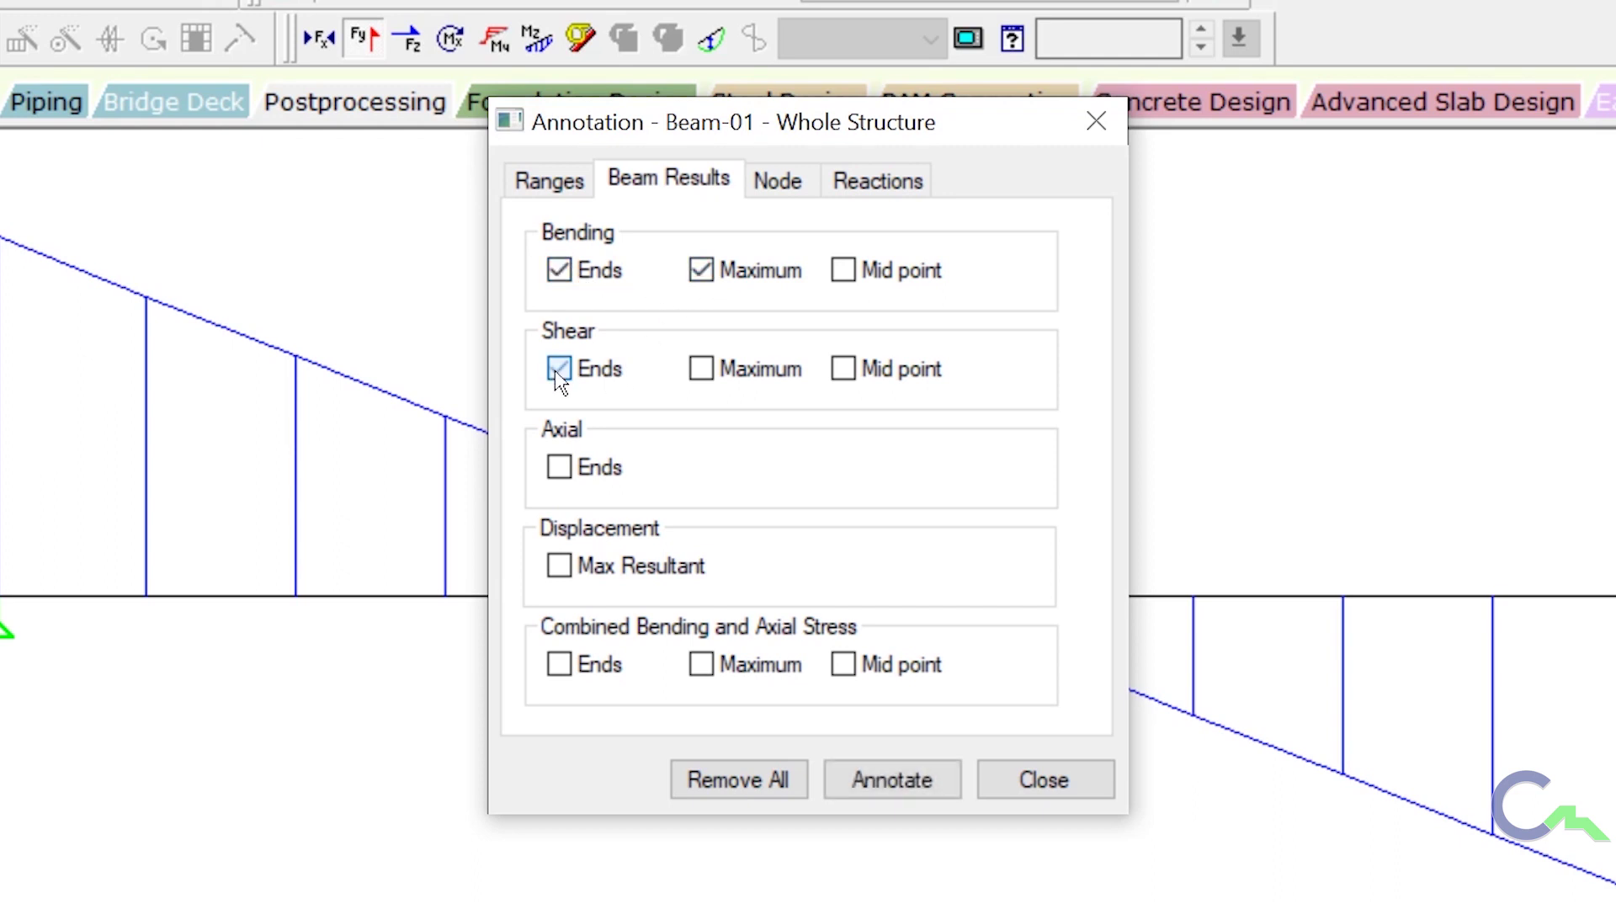
{"action": "left_click", "coordinate": [701, 368]}
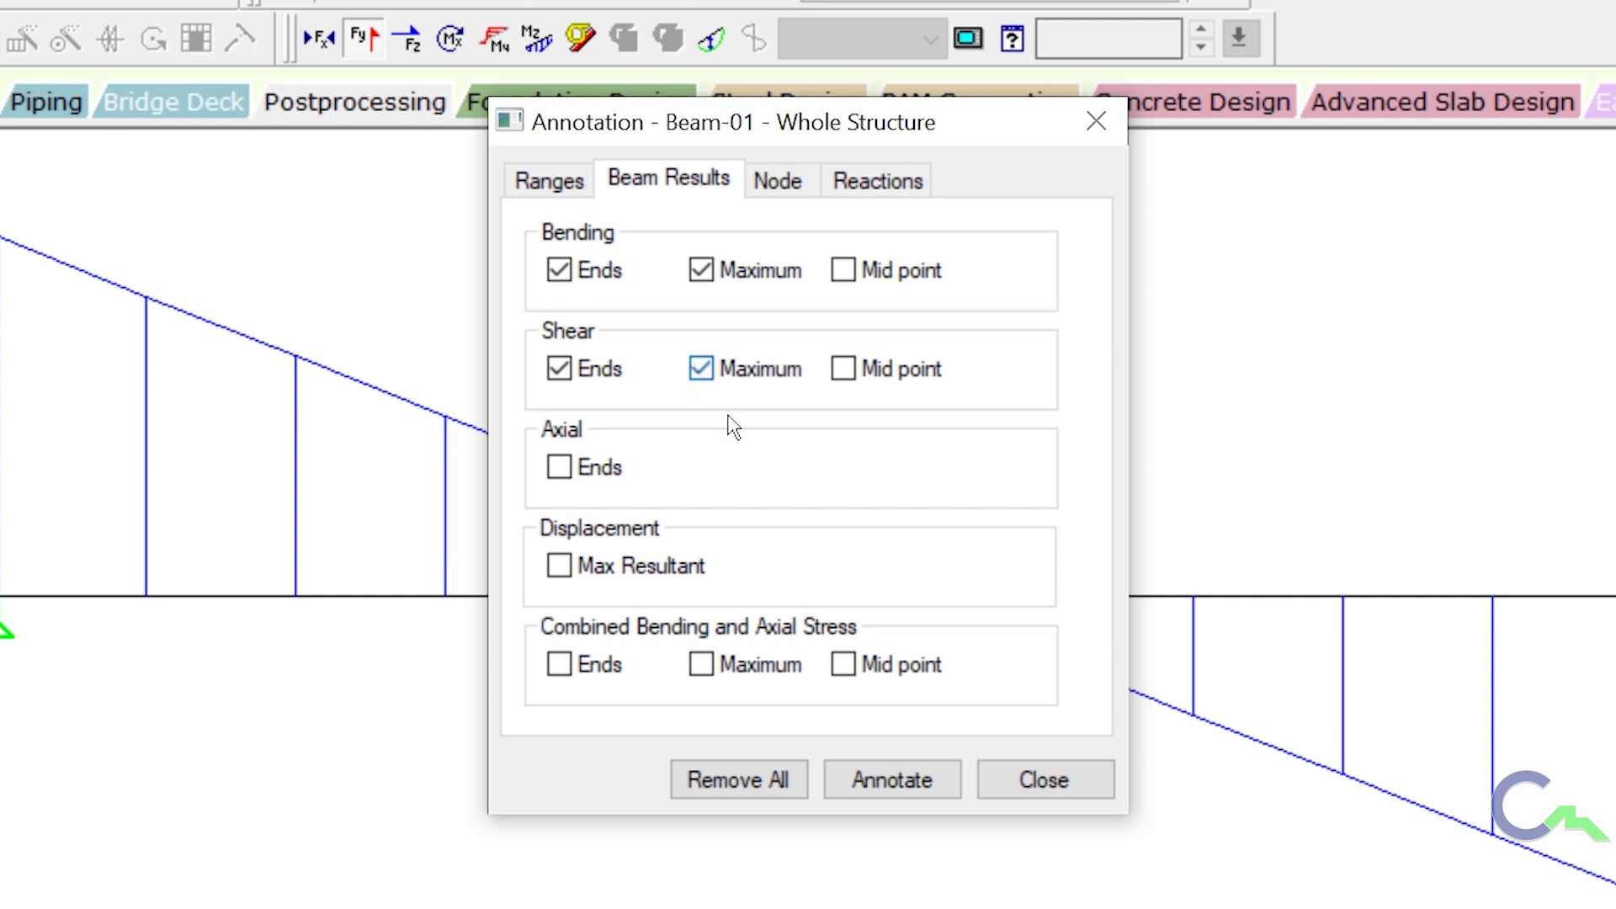
{"action": "left_click", "coordinate": [882, 780]}
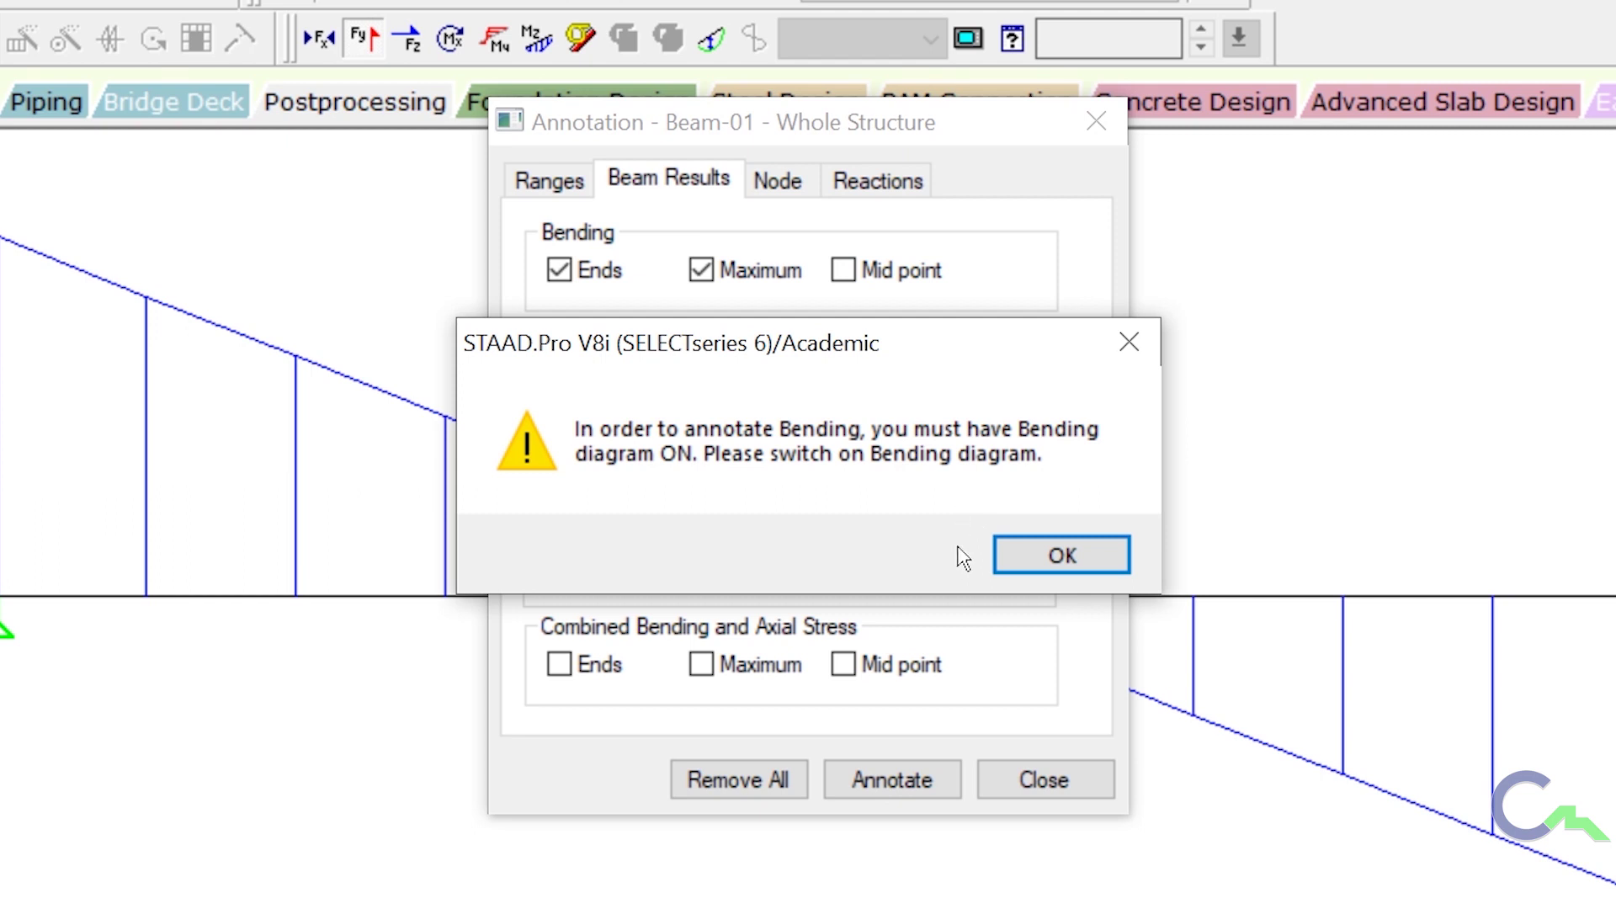
{"action": "left_click", "coordinate": [1012, 552]}
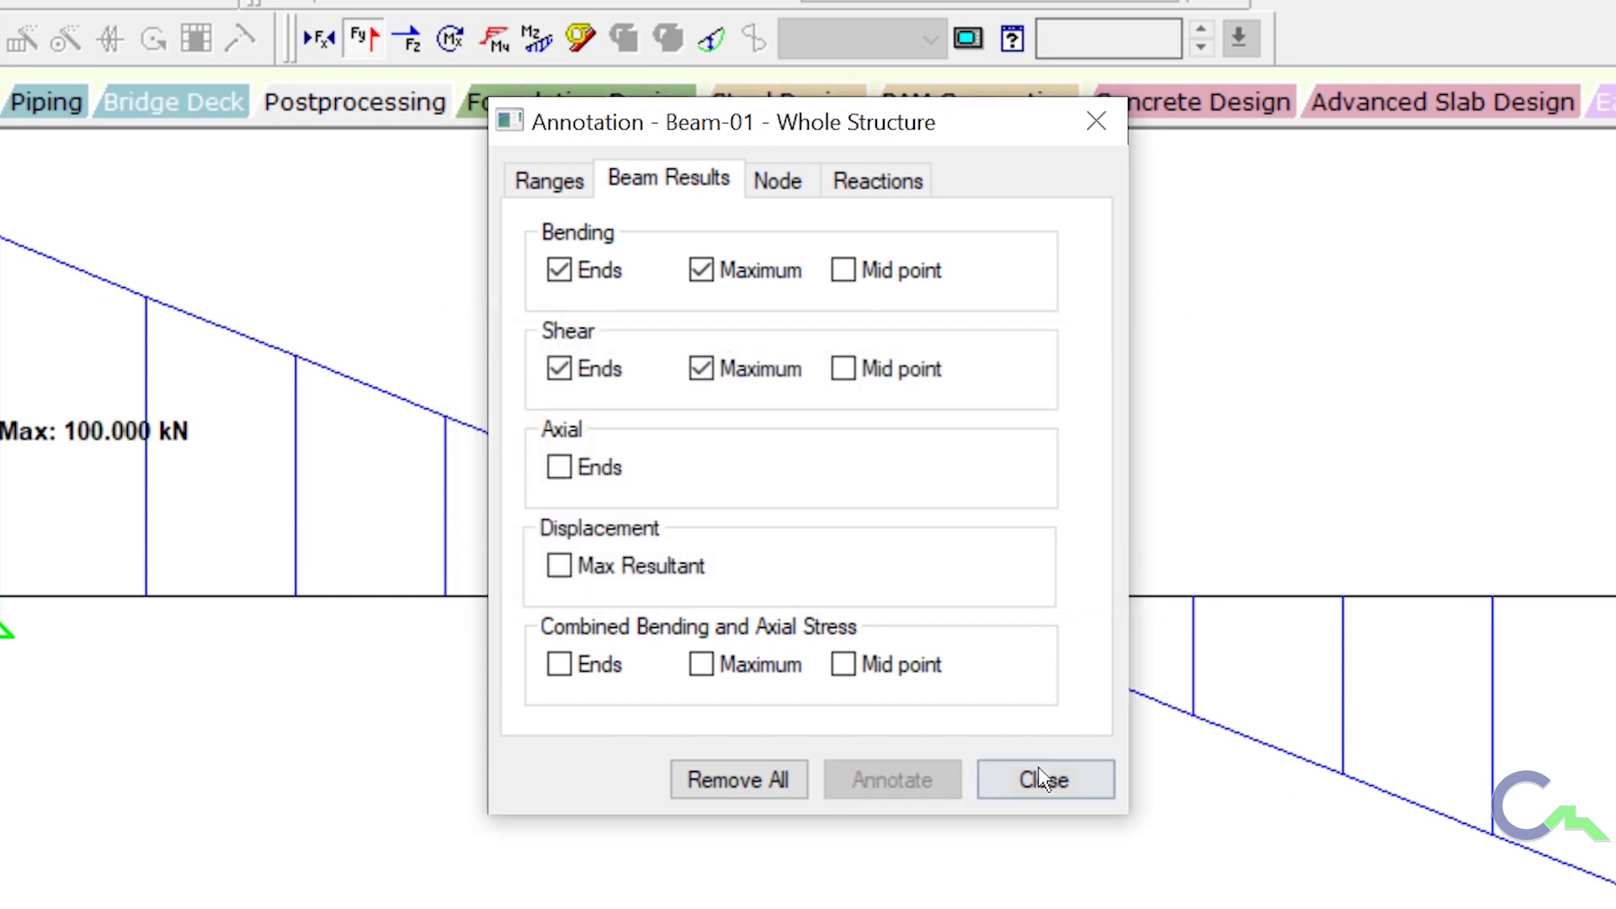
{"action": "left_click", "coordinate": [1042, 779]}
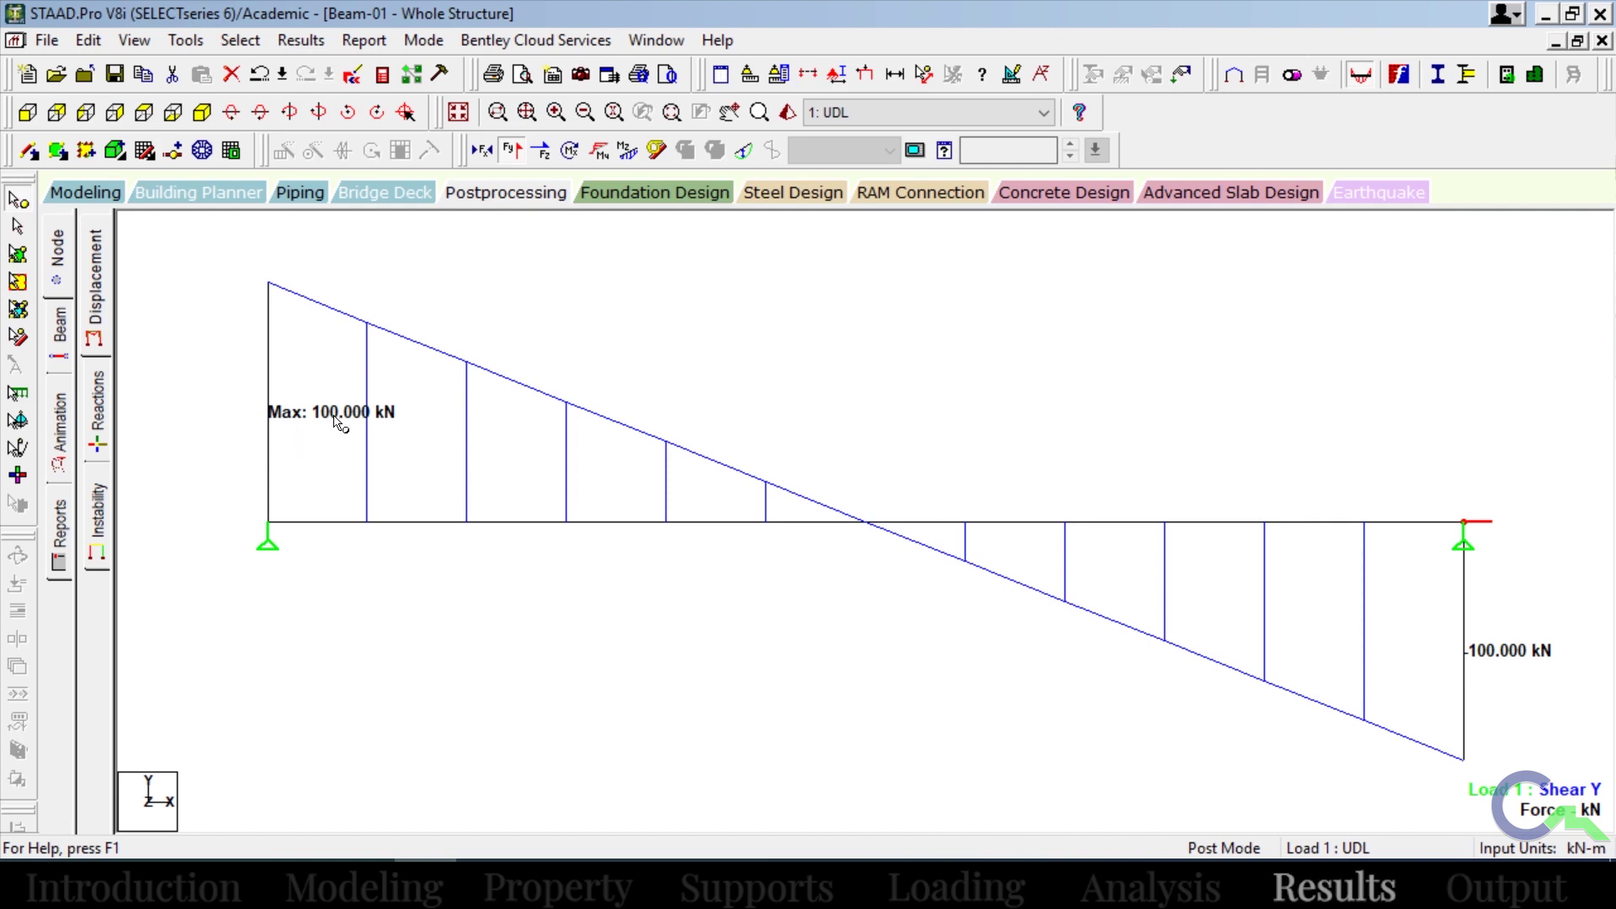
Replace the annotated shear diagram with the Bending Z diagram to view its moment values.
{"action": "left_click", "coordinate": [502, 155]}
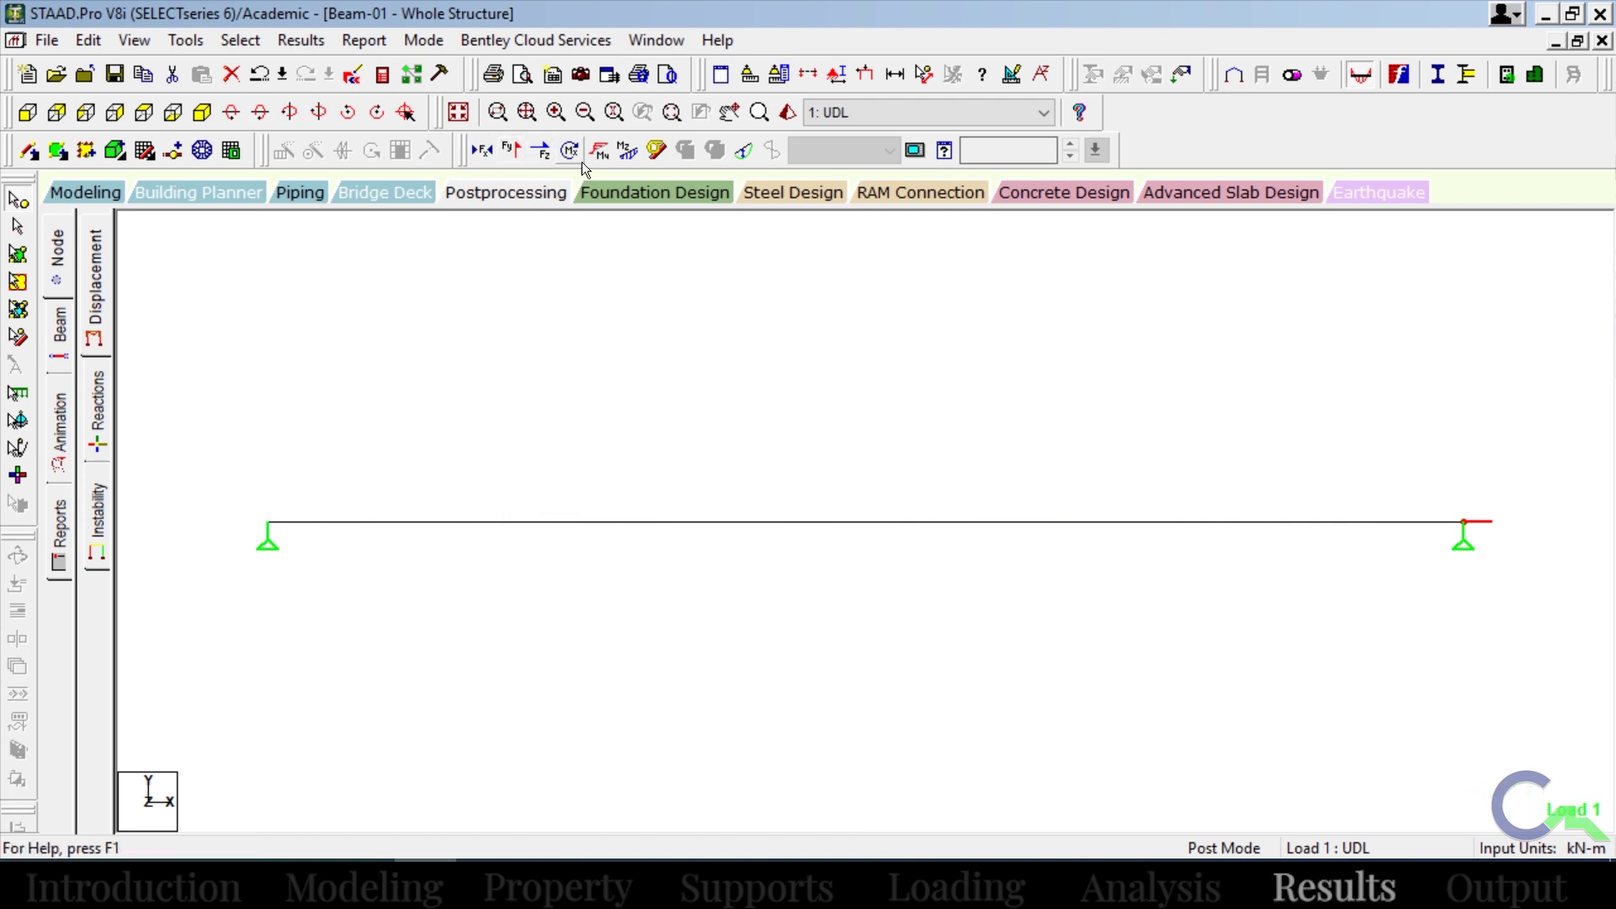
{"action": "left_click", "coordinate": [621, 158]}
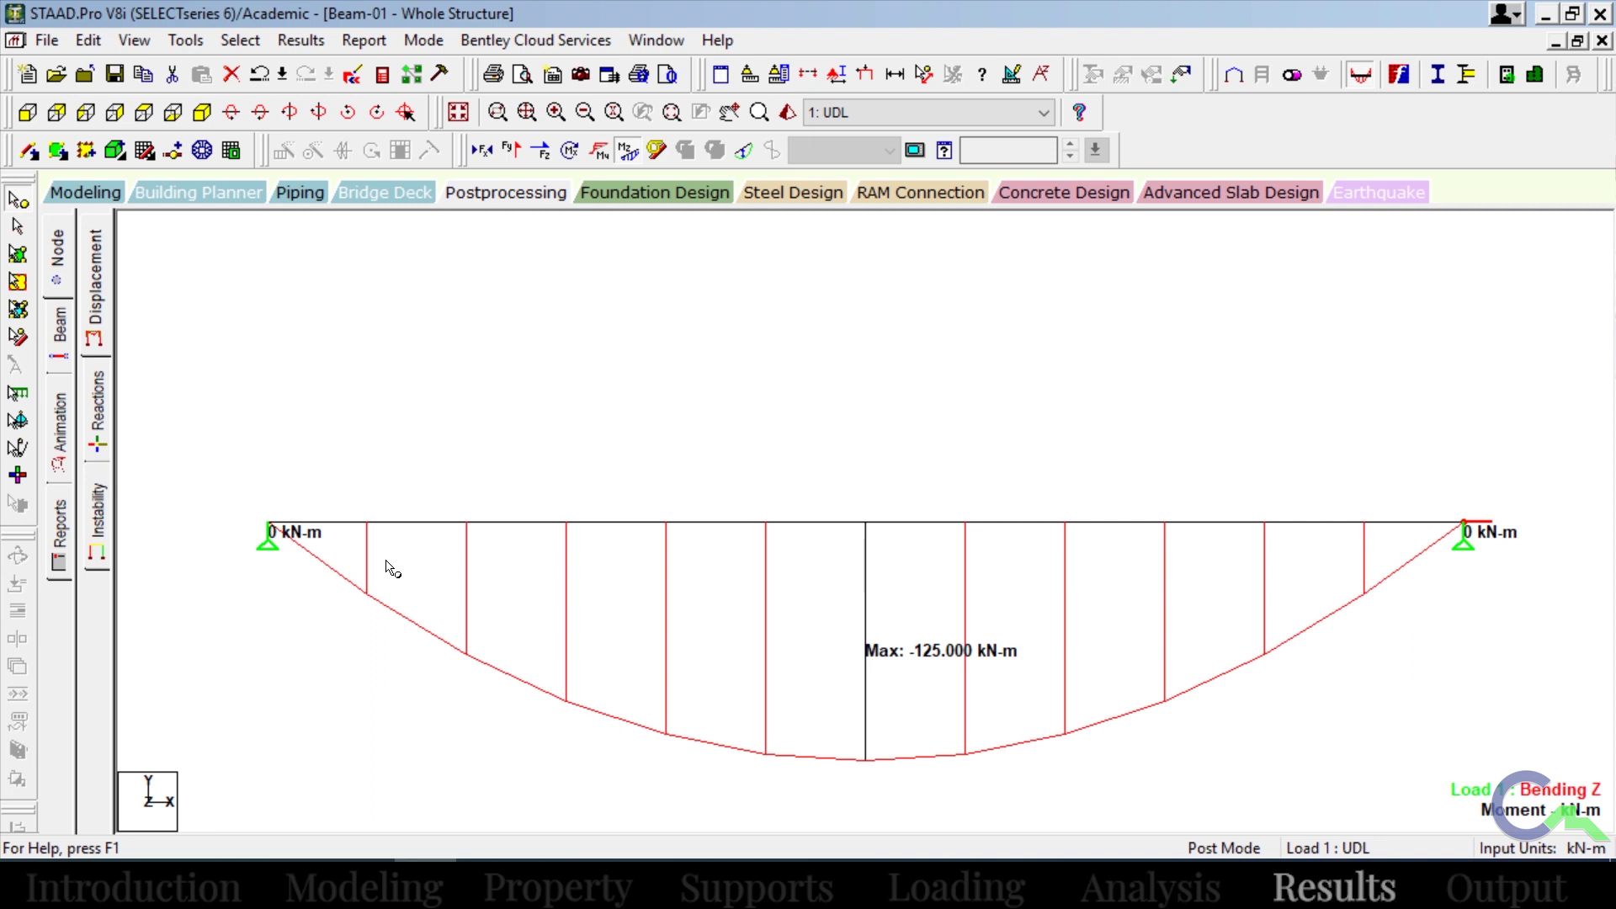
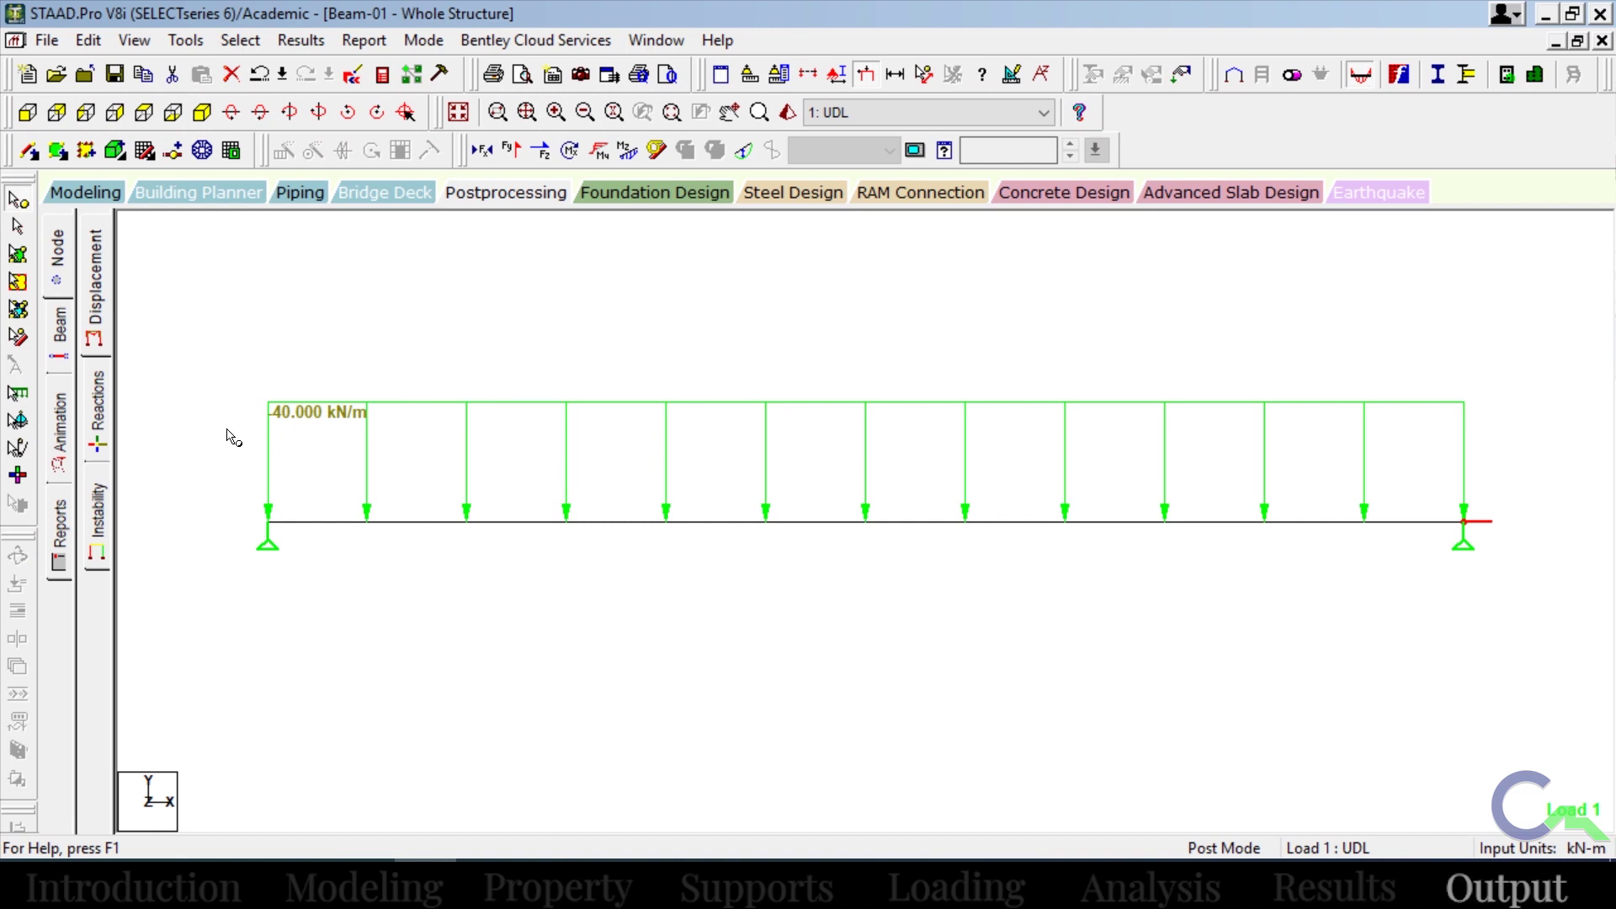
Start exporting the view of the UDL-loaded beam and choose the Desktop's Report folder as the save location.
{"action": "left_click", "coordinate": [610, 77]}
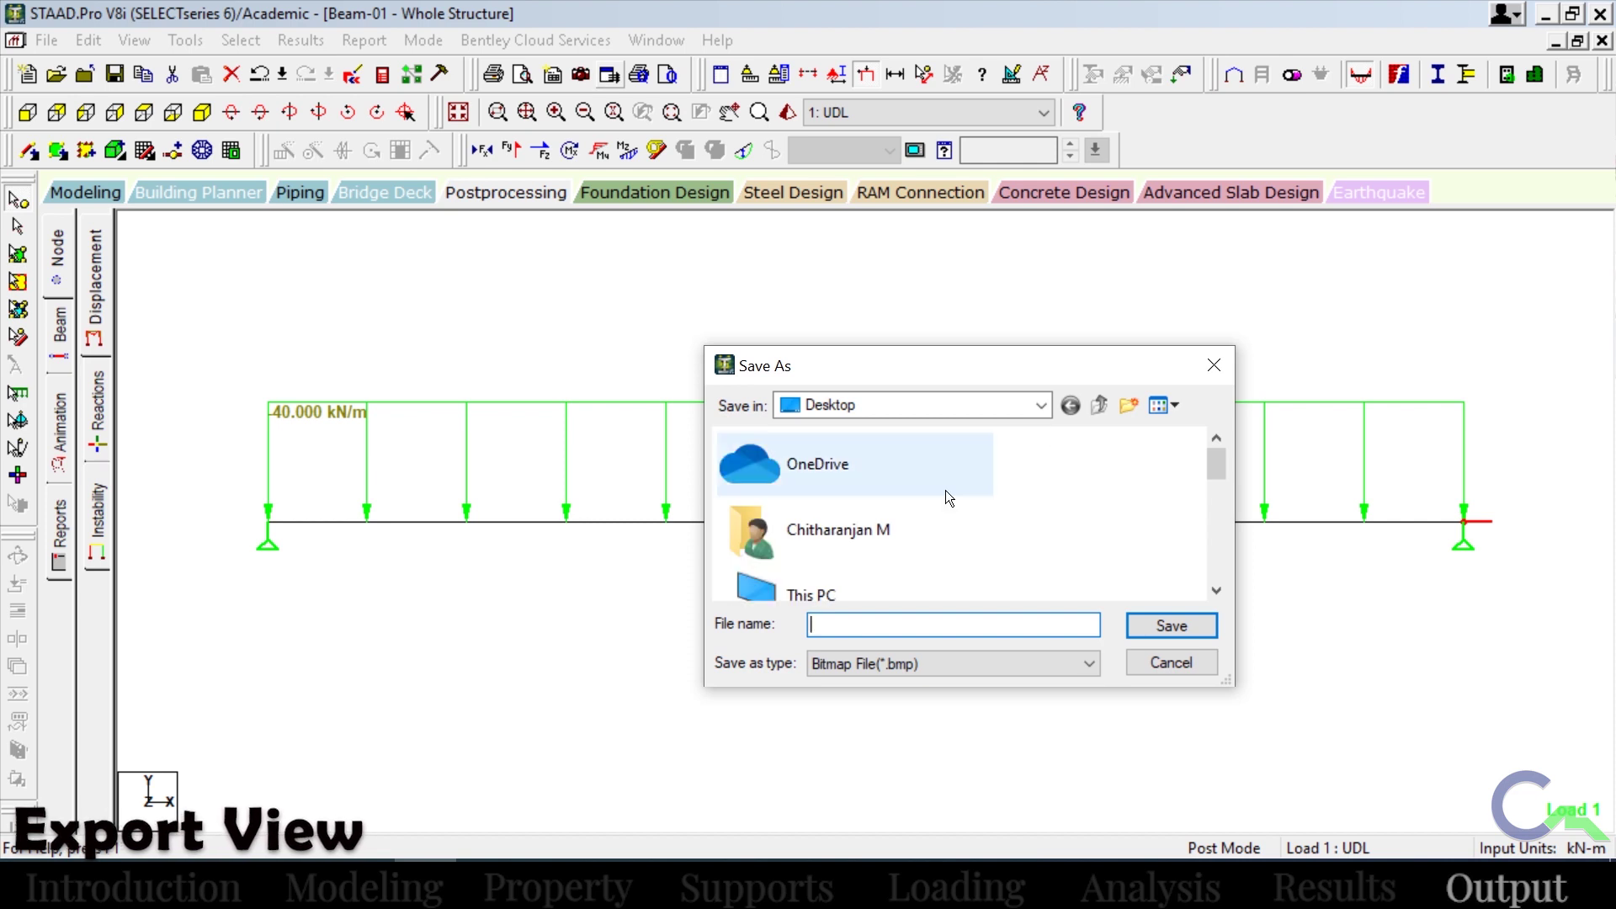
{"action": "left_click_drag", "start_coordinate": [1212, 468], "coordinate": [1212, 549]}
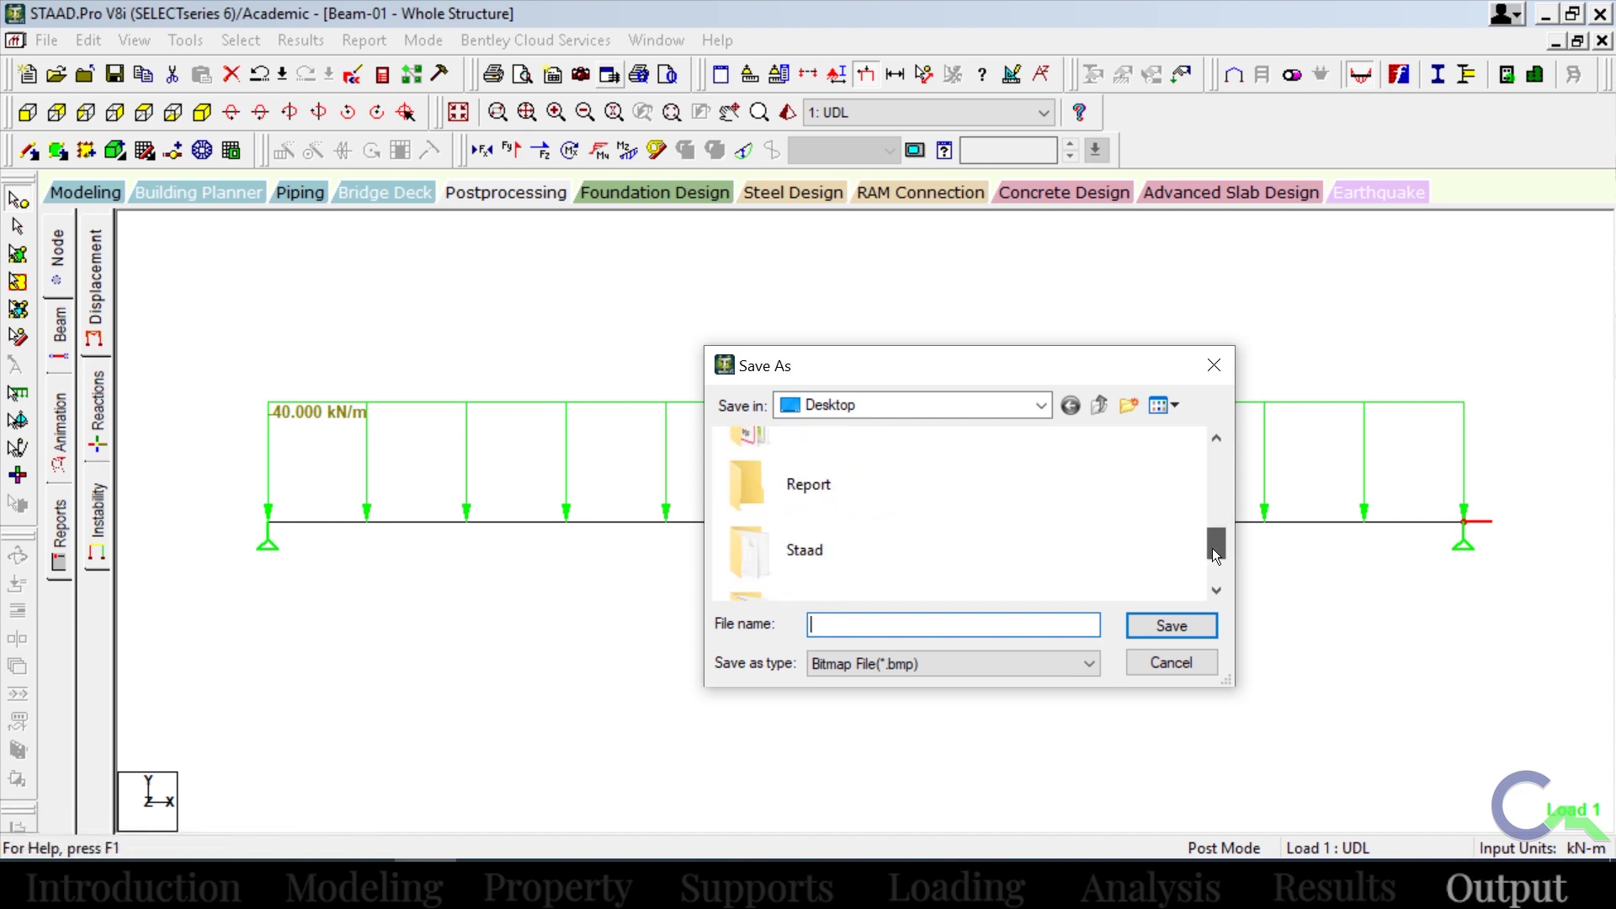
{"action": "double_click", "coordinate": [774, 486]}
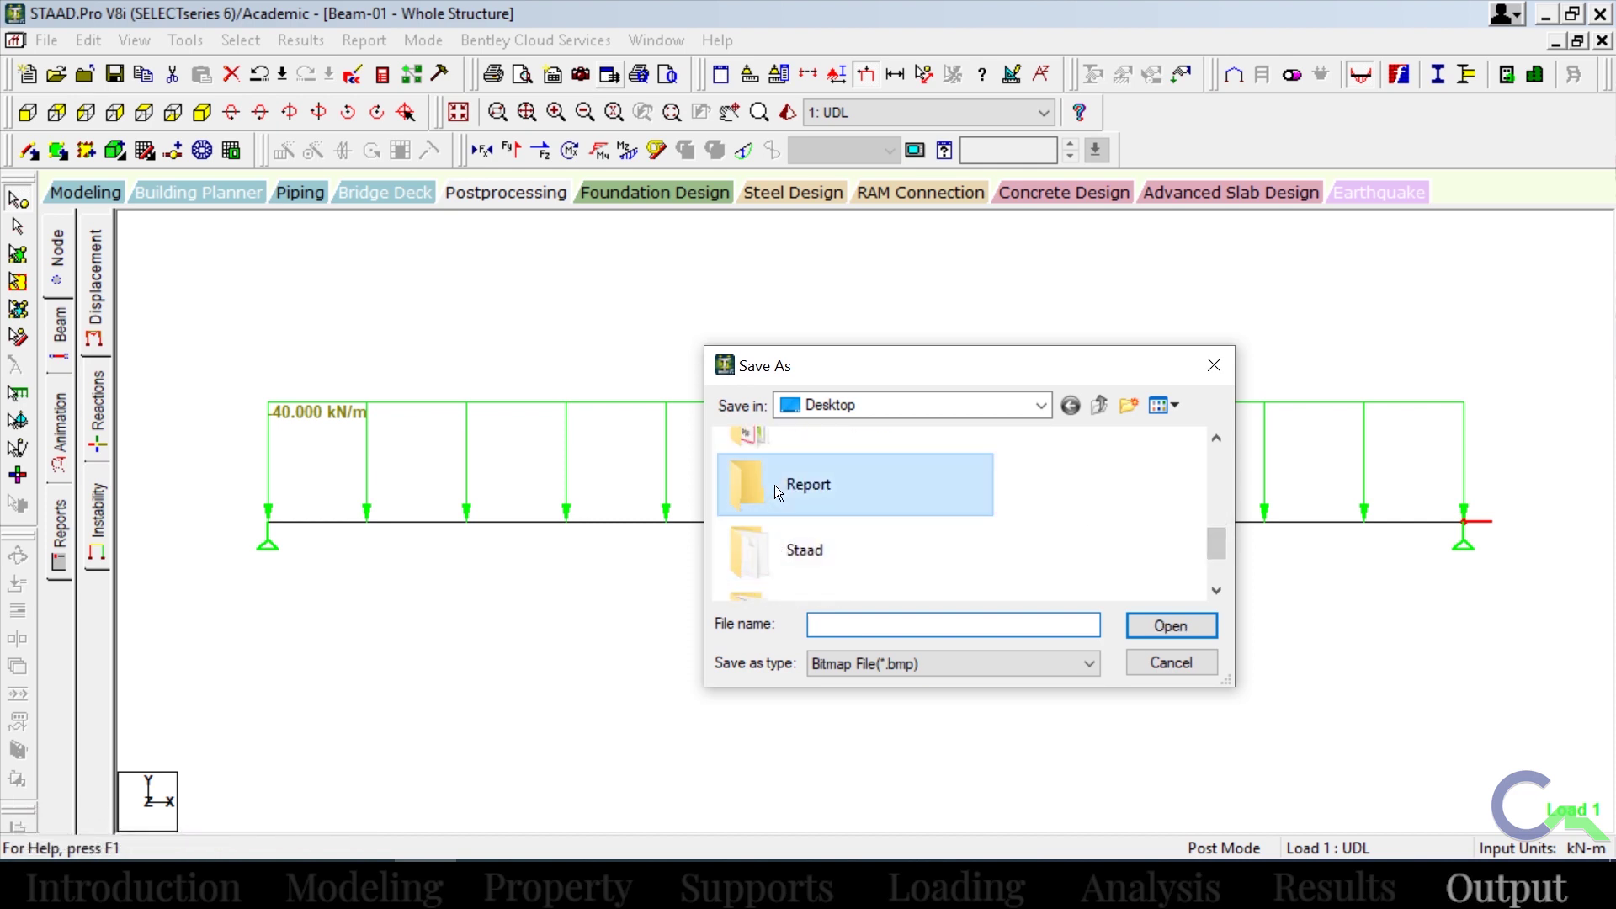
Save the exported loading view as a JPEG file named B1-LOADING.
{"action": "left_click", "coordinate": [843, 627]}
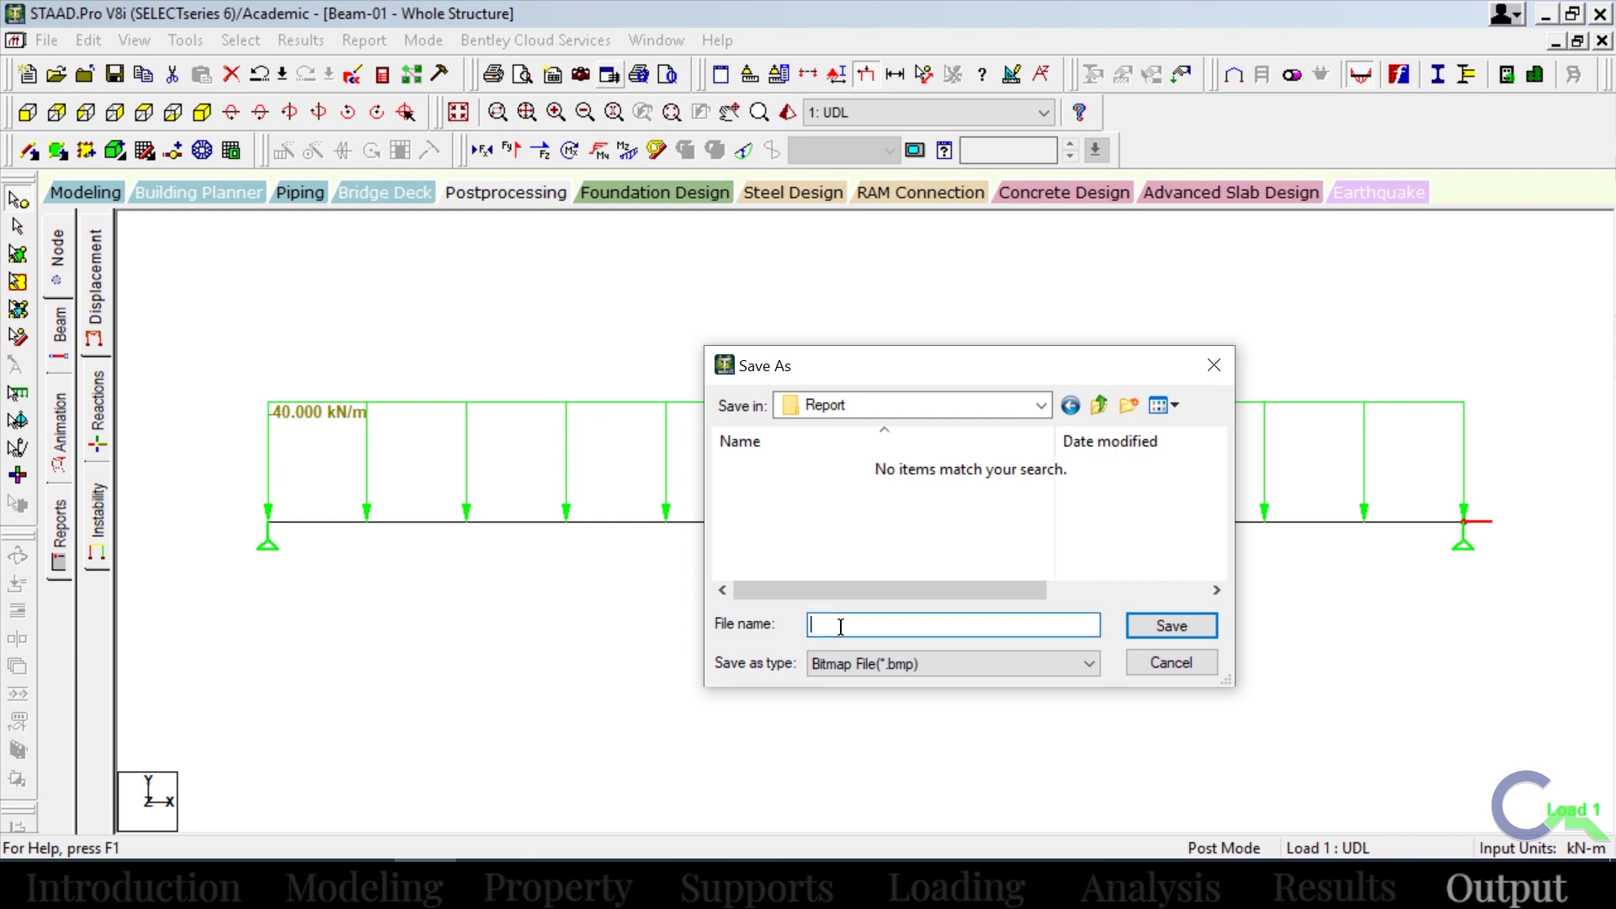
{"action": "type", "text": "B1-LOA"}
{"action": "type", "text": "ING"}
{"action": "key", "text": "BackSpace"}
{"action": "key", "text": "BackSpace"}
{"action": "type", "text": "DS"}
{"action": "key", "text": "BackSpace"}
{"action": "key", "text": "BackSpace"}
{"action": "type", "text": "A"}
{"action": "left_click", "coordinate": [852, 665]}
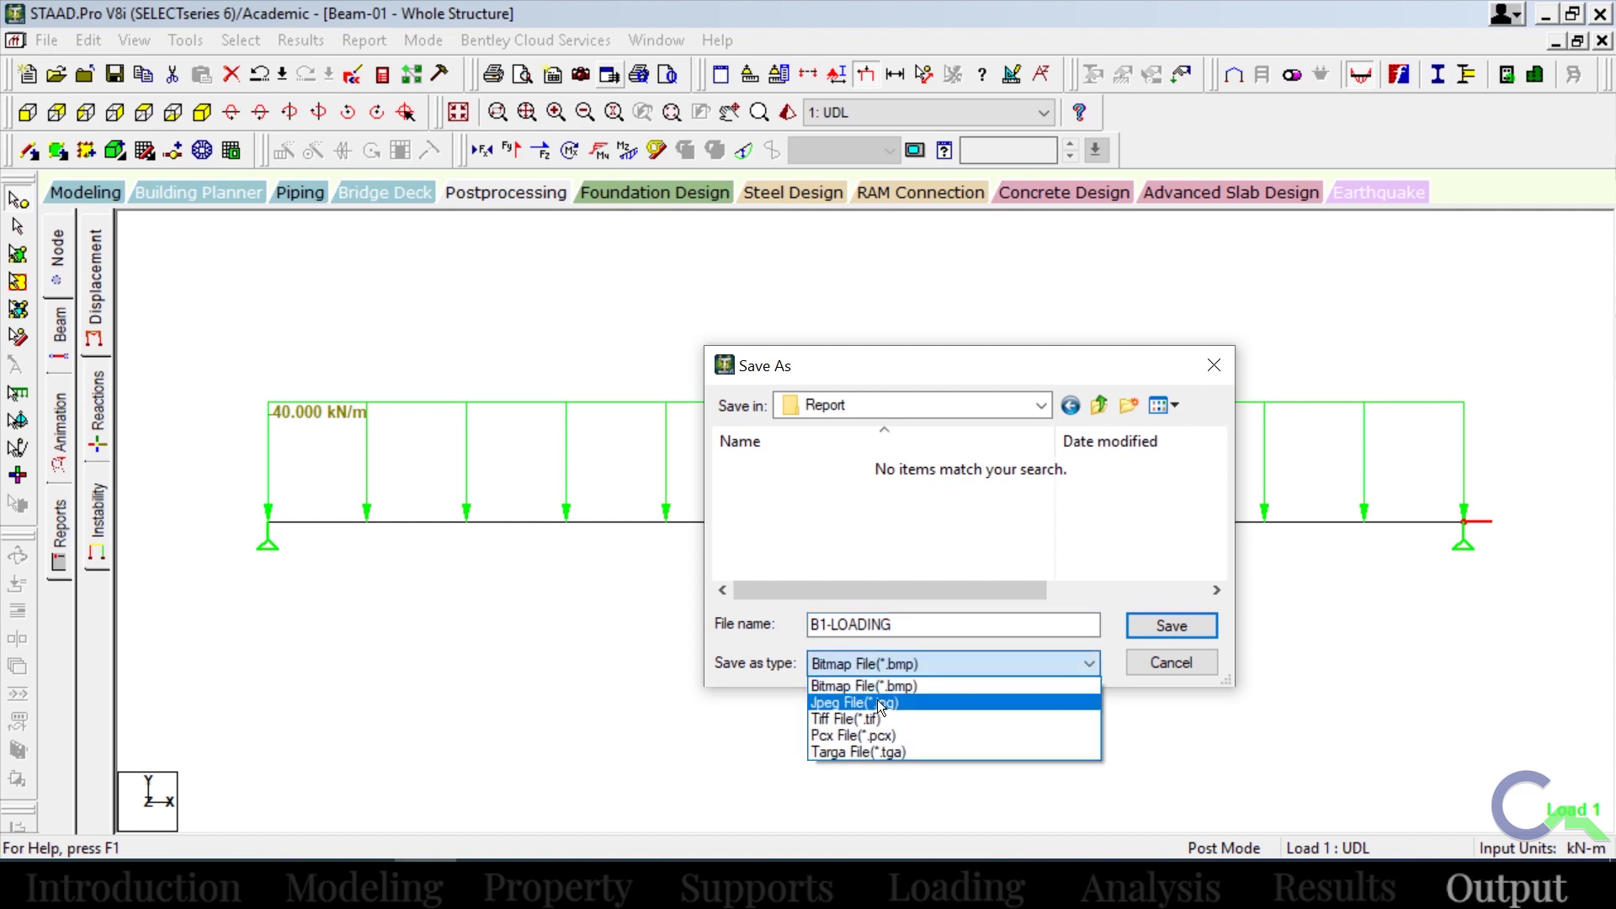
{"action": "left_click", "coordinate": [880, 702]}
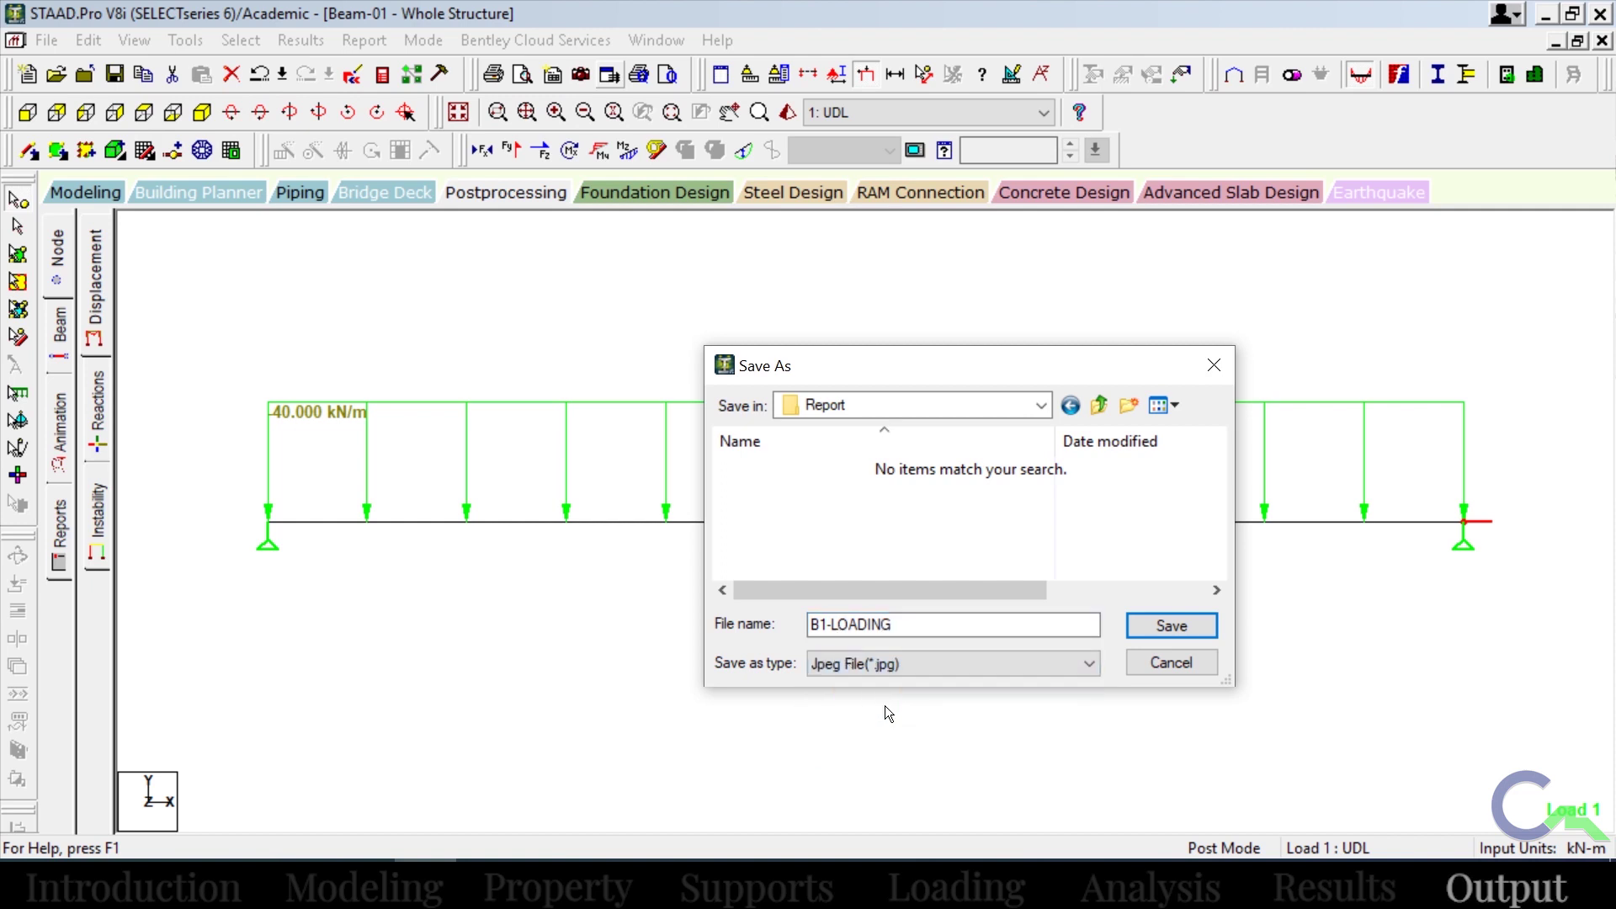
{"action": "left_click", "coordinate": [1142, 626]}
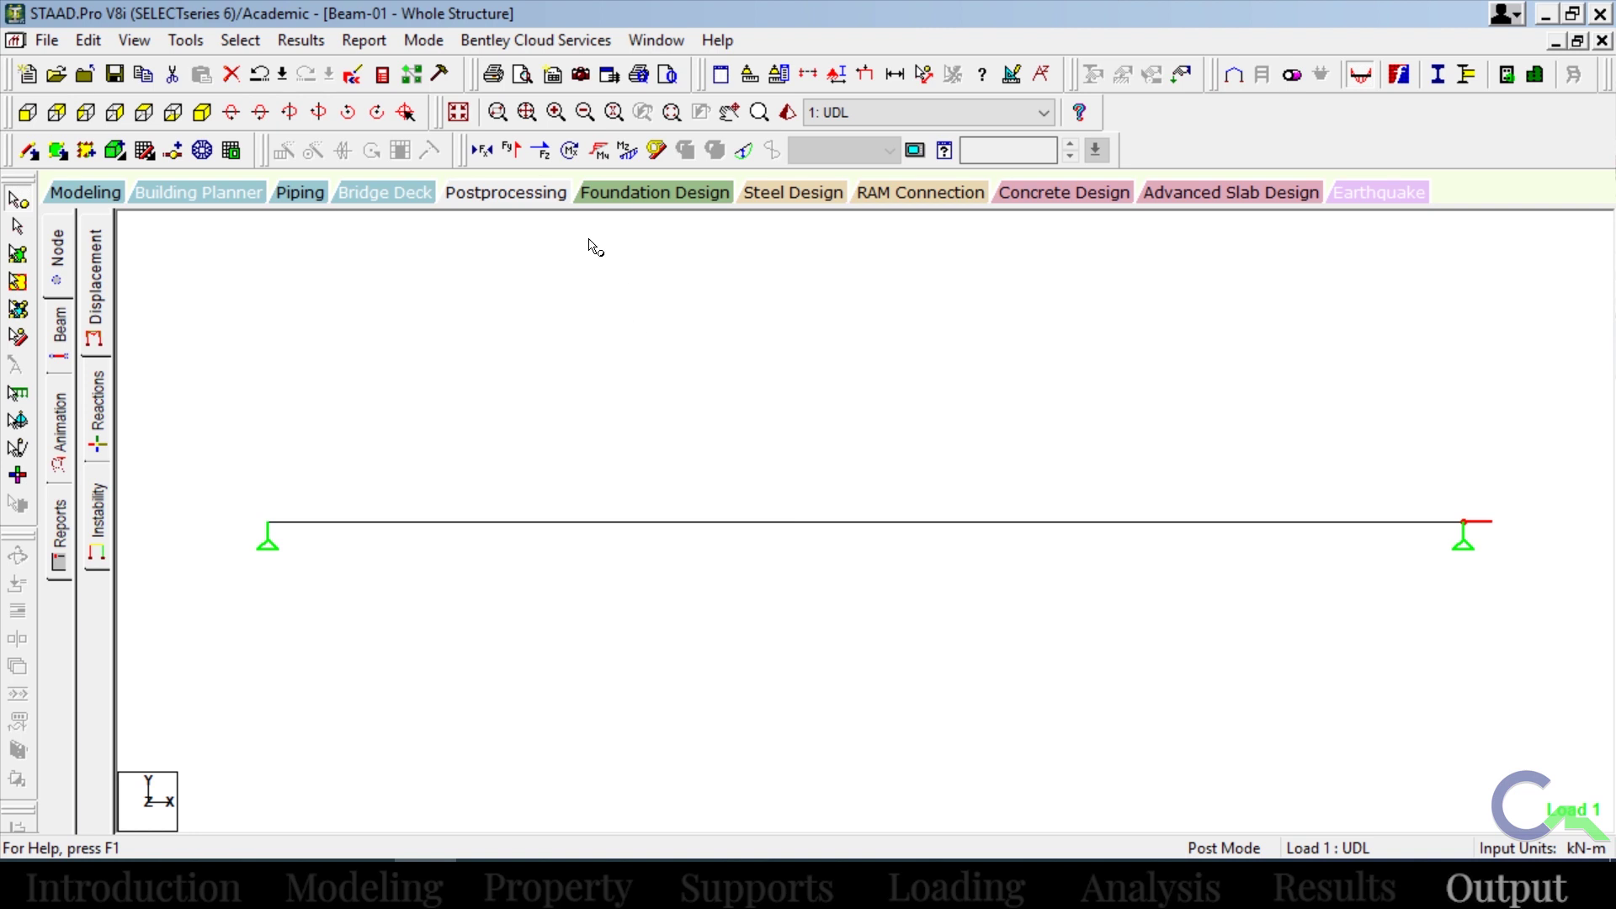
Display the Shear Y diagram and export the view to the Report folder as a JPEG named B1-SFD.
{"action": "left_click", "coordinate": [509, 152]}
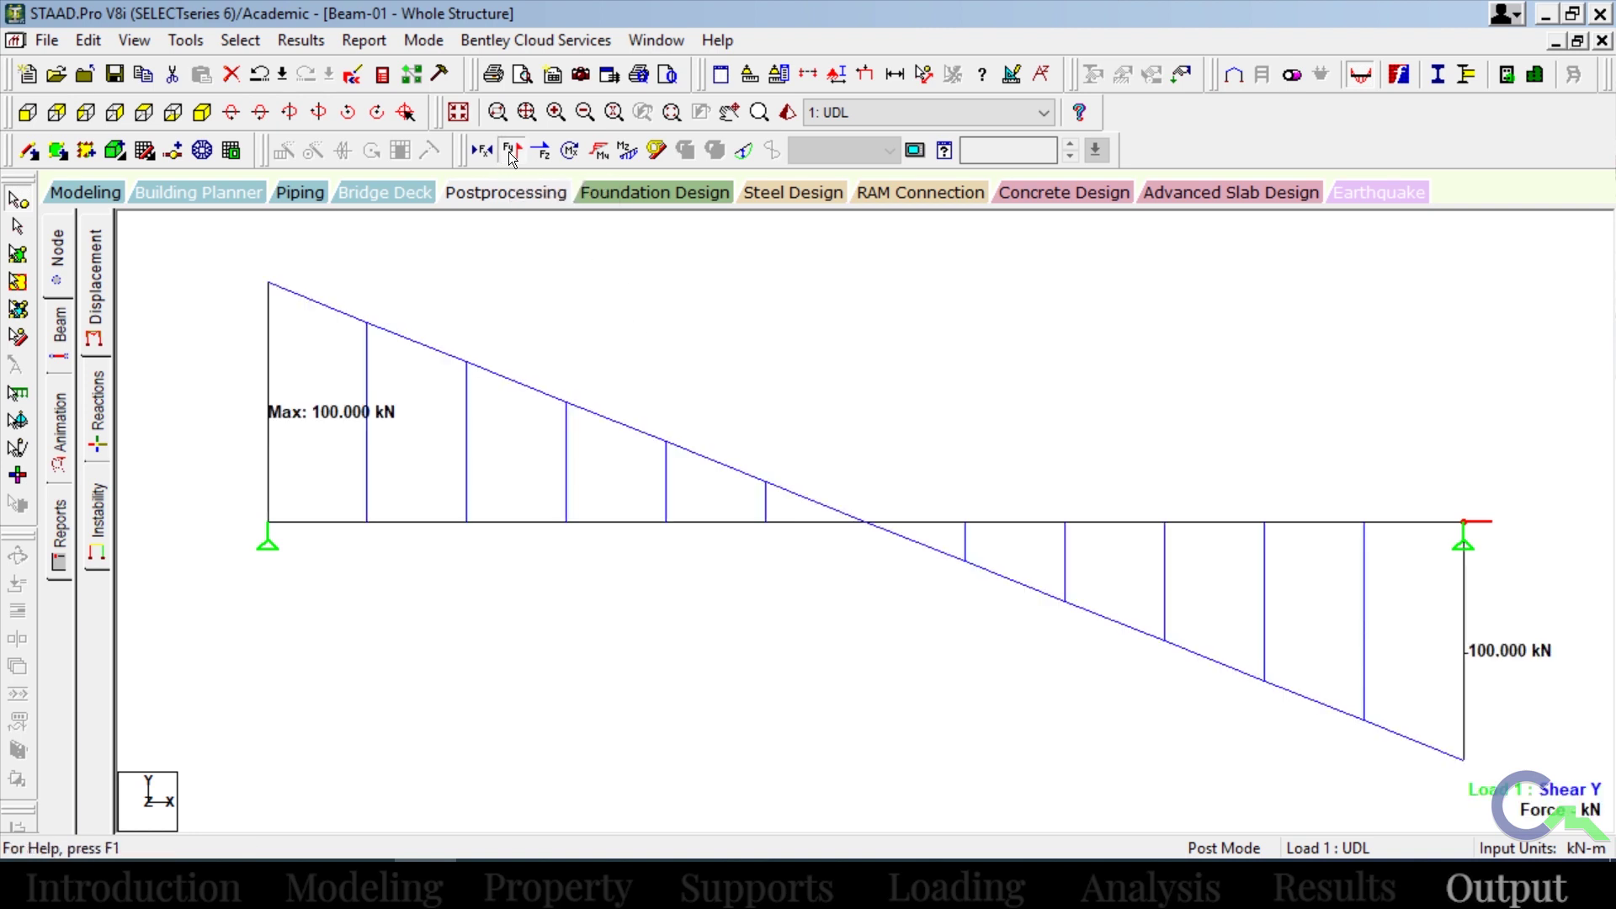
{"action": "left_click", "coordinate": [606, 78]}
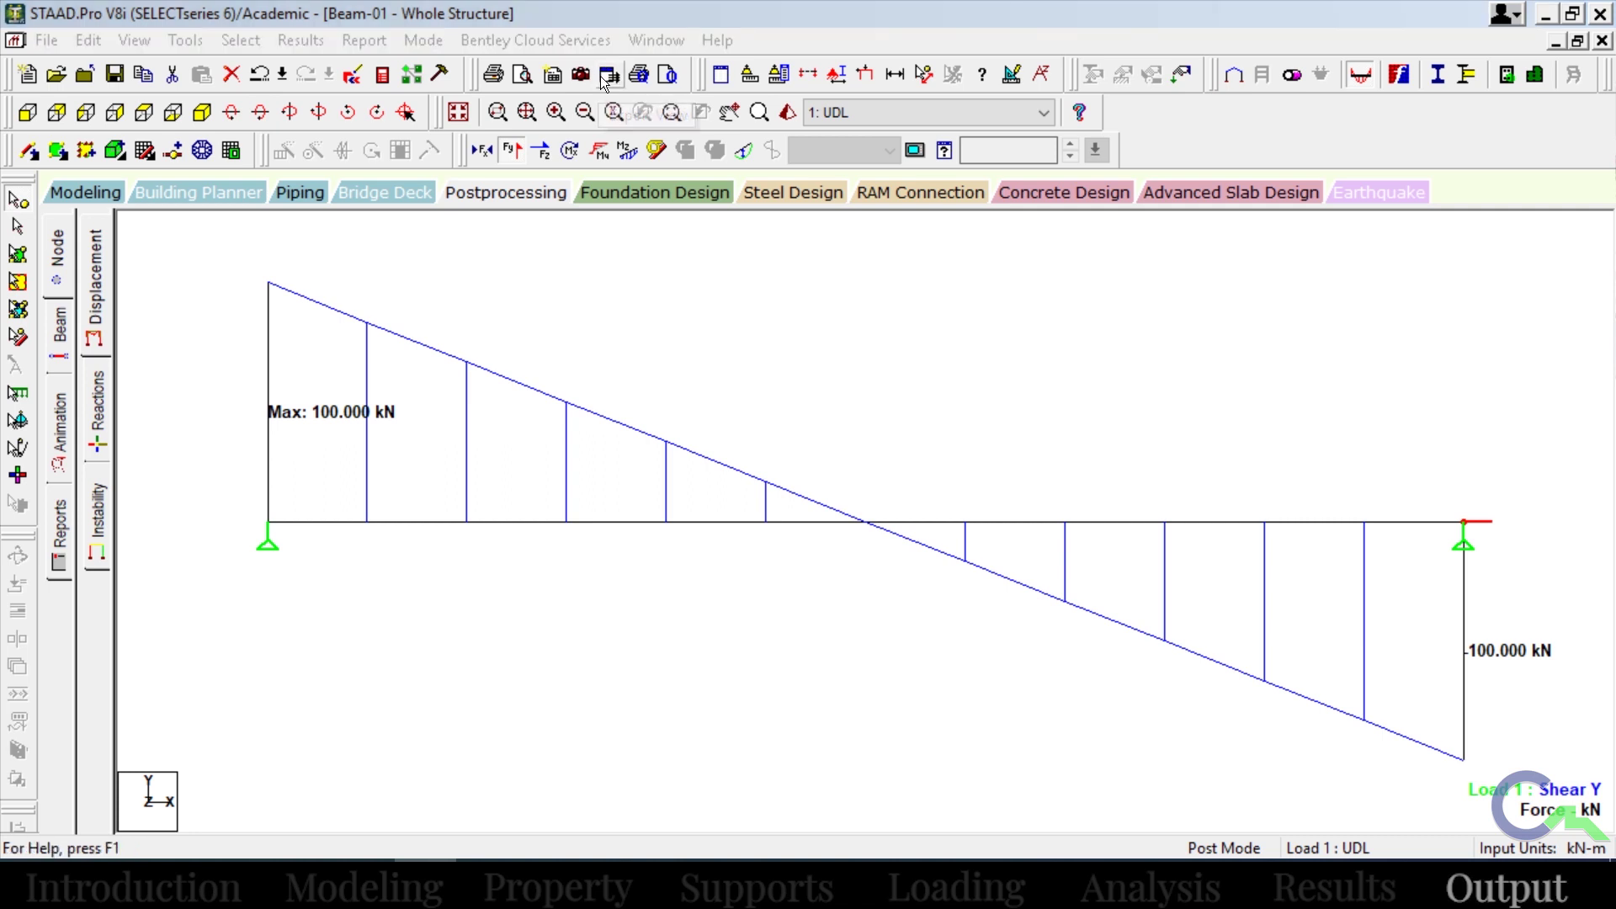
{"action": "left_click", "coordinate": [939, 662]}
{"action": "left_click", "coordinate": [936, 702]}
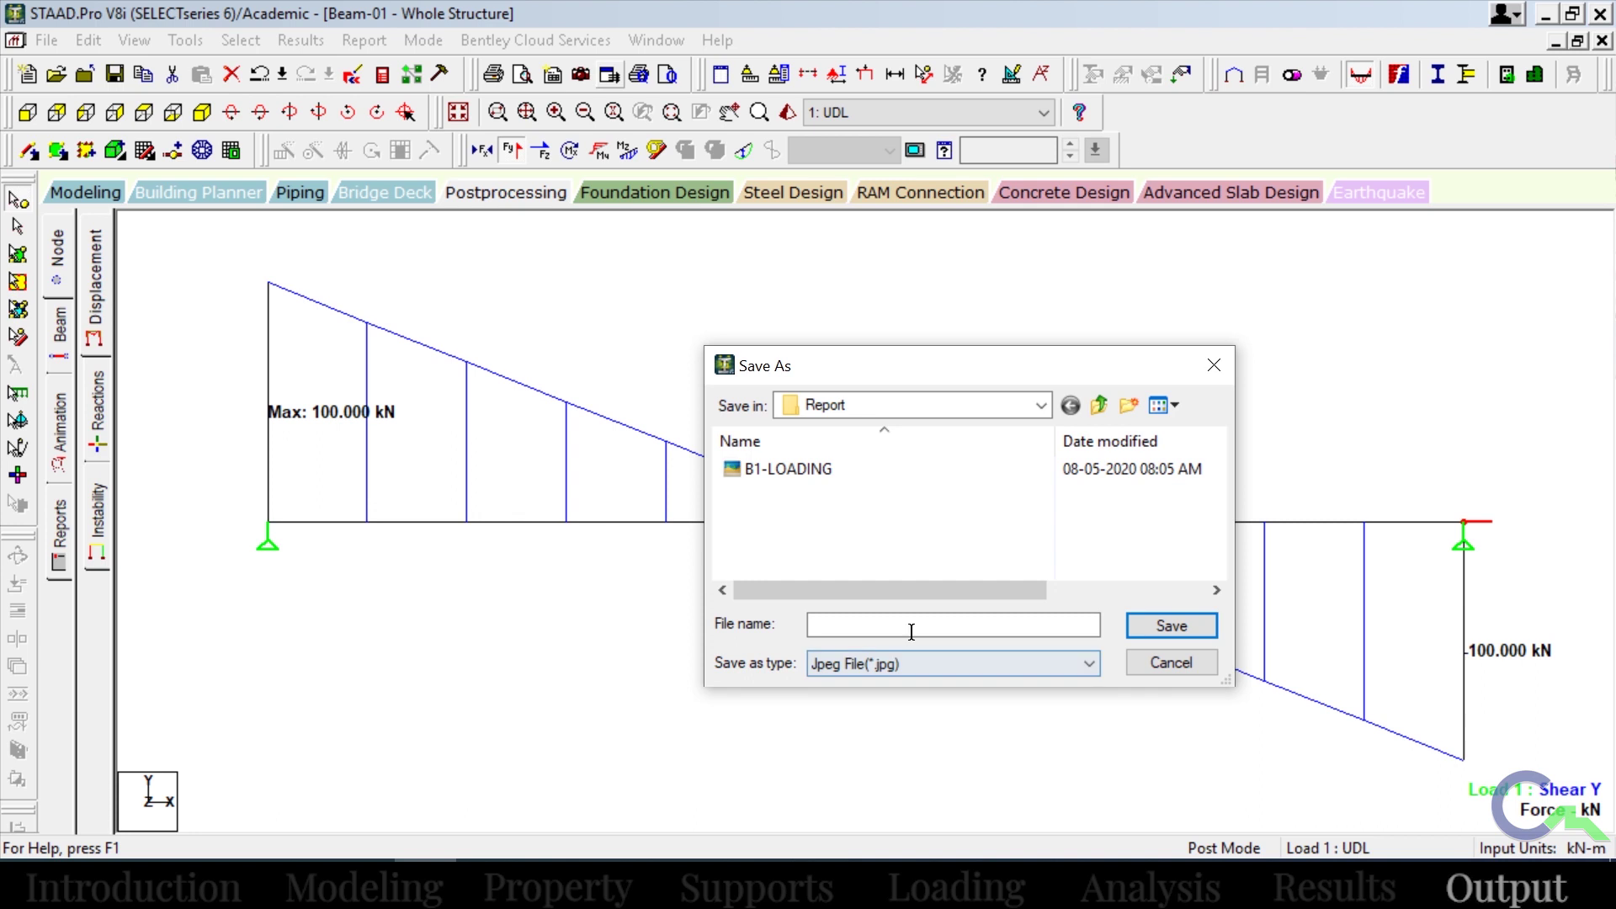
{"action": "left_click", "coordinate": [791, 471]}
{"action": "double_click", "coordinate": [906, 623]}
{"action": "type", "text": "sF"}
{"action": "key", "text": "BackSpace"}
{"action": "key", "text": "BackSpace"}
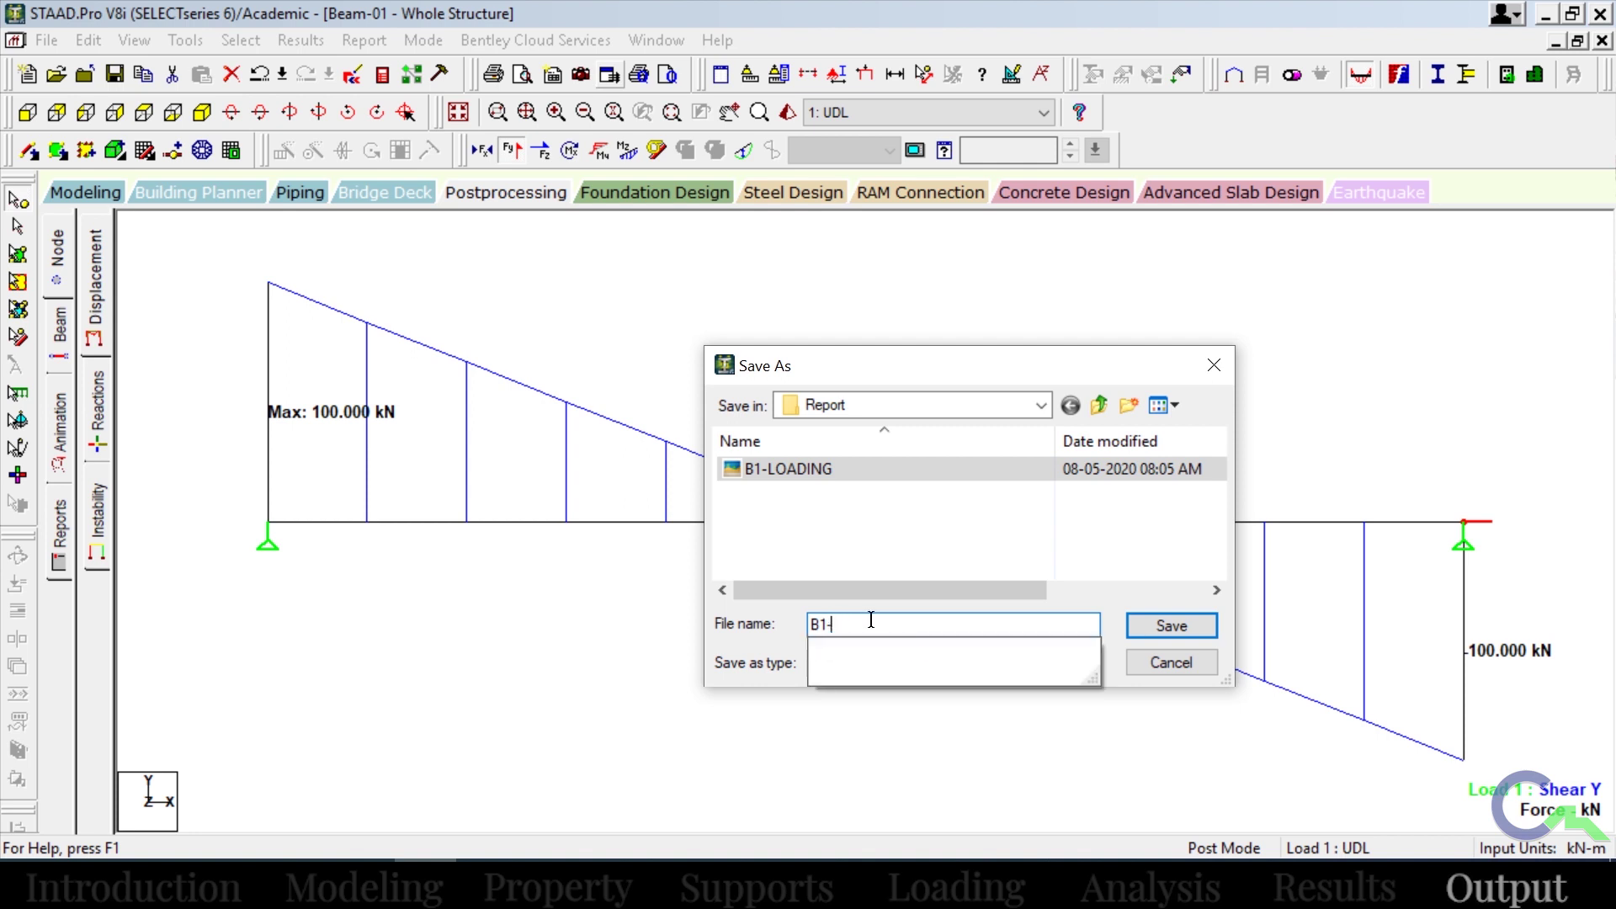
{"action": "type", "text": "SFD"}
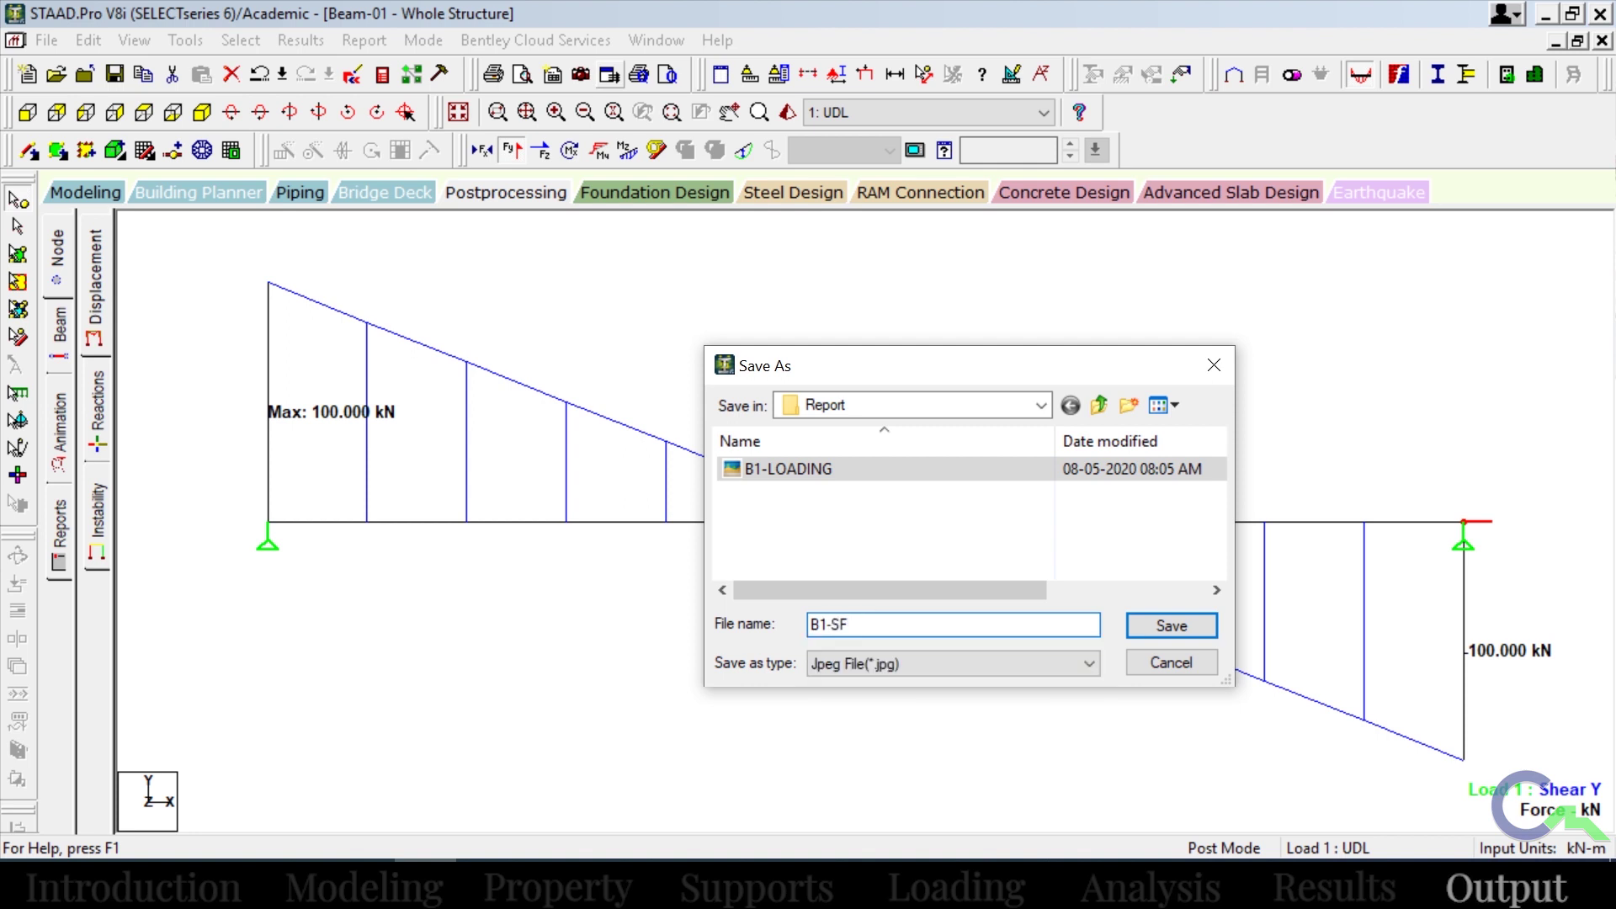
{"action": "left_click", "coordinate": [1198, 623]}
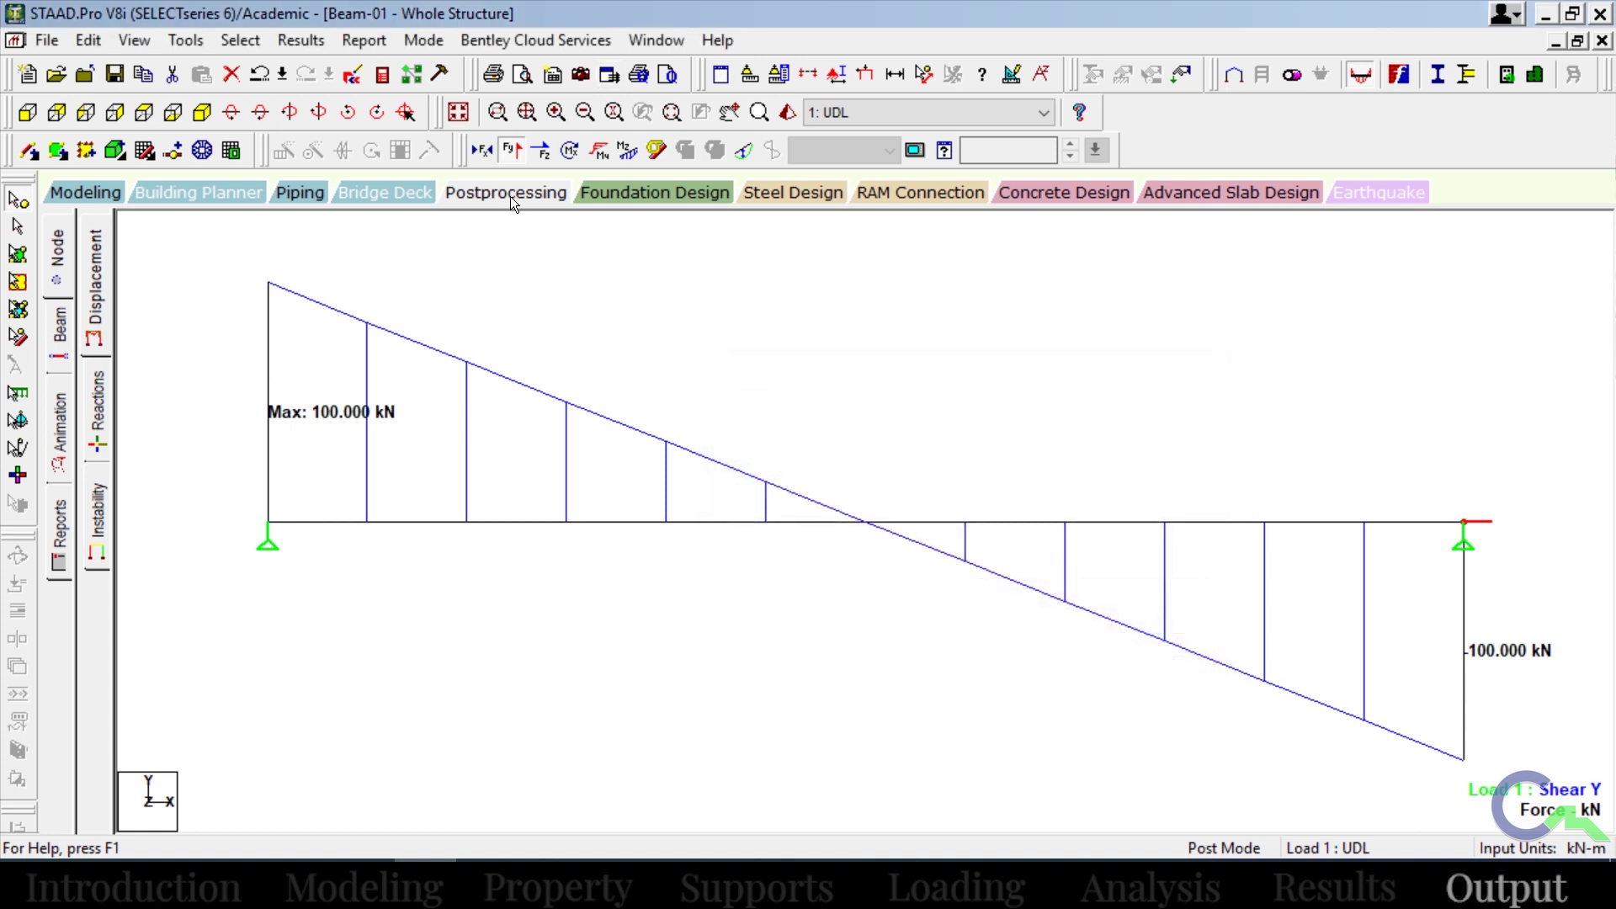
Replace the Shear Y diagram with Bending Z and export the view to the Report folder as a JPEG named B1-BMD.
{"action": "left_click", "coordinate": [519, 156]}
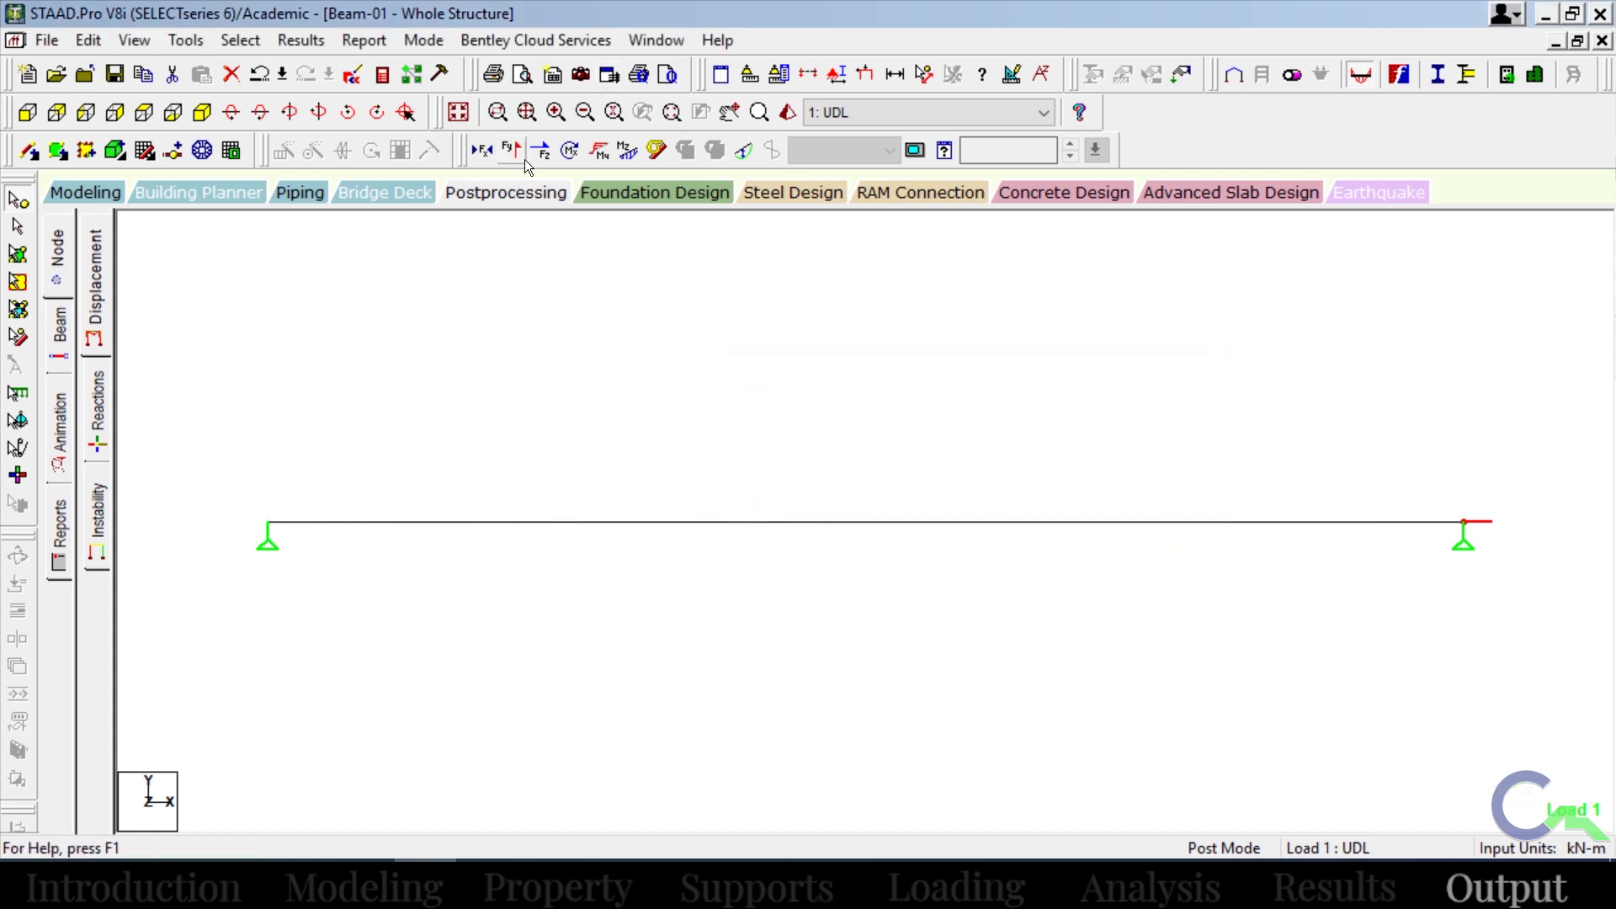
{"action": "left_click", "coordinate": [627, 153]}
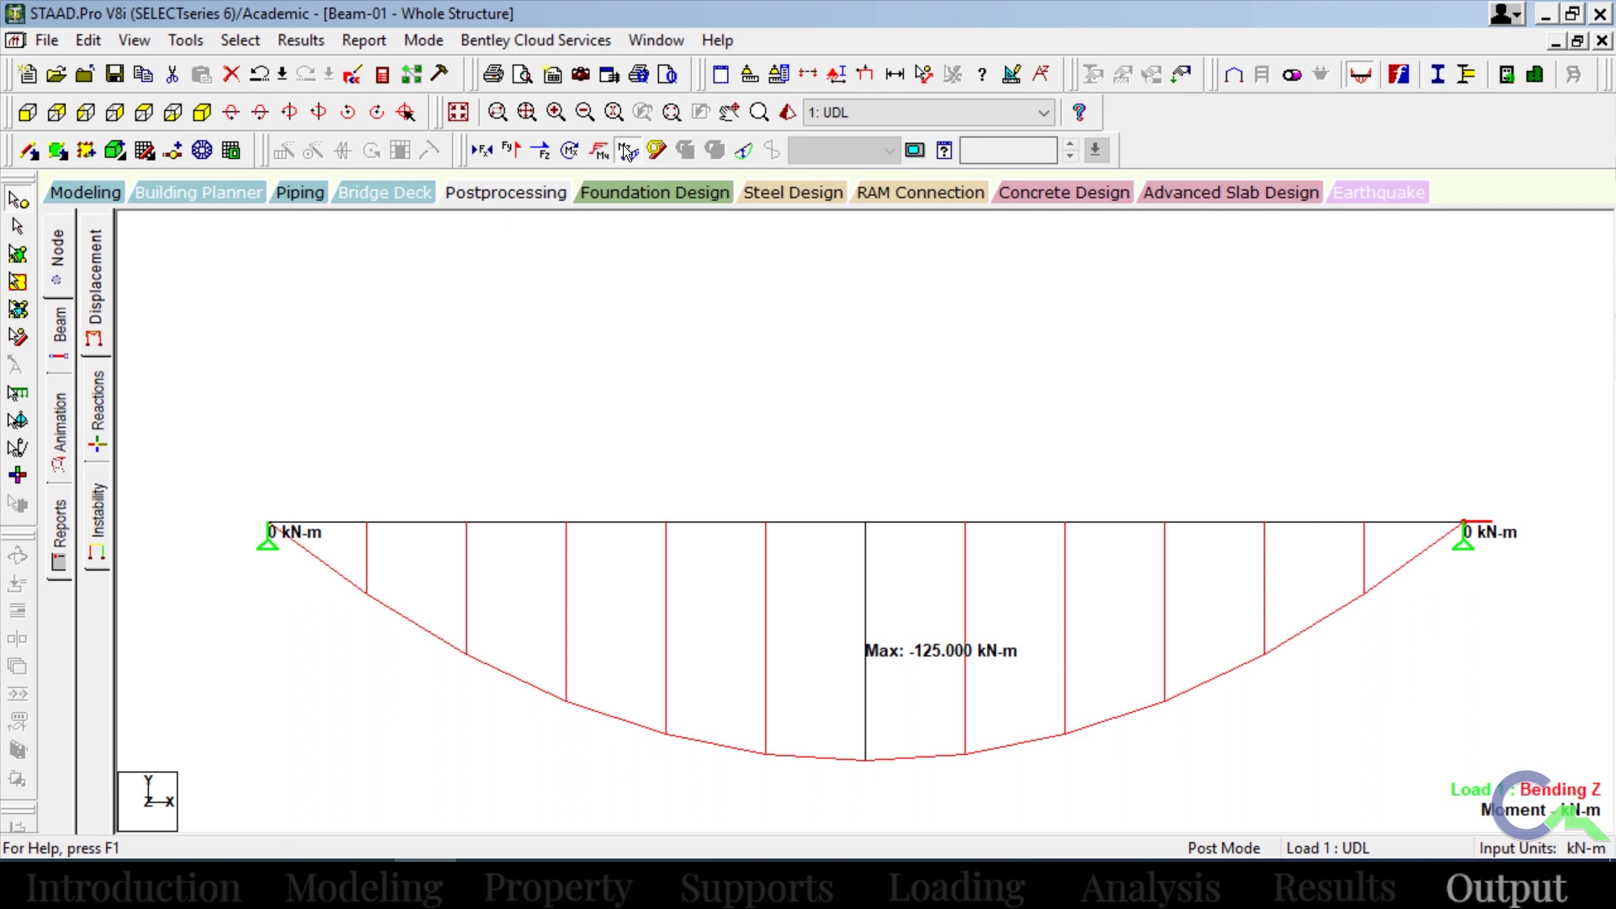
{"action": "left_click", "coordinate": [609, 77]}
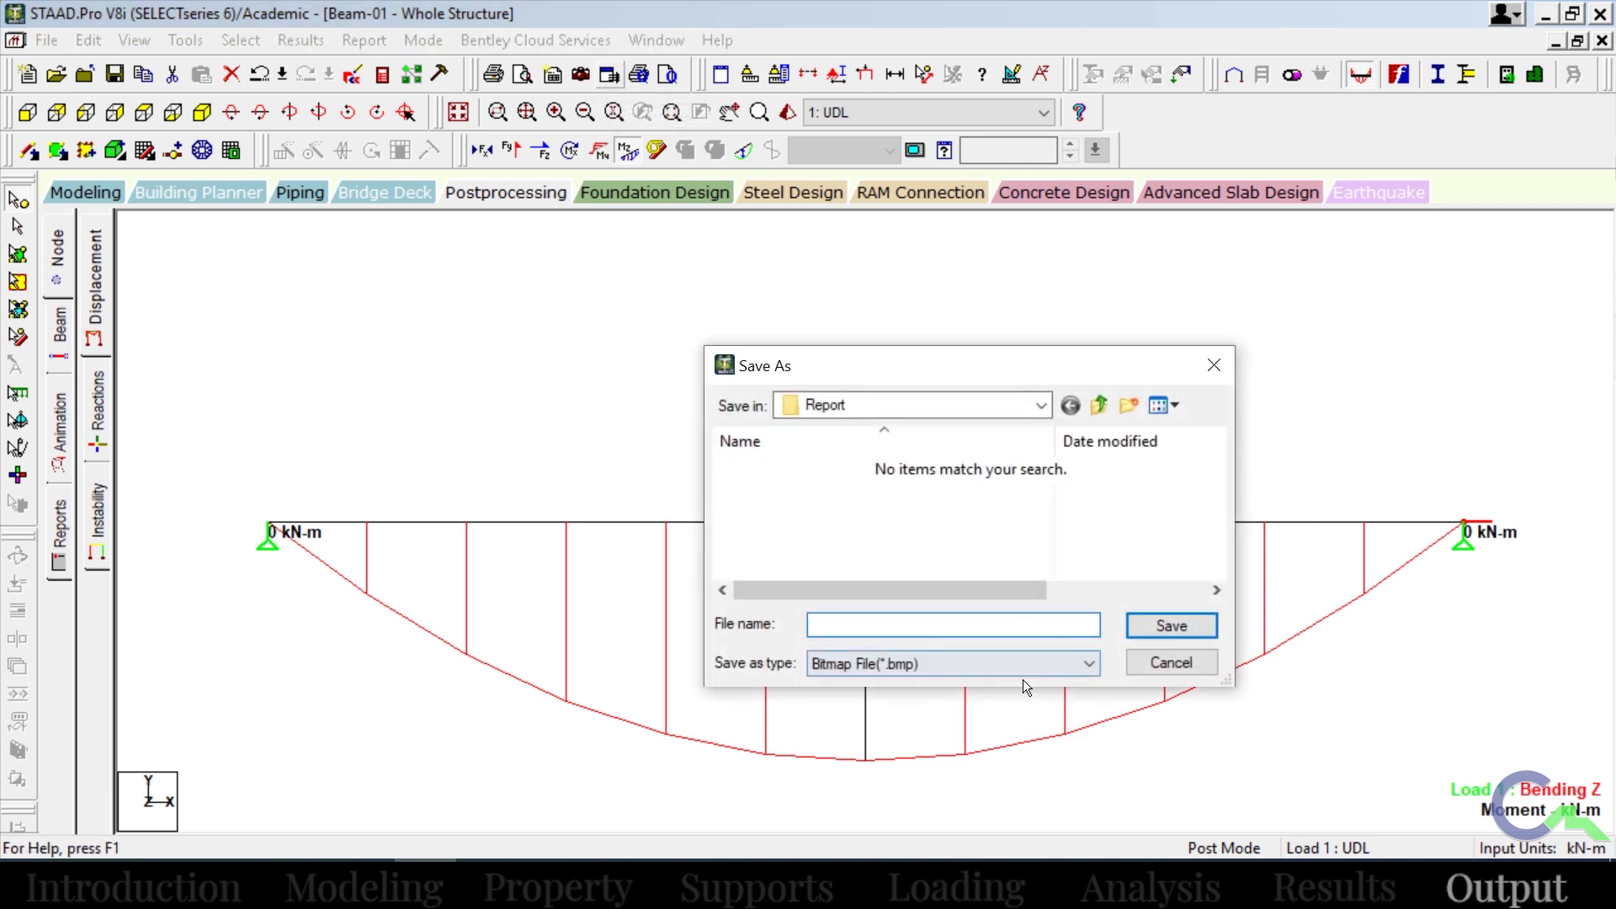
{"action": "left_click", "coordinate": [1022, 663]}
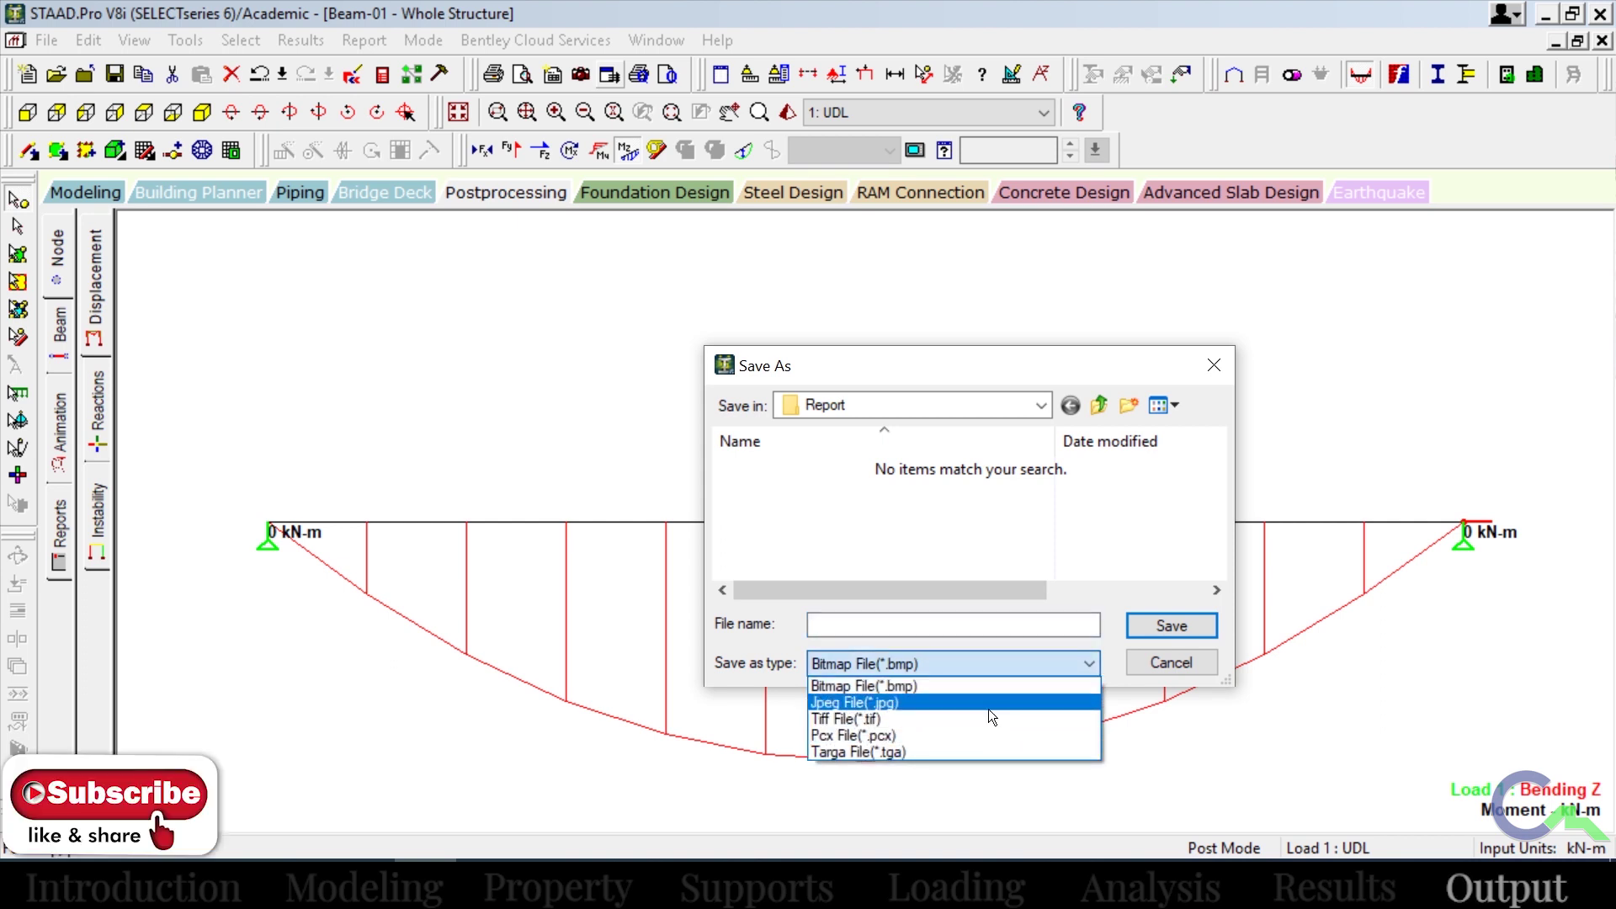
{"action": "left_click", "coordinate": [988, 709]}
{"action": "left_click", "coordinate": [840, 497]}
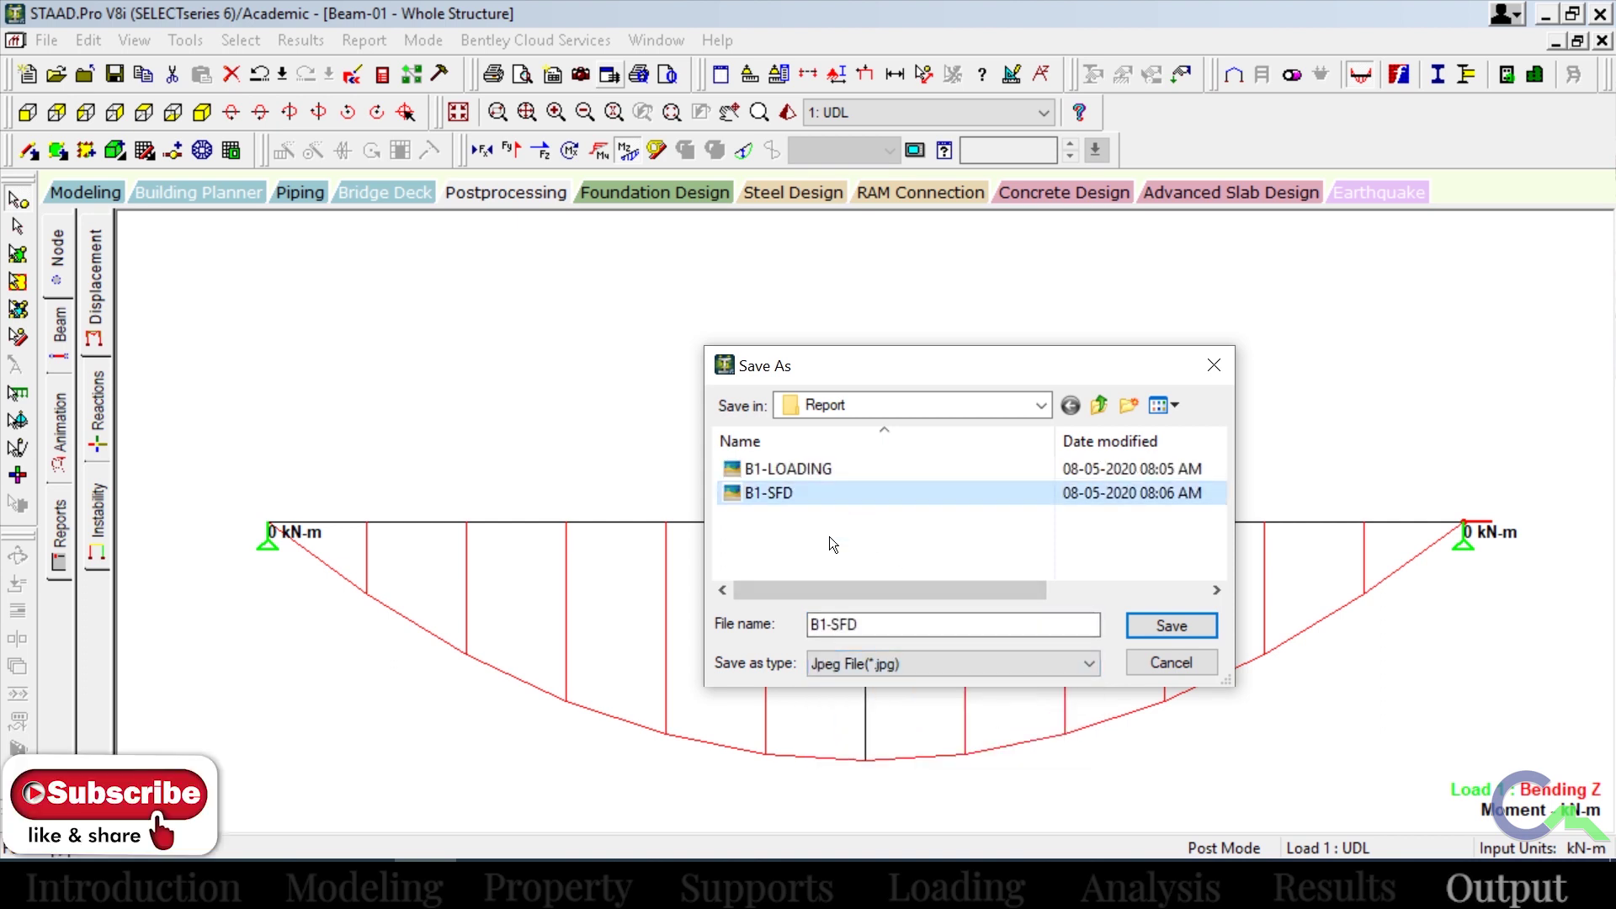
{"action": "left_click_drag", "start_coordinate": [859, 623], "coordinate": [834, 617]}
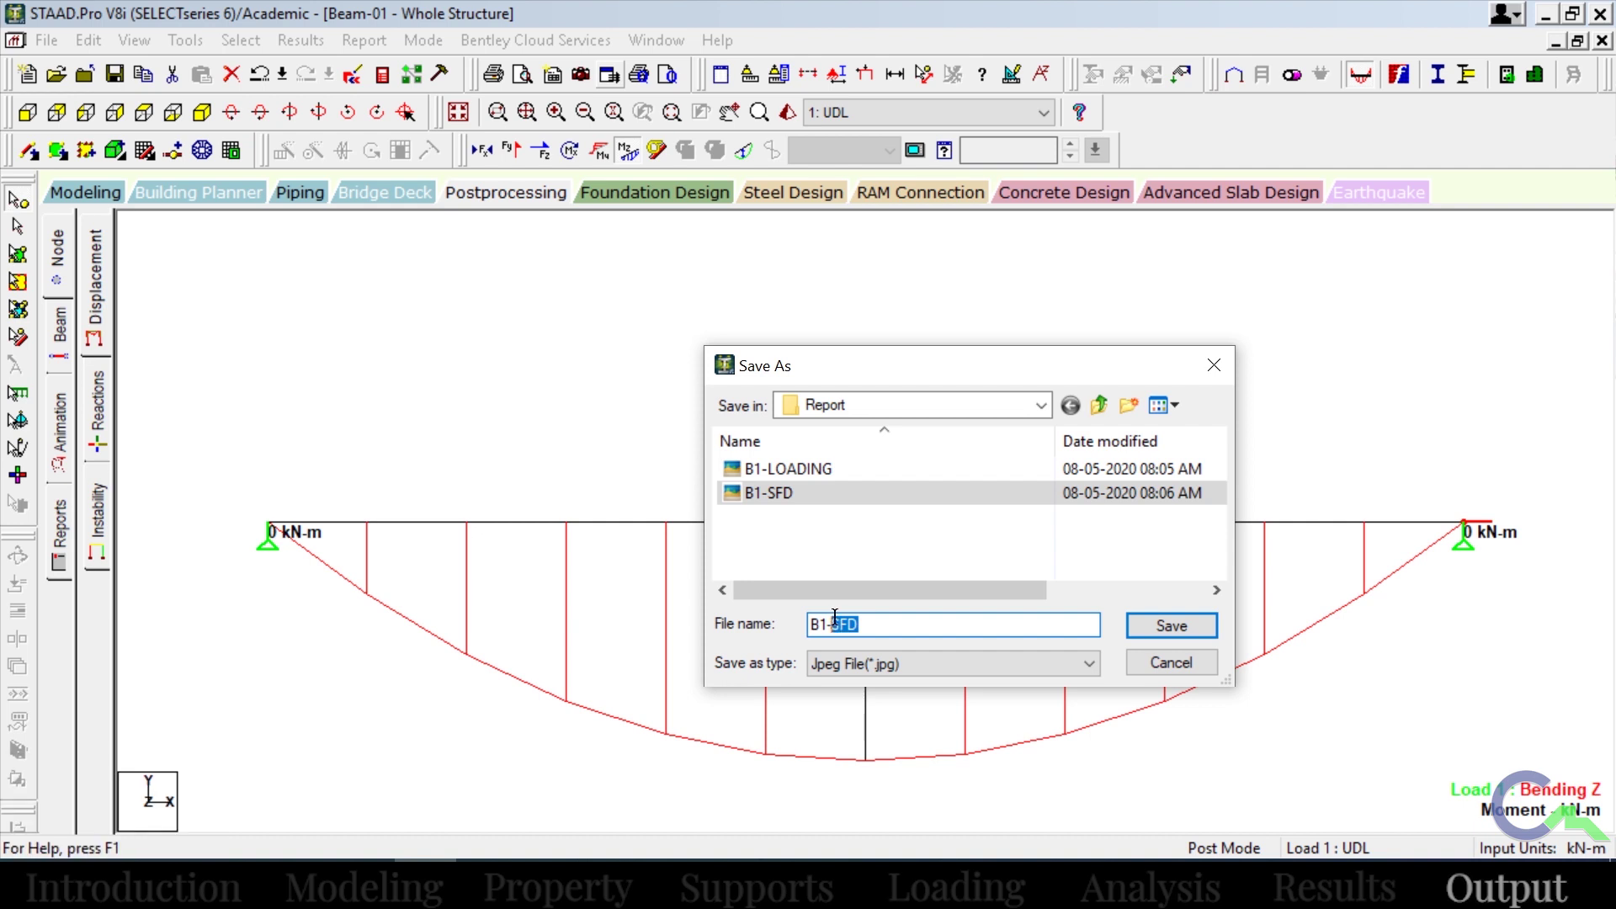
{"action": "type", "text": "BMD"}
{"action": "left_click", "coordinate": [1149, 630]}
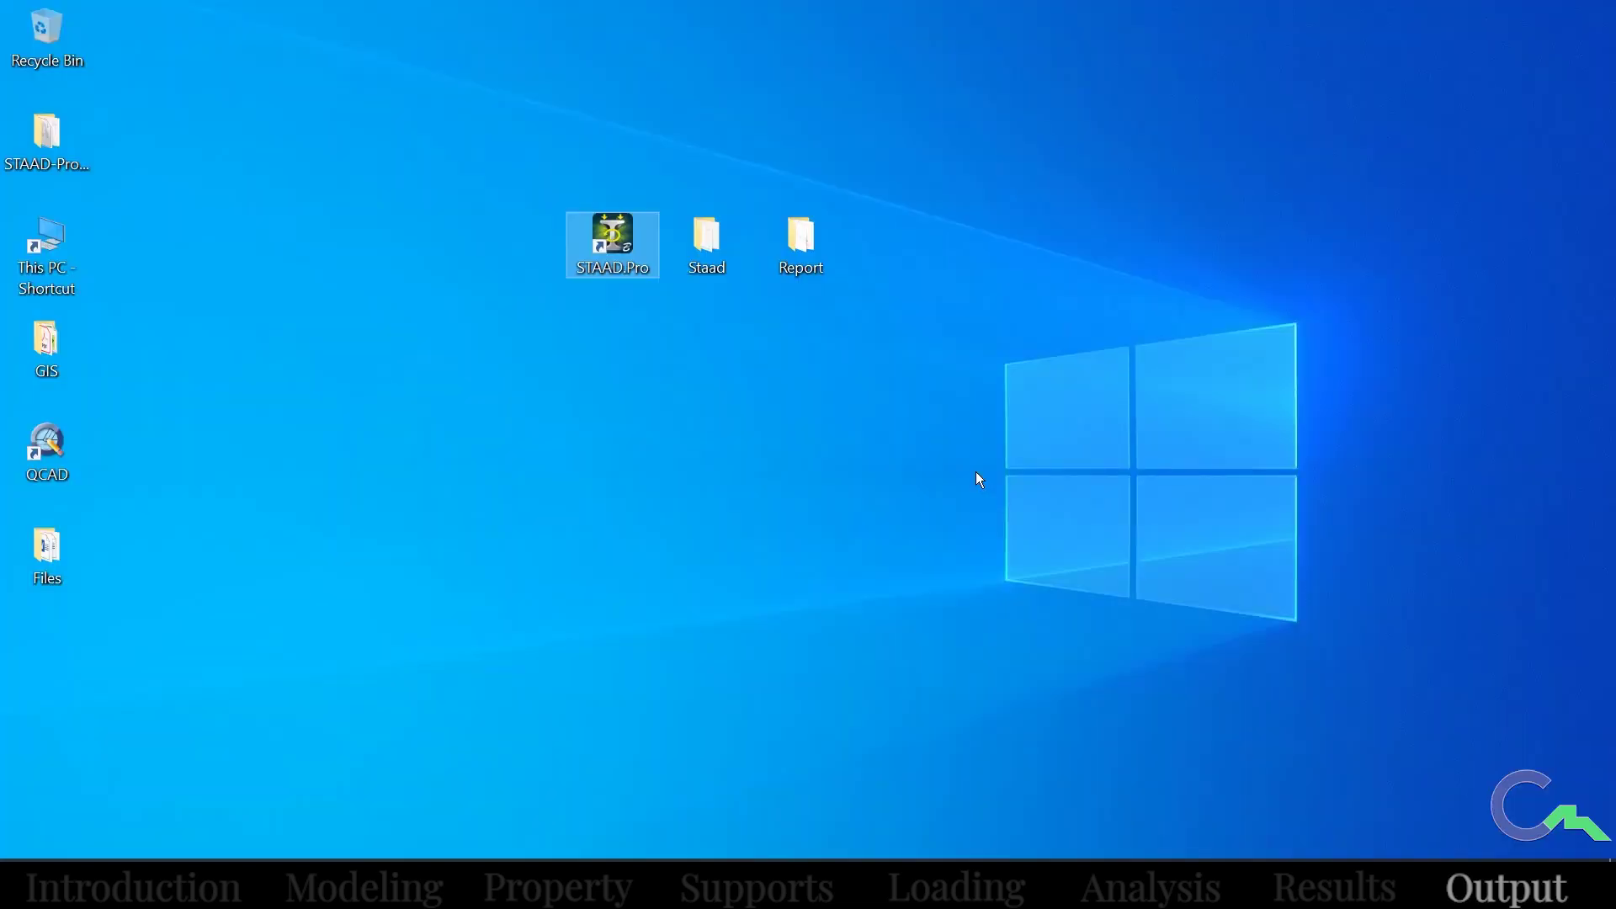
Open the Report folder on the desktop in File Explorer and maximize its window.
{"action": "left_click", "coordinate": [820, 244]}
{"action": "double_click", "coordinate": [822, 245]}
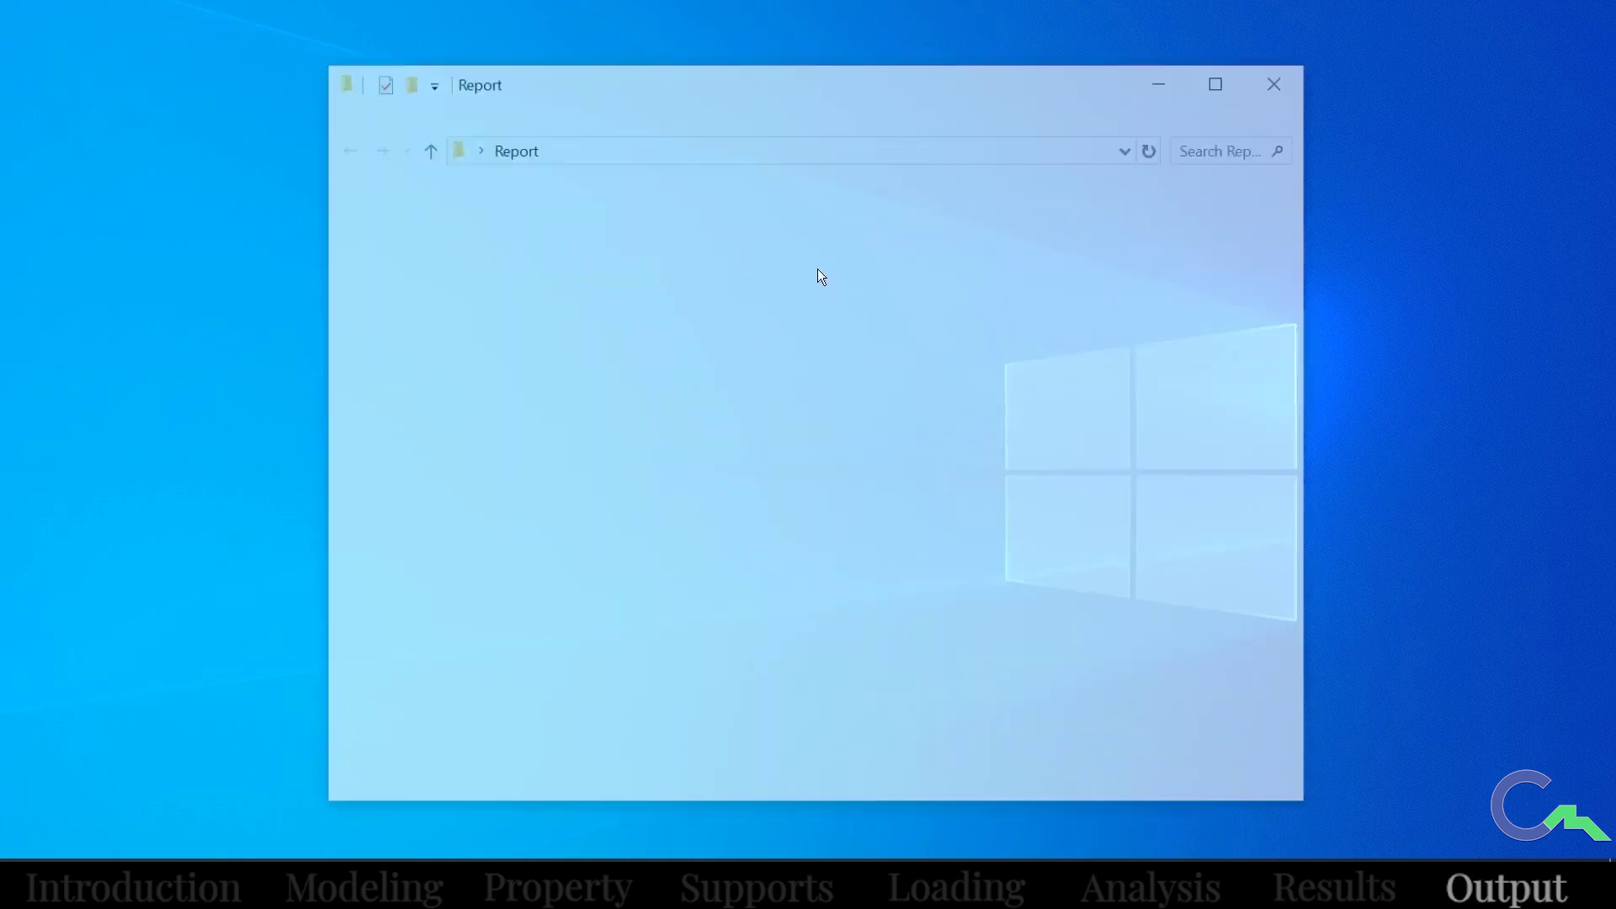
{"action": "left_click", "coordinate": [1222, 77]}
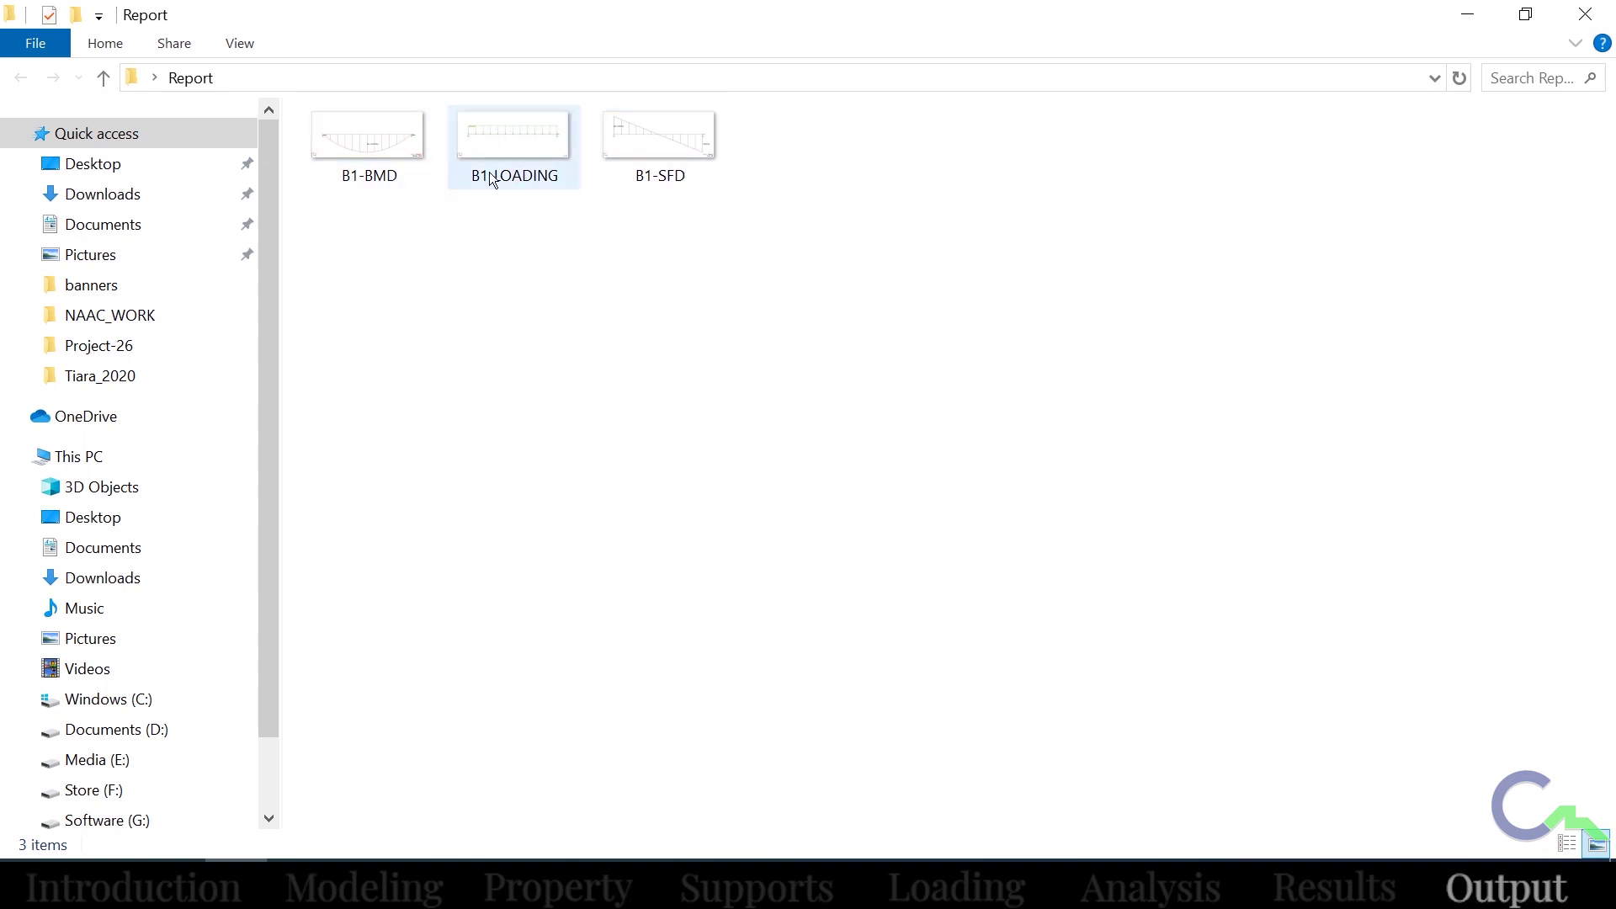
Create a new Microsoft Word document in the Report folder and name it BEAM-1-REPORT.
{"action": "right_click", "coordinate": [719, 343]}
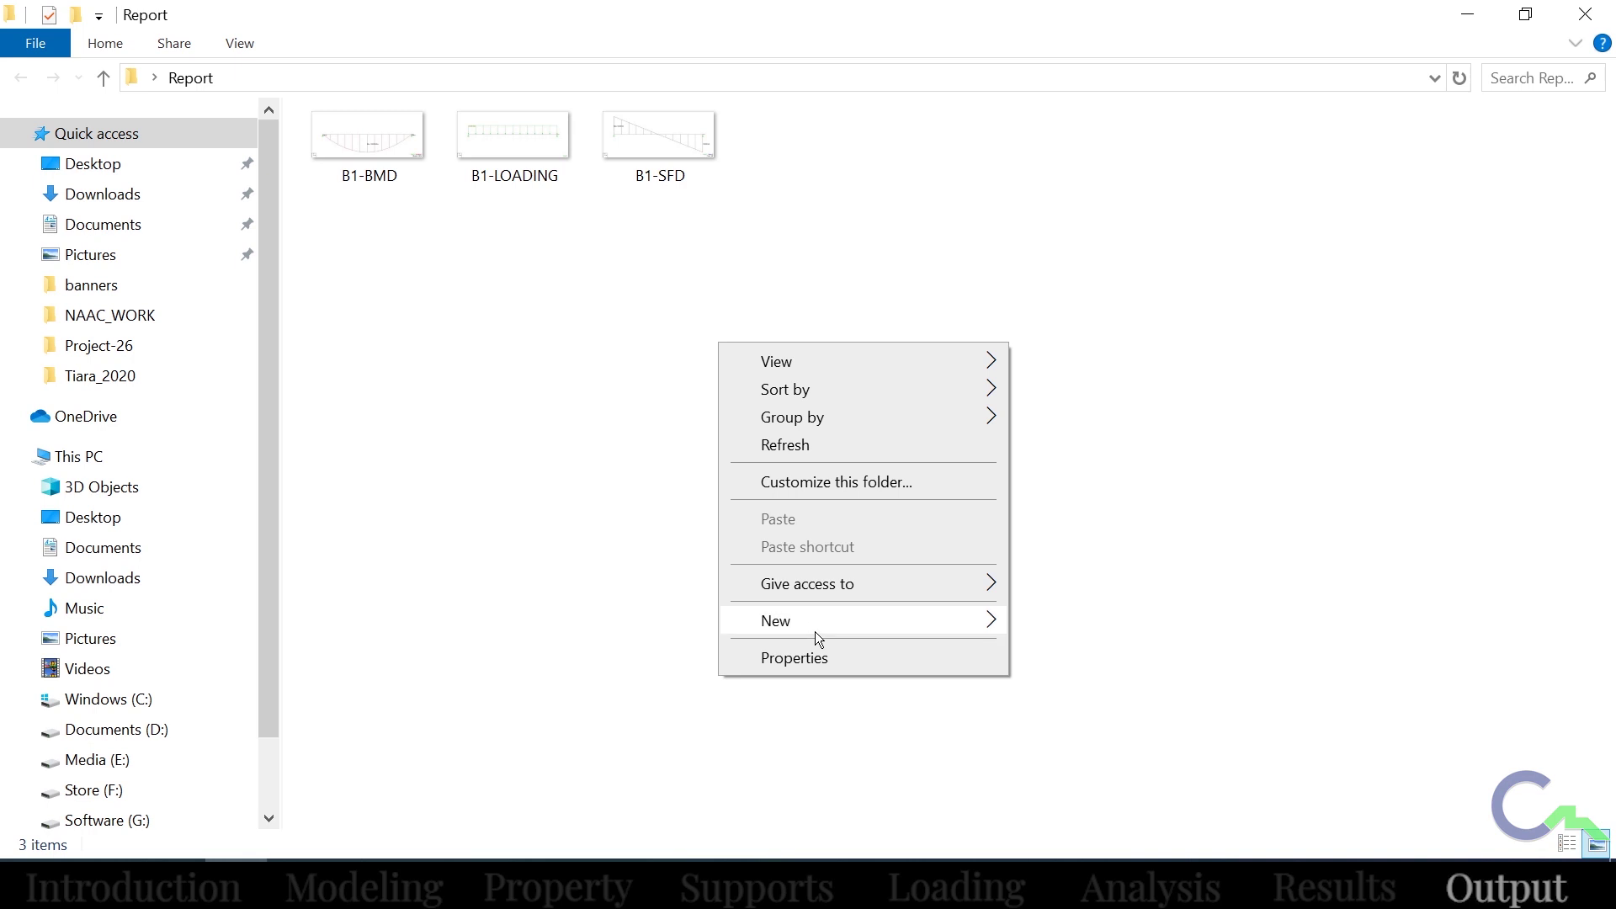
{"action": "mouse_move", "coordinate": [822, 629]}
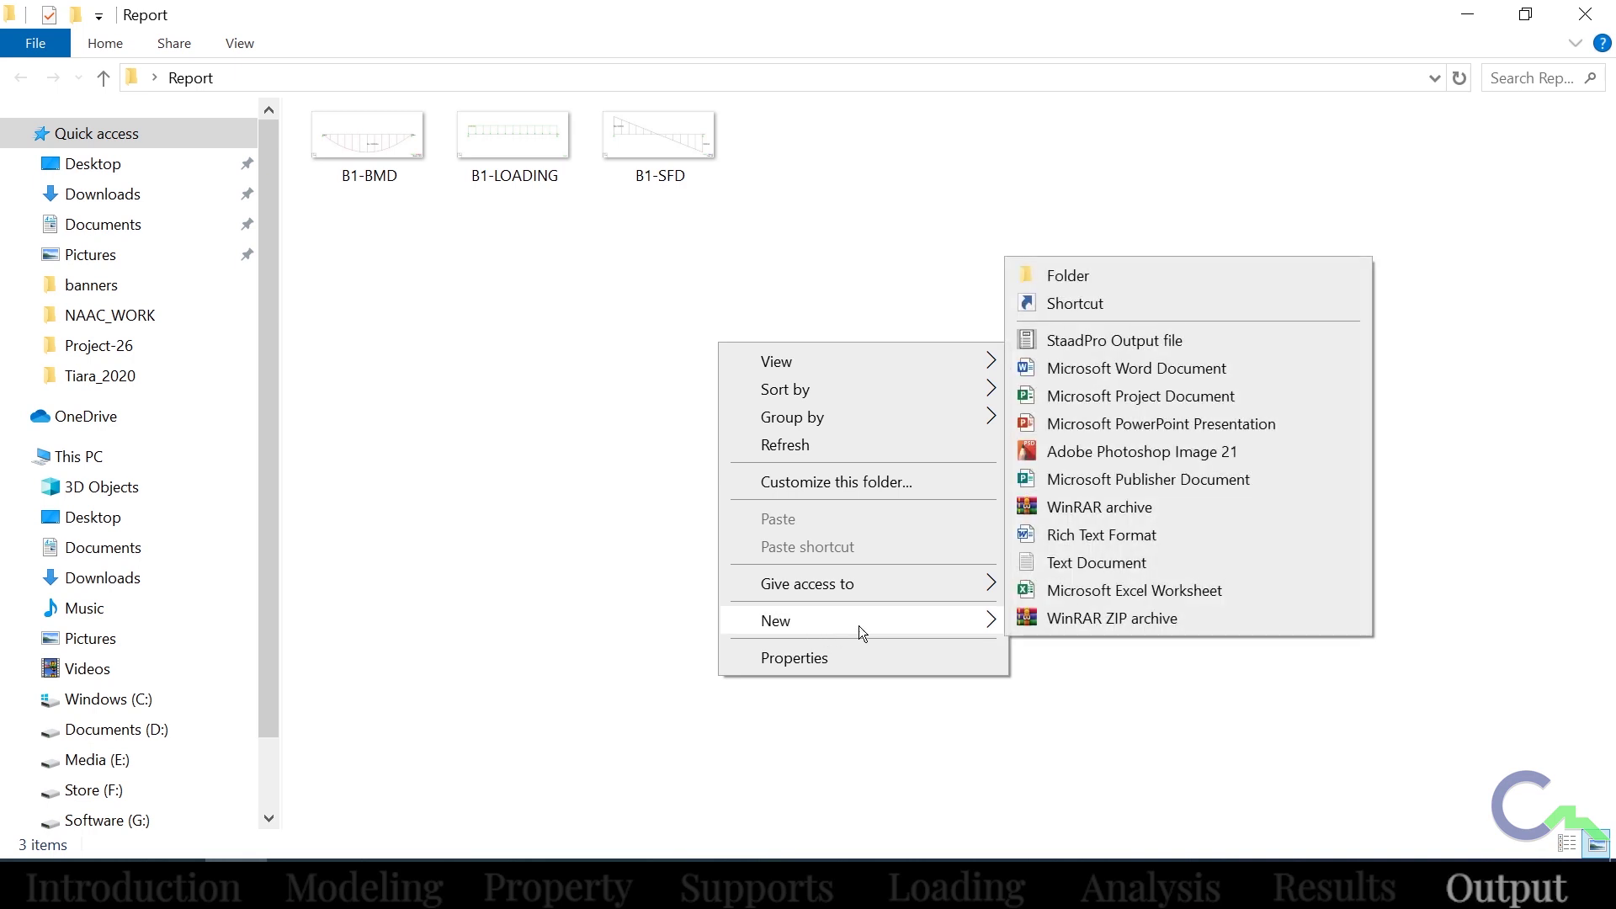
{"action": "left_click", "coordinate": [1107, 366]}
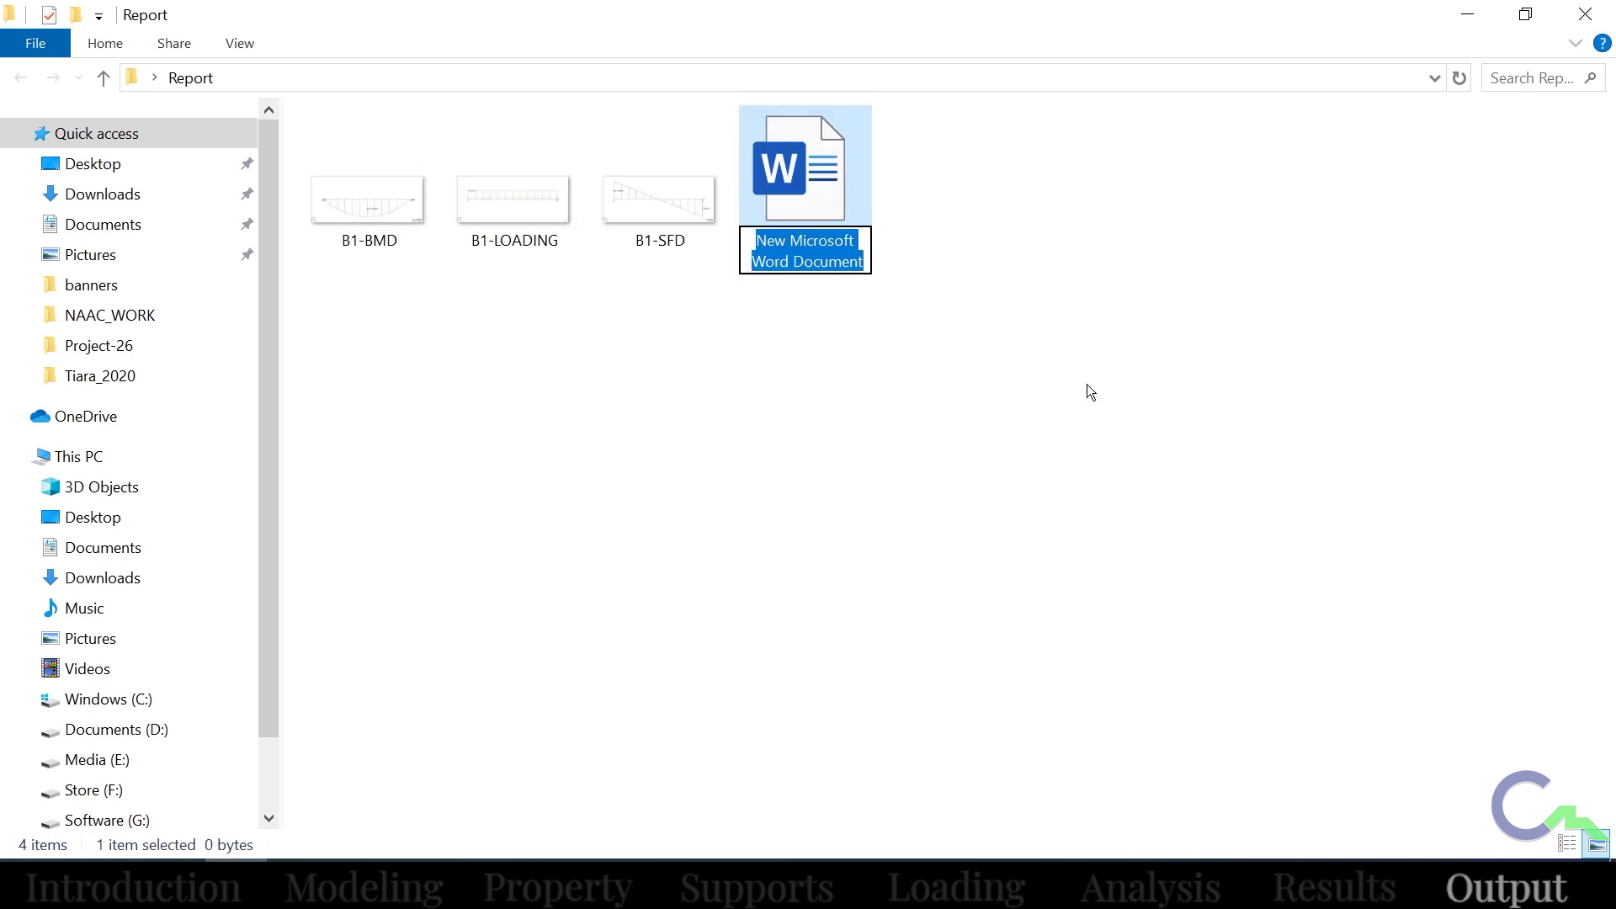
{"action": "type", "text": "B"}
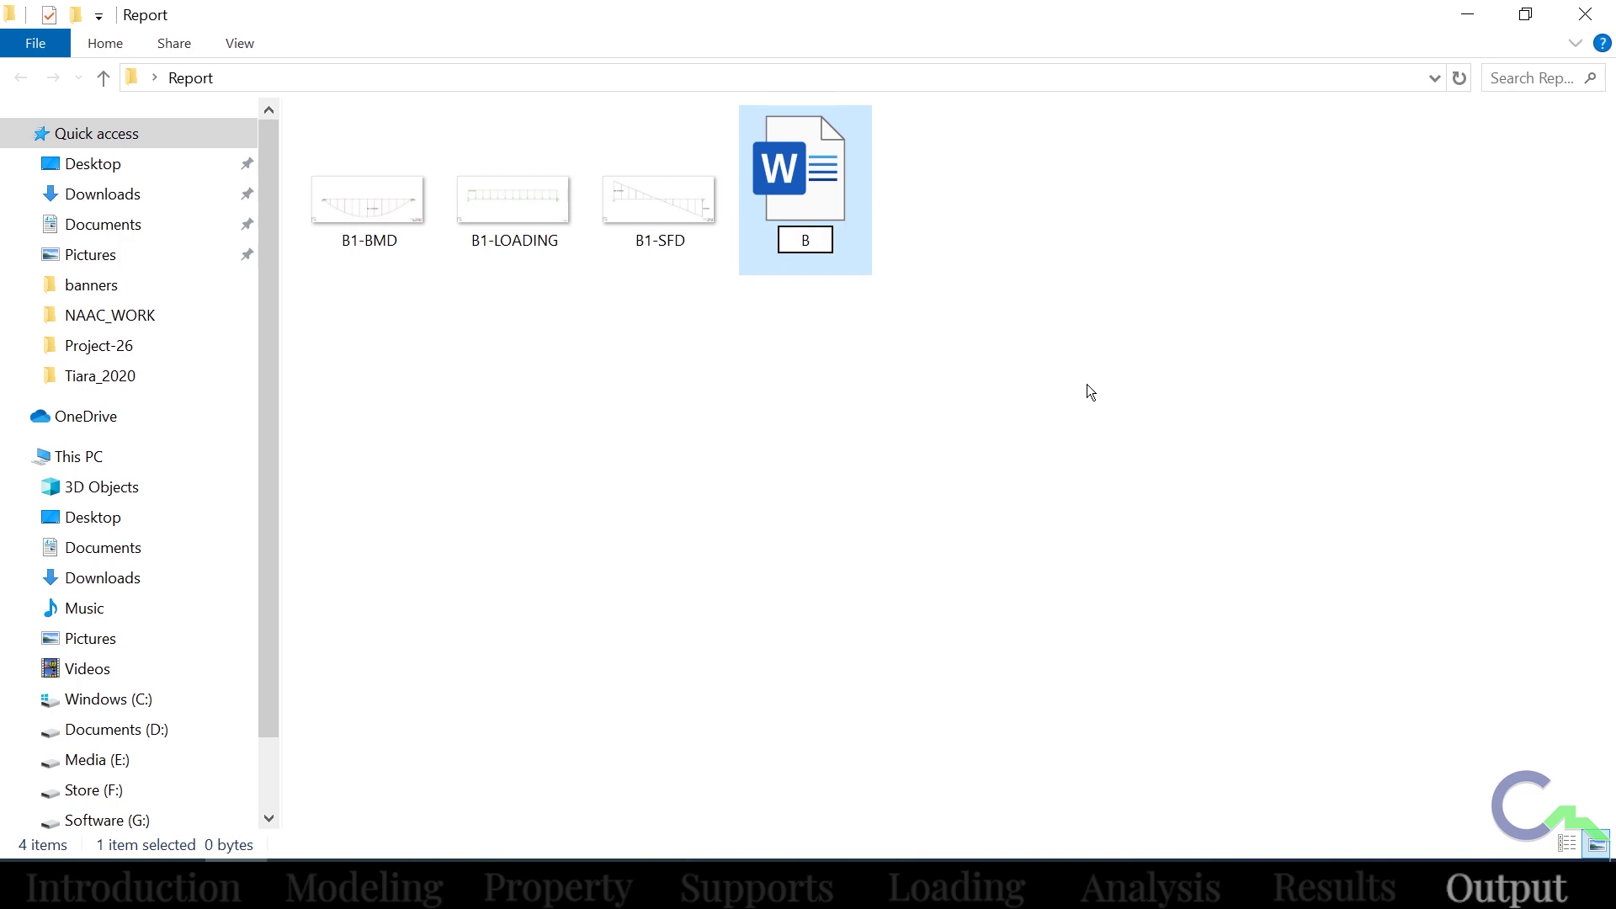
{"action": "type", "text": "EAM-1-REPORT"}
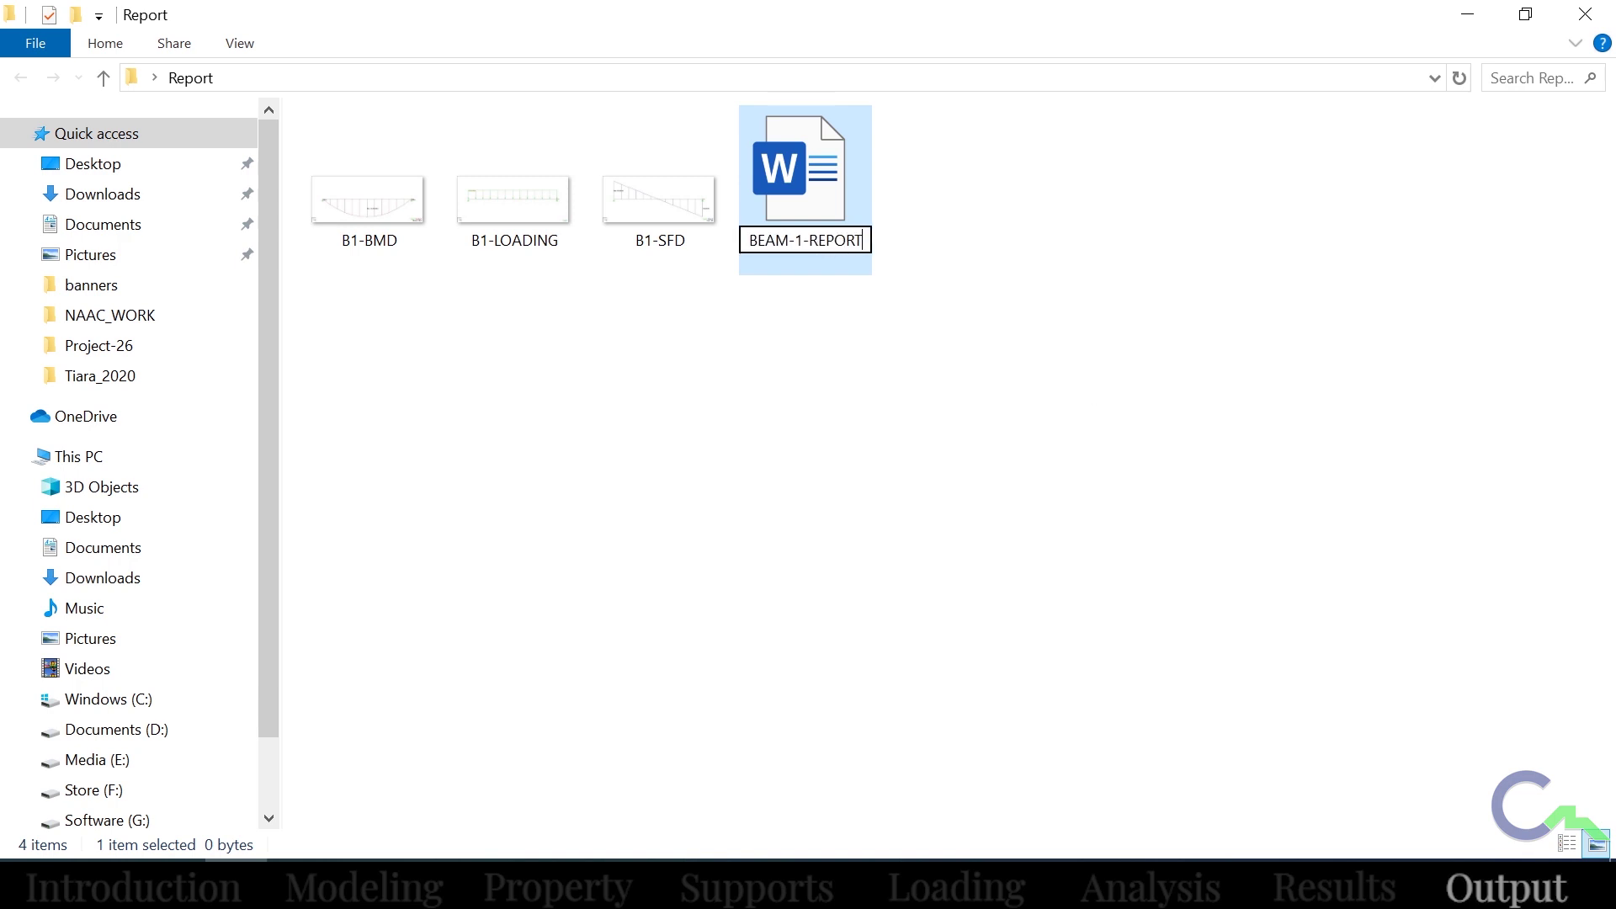
{"action": "key", "text": "Return"}
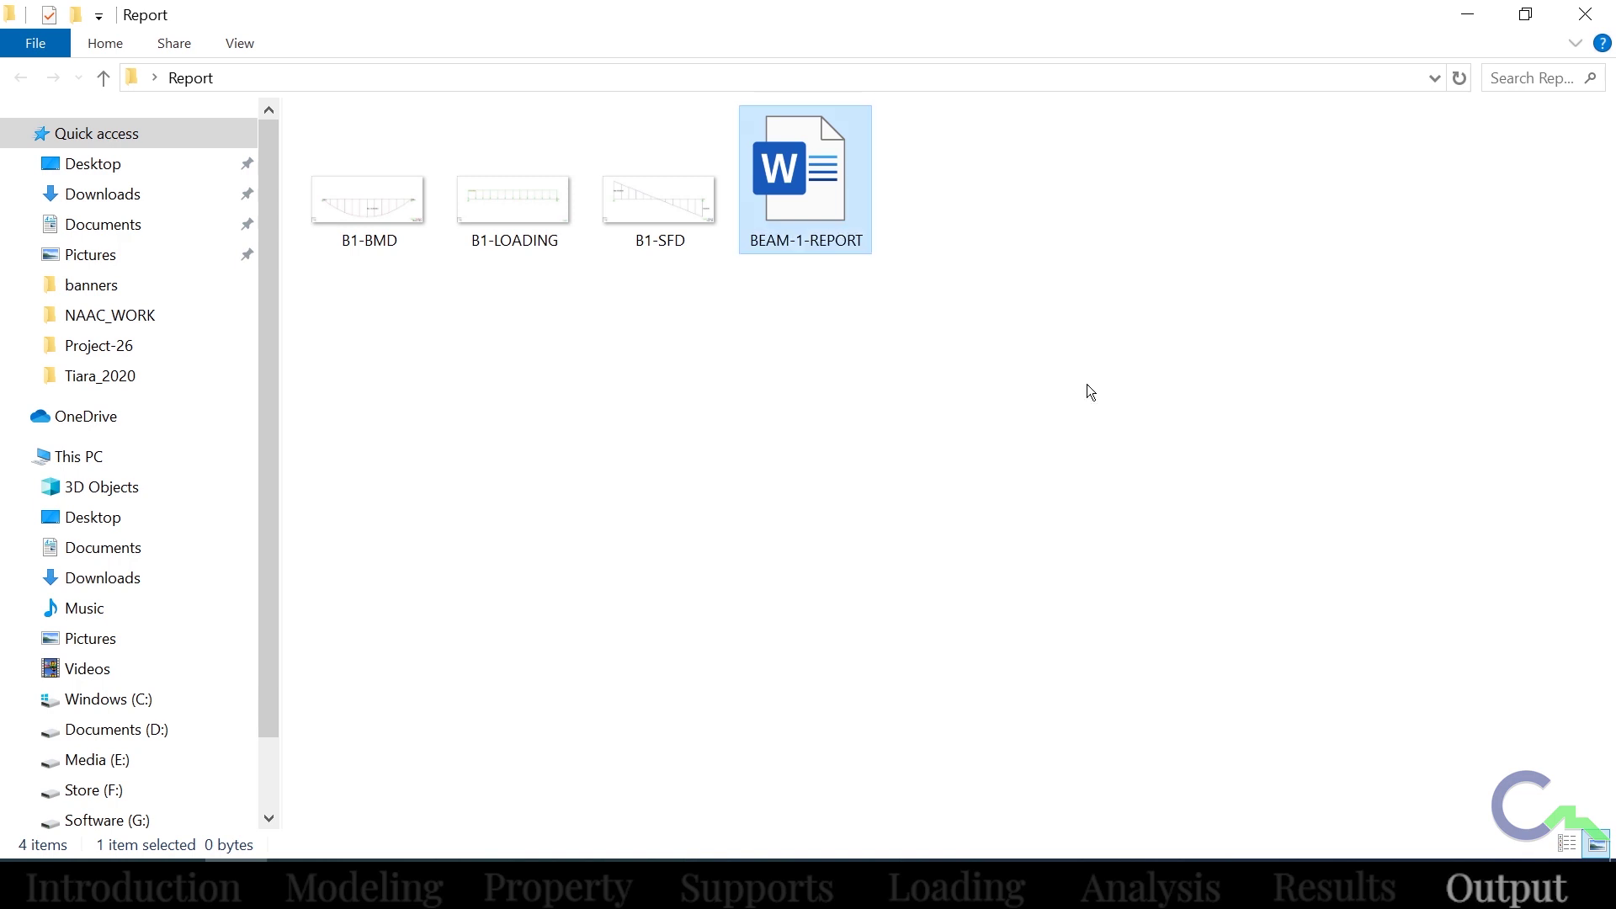
Open BEAM-1-REPORT in Word and insert the B1-LOADING picture from the Desktop's Report folder.
{"action": "double_click", "coordinate": [811, 208]}
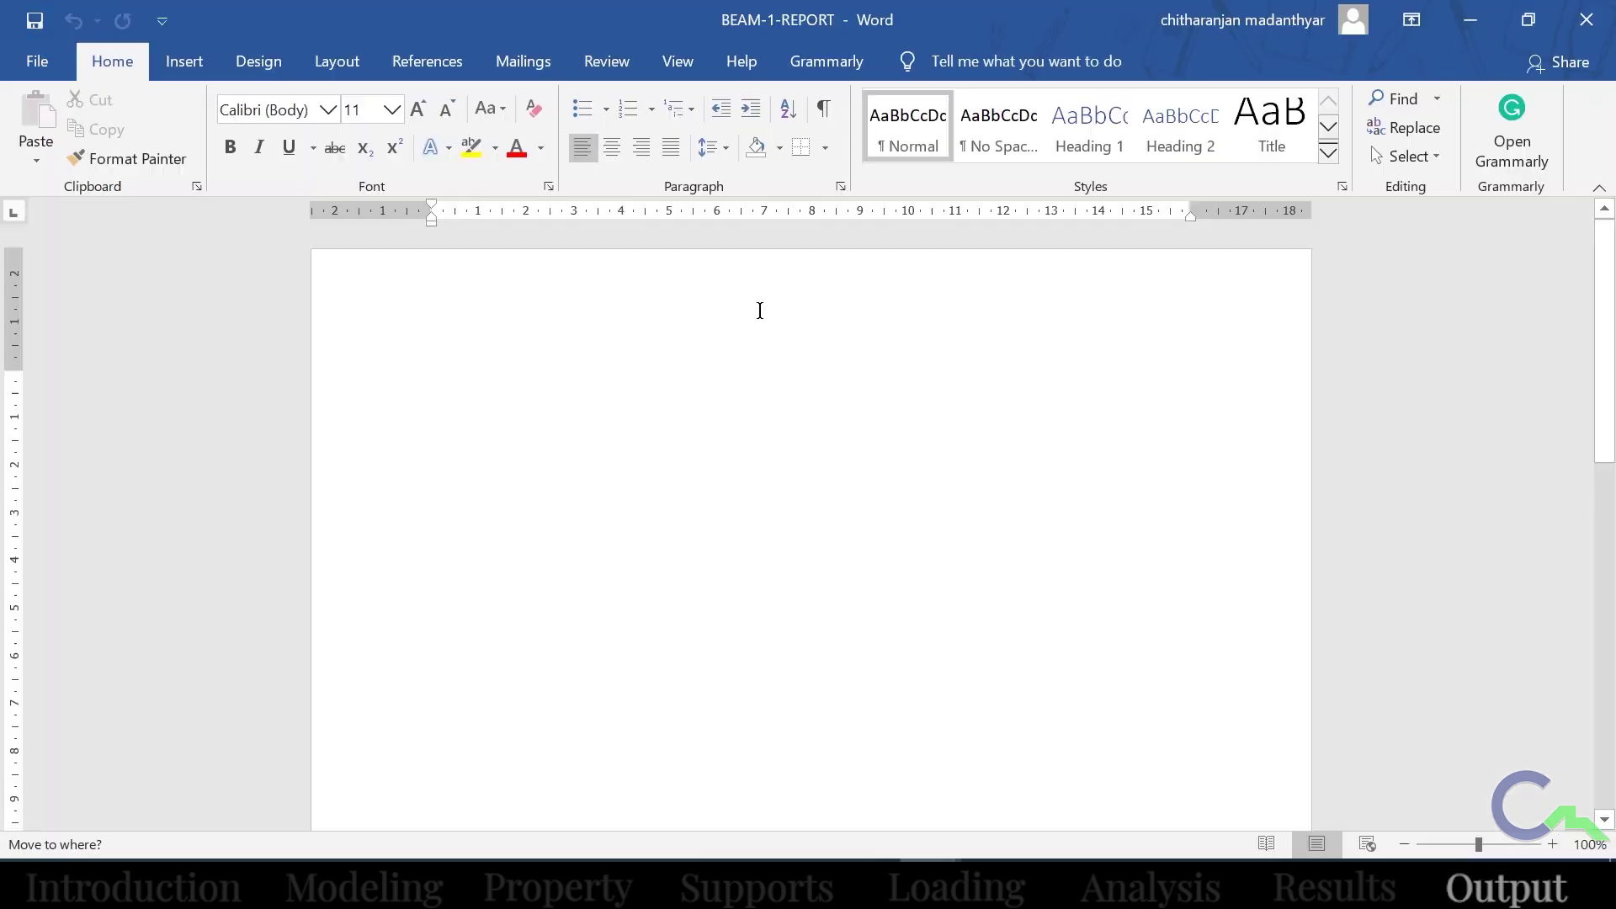
{"action": "left_click", "coordinate": [190, 62]}
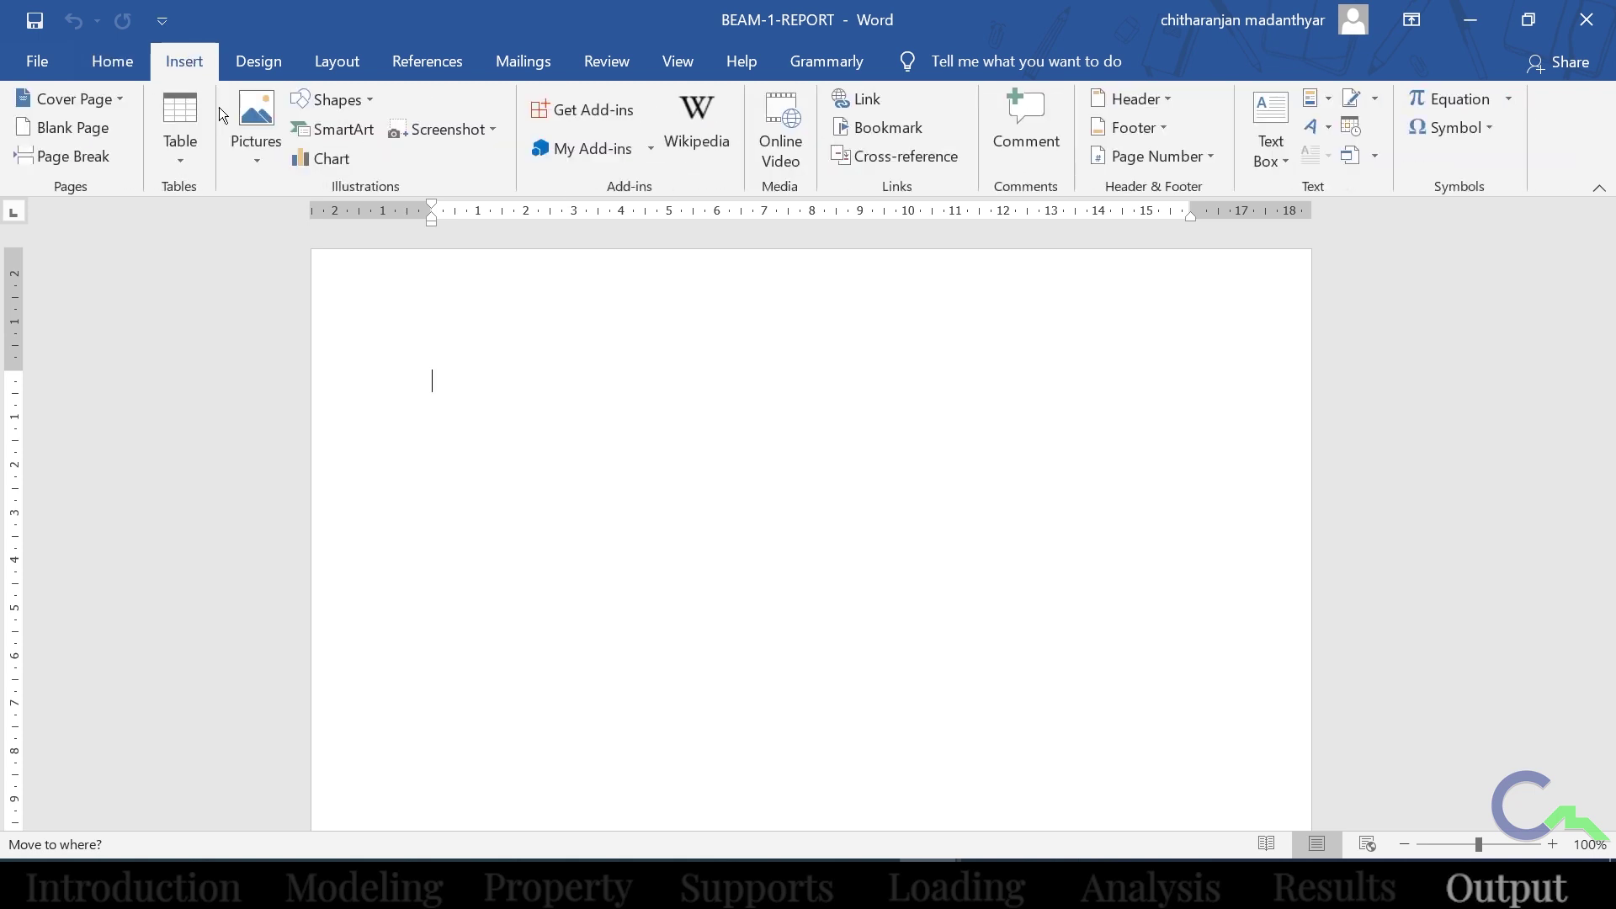
{"action": "left_click", "coordinate": [256, 130]}
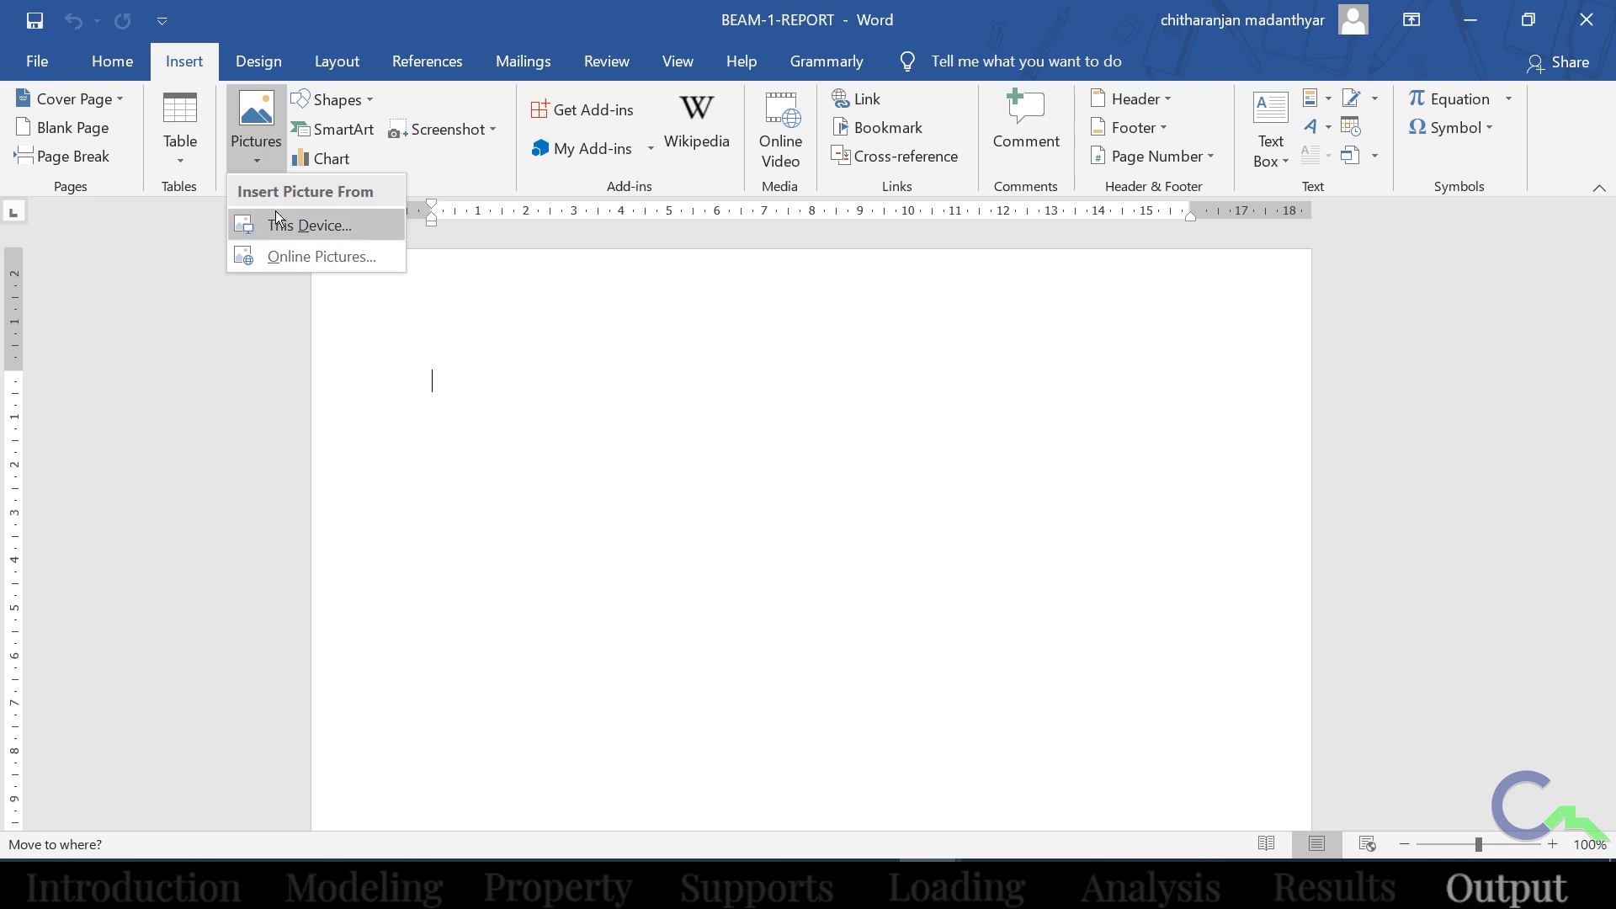
{"action": "left_click", "coordinate": [278, 222]}
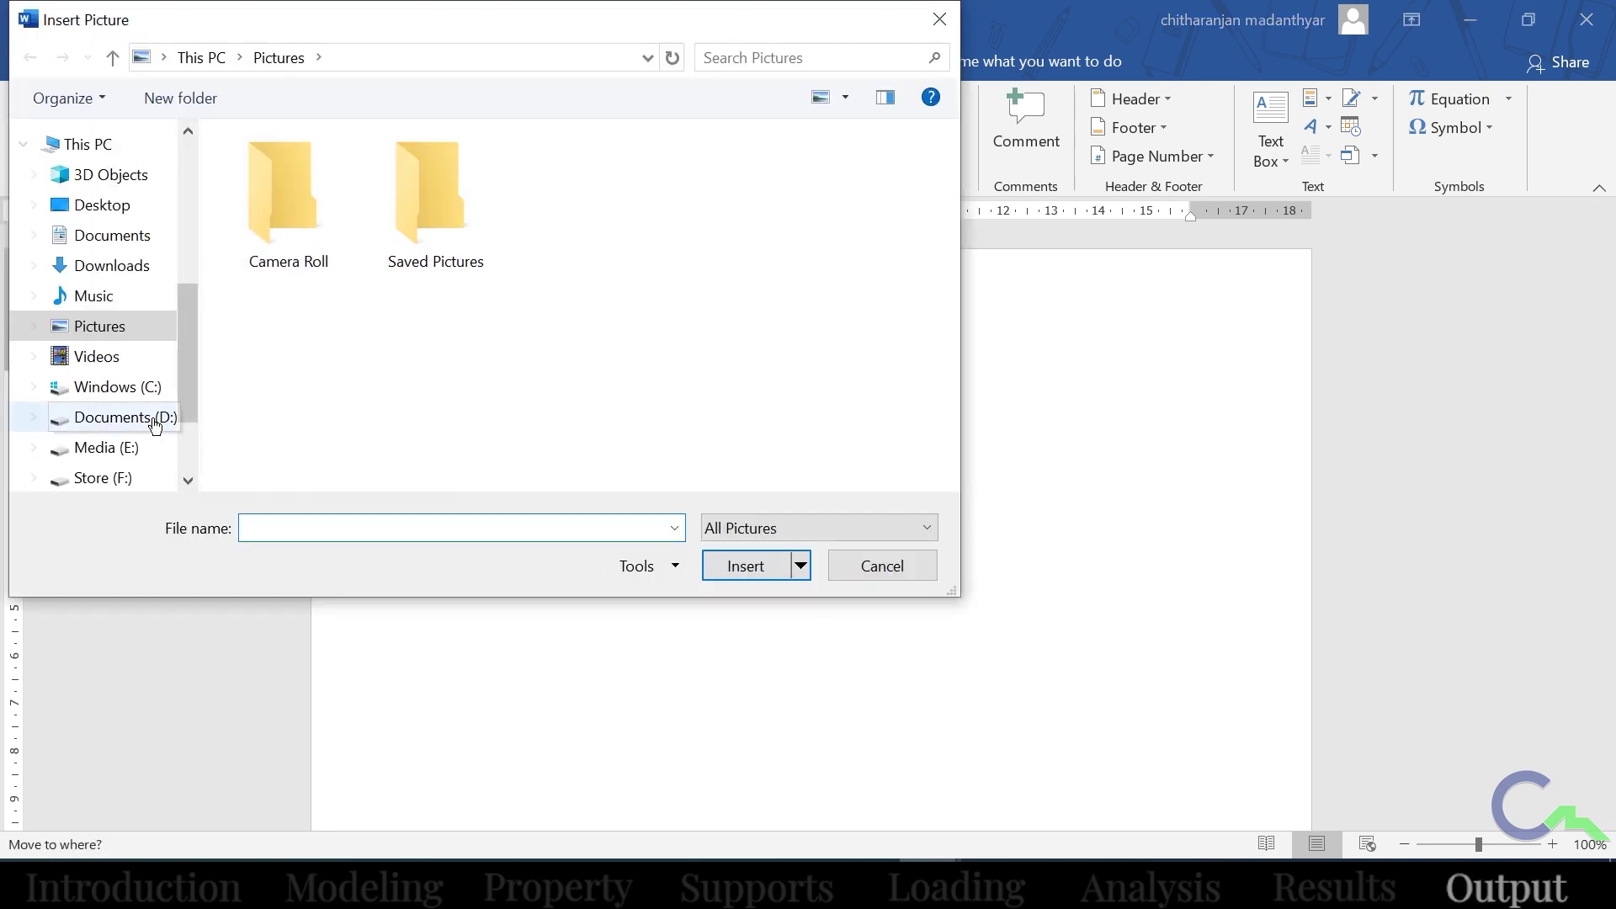
{"action": "left_click", "coordinate": [127, 205]}
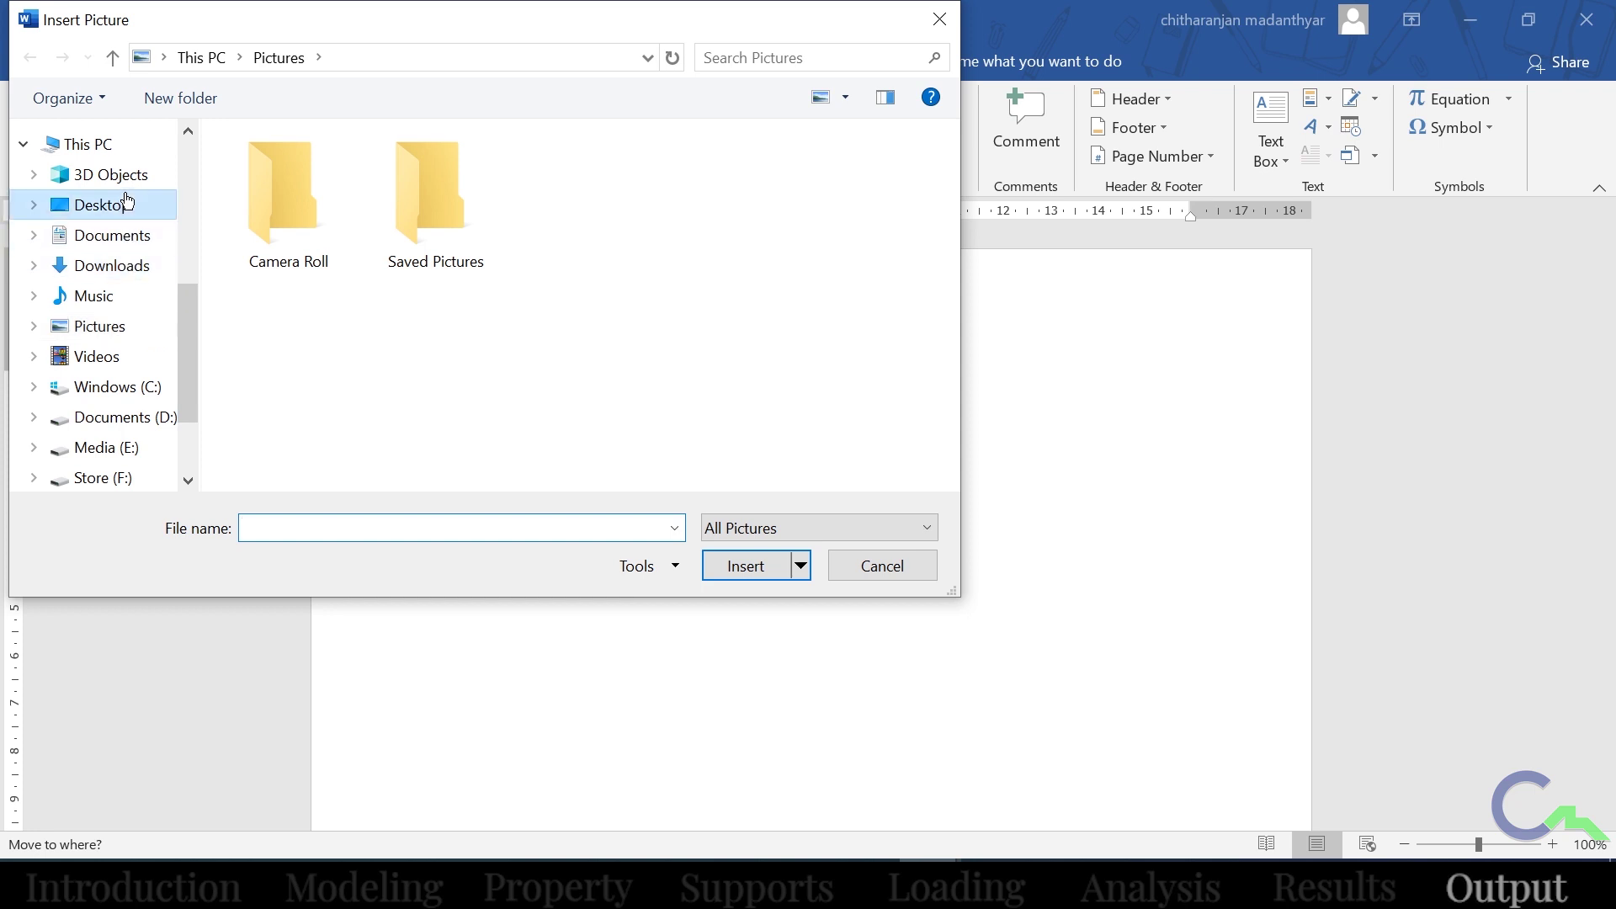
{"action": "left_click", "coordinate": [591, 220]}
{"action": "double_click", "coordinate": [588, 216]}
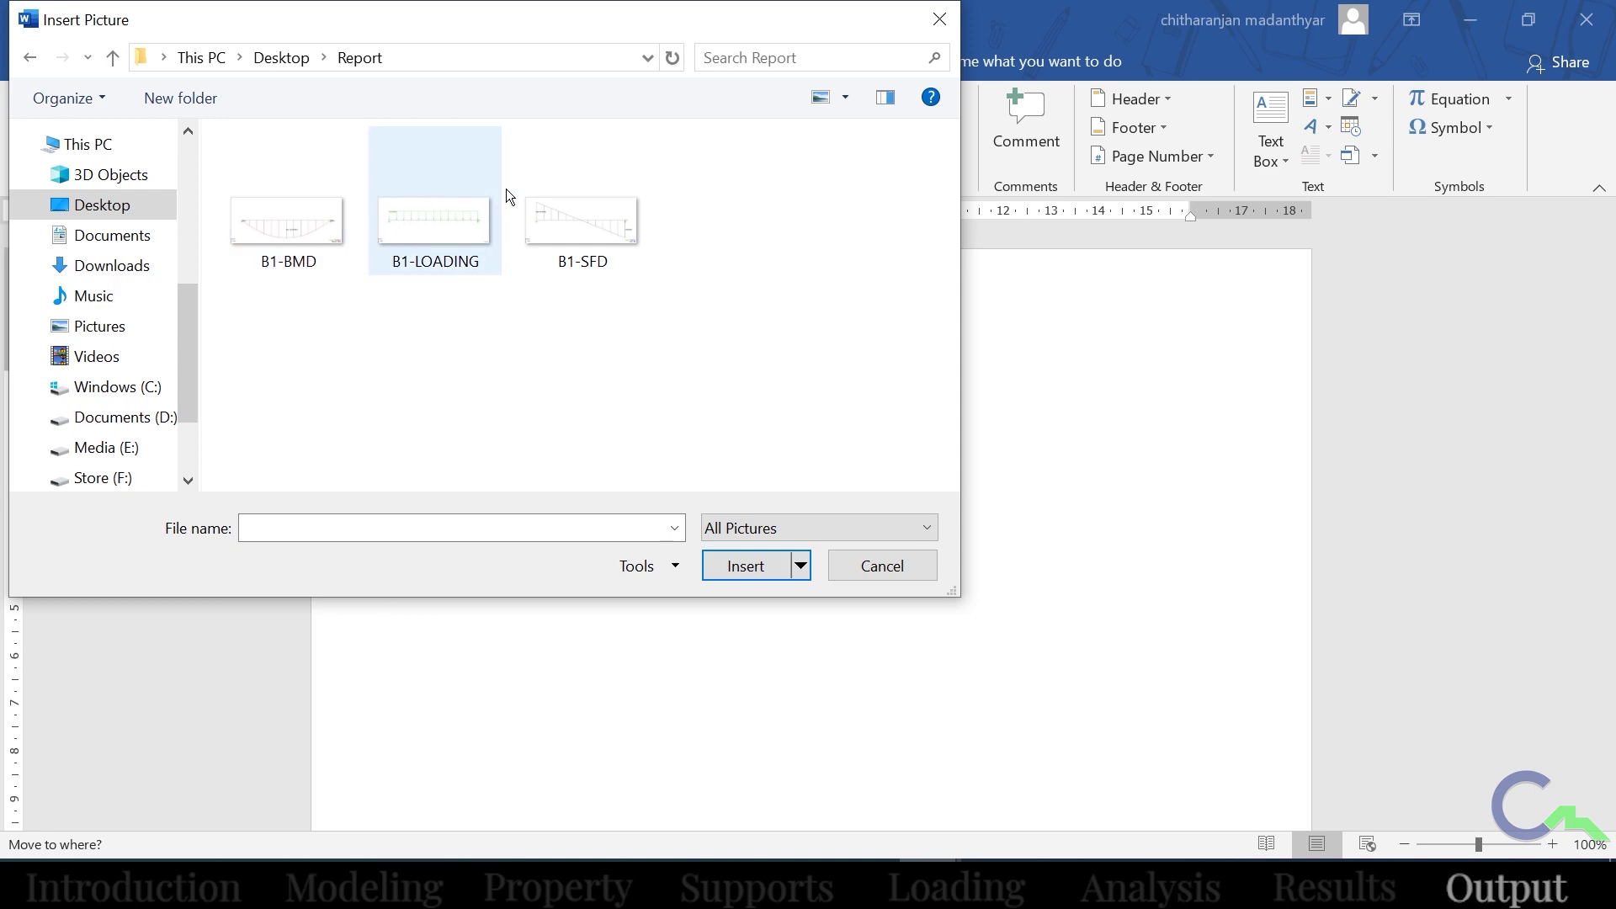
{"action": "left_click", "coordinate": [448, 229]}
{"action": "left_click", "coordinate": [758, 567]}
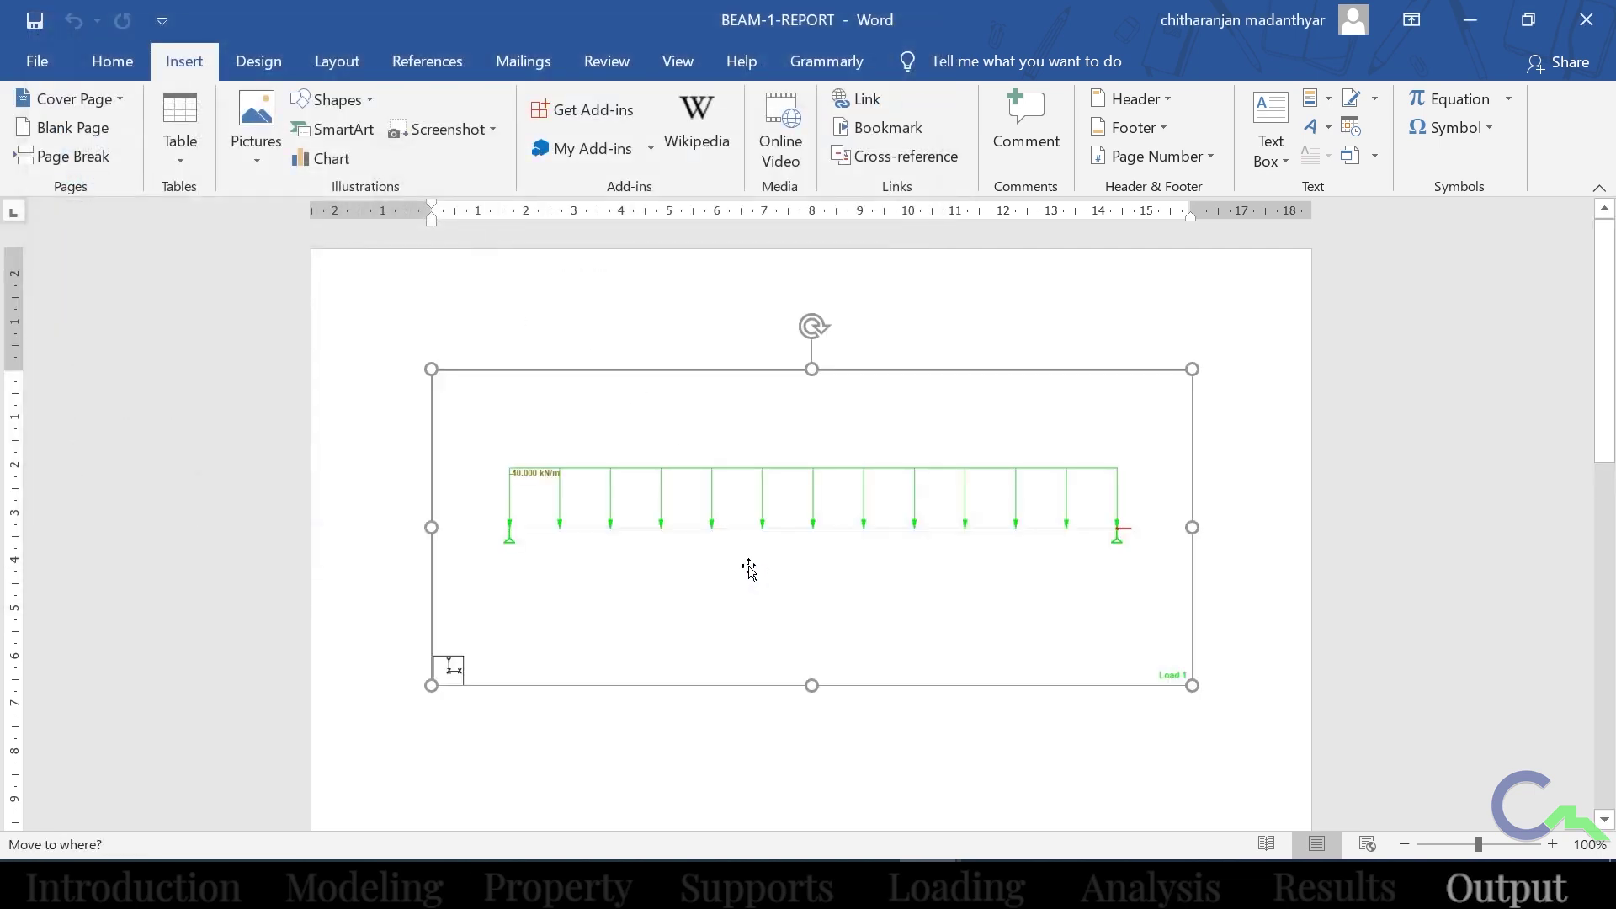
Add the caption LOADING DIAGRAM in bold 16 pt text beneath the loading picture.
{"action": "left_click", "coordinate": [1254, 678]}
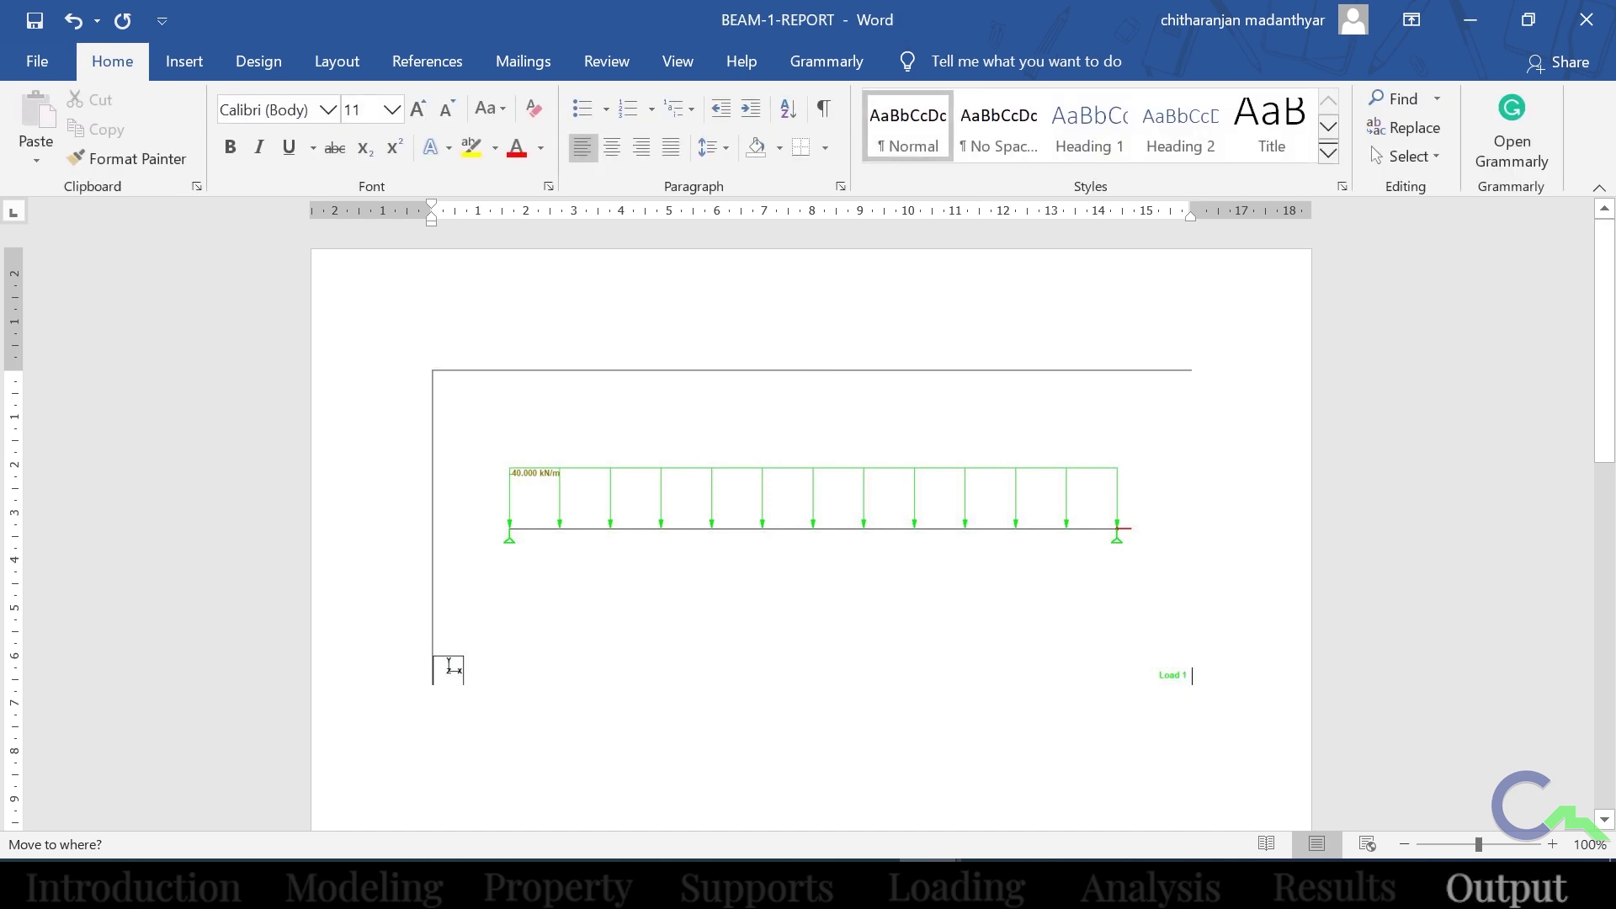
{"action": "left_click", "coordinate": [392, 111]}
{"action": "left_click", "coordinate": [355, 295]}
{"action": "left_click", "coordinate": [235, 155]}
{"action": "type", "text": "IO"}
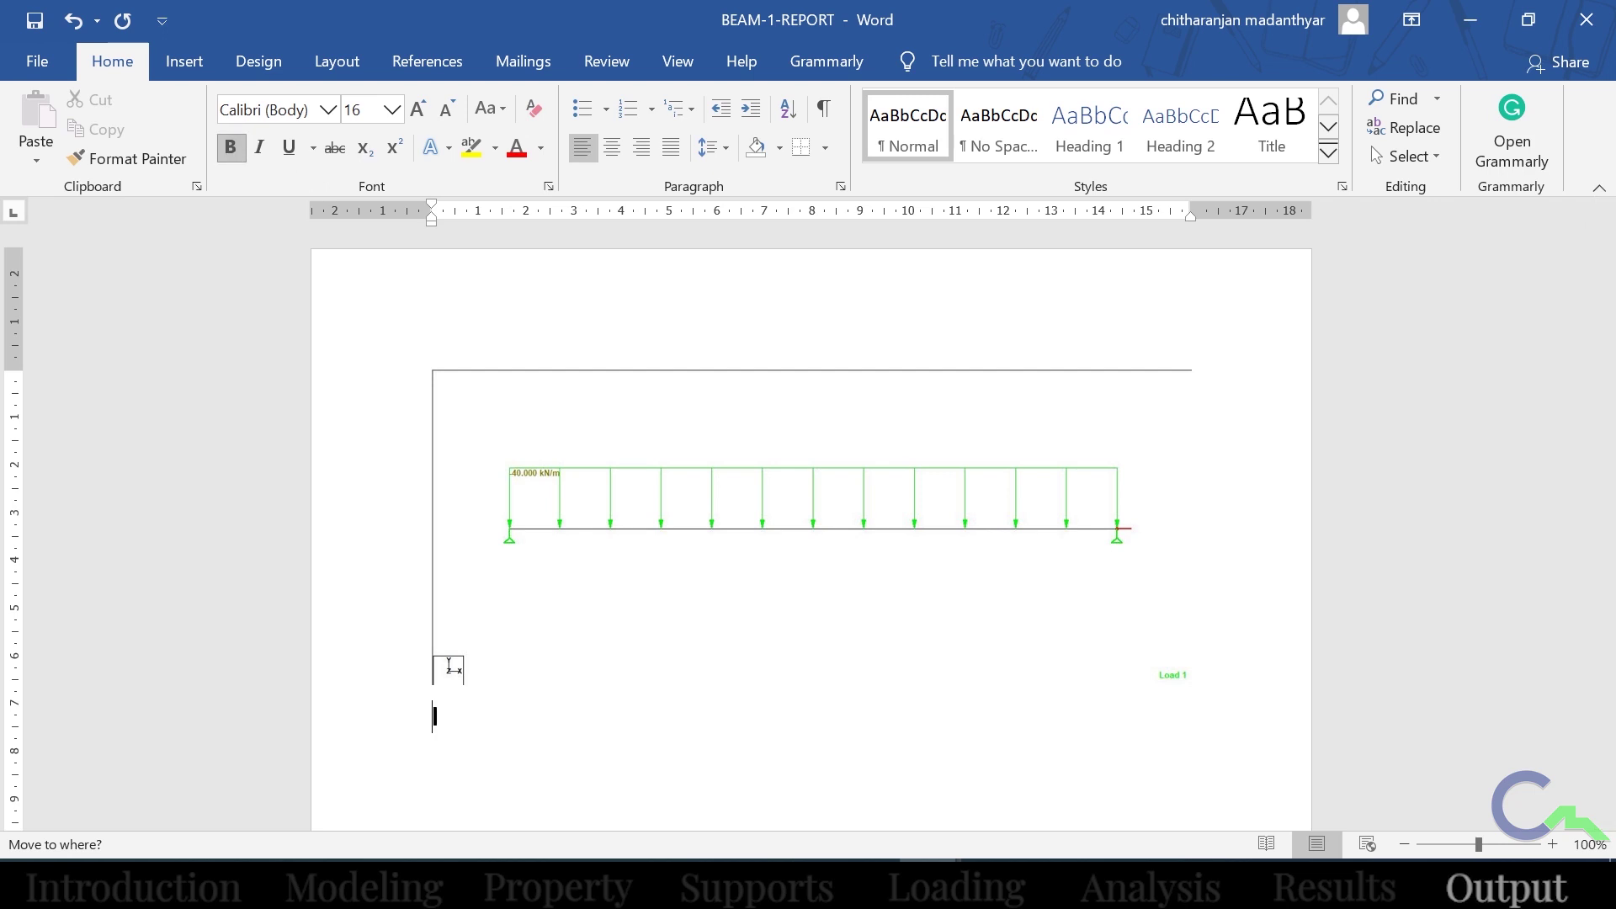
{"action": "key", "text": "BackSpace"}
{"action": "key", "text": "BackSpace"}
{"action": "type", "text": "LOADING DIAGRAM"}
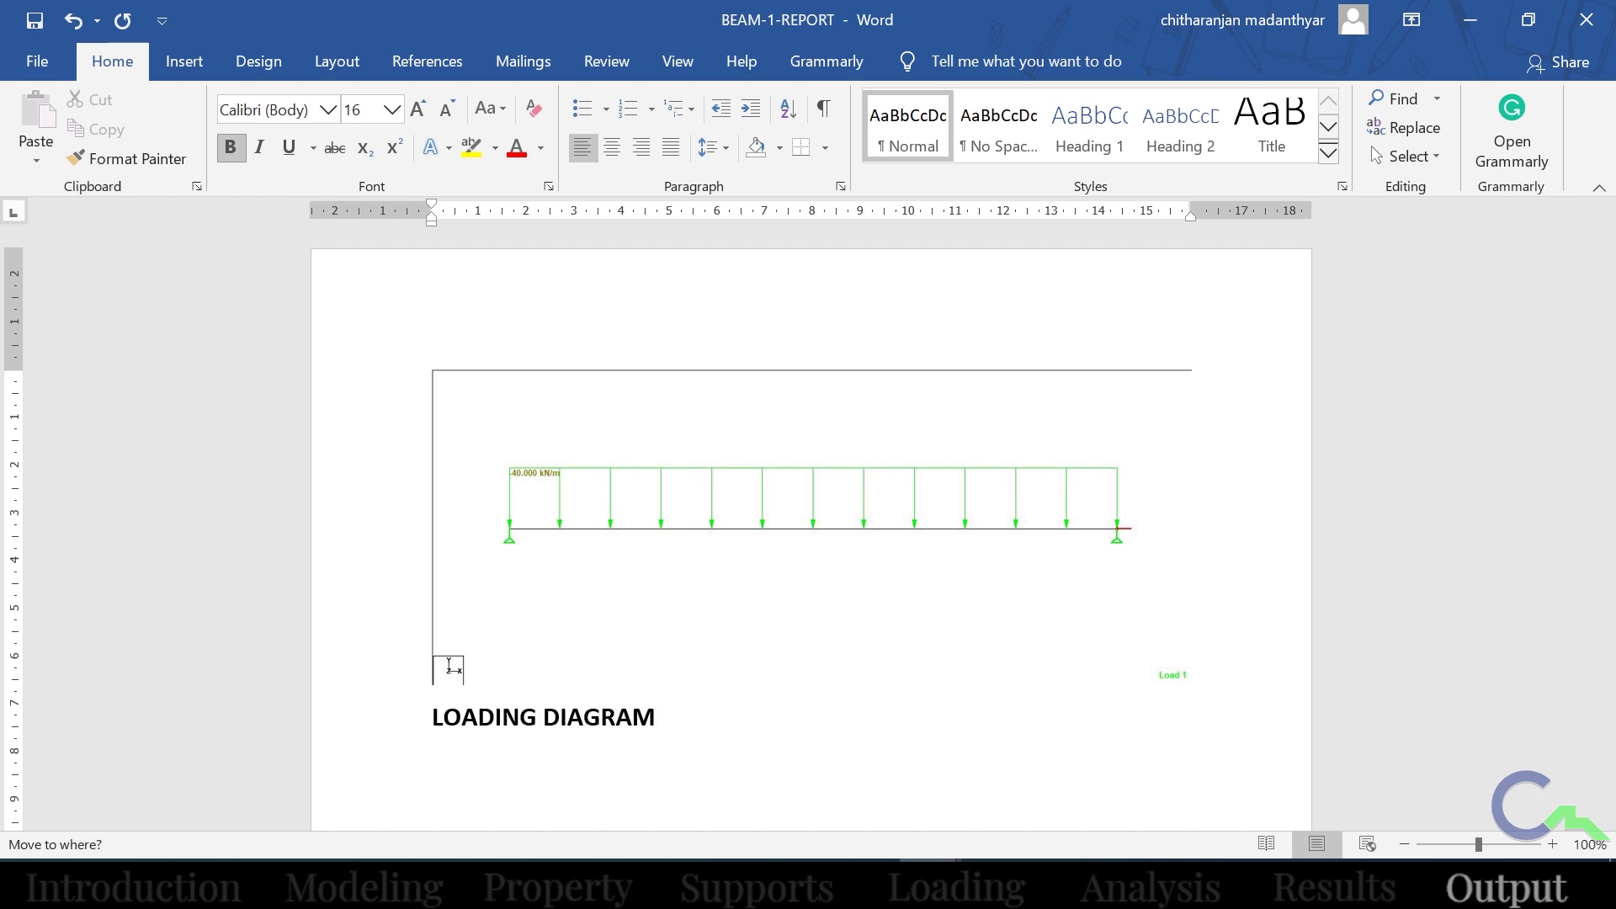
Insert the B1-SFD picture from the Report folder below the LOADING DIAGRAM caption.
{"action": "left_click", "coordinate": [173, 72]}
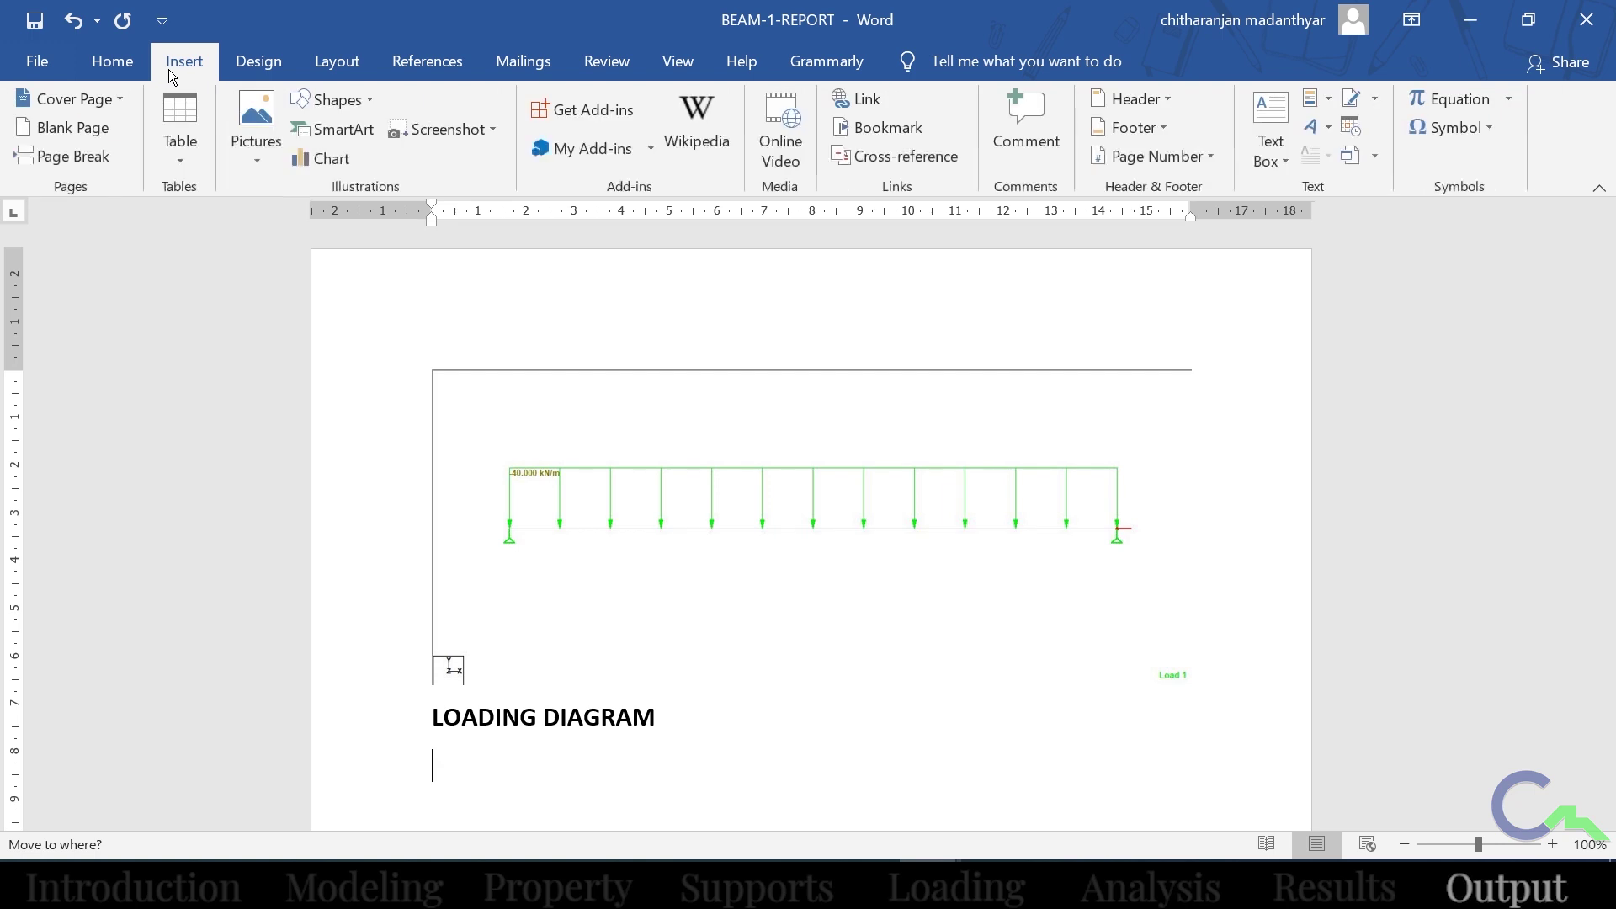
{"action": "left_click", "coordinate": [251, 118]}
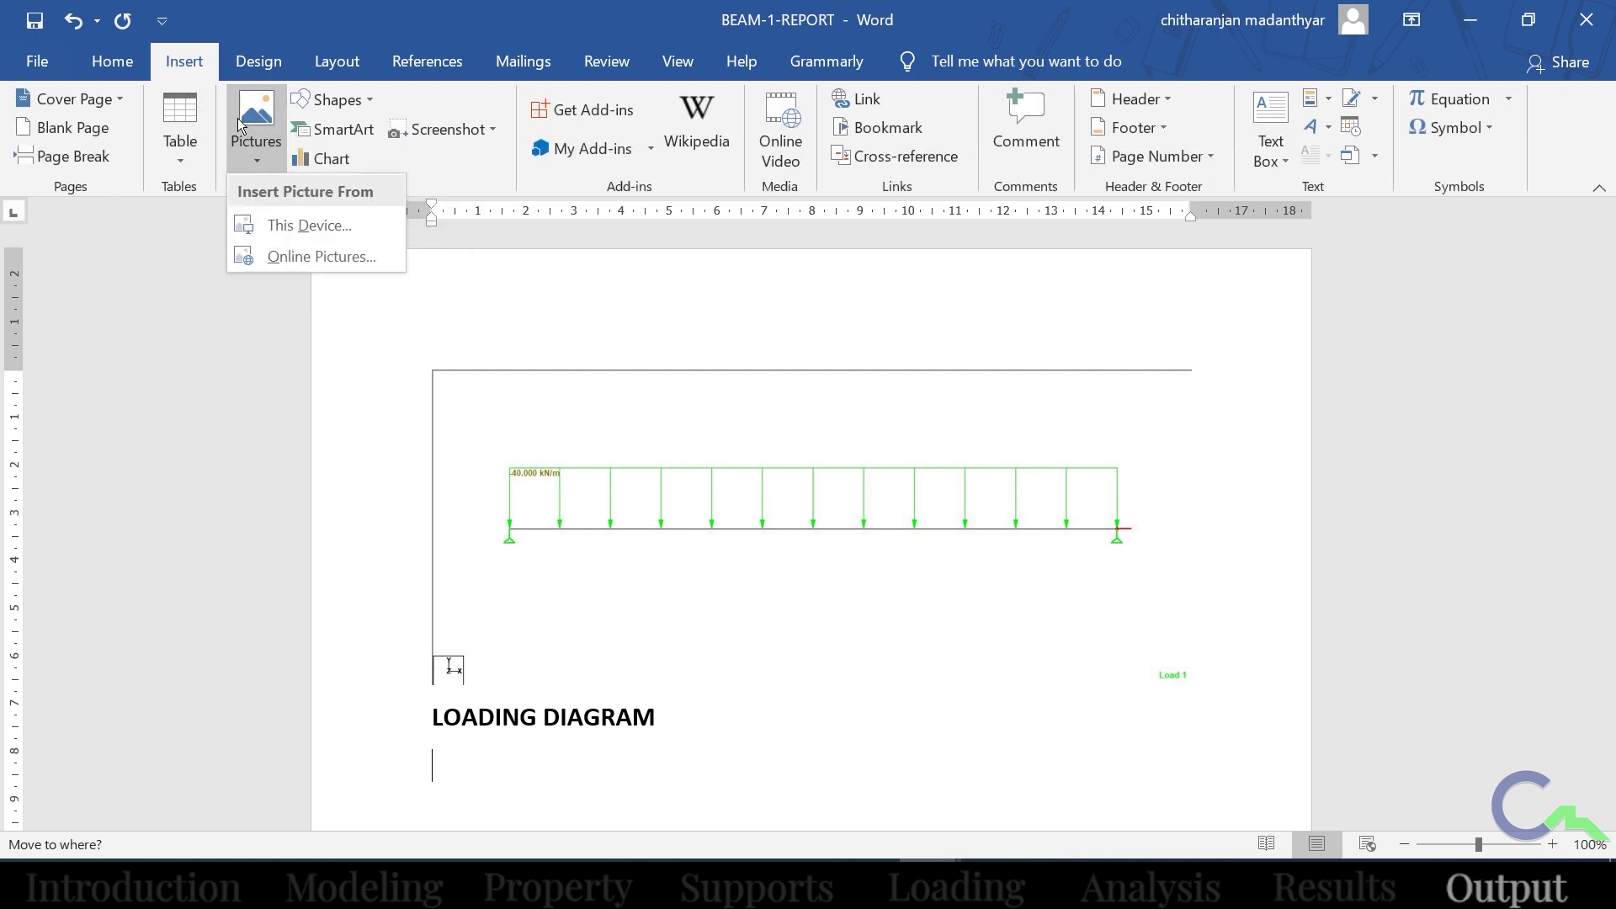
{"action": "left_click", "coordinate": [277, 224]}
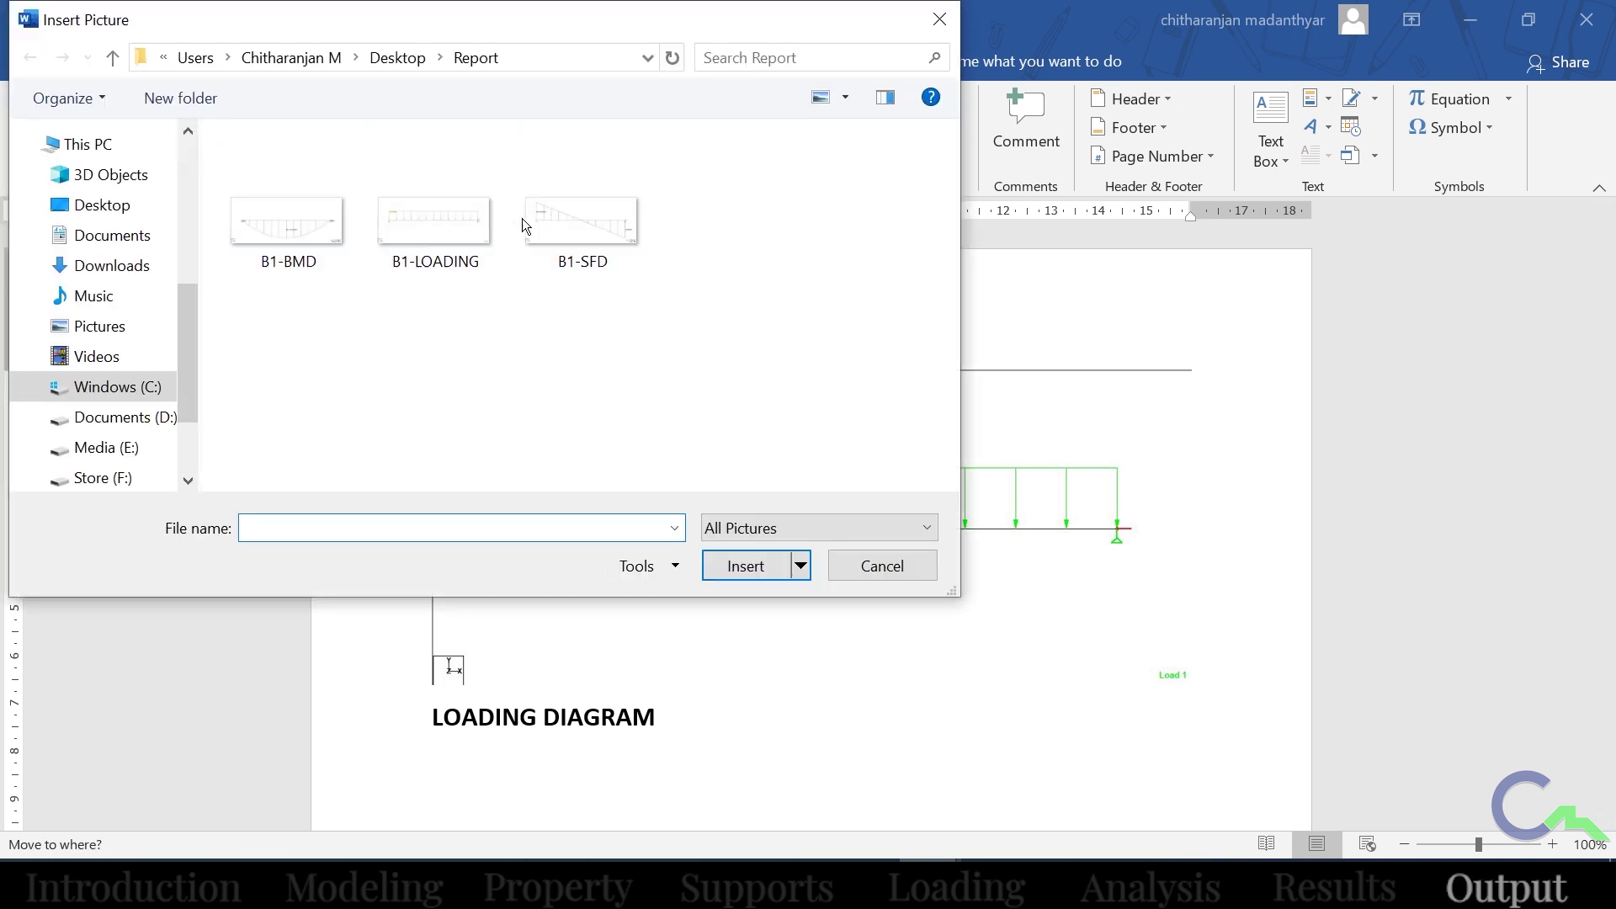
{"action": "left_click", "coordinate": [557, 227]}
{"action": "left_click", "coordinate": [746, 567]}
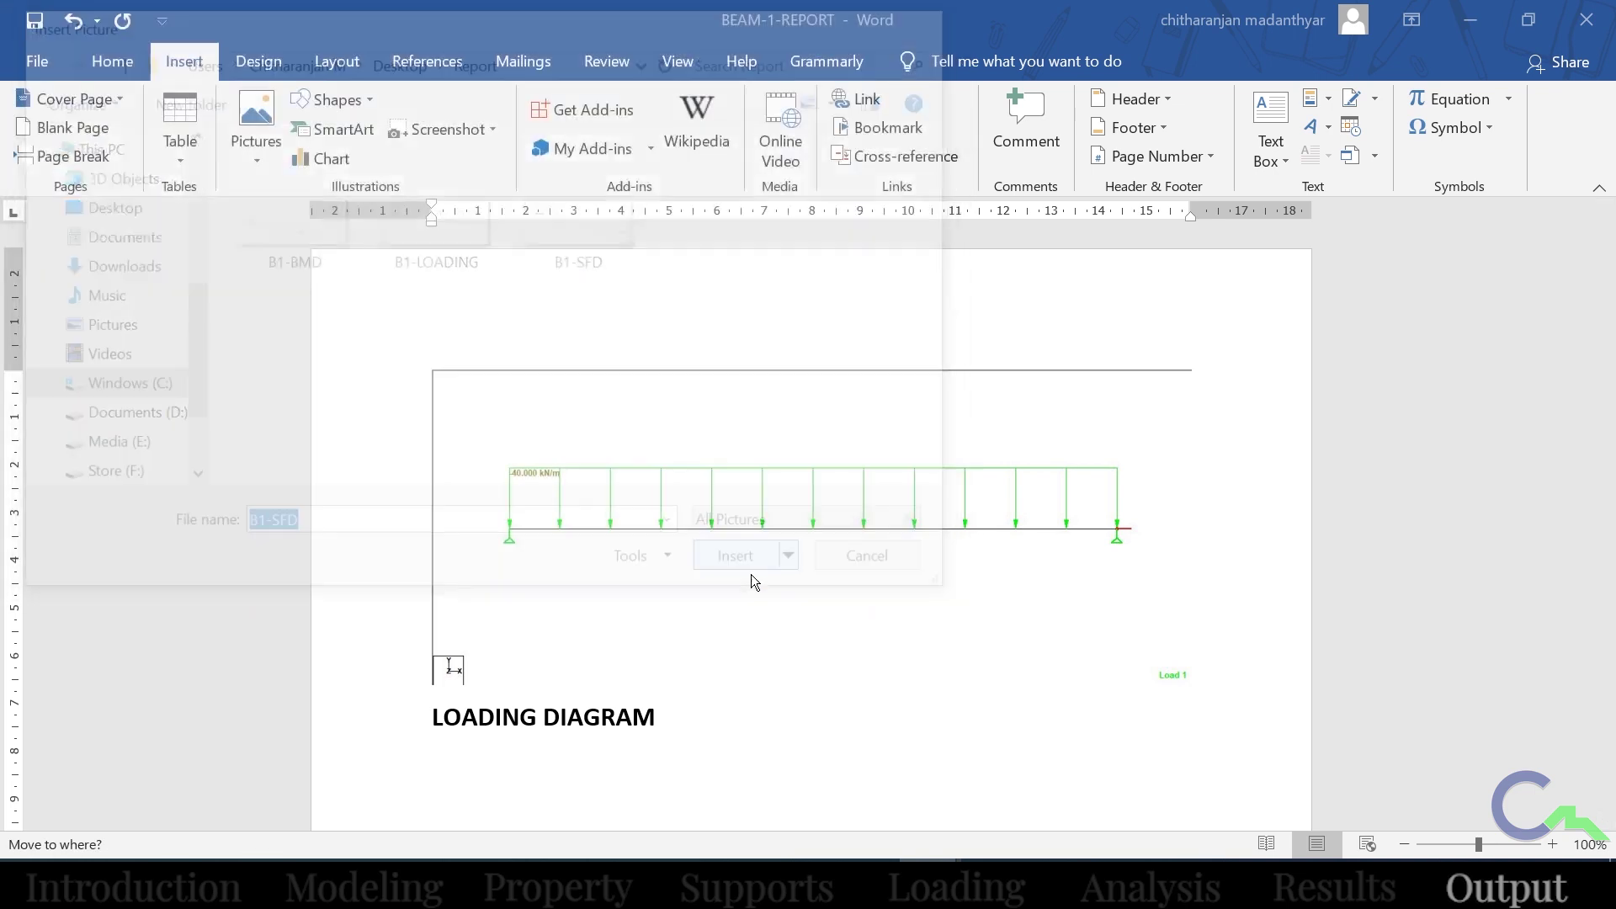
Add the caption SFD beneath the shear force picture and start a new line after it.
{"action": "left_click", "coordinate": [1300, 551]}
{"action": "key", "text": "Return"}
{"action": "type", "text": "s"}
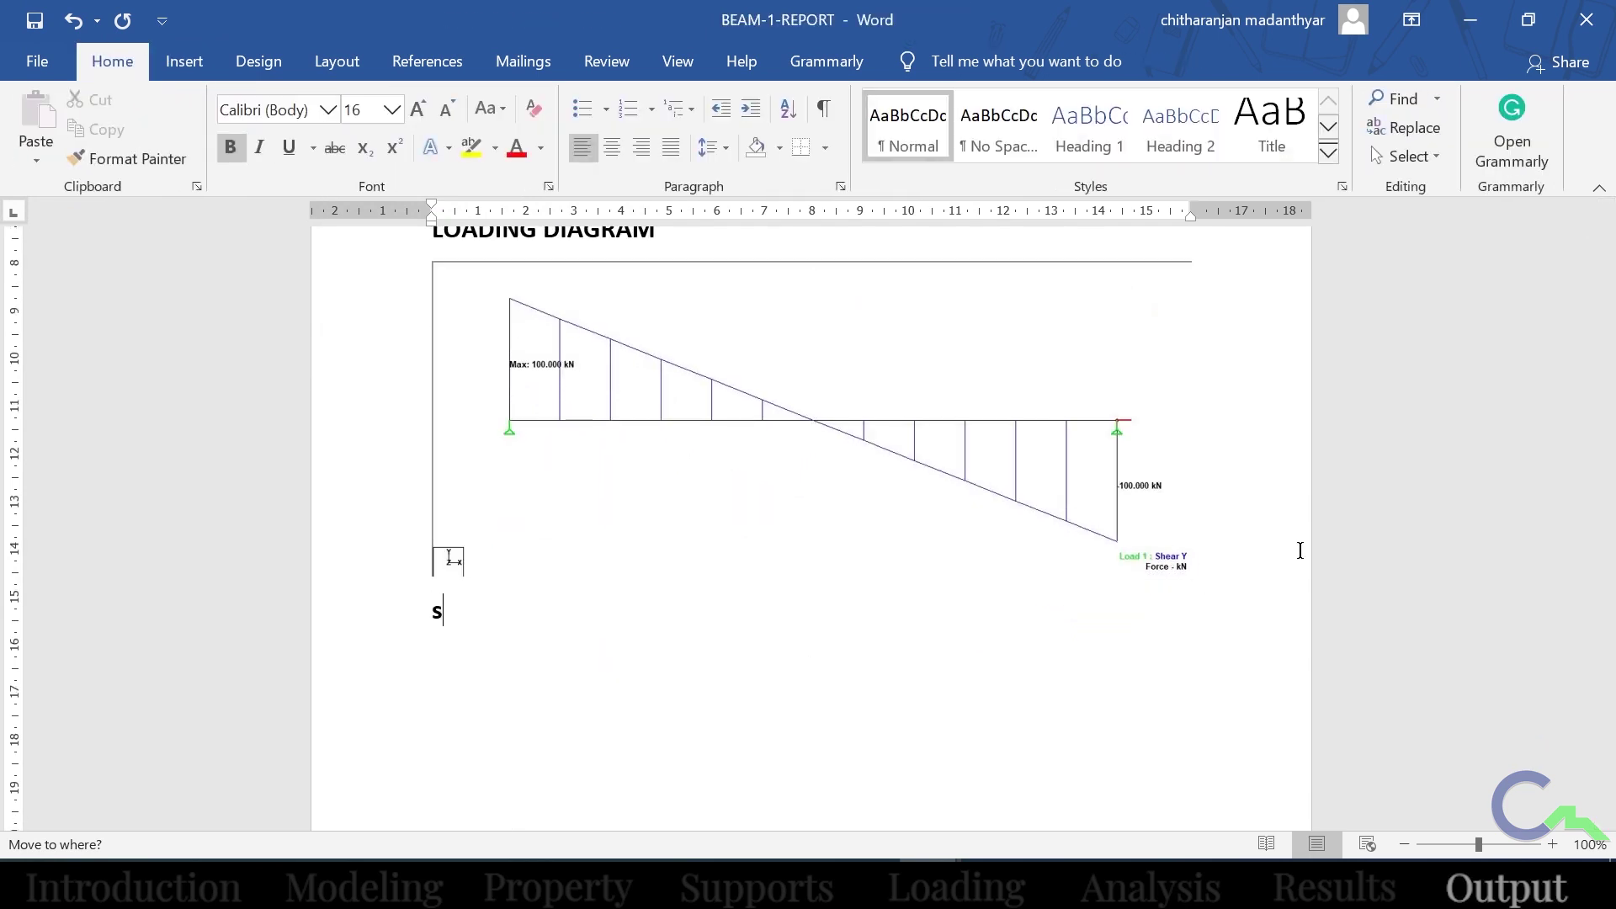
{"action": "key", "text": "BackSpace"}
{"action": "type", "text": "SFD"}
{"action": "key", "text": "Return"}
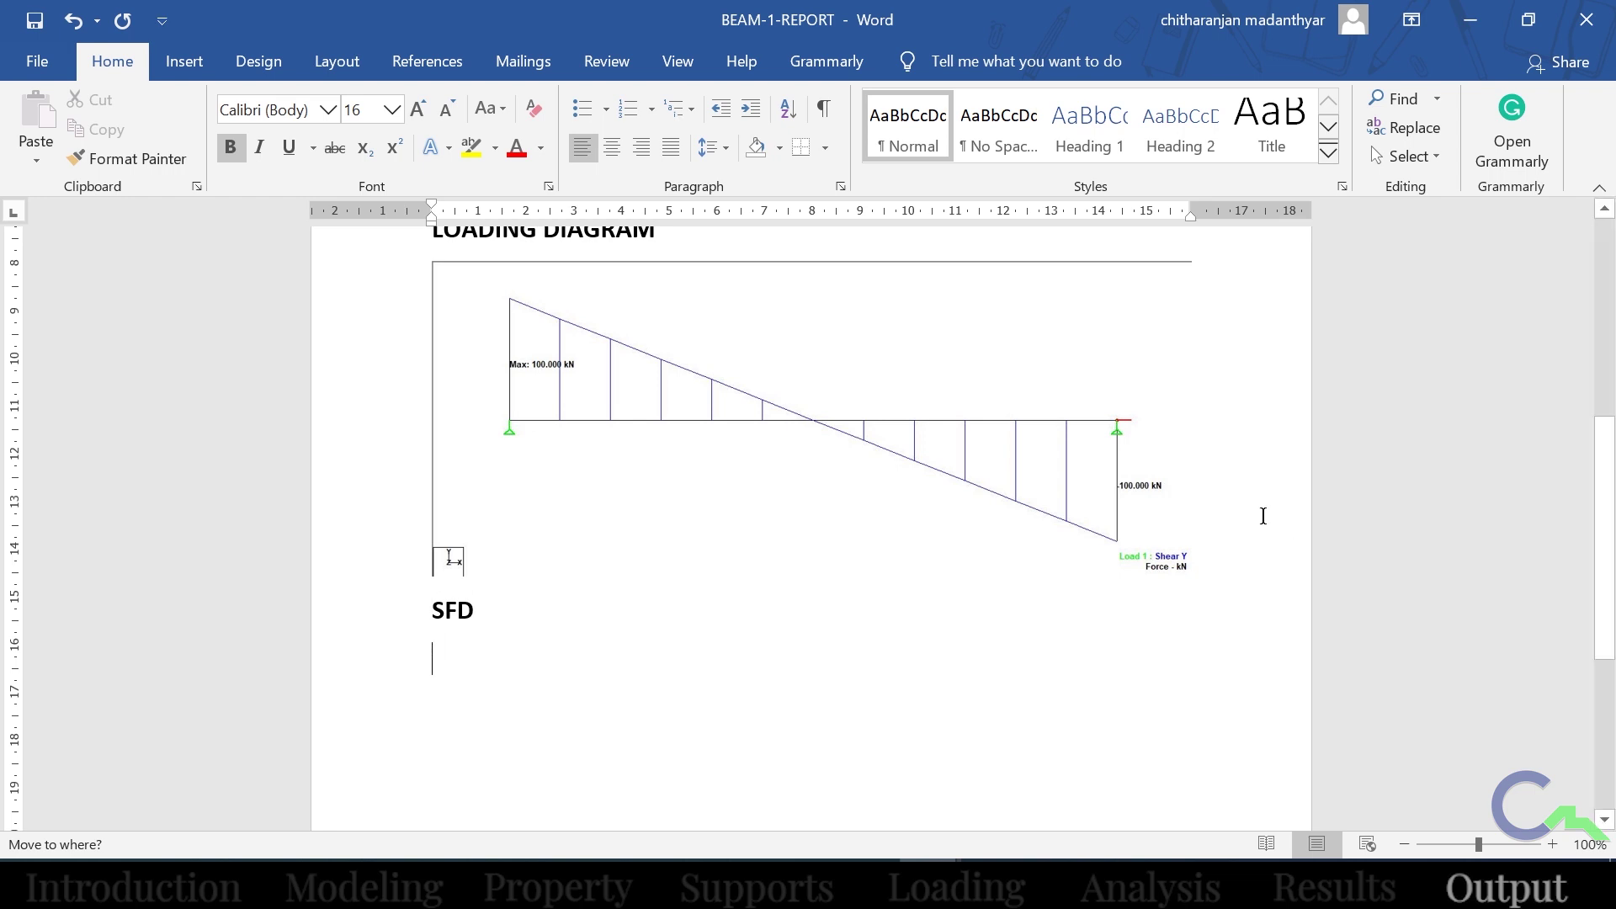
Insert the B1-BMD picture from the Report folder below the SFD caption.
{"action": "left_click", "coordinate": [182, 62]}
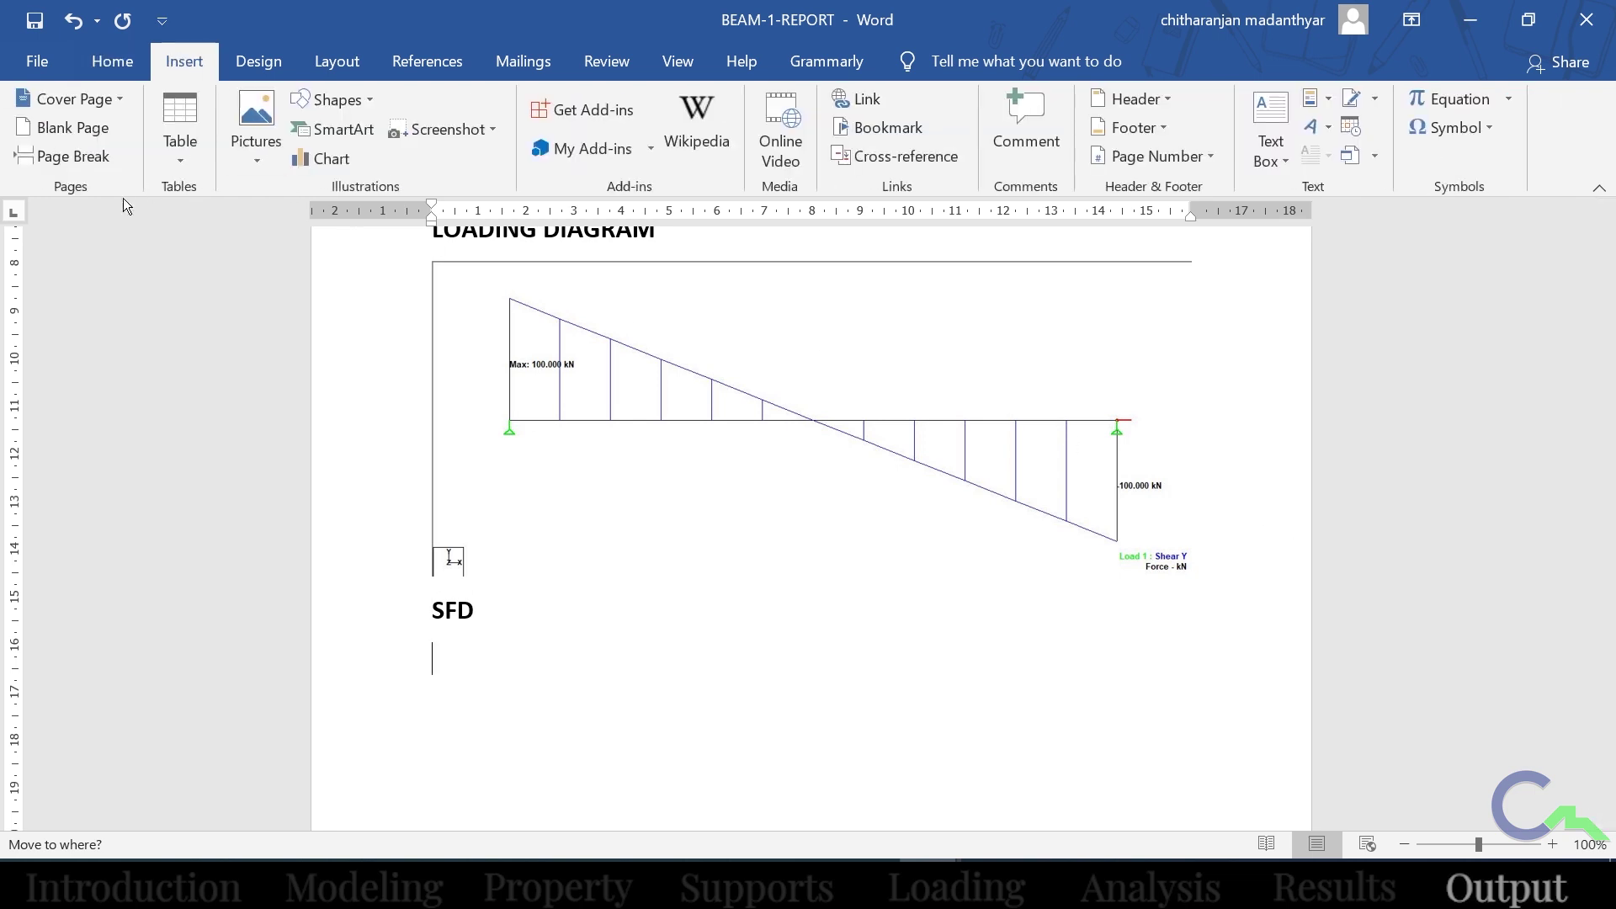
{"action": "left_click", "coordinate": [278, 150]}
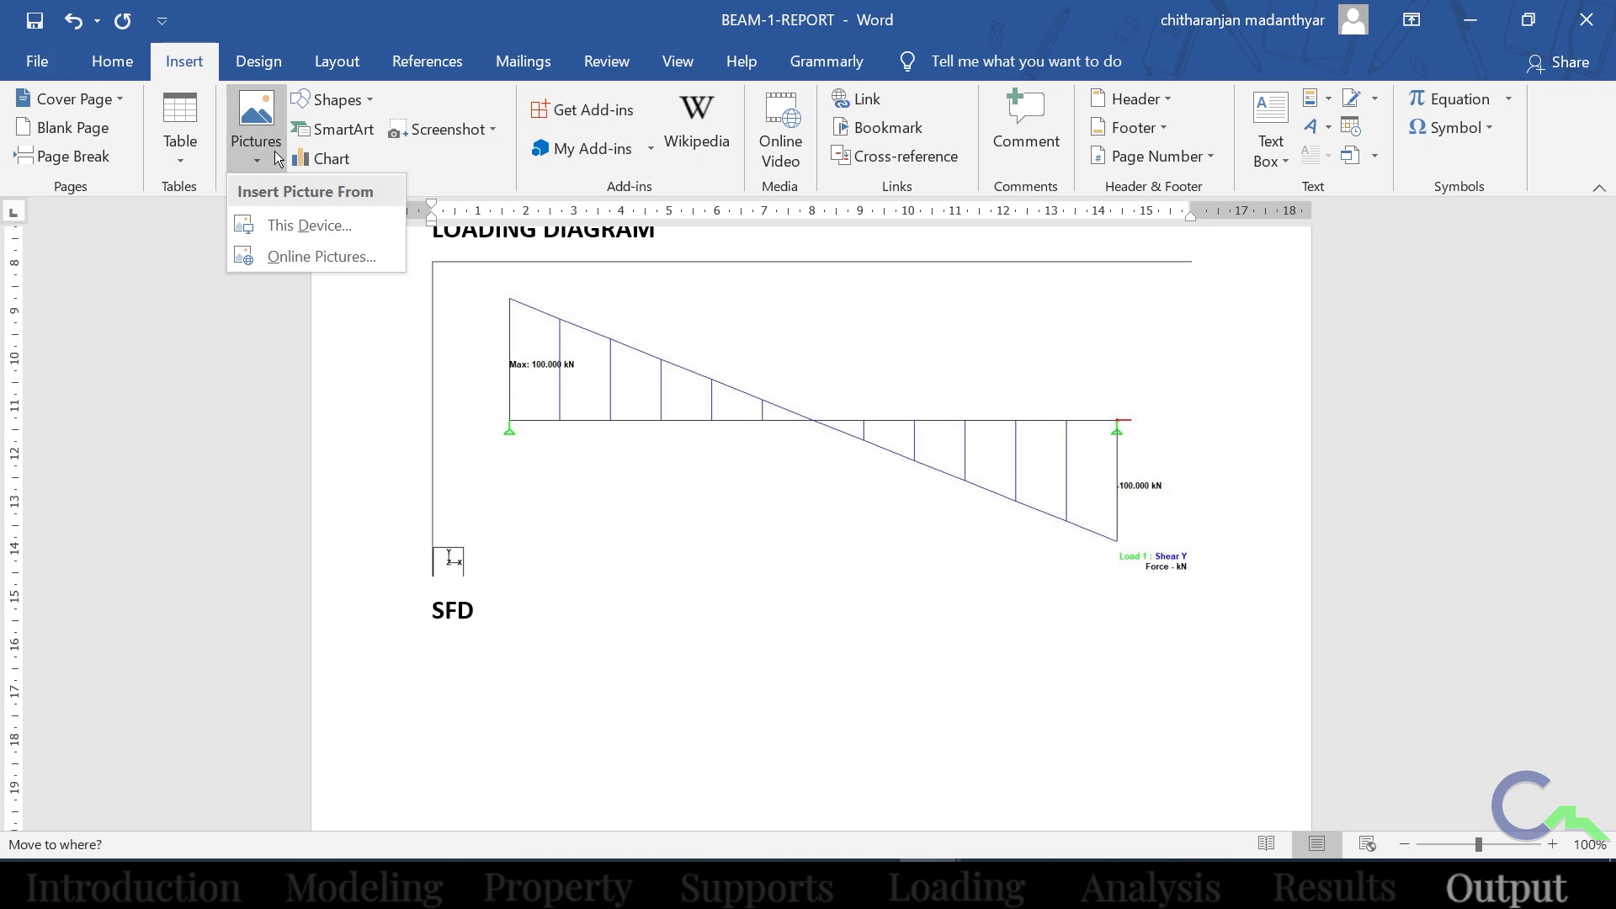
{"action": "left_click", "coordinate": [301, 225]}
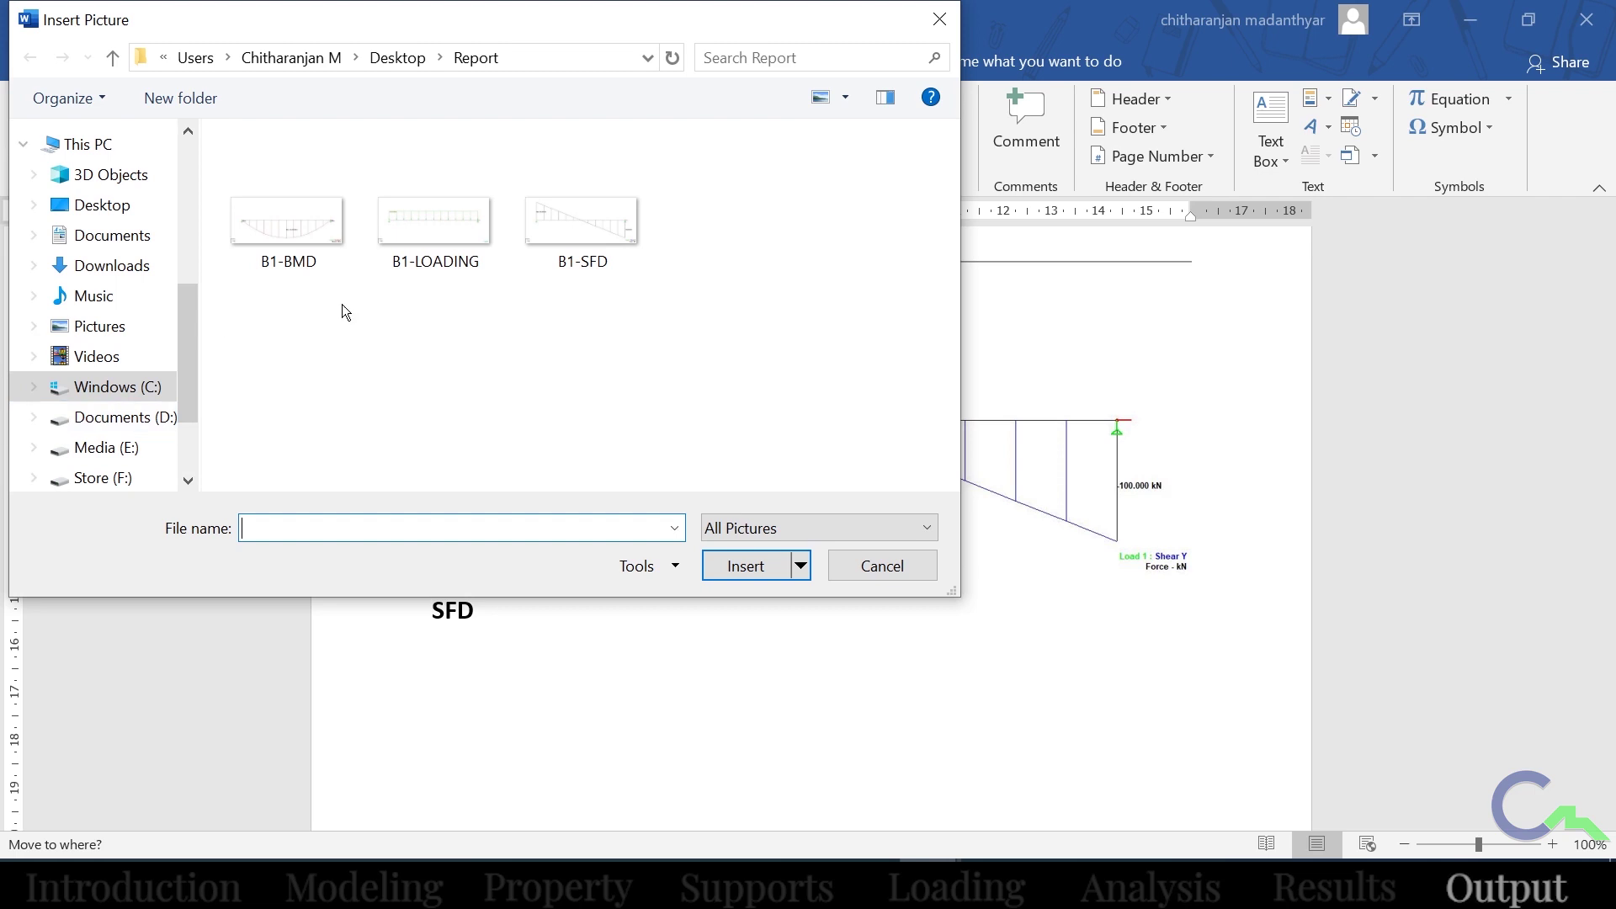
{"action": "left_click", "coordinate": [287, 223]}
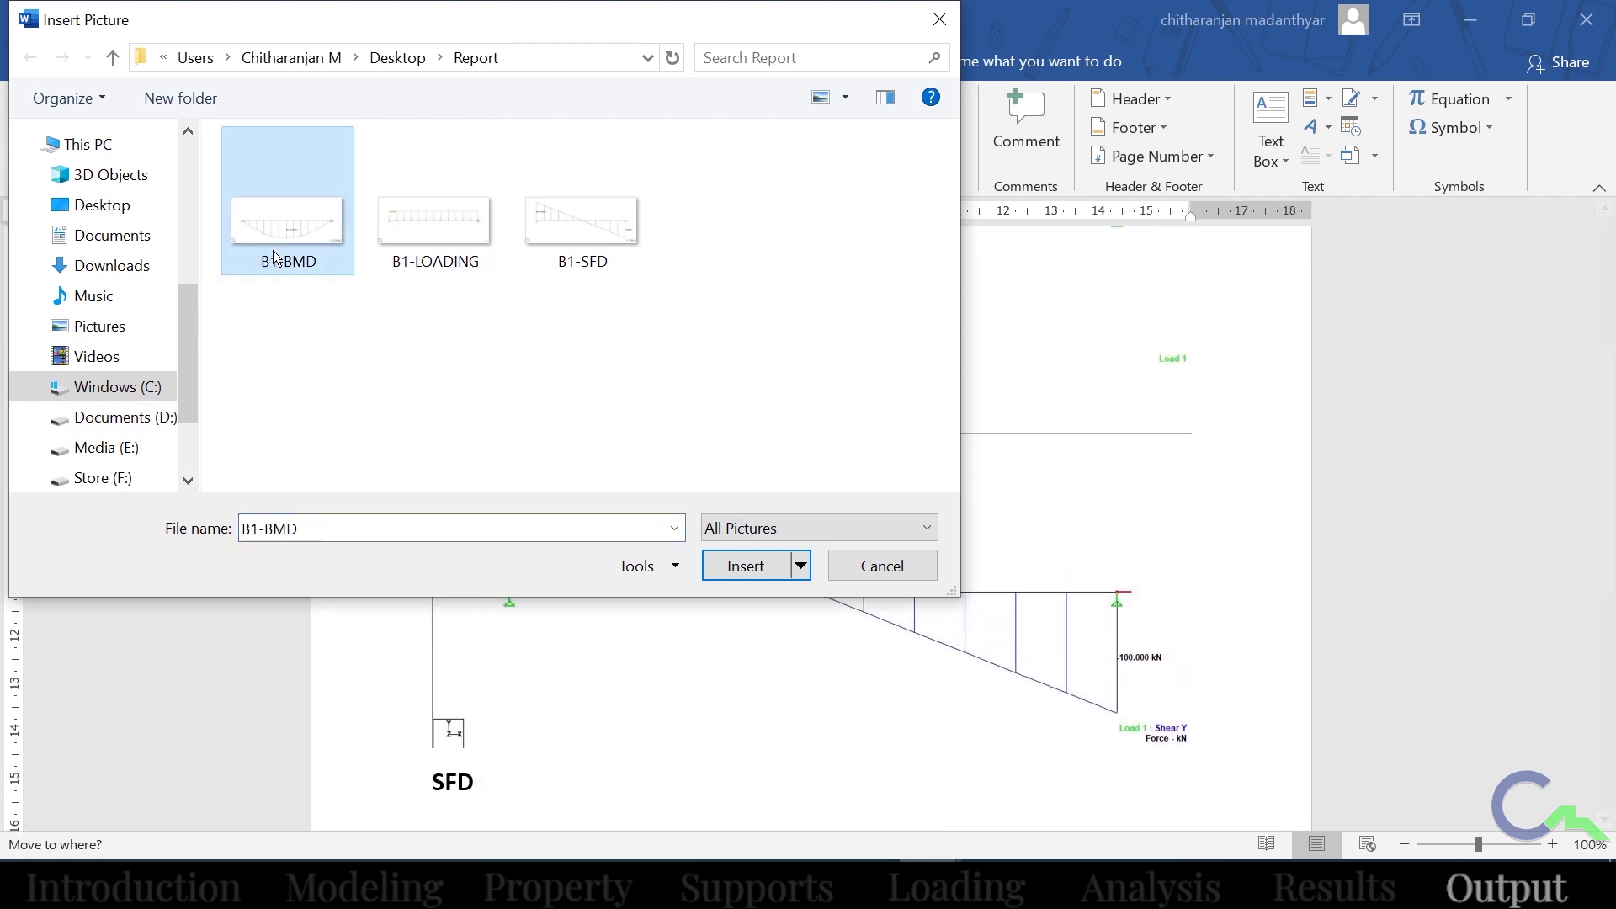
{"action": "left_click", "coordinate": [745, 566]}
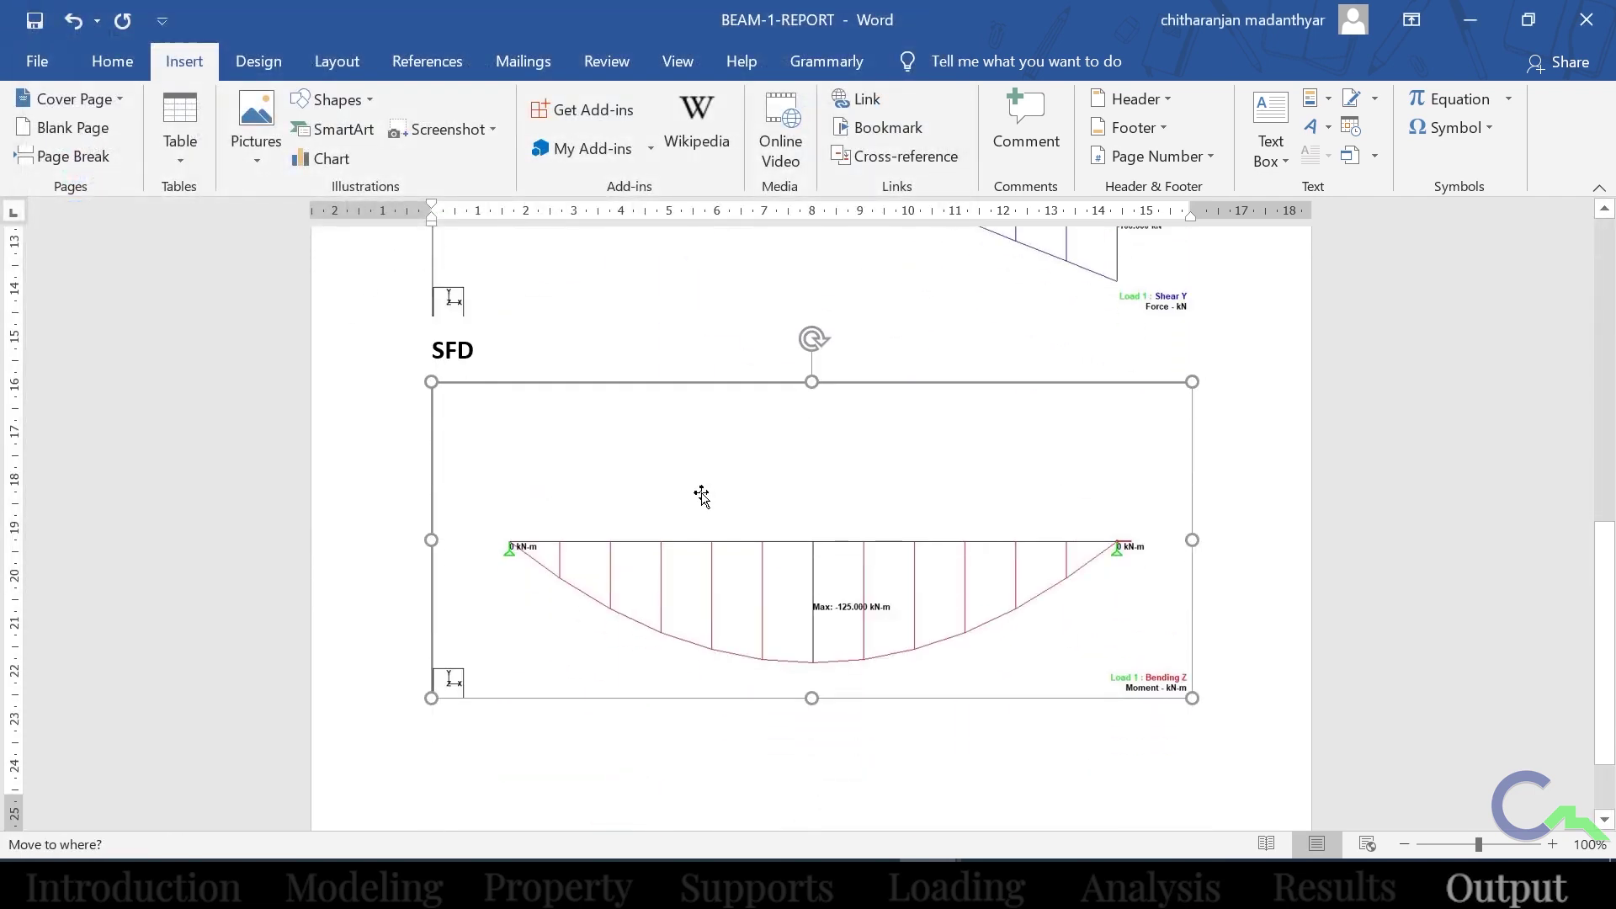
Add the caption BMD in capitals beneath the bending moment picture.
{"action": "left_click", "coordinate": [1234, 566]}
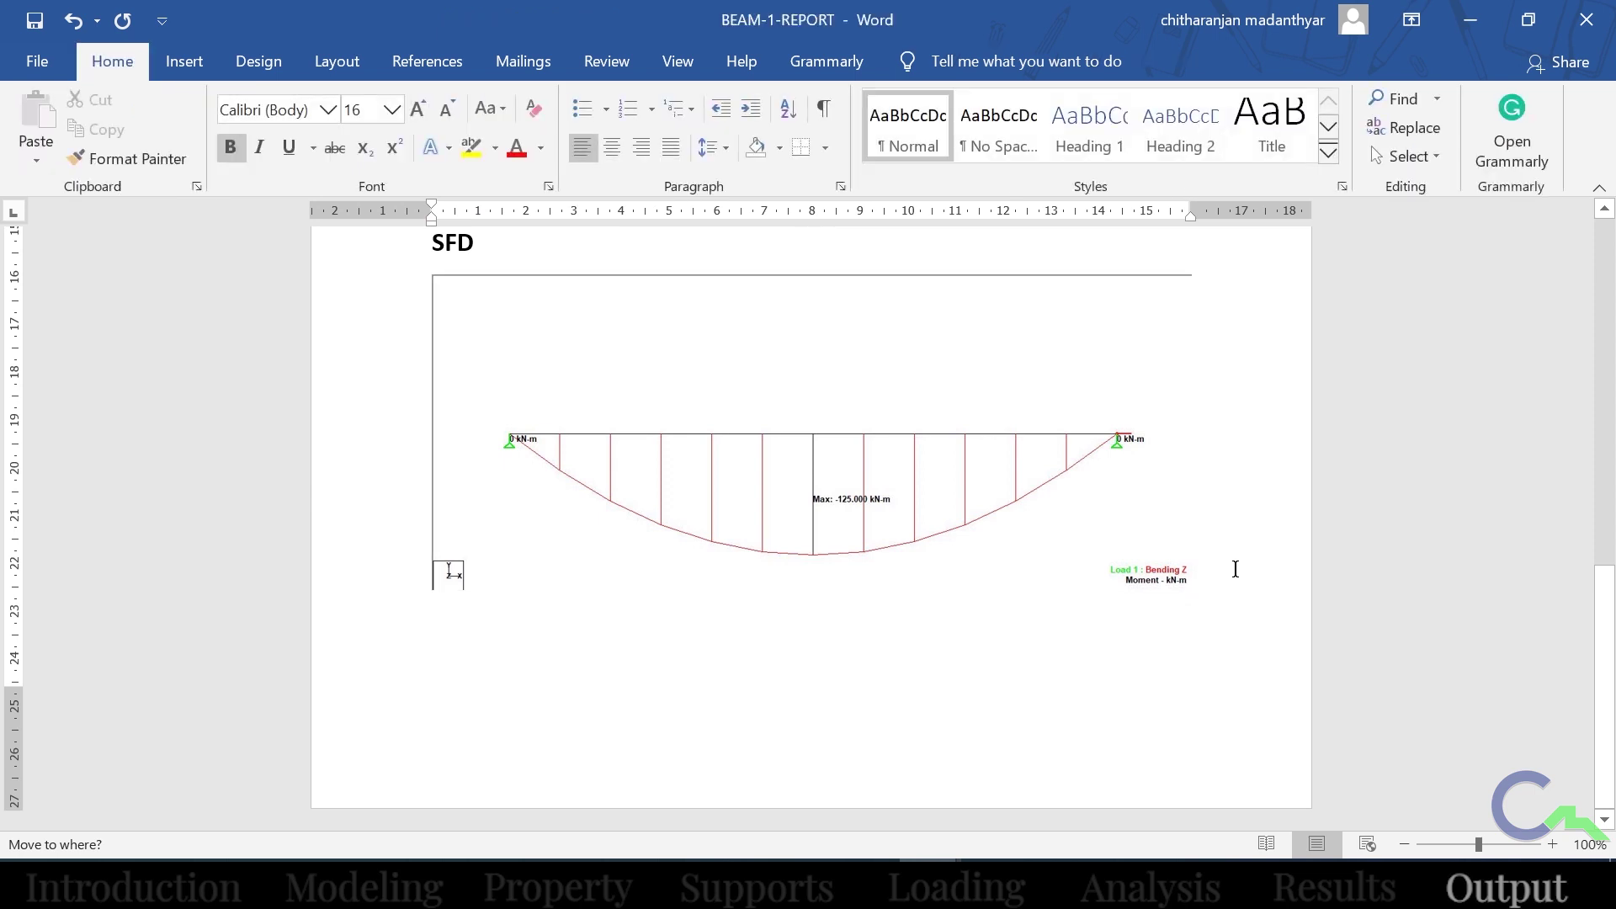
{"action": "type", "text": "bMD"}
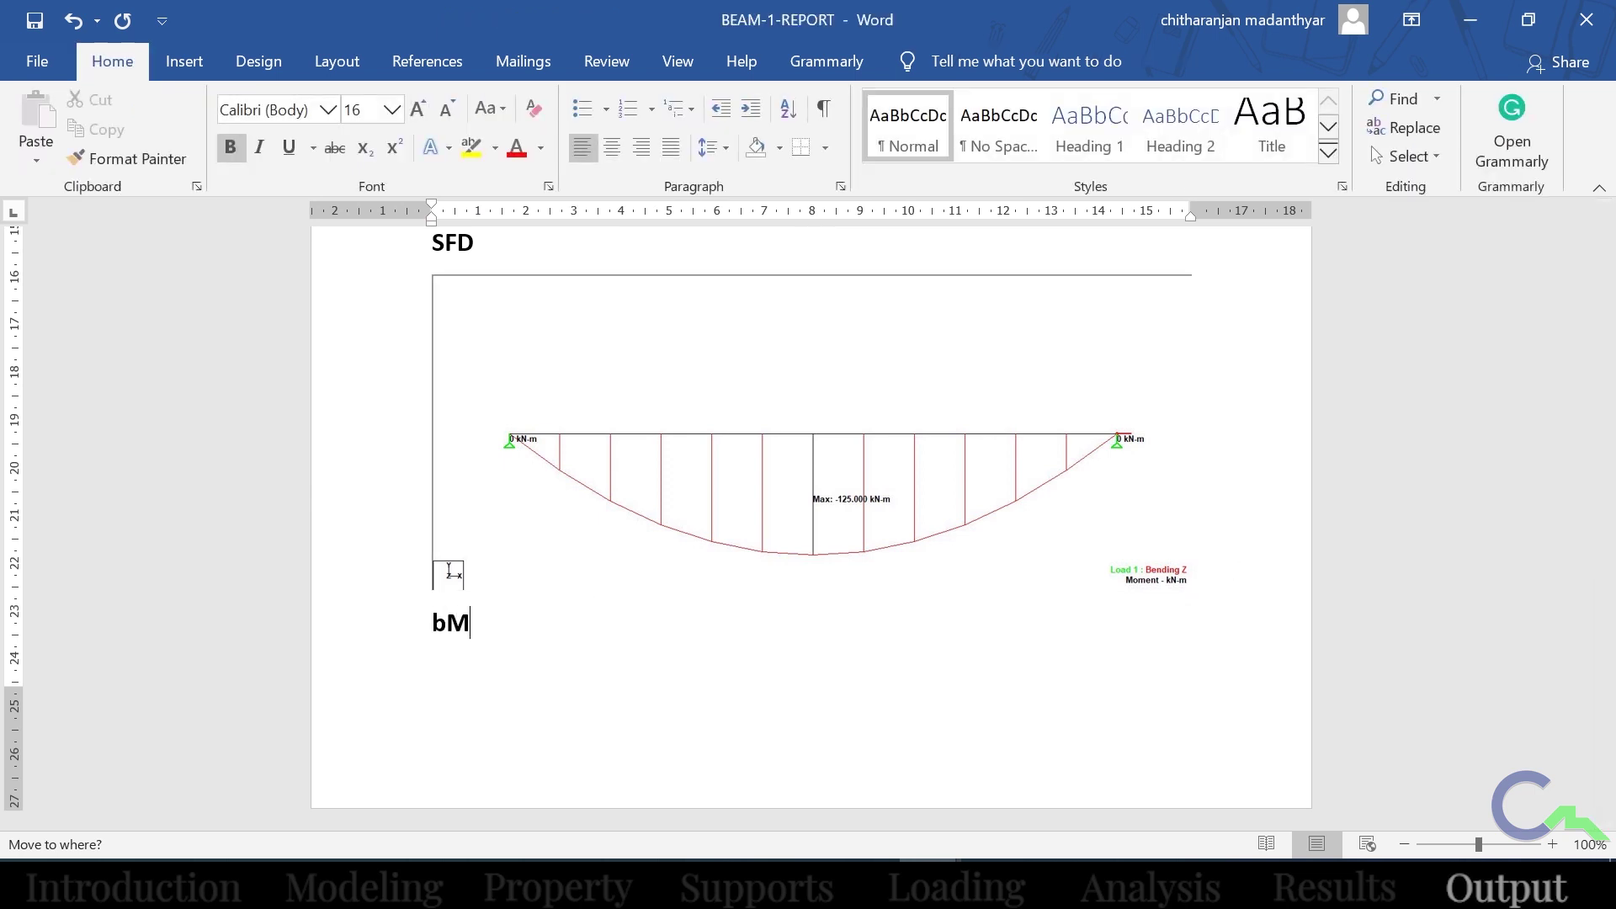
{"action": "key", "text": "BackSpace"}
{"action": "key", "text": "BackSpace"}
{"action": "key", "text": "BackSpace"}
{"action": "type", "text": "BMD"}
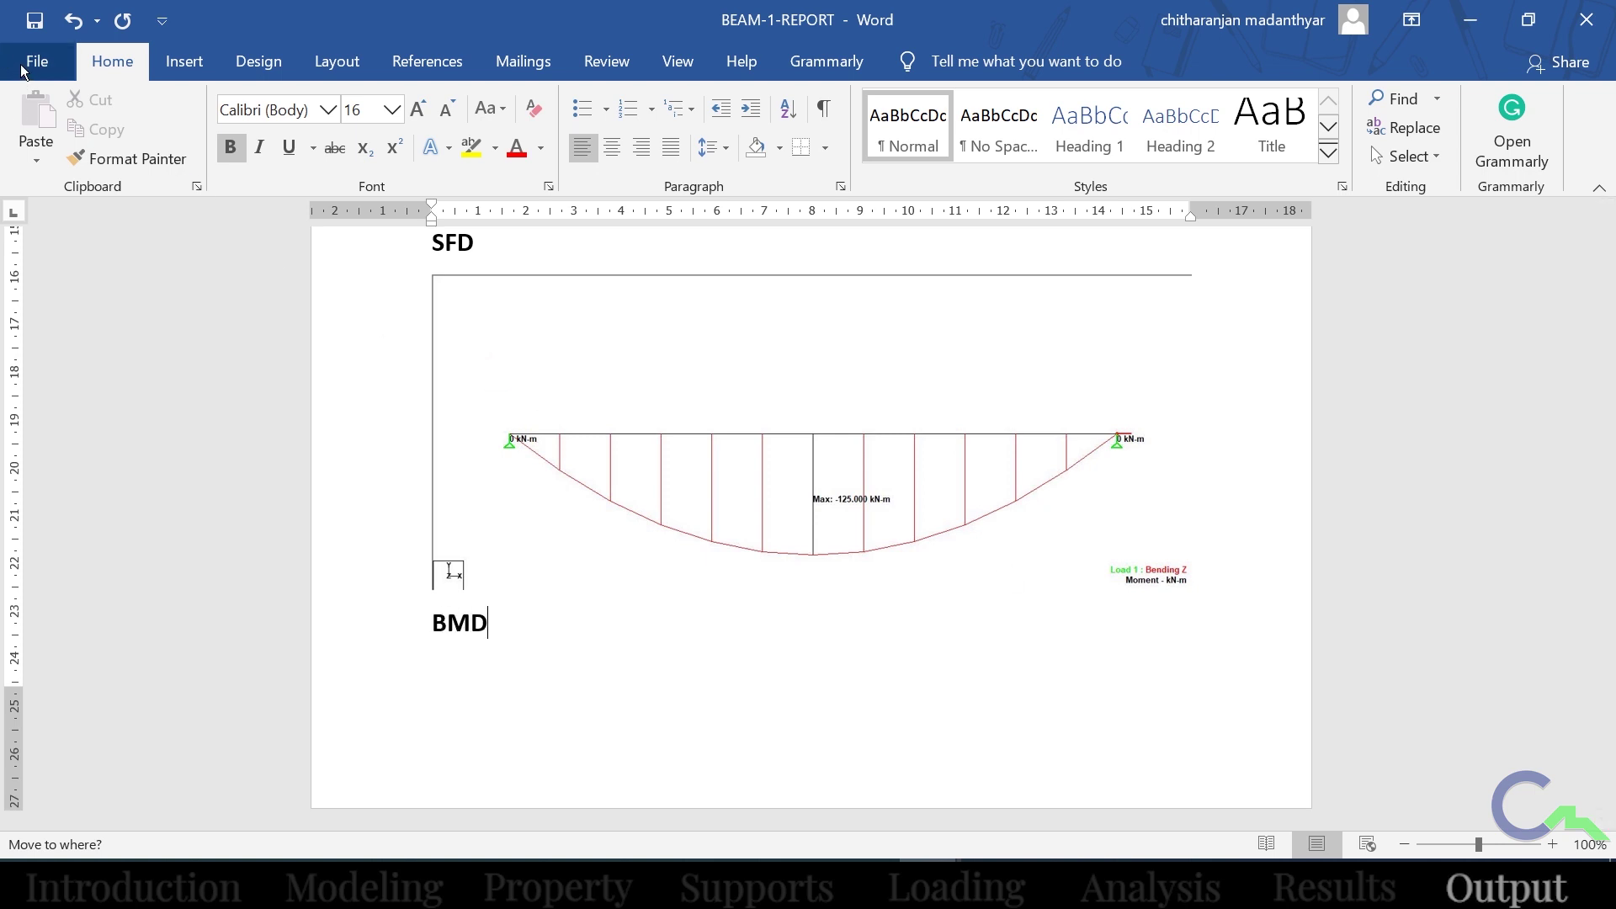
Save the document and publish it as a PDF named BEAM-1-REPORT in the Report folder with standard optimization.
{"action": "left_click", "coordinate": [30, 30]}
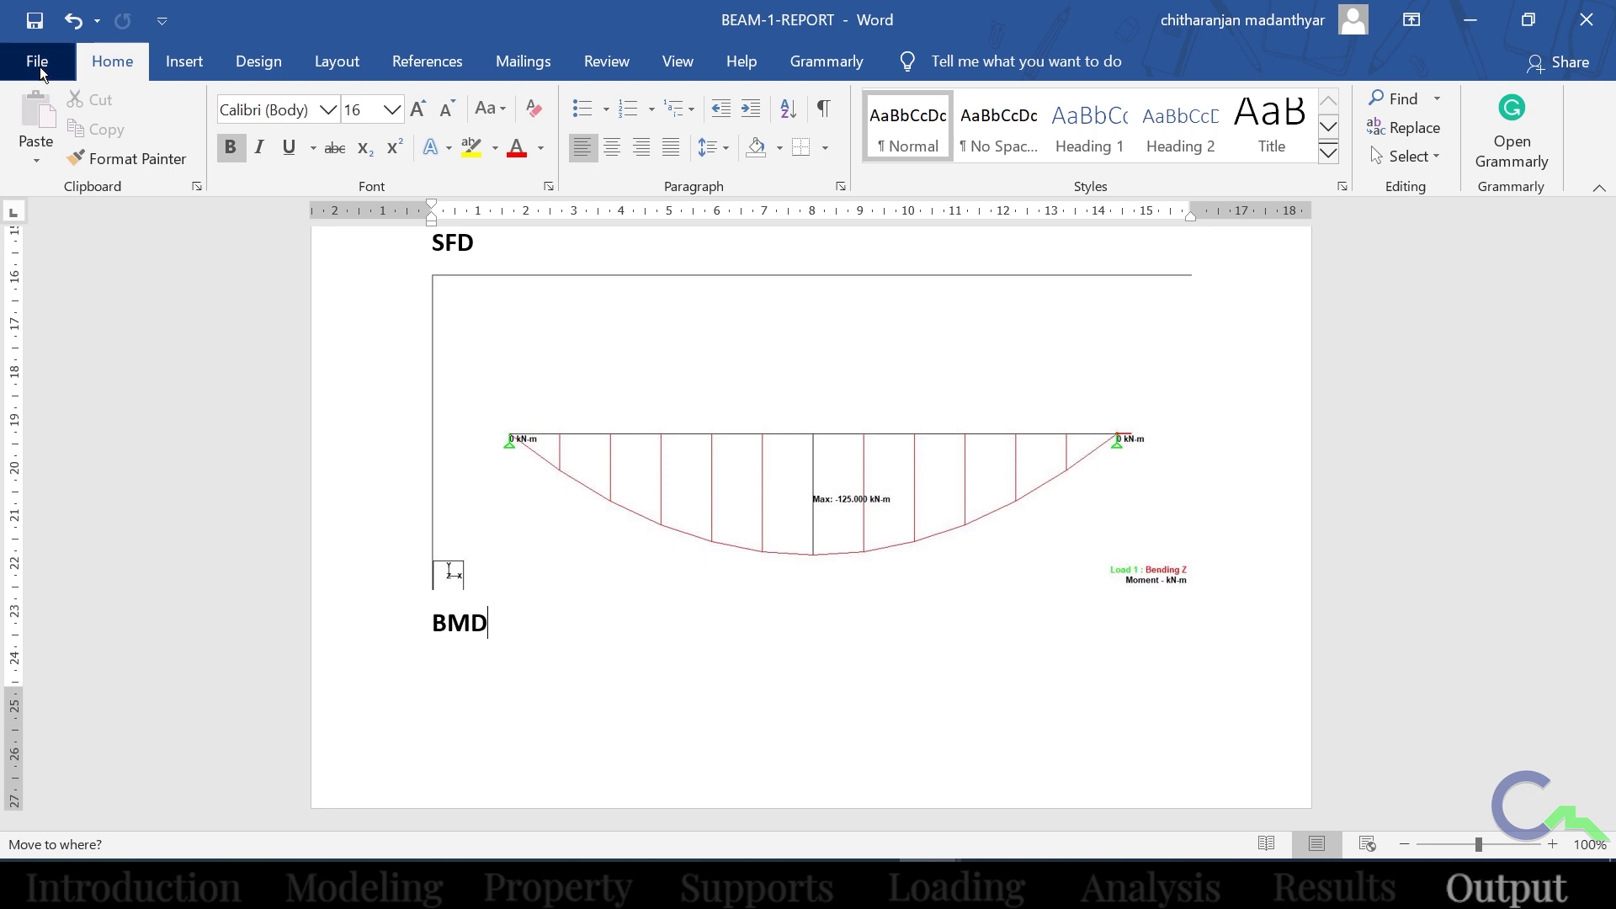
{"action": "left_click", "coordinate": [40, 74]}
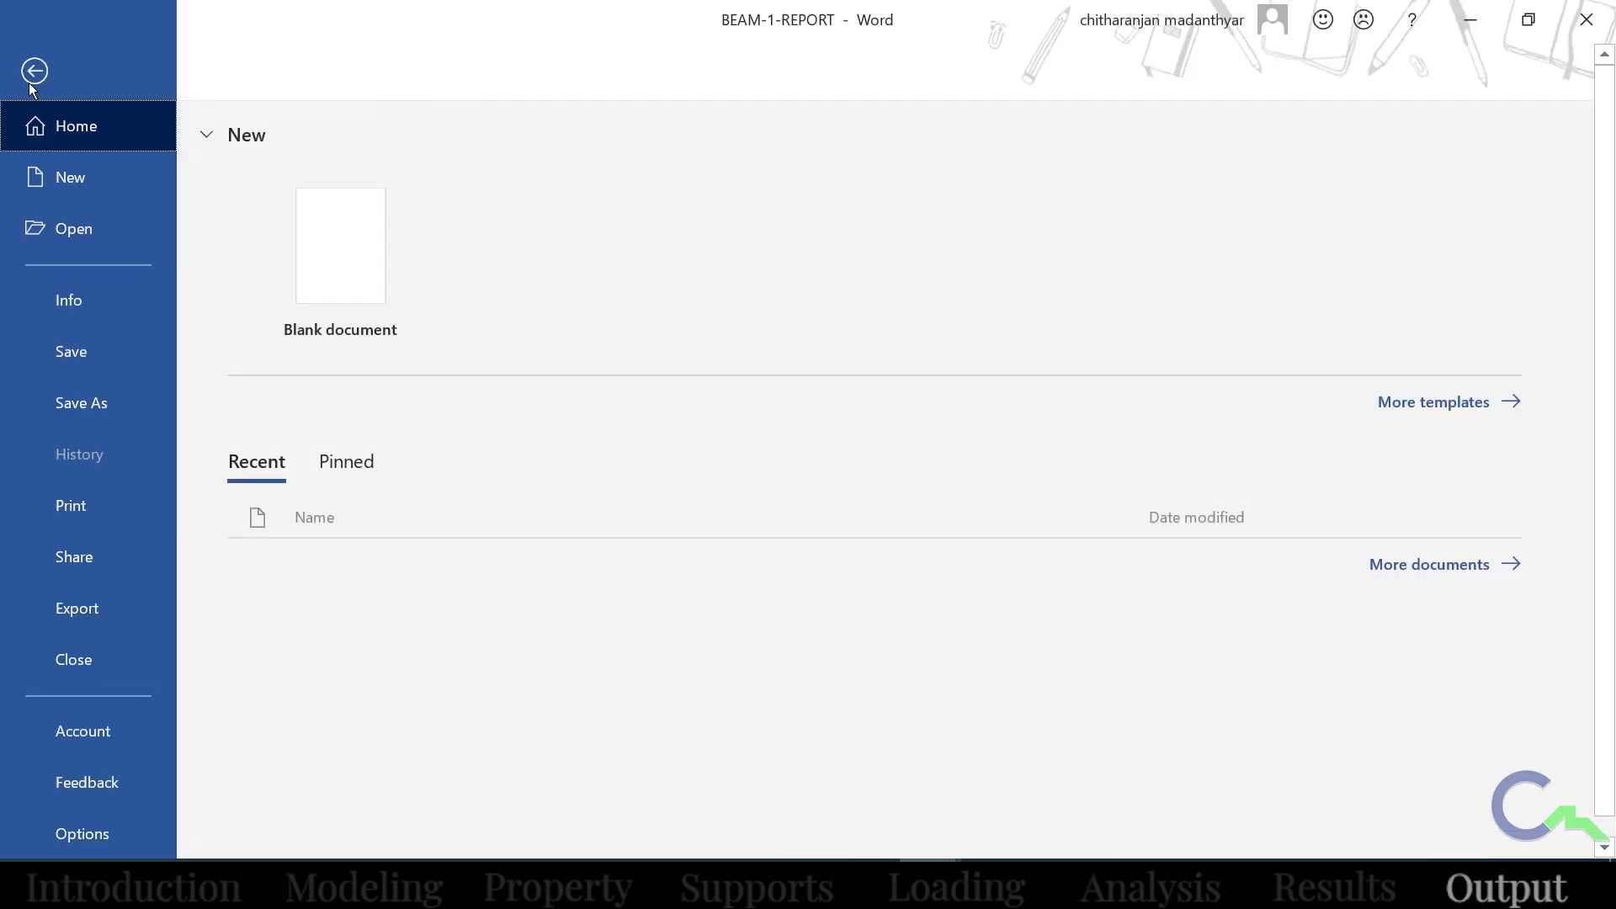
{"action": "left_click", "coordinate": [107, 600]}
{"action": "left_click", "coordinate": [744, 339]}
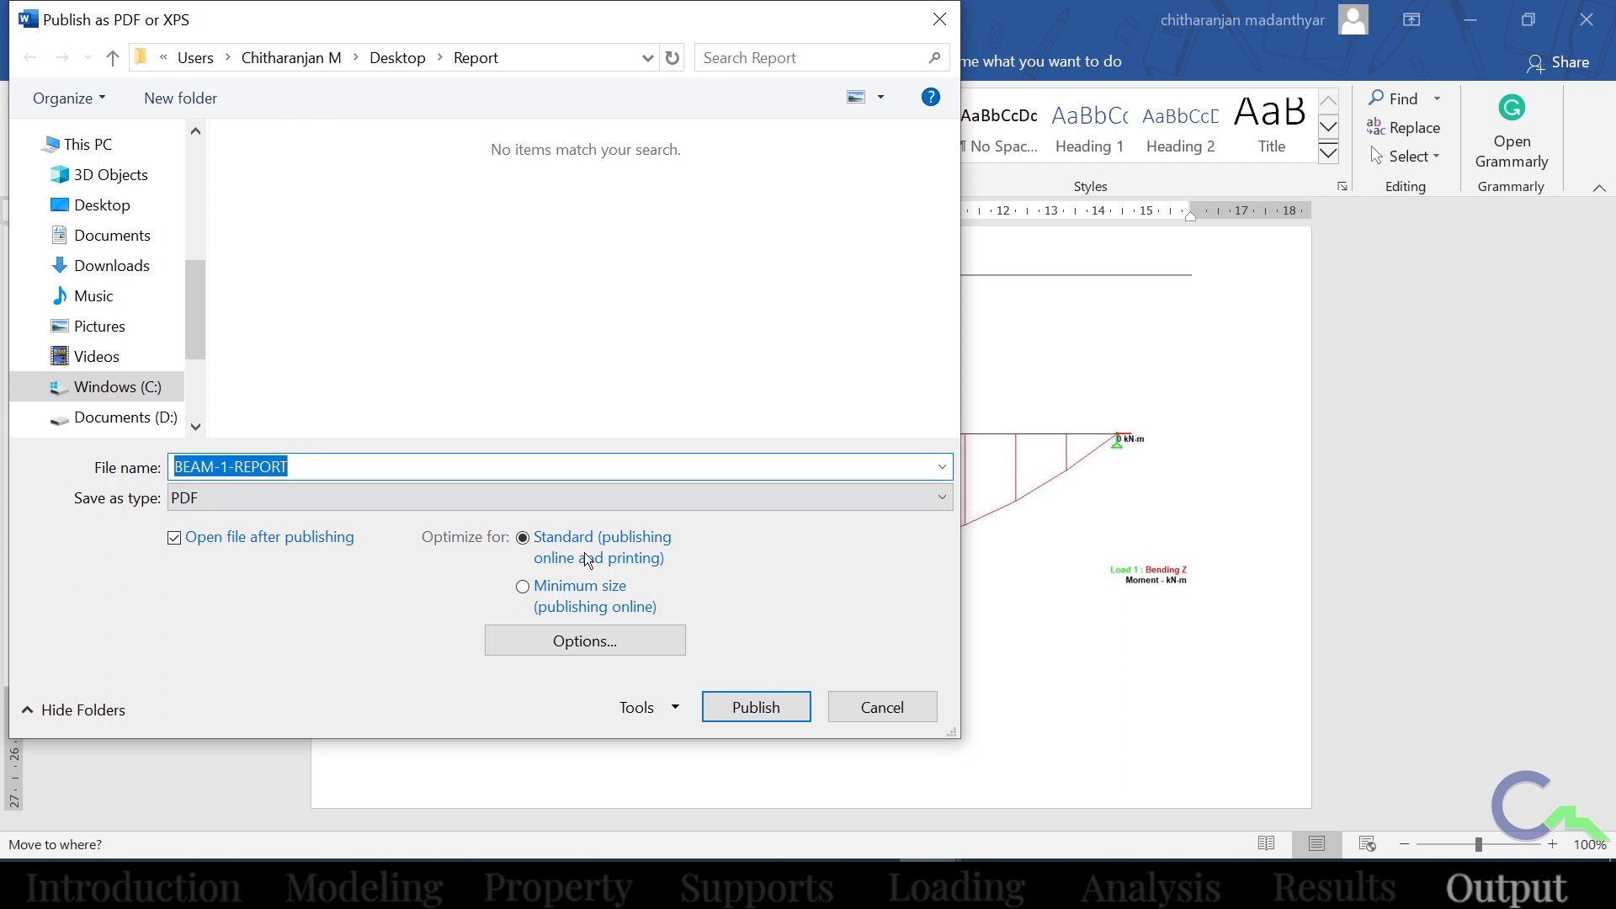
{"action": "left_click", "coordinate": [754, 707]}
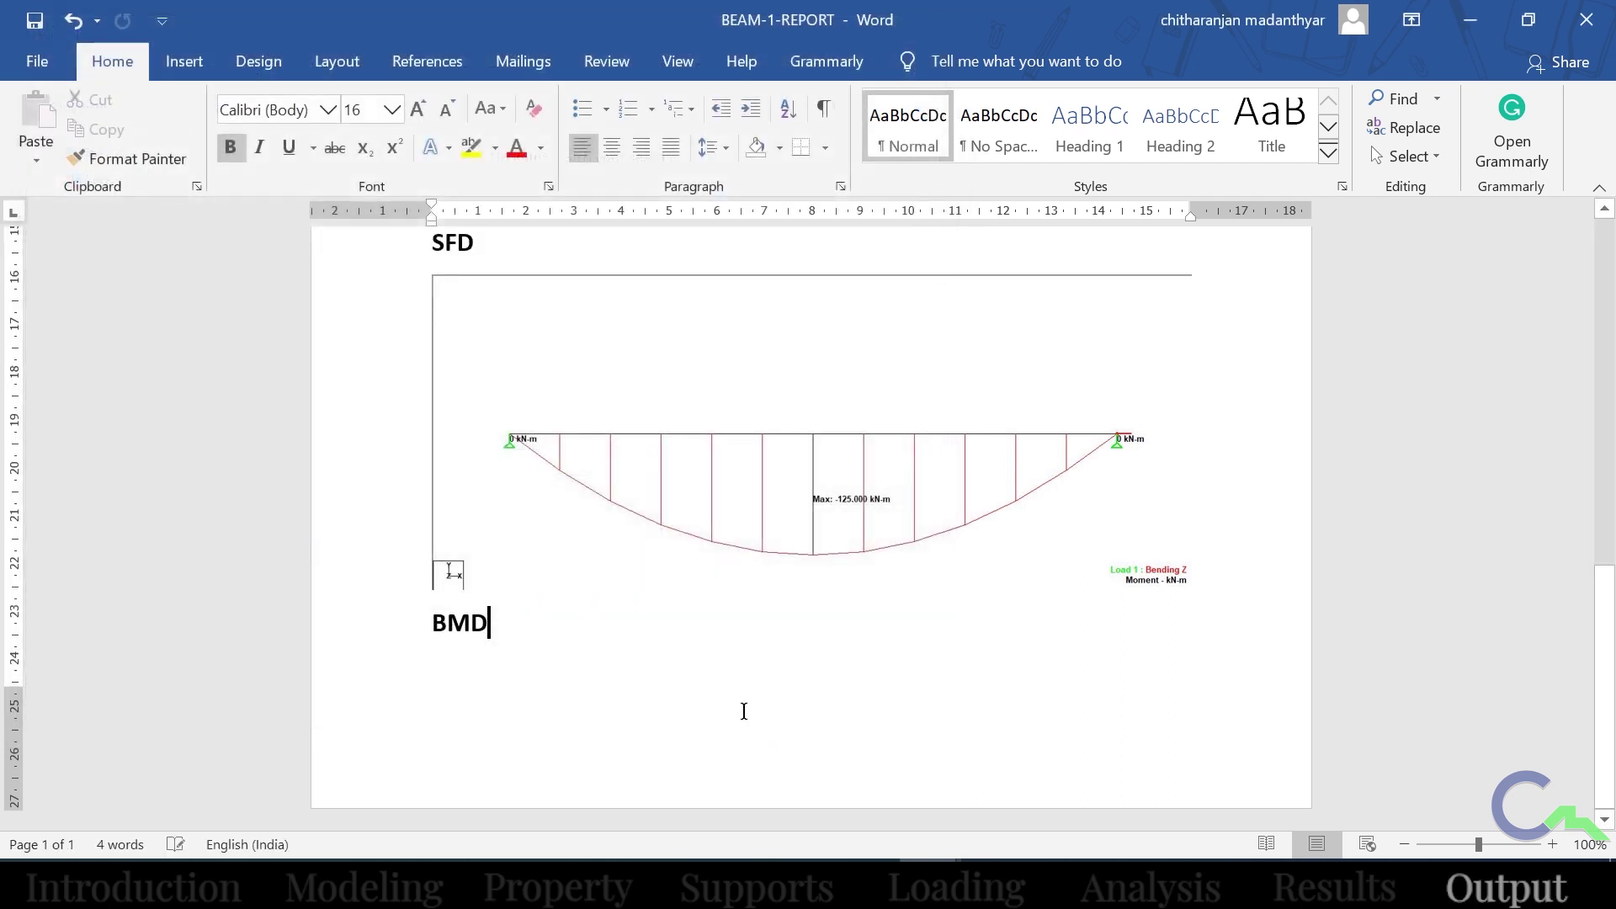